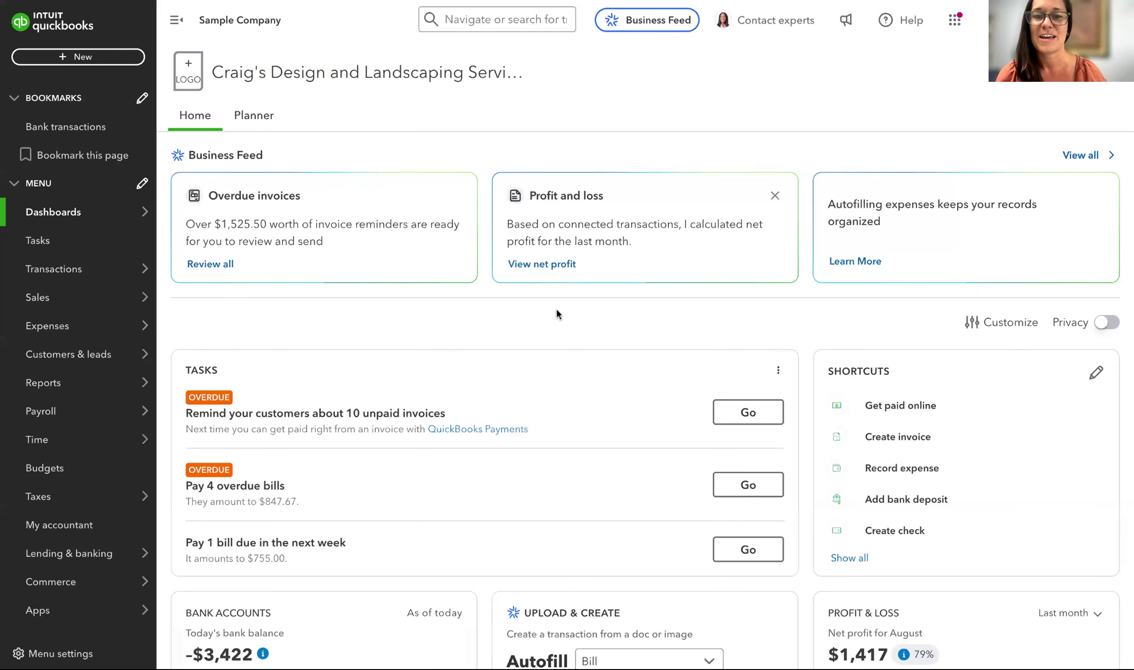
scroll(642, 340, down, 1)
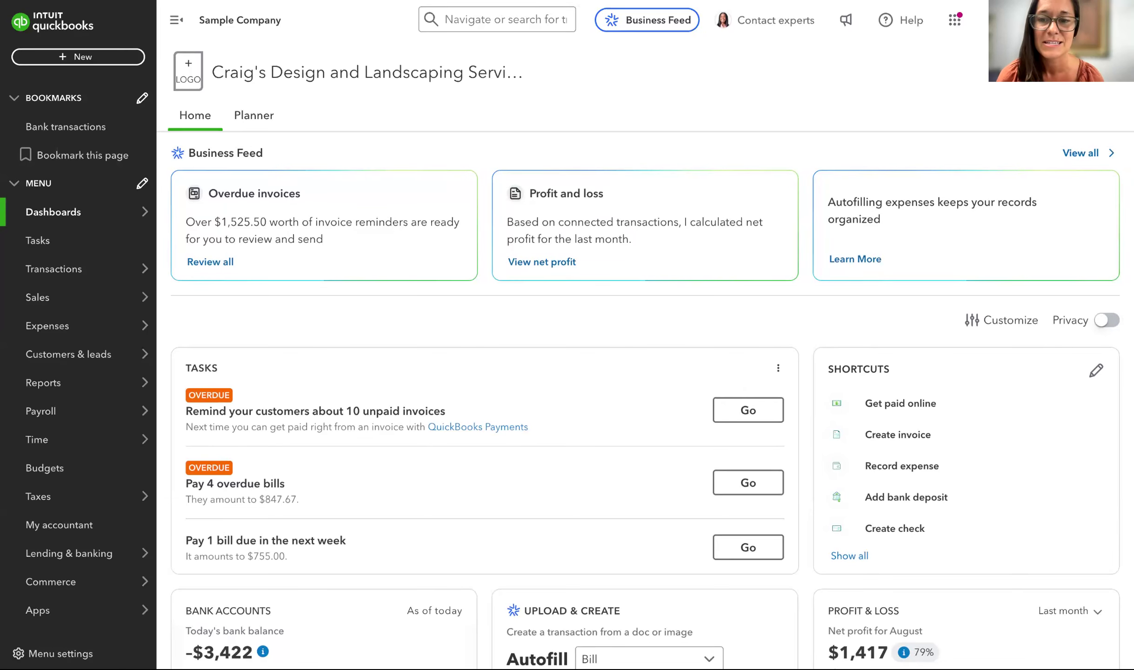
scroll(675, 312, down, 2)
scroll(674, 312, down, 1)
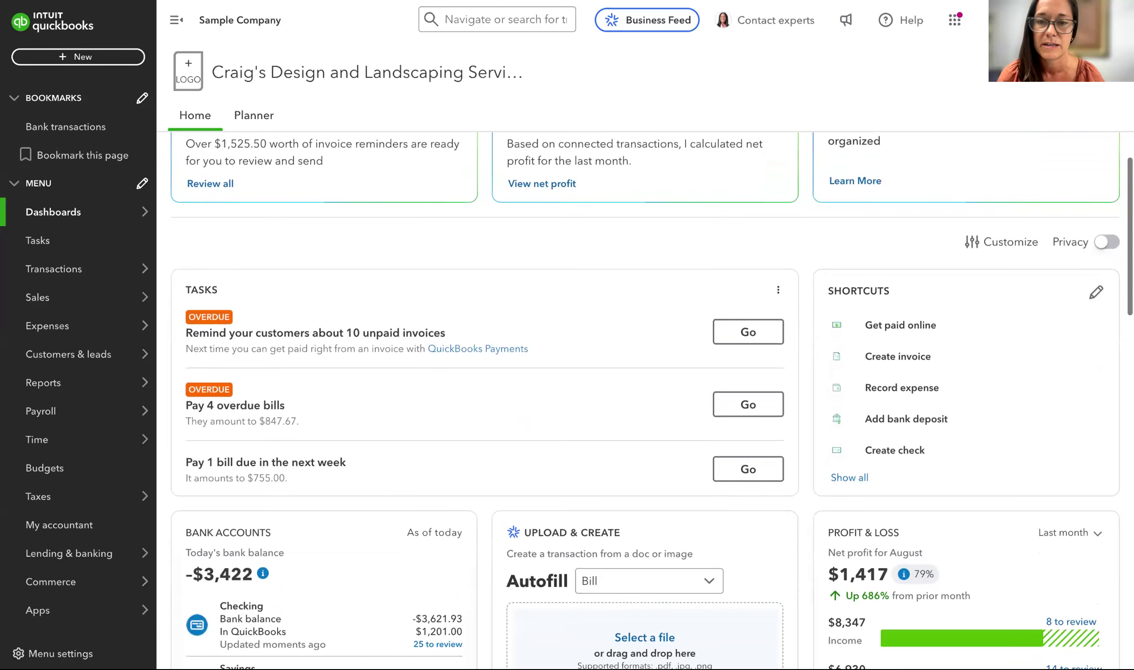
scroll(649, 257, up, 3)
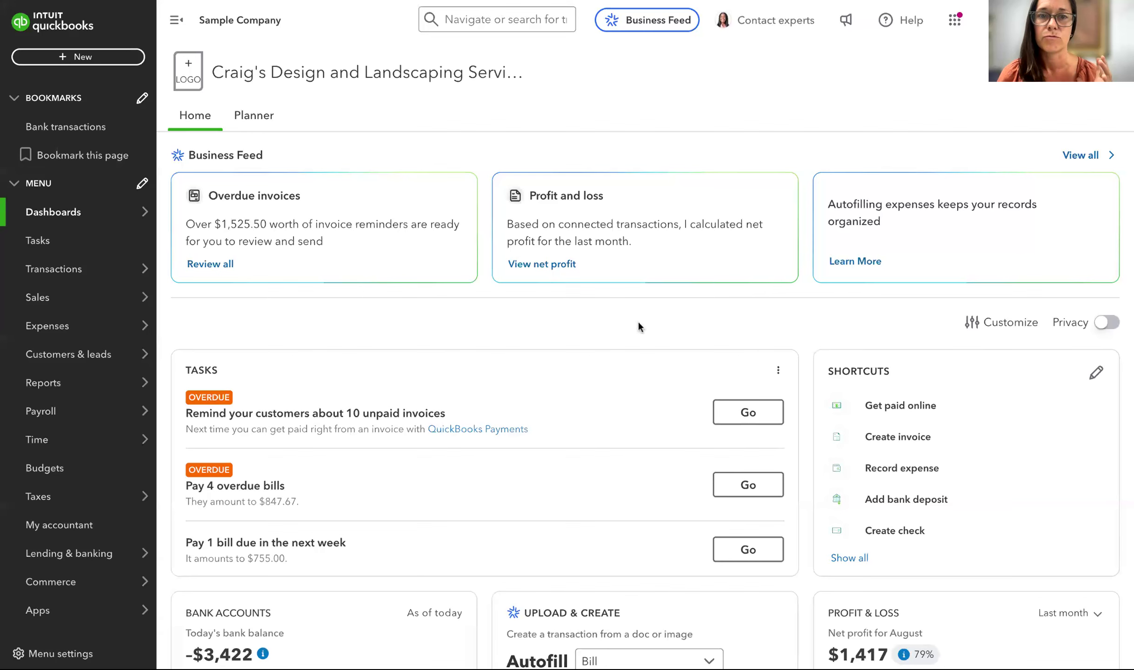
Remove the Referrals and Work requests widgets from the home dashboard and save the customized layout
scroll(638, 322, down, 6)
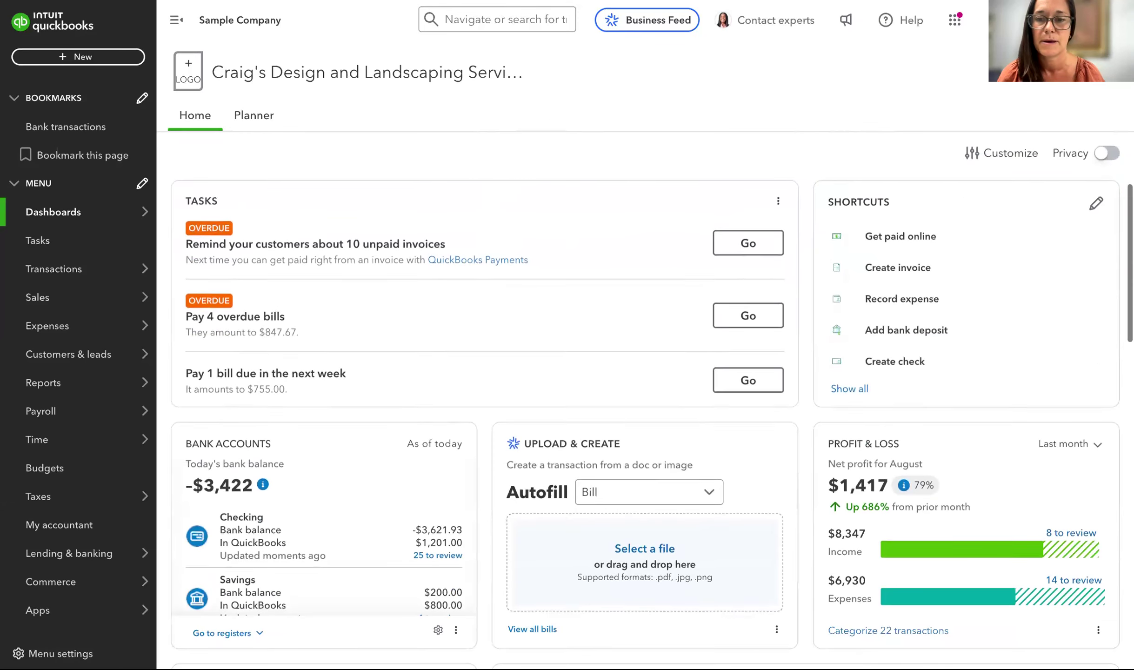
scroll(991, 237, up, 3)
click(991, 238)
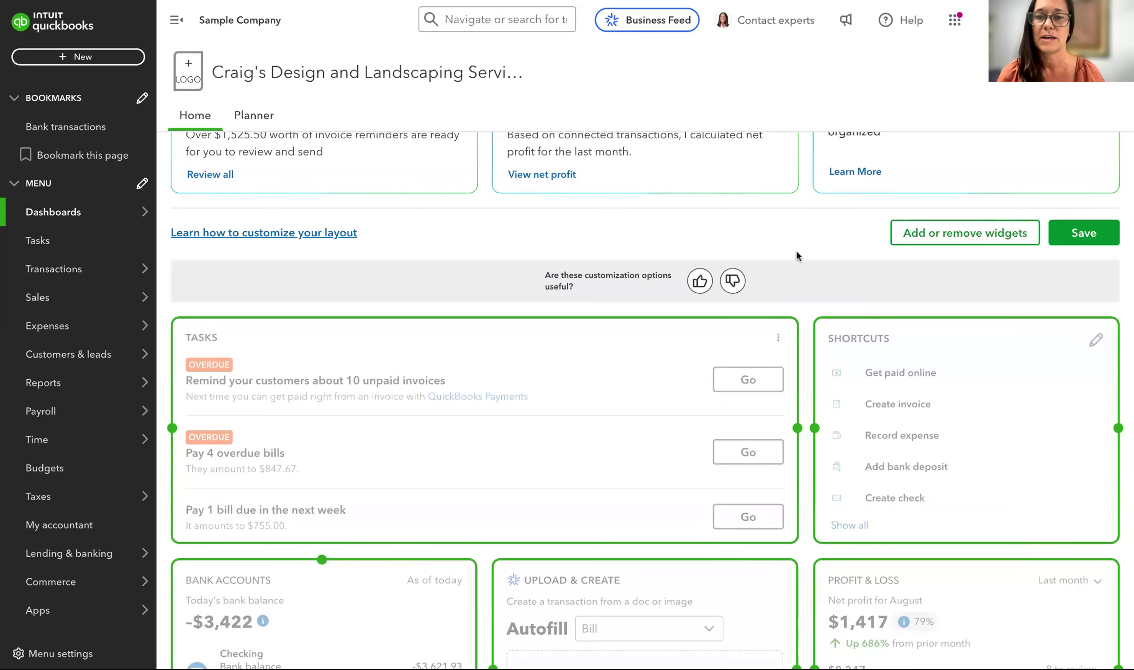
click(966, 238)
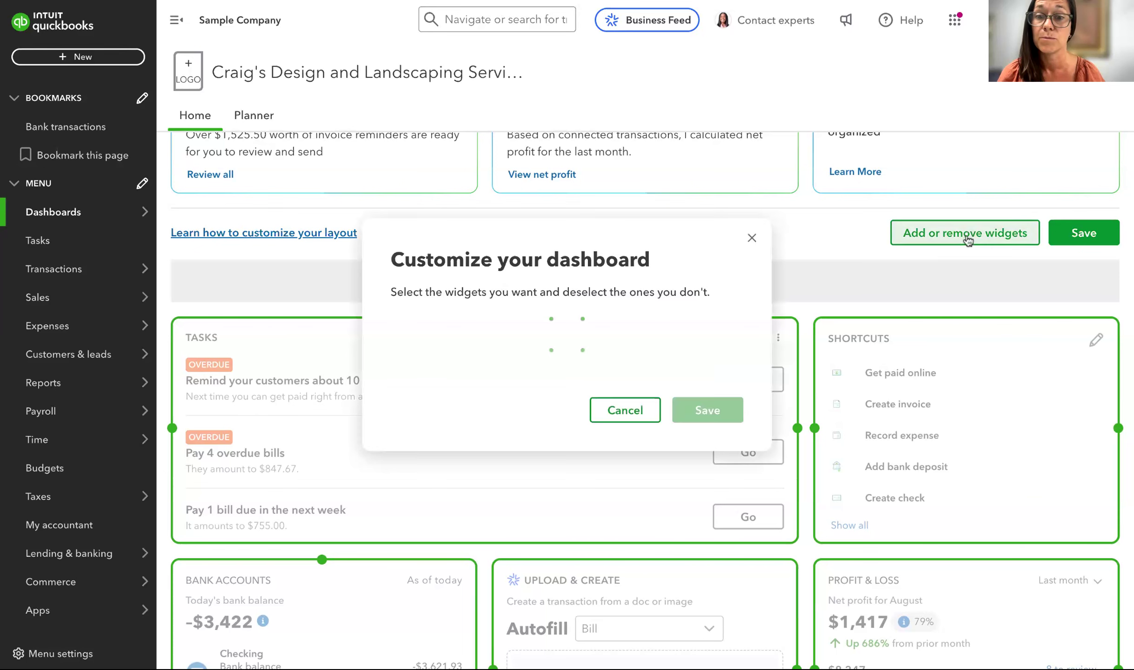
scroll(495, 368, down, 3)
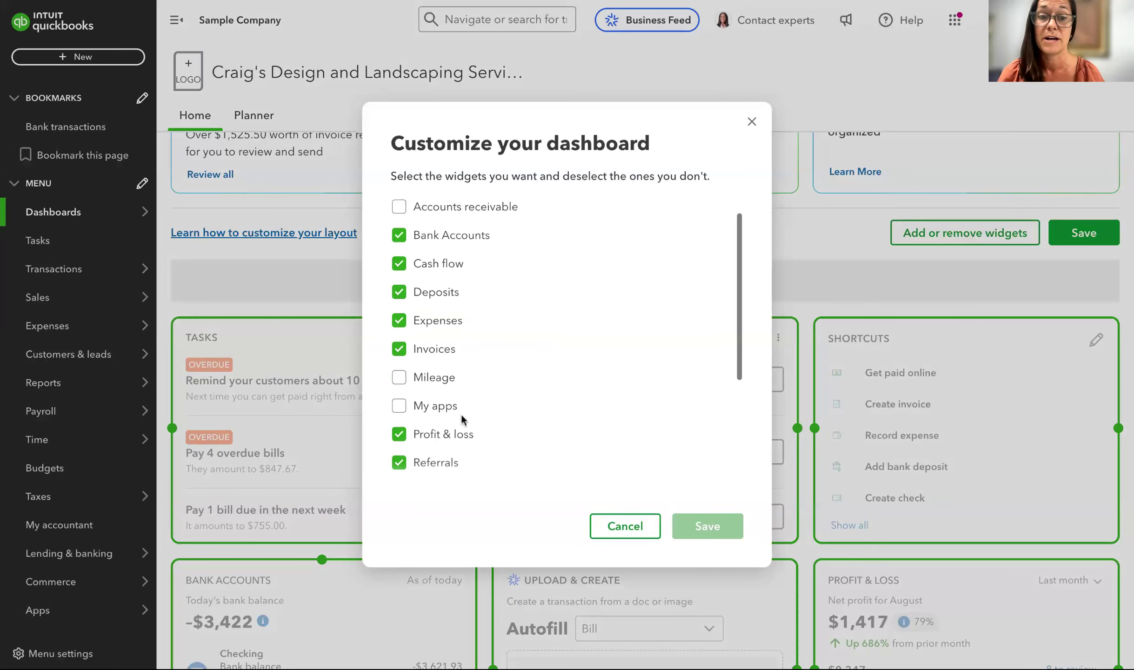
scroll(460, 410, down, 2)
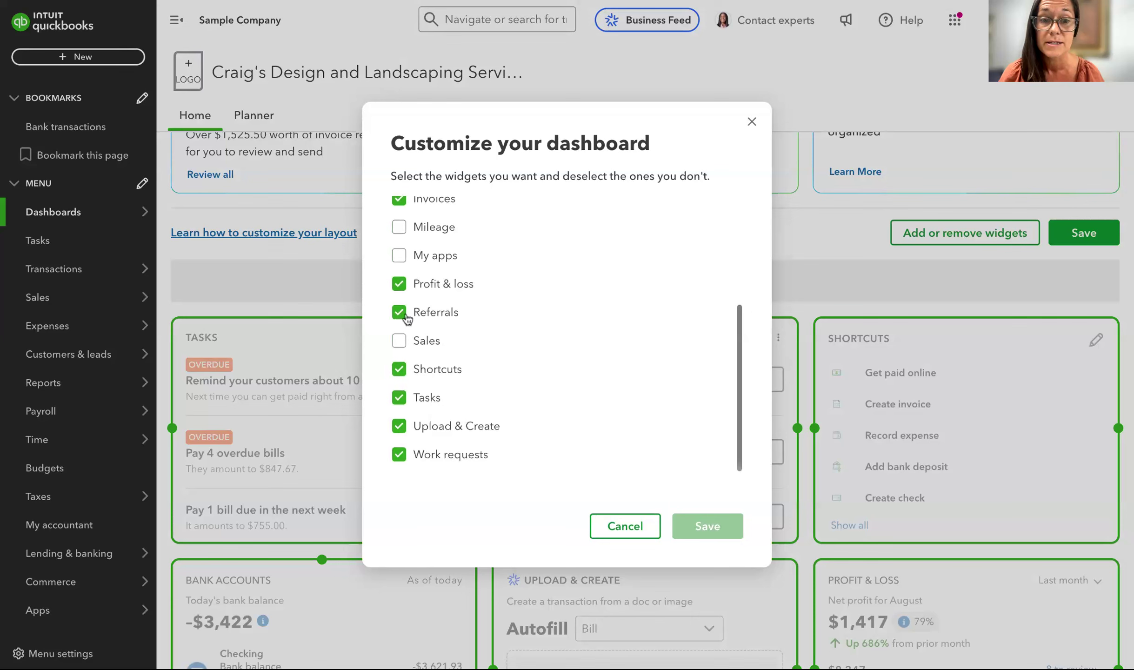
click(399, 314)
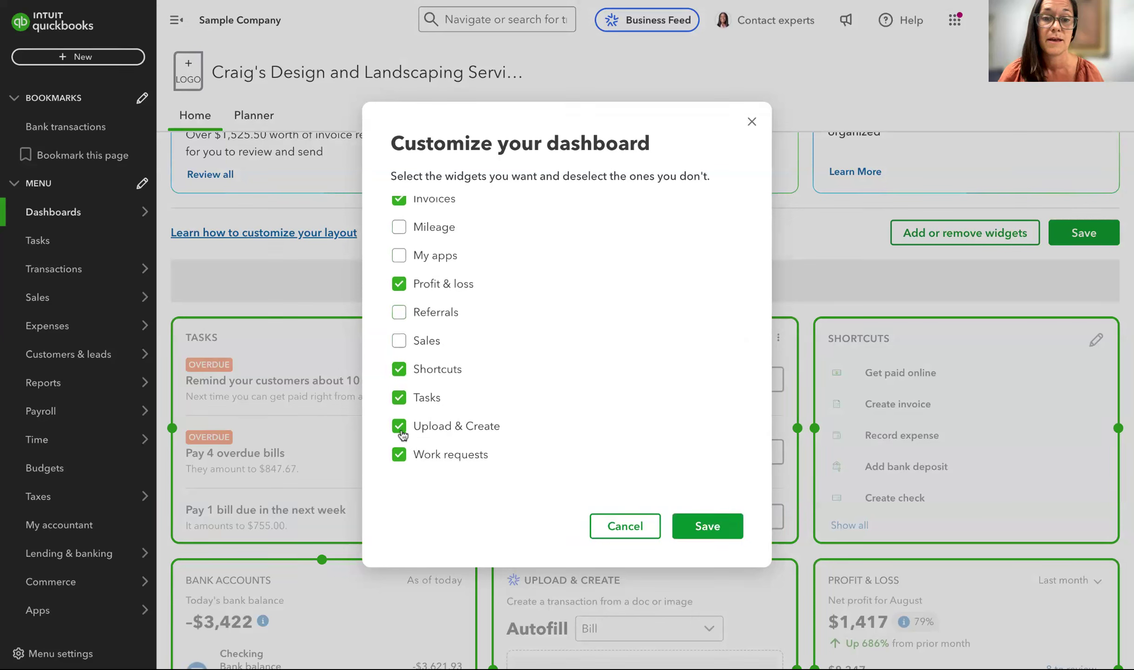
click(399, 457)
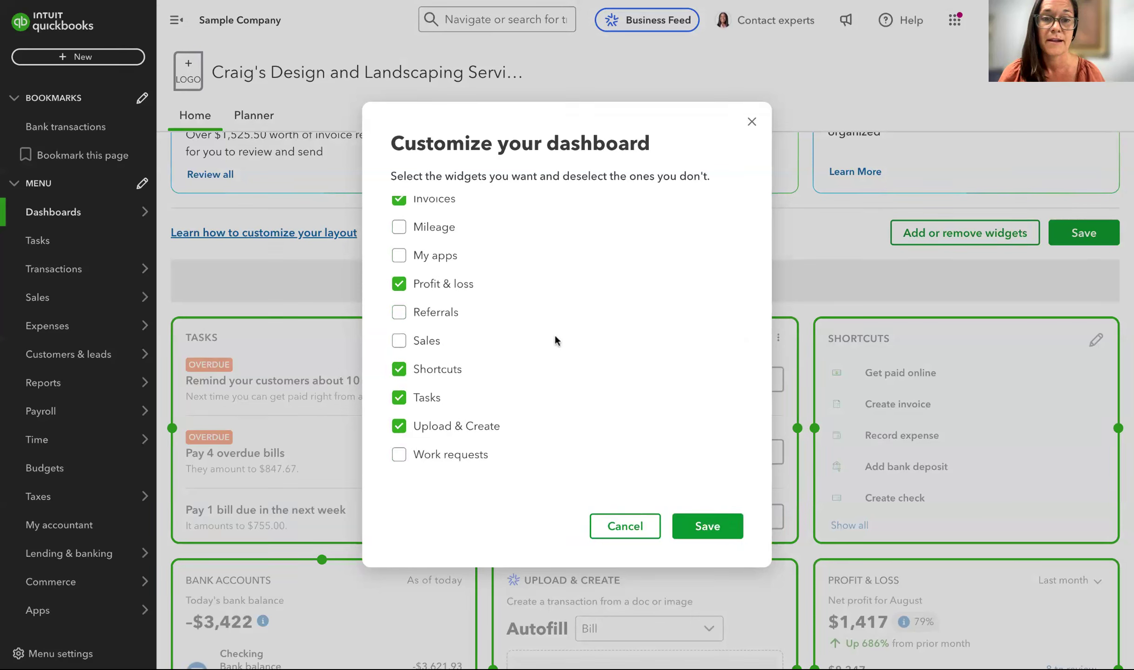
scroll(555, 334, up, 4)
click(715, 526)
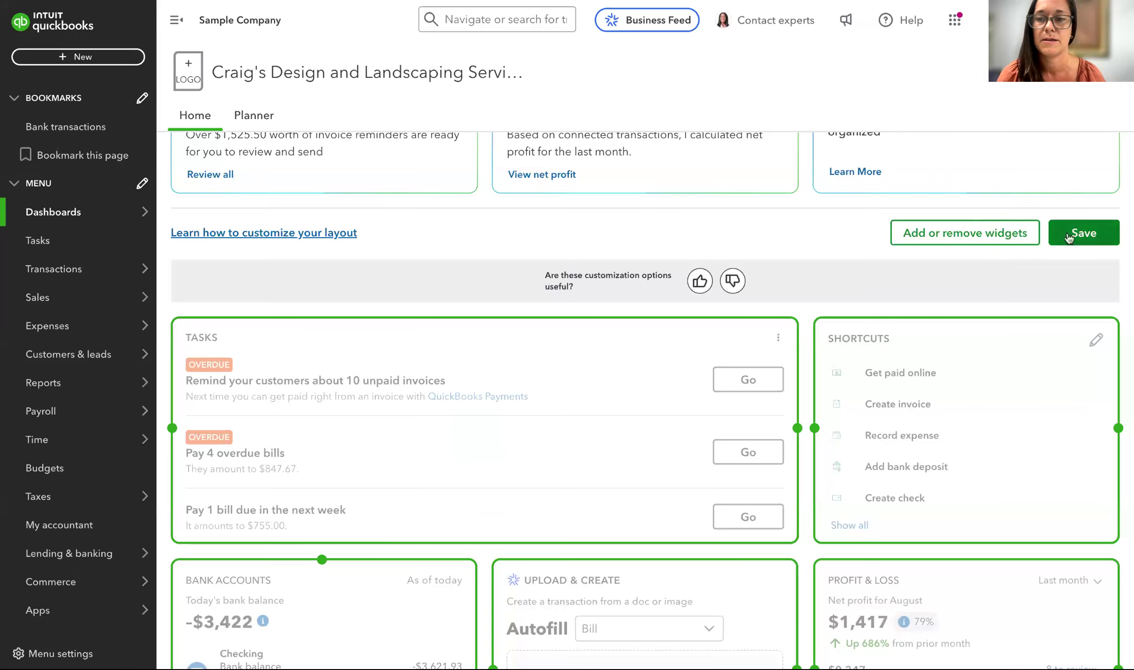
click(1082, 235)
Customize the favorite shortcuts by deselecting Record expense and adding Create estimate, and save the selection
scroll(1094, 291, down, 2)
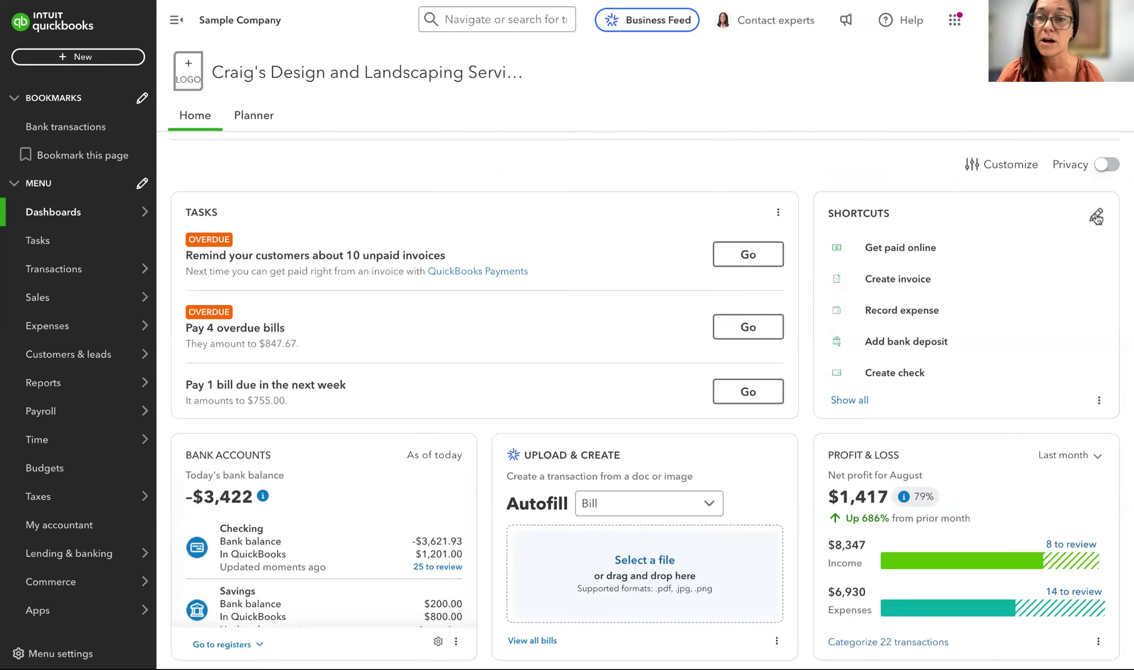
click(1095, 216)
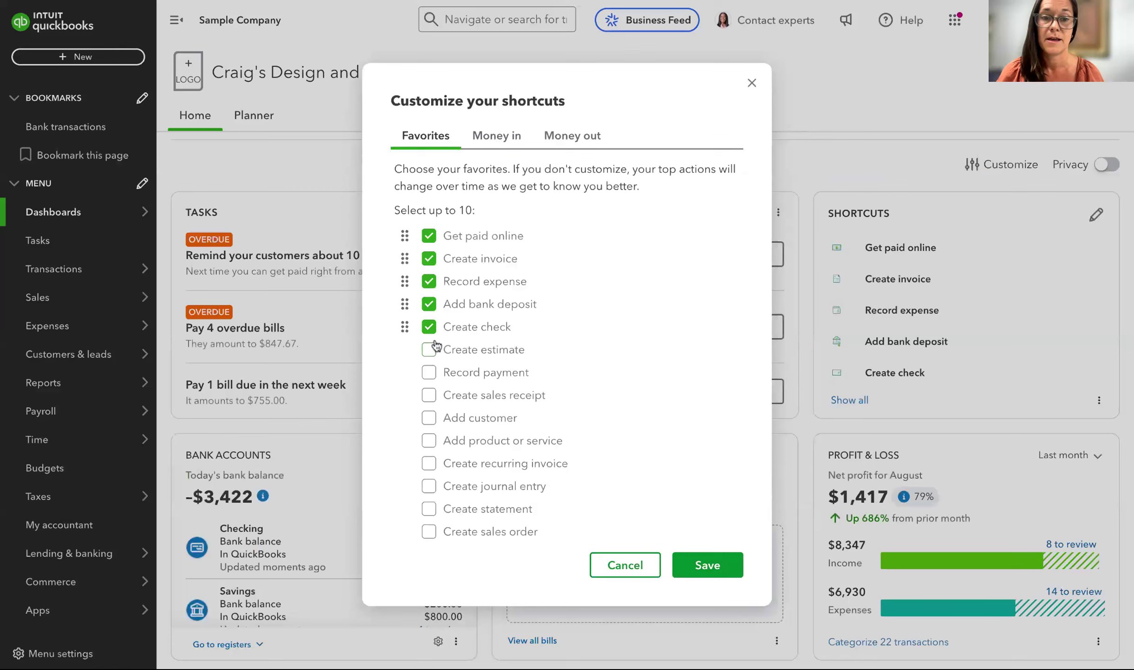
click(429, 285)
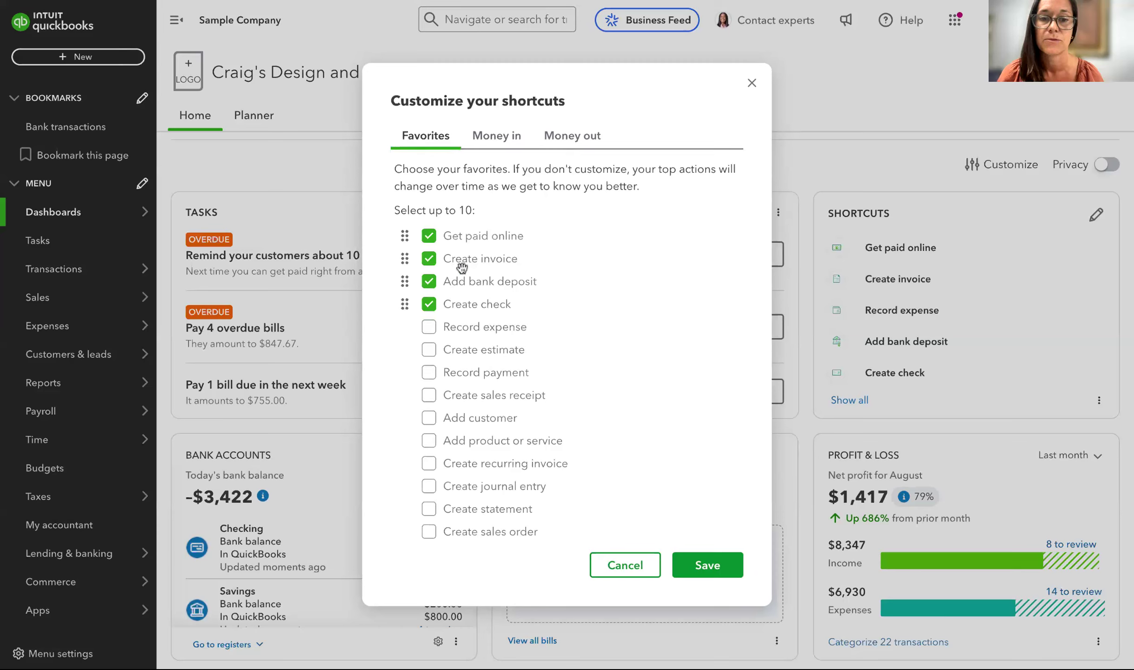
click(429, 355)
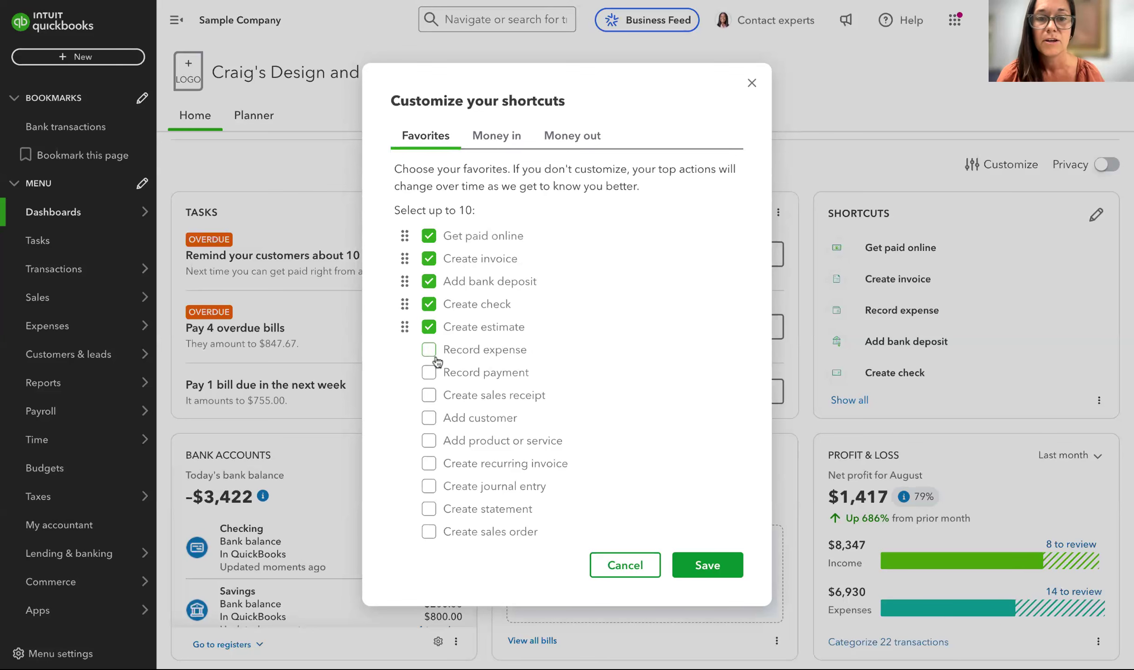
click(705, 564)
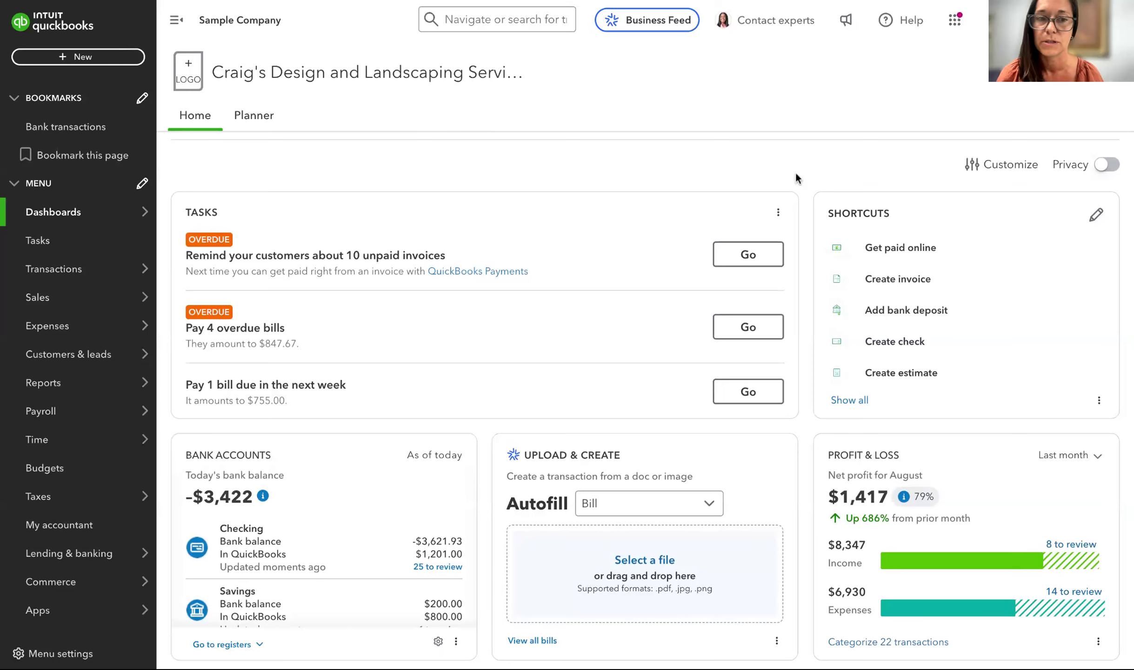
Look over the dashboard's Tasks and Shortcuts widgets and read through all accounts in the Bank Accounts widget
scroll(645, 400, up, 1)
scroll(646, 214, up, 2)
scroll(646, 214, down, 2)
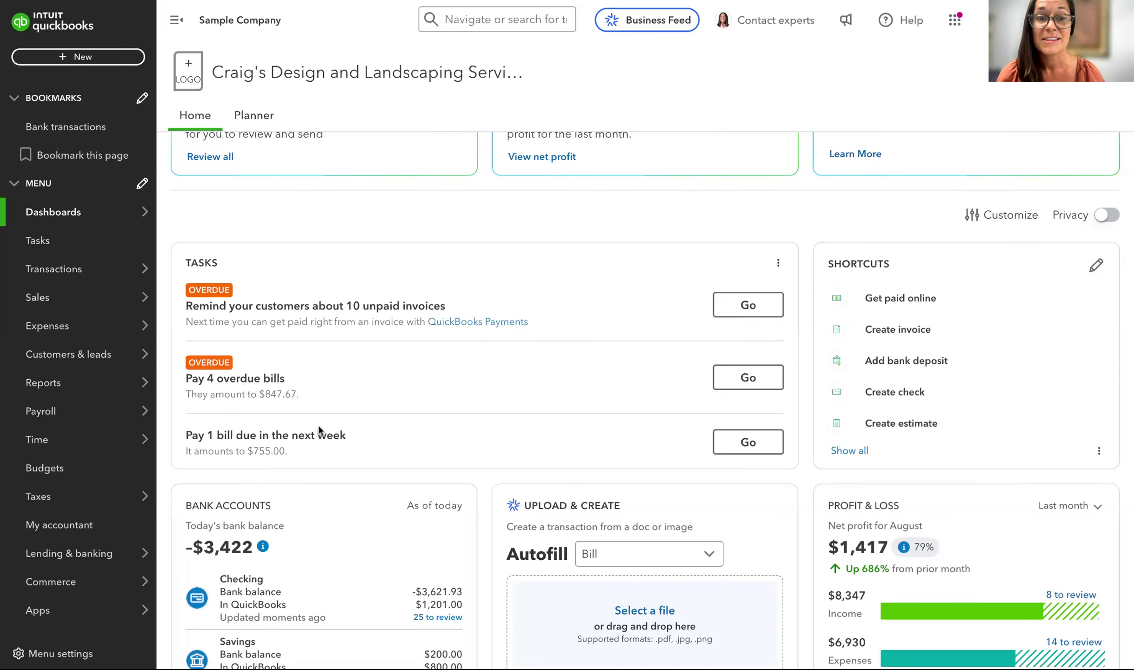
scroll(352, 404, down, 1)
scroll(352, 402, up, 1)
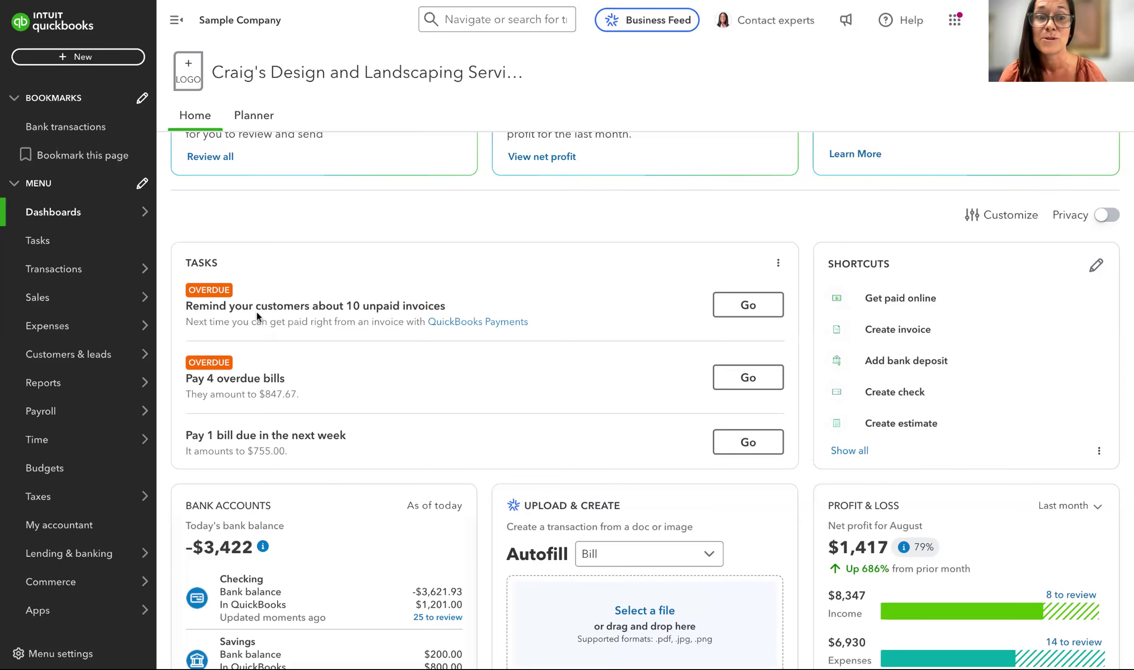
scroll(292, 253, down, 1)
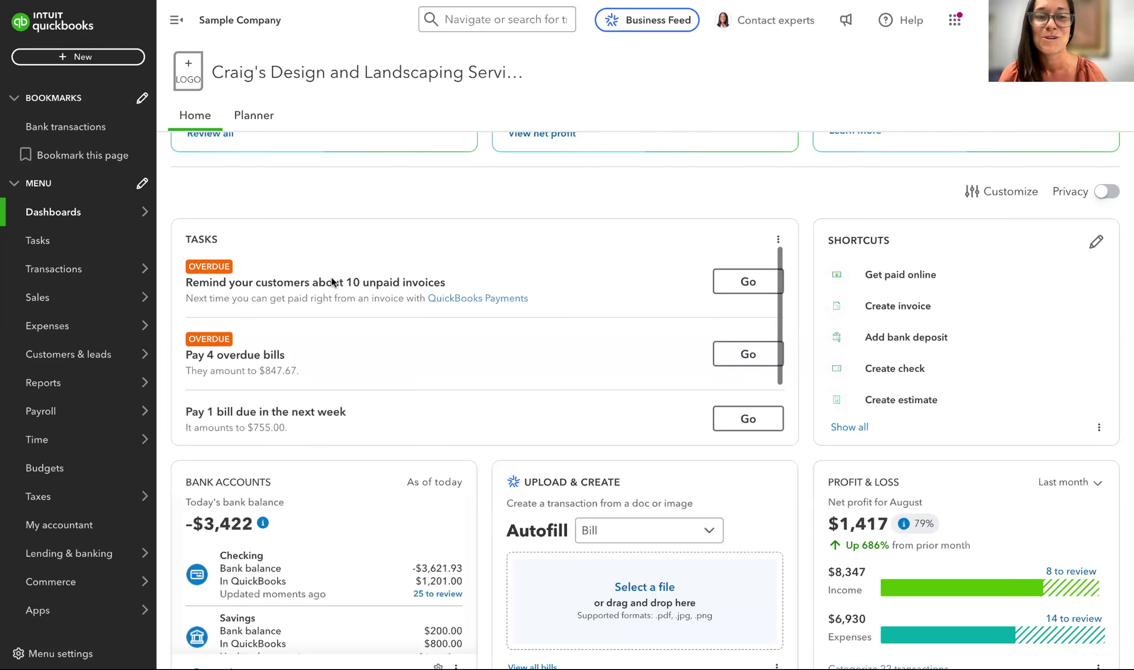
scroll(349, 193, down, 2)
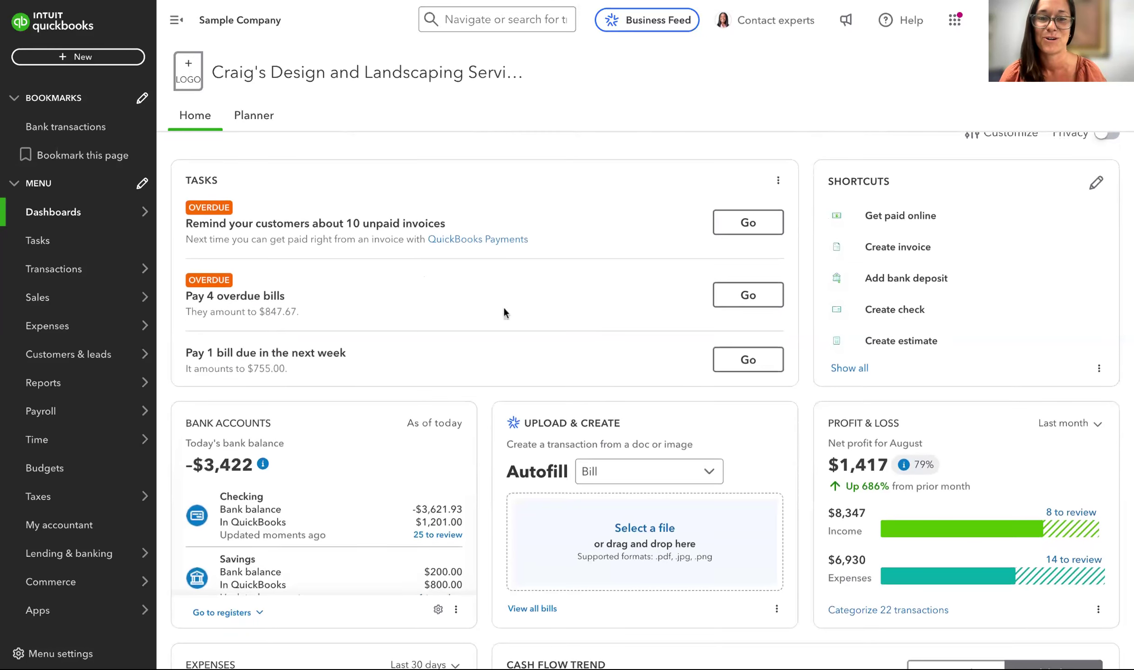
scroll(439, 469, down, 2)
scroll(438, 468, up, 2)
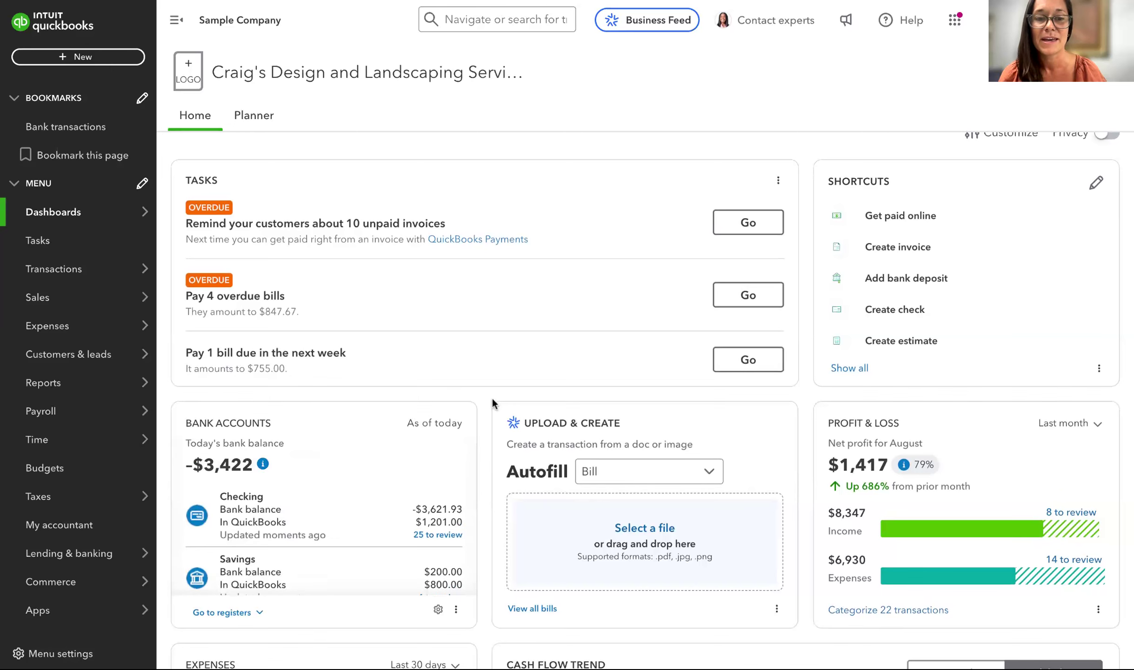
scroll(492, 399, down, 3)
scroll(384, 396, down, 2)
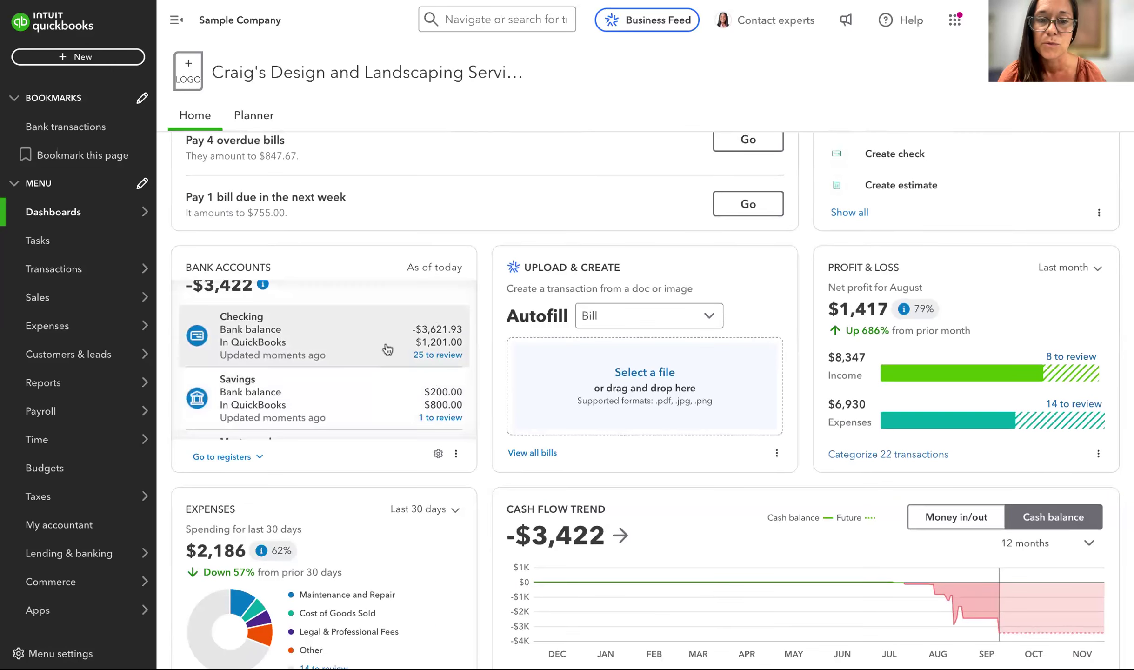
scroll(384, 395, down, 2)
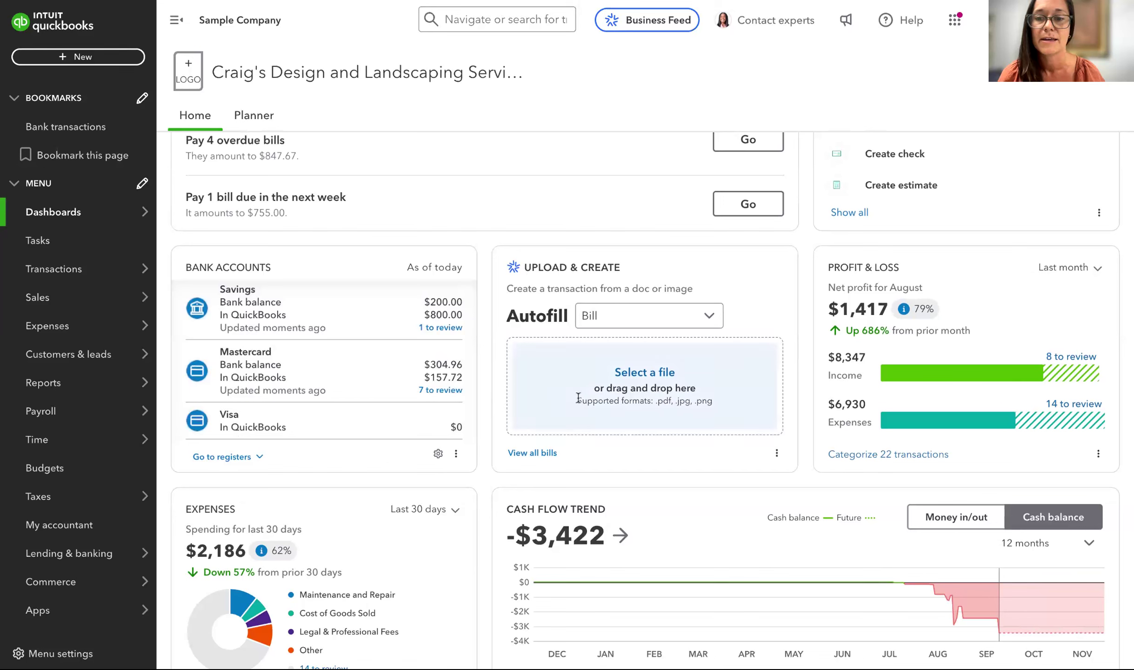
Set the reporting period of the Profit & Loss widget to This fiscal year to date
mouse_move(918, 308)
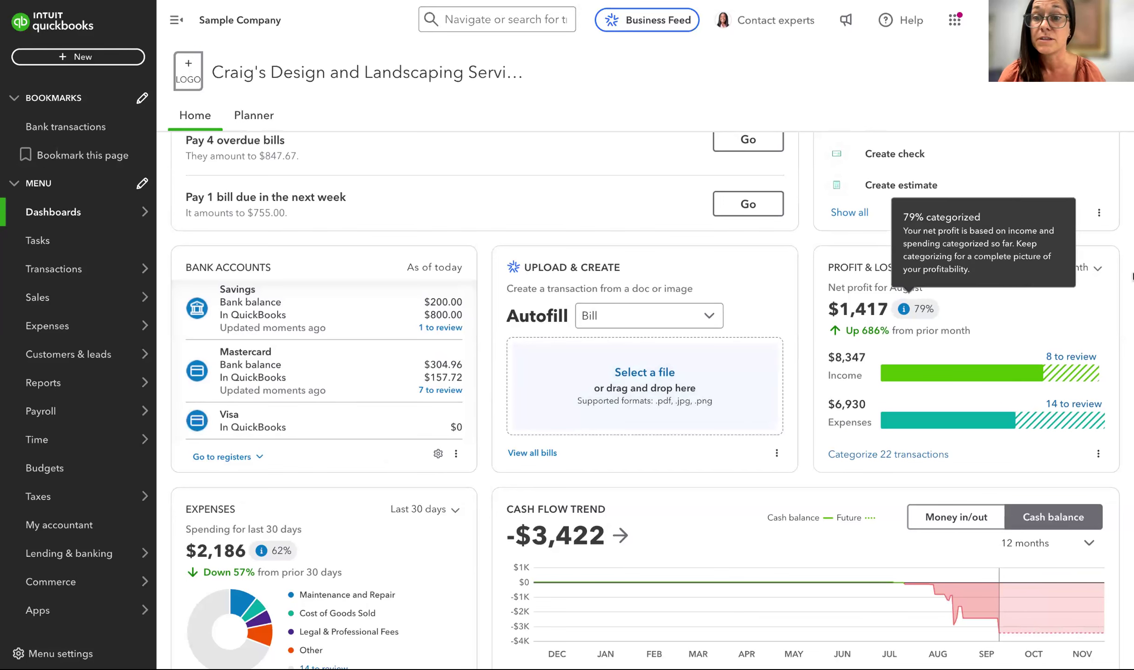
click(1070, 267)
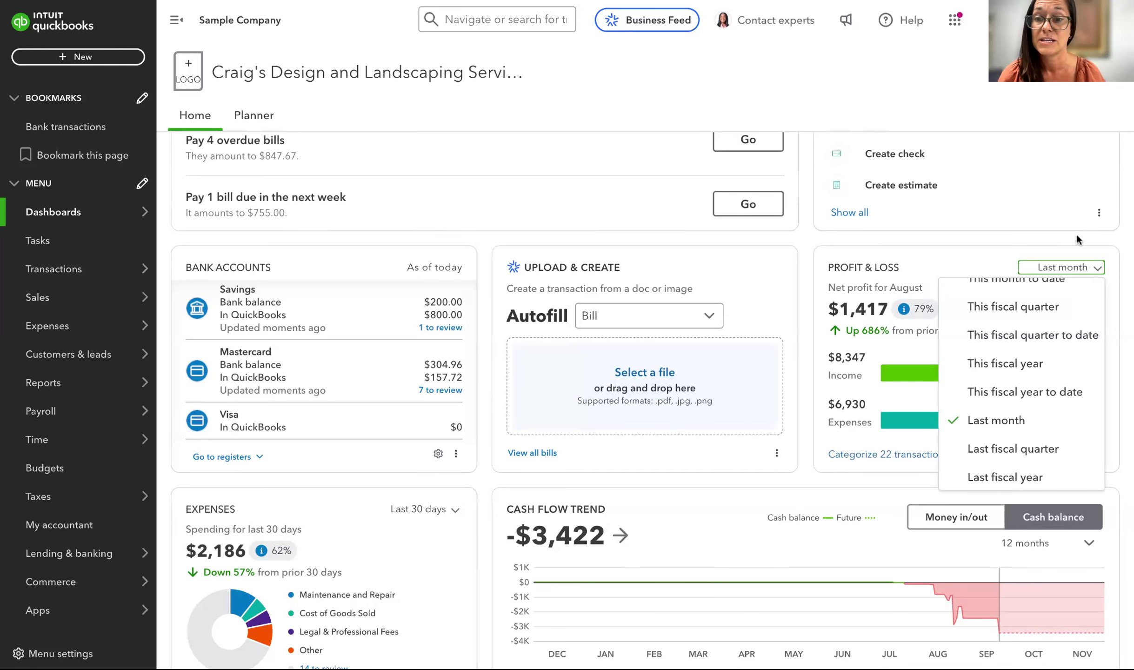
scroll(1075, 233, down, 3)
scroll(1042, 230, up, 3)
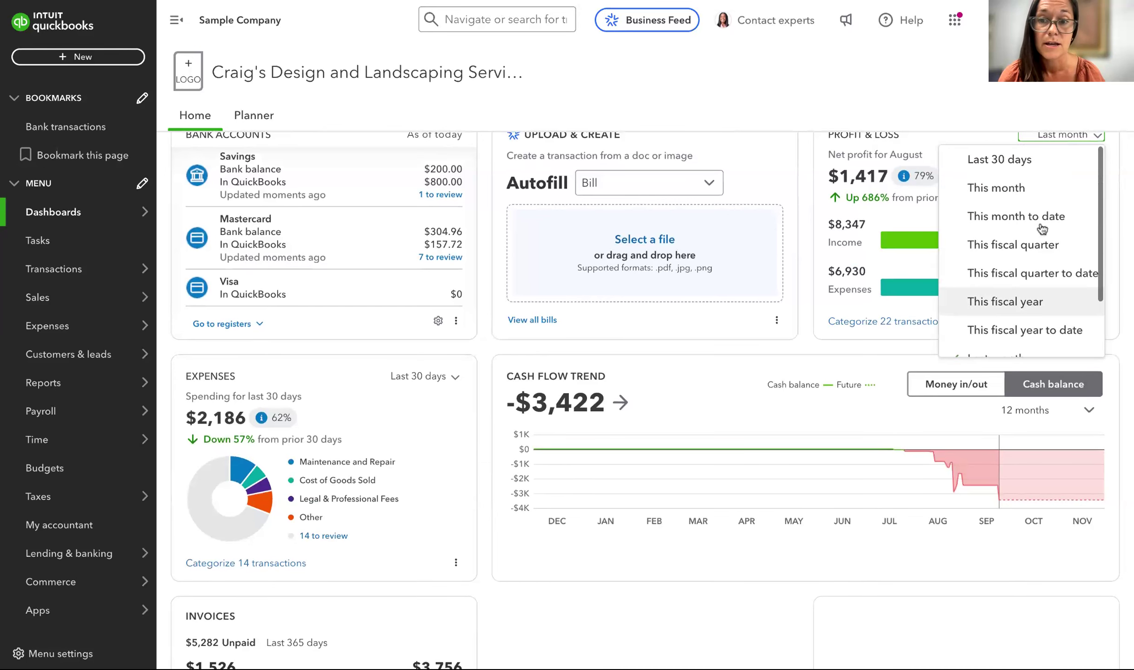
scroll(1038, 260, down, 3)
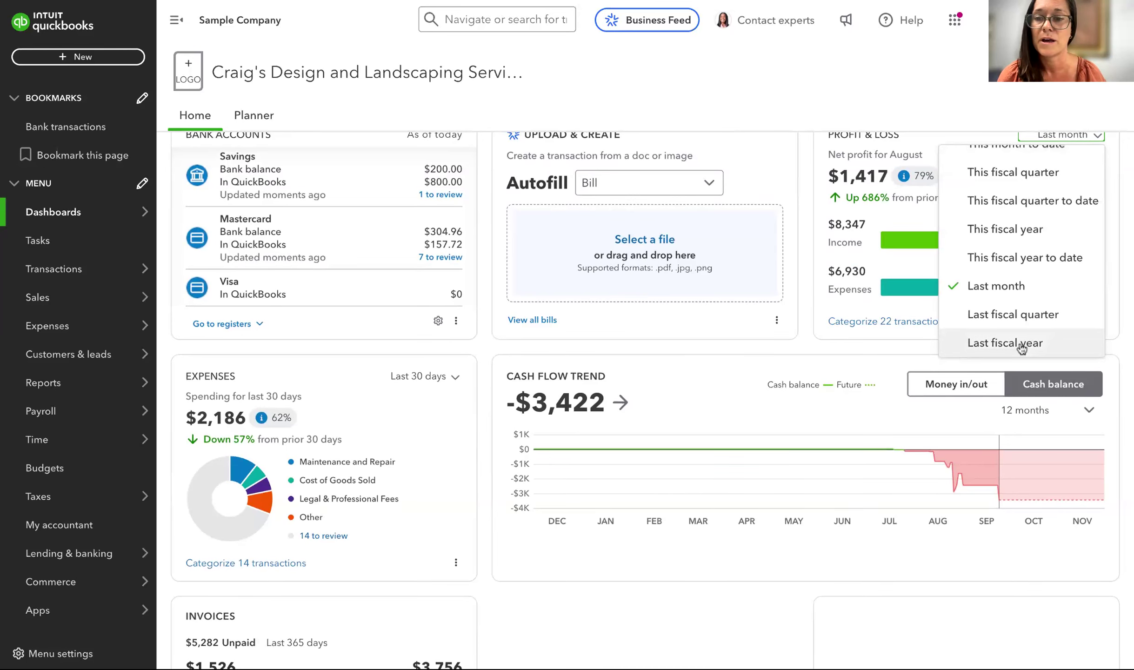
scroll(1014, 306, up, 2)
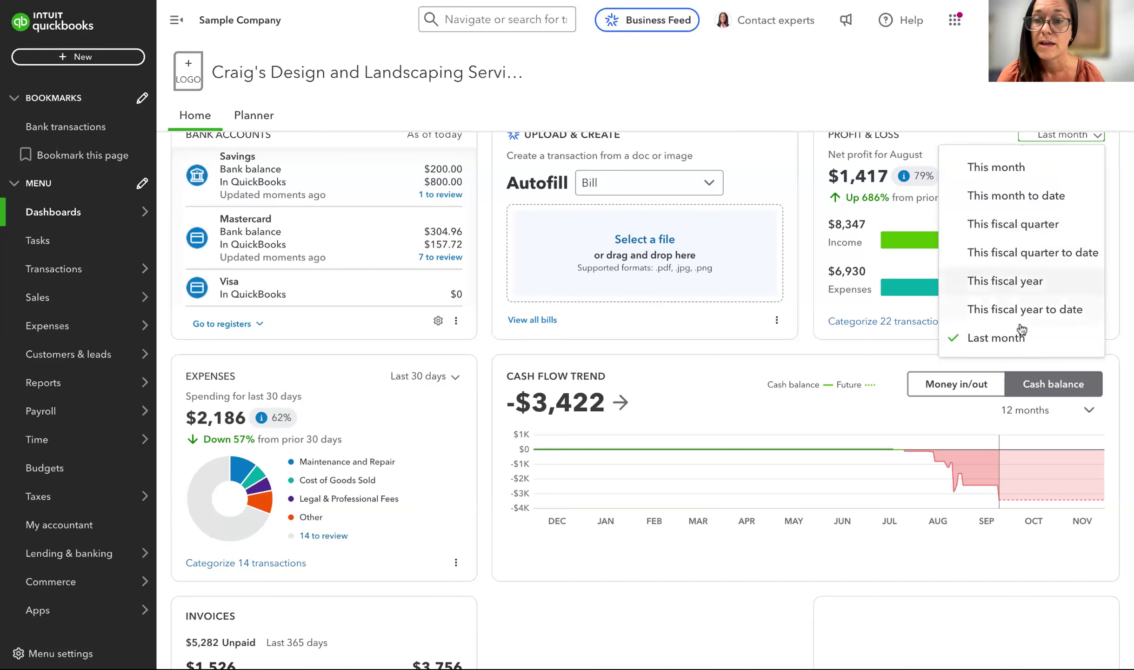
click(1009, 309)
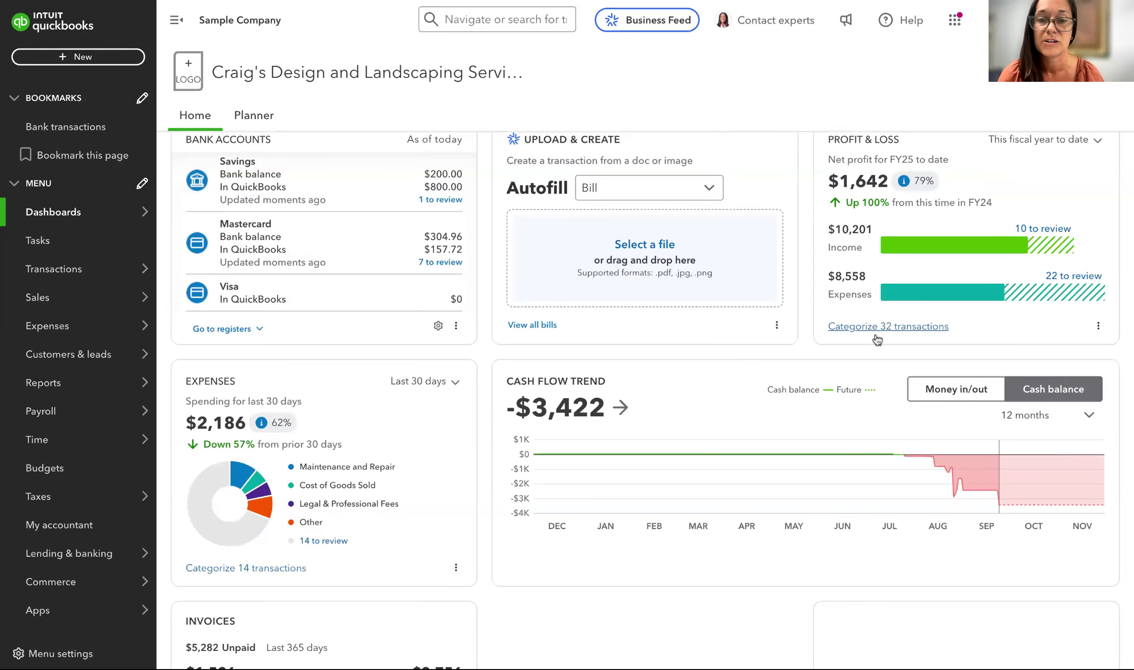
Review the Invoices widget and the suggestions at the end of the dashboard, and return to the Business Feed
scroll(877, 340, down, 7)
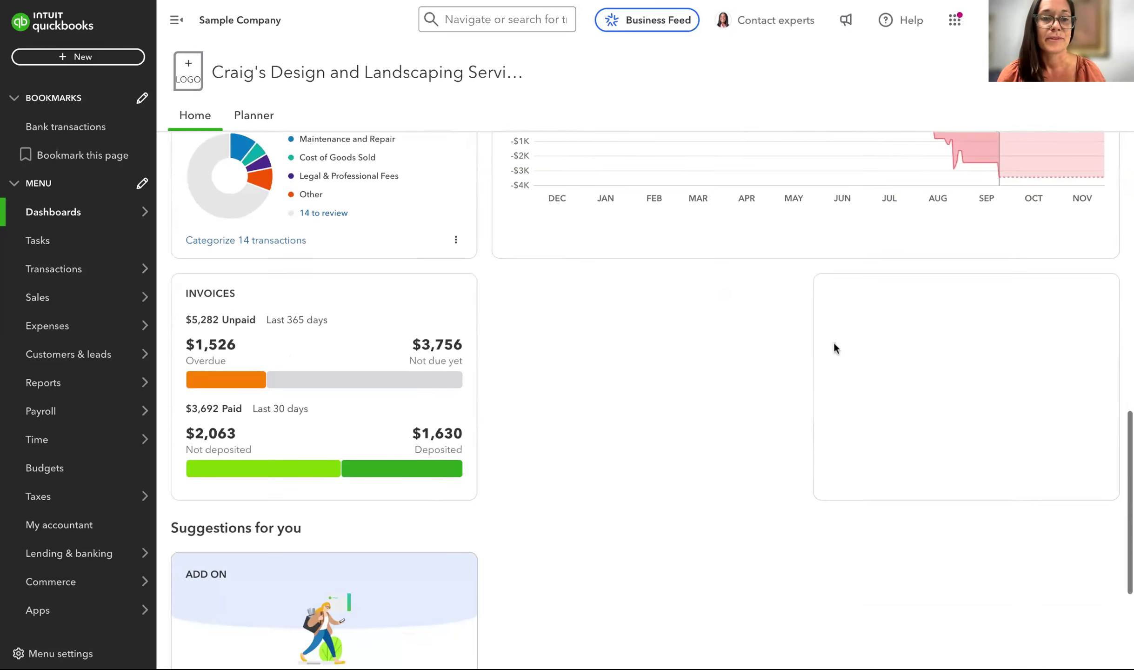
scroll(305, 347, down, 1)
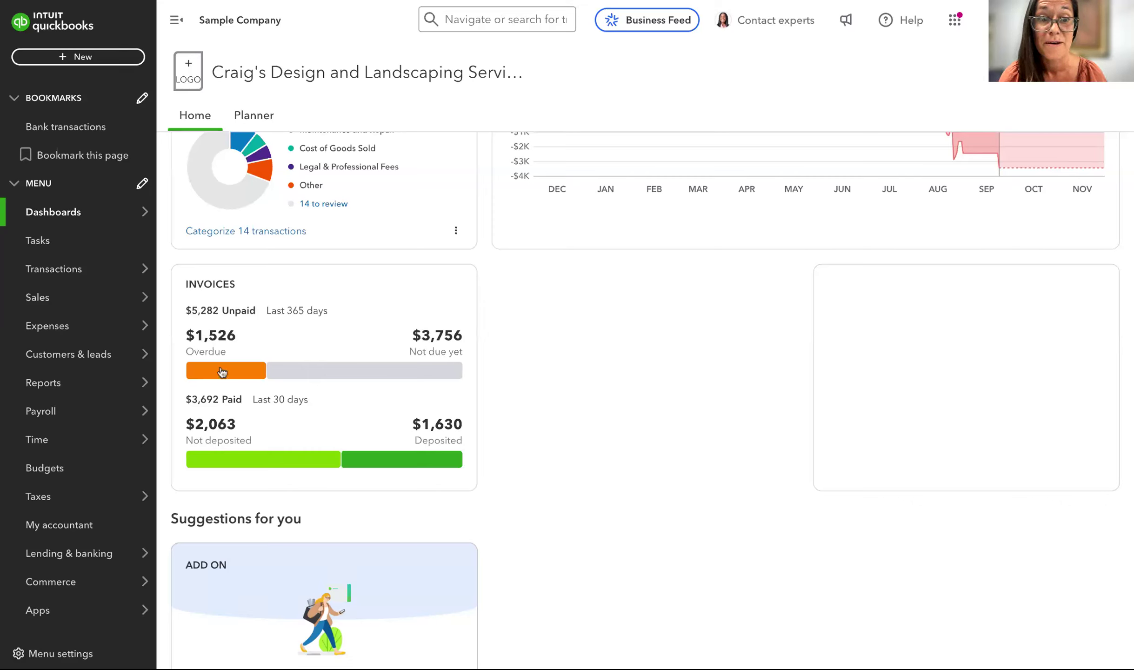
scroll(467, 440, down, 1)
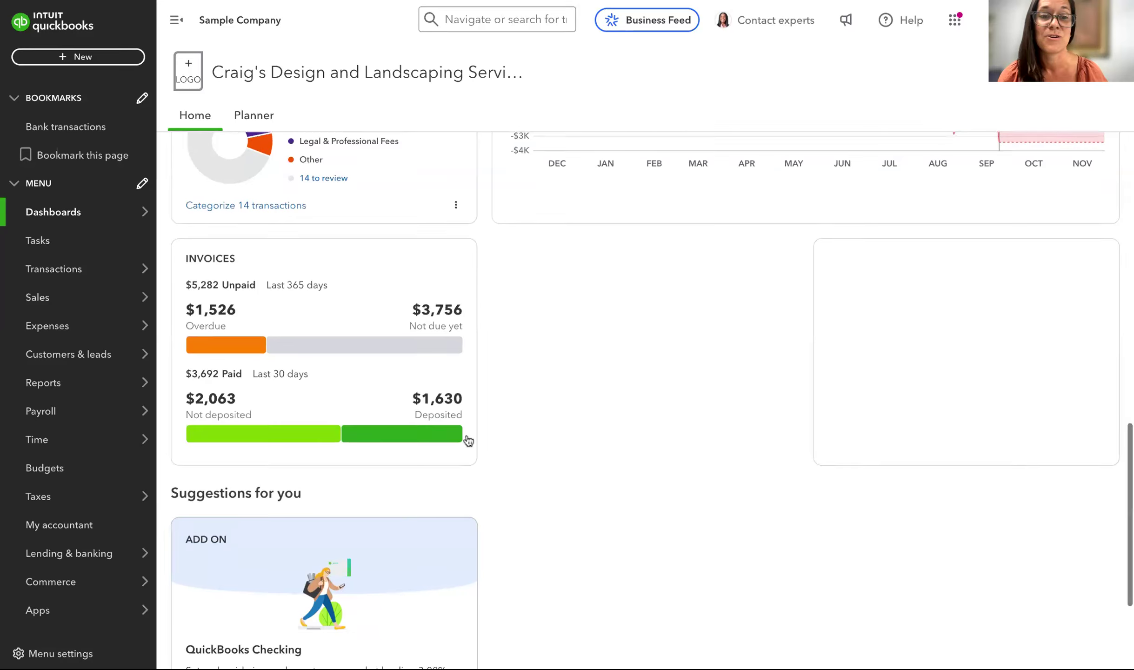
scroll(569, 430, down, 3)
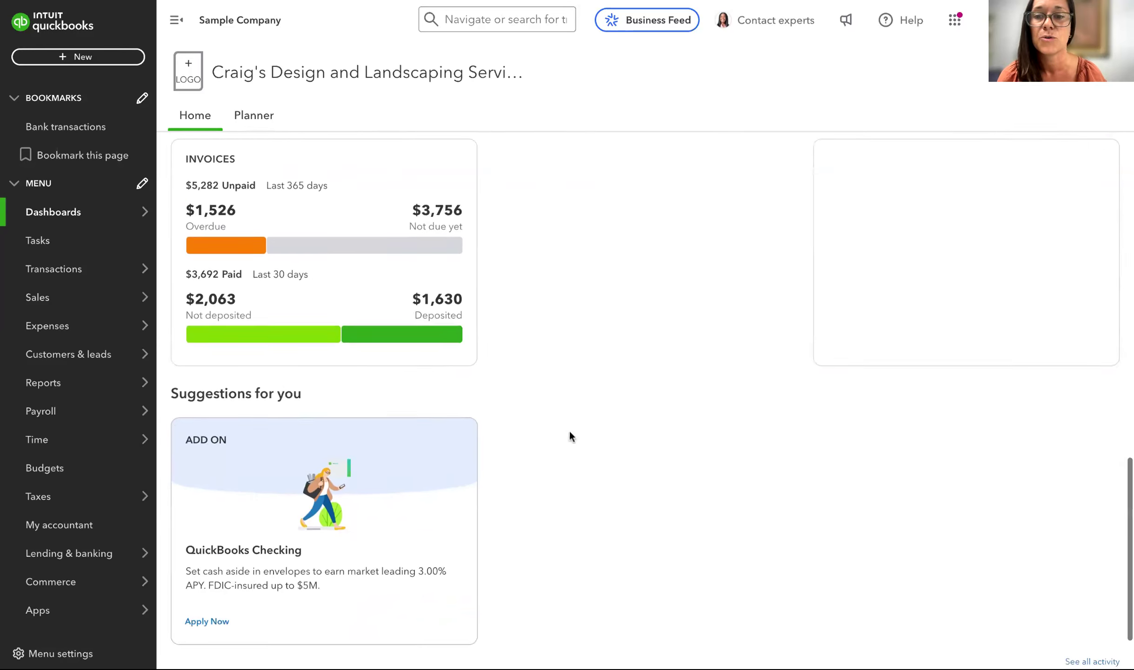
scroll(570, 435, up, 15)
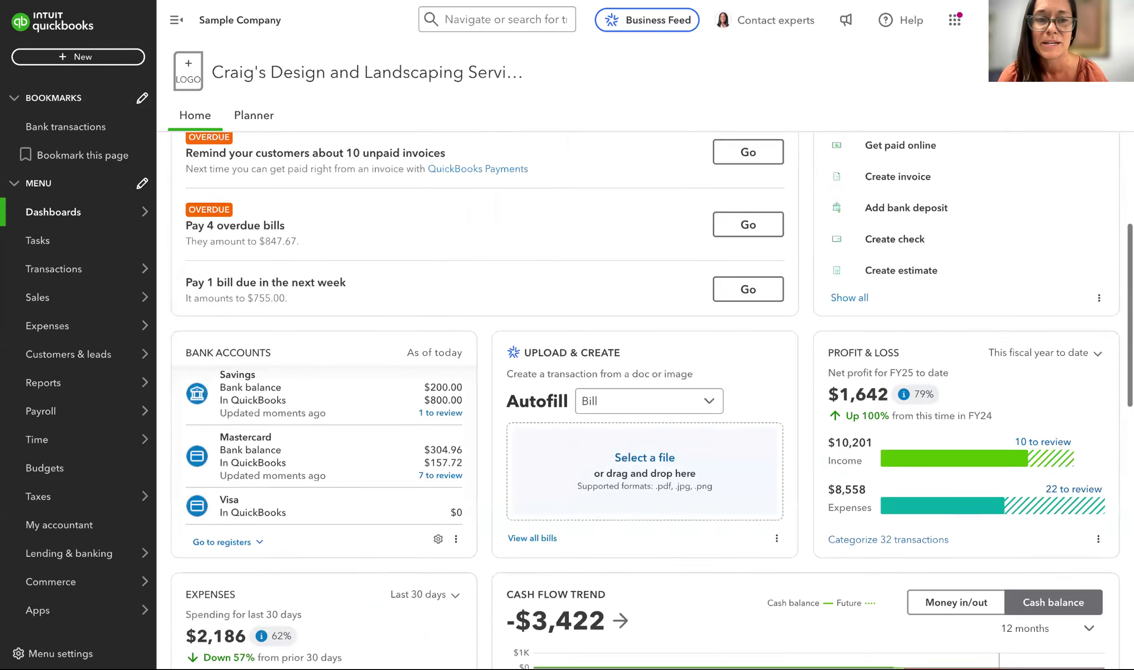
scroll(564, 294, up, 3)
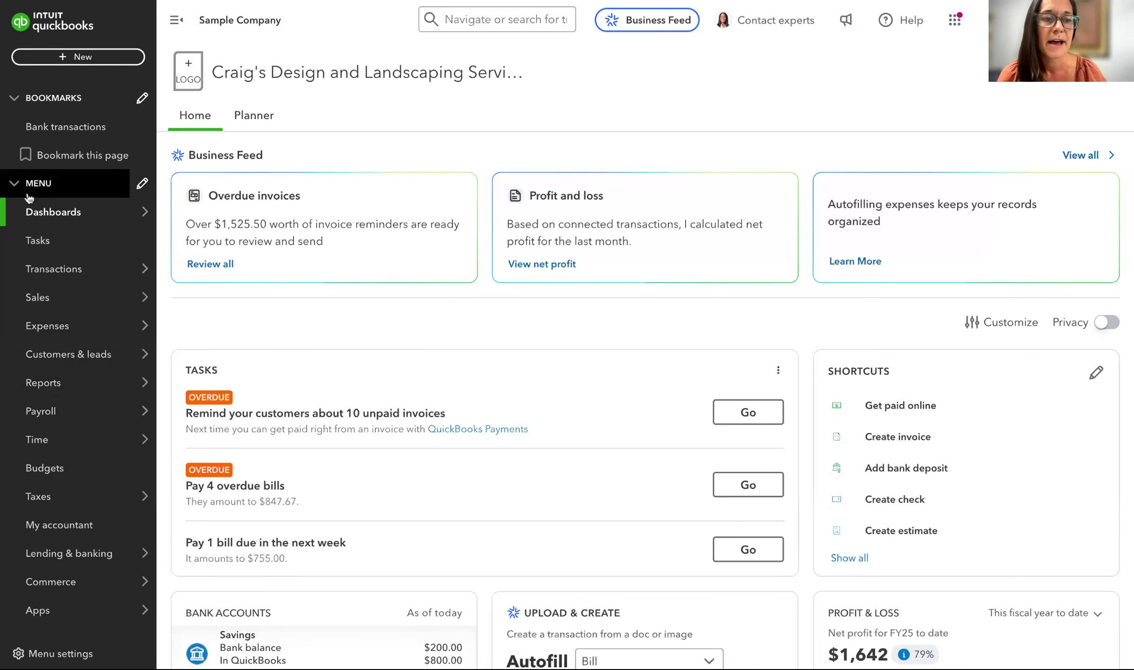
Preview the subpages offered in the navigation menu, including those under Sales
mouse_move(97, 553)
mouse_move(88, 279)
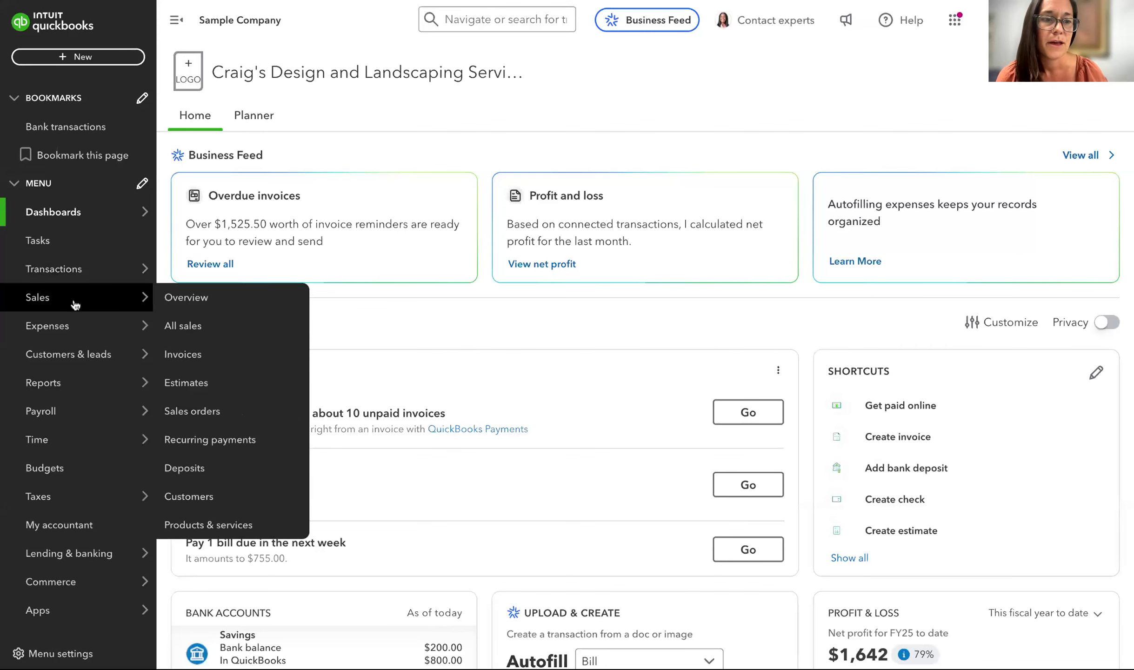
mouse_move(74, 340)
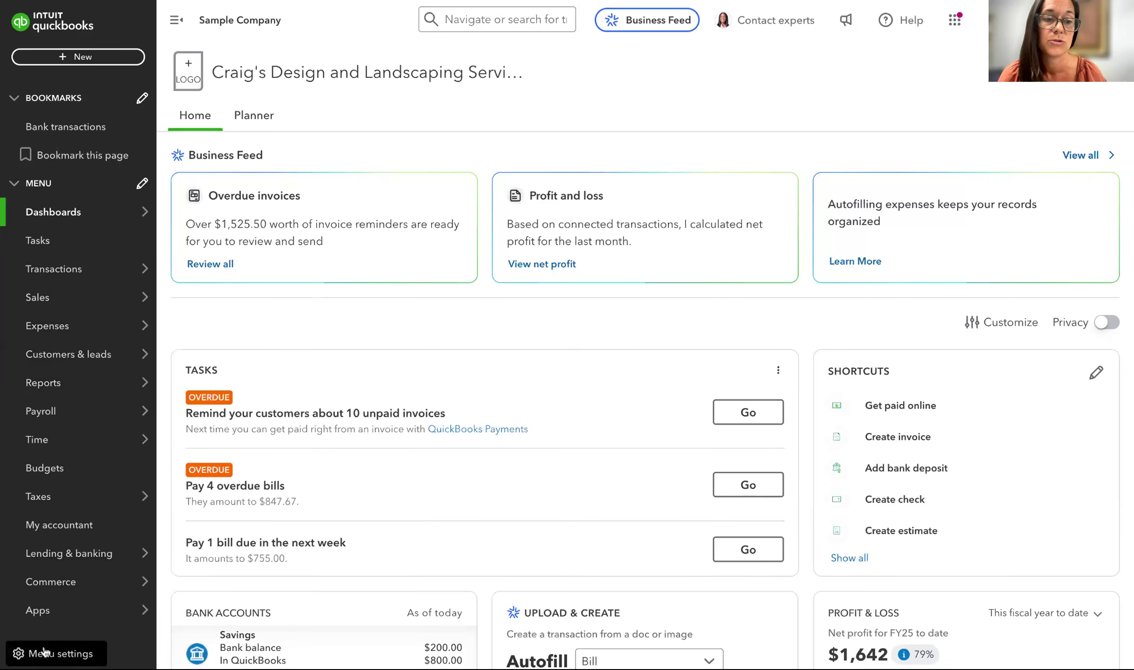
Customize the navigation menu by deselecting Payroll, Budgets, Lending & banking and Commerce, and save the changes
click(77, 660)
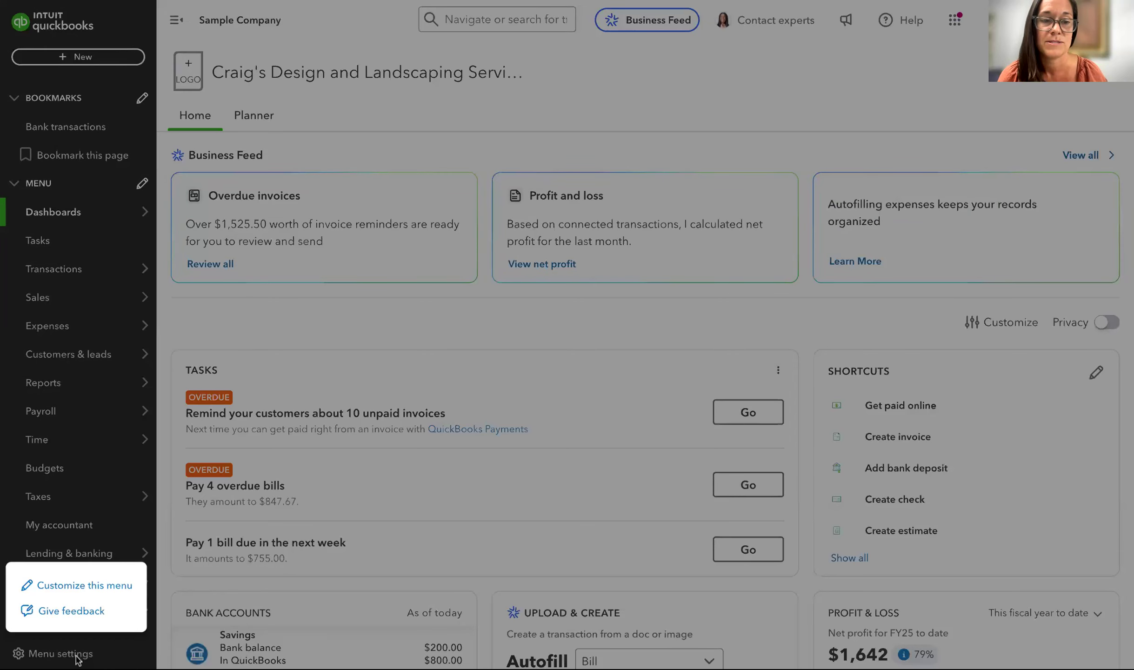
click(77, 587)
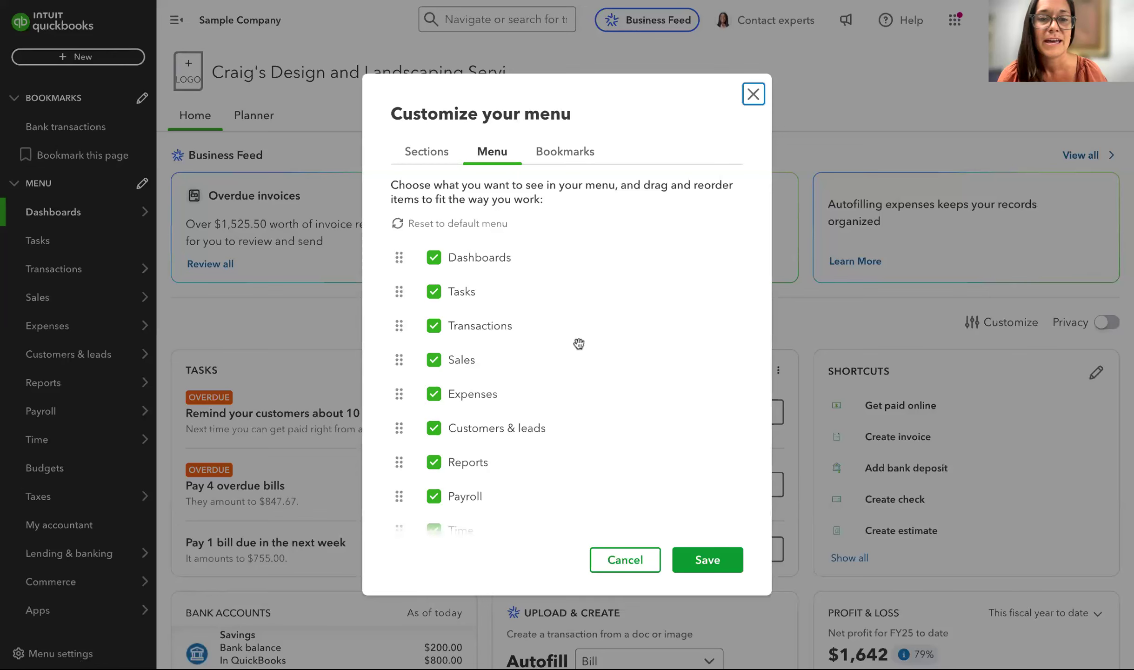
scroll(579, 342, down, 1)
scroll(500, 354, down, 3)
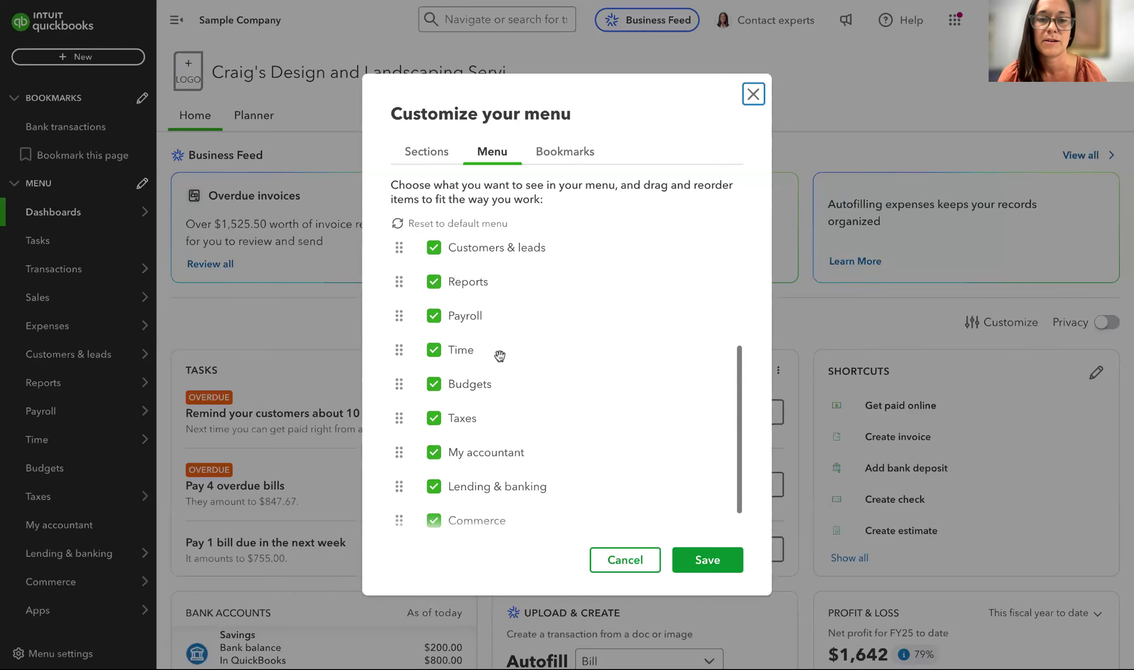
click(434, 316)
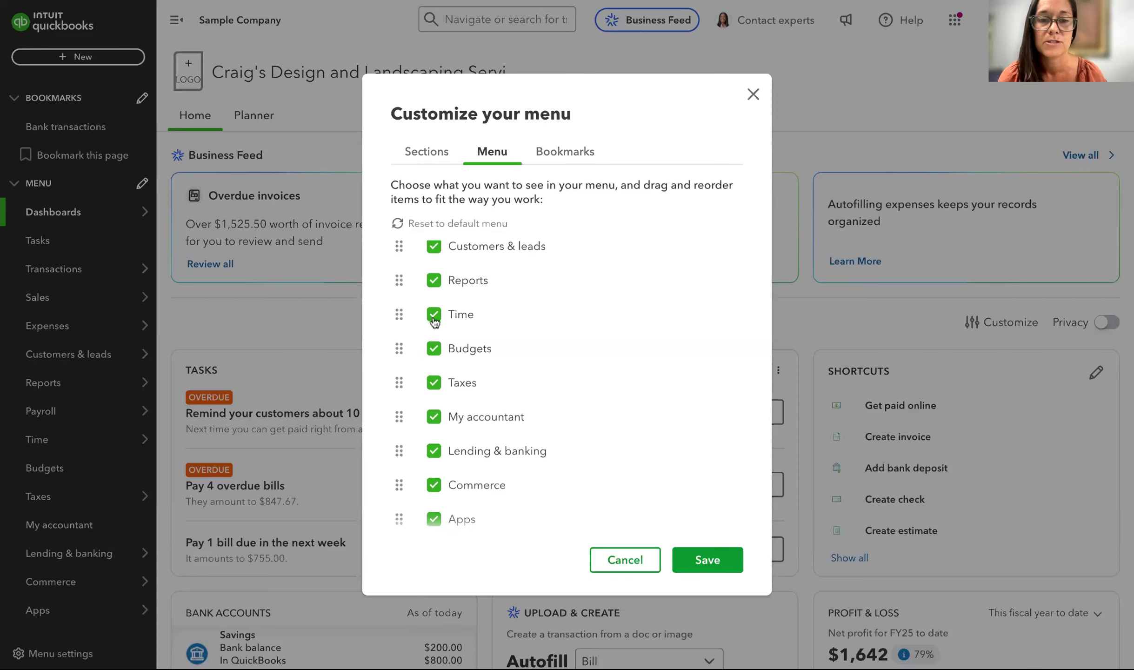
scroll(514, 416, down, 1)
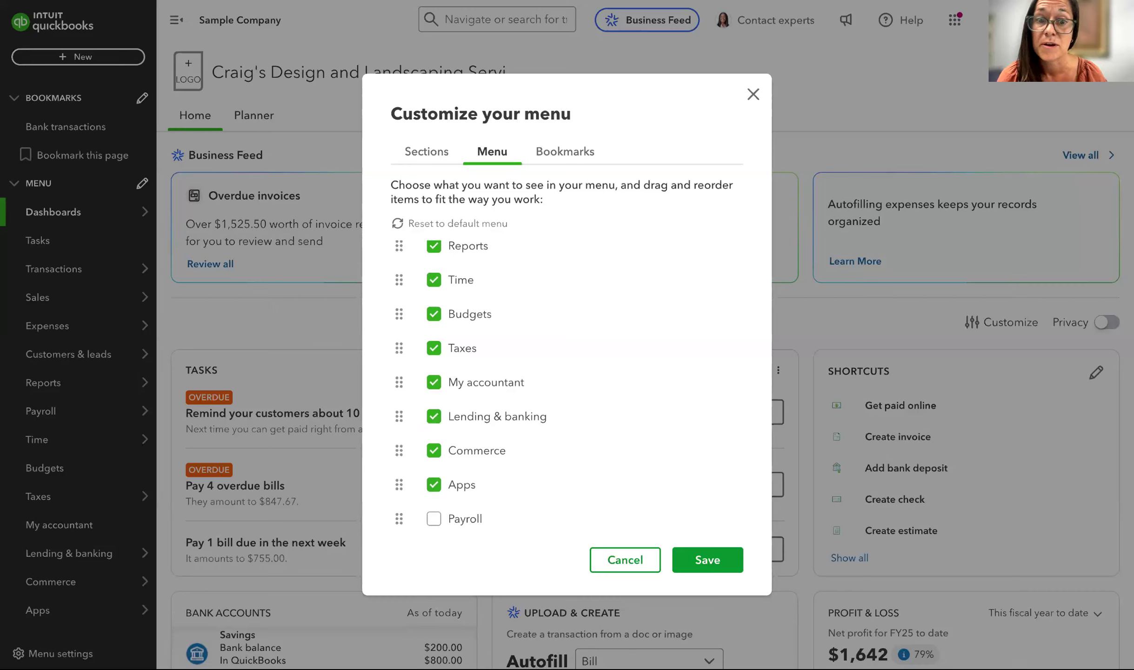
click(433, 313)
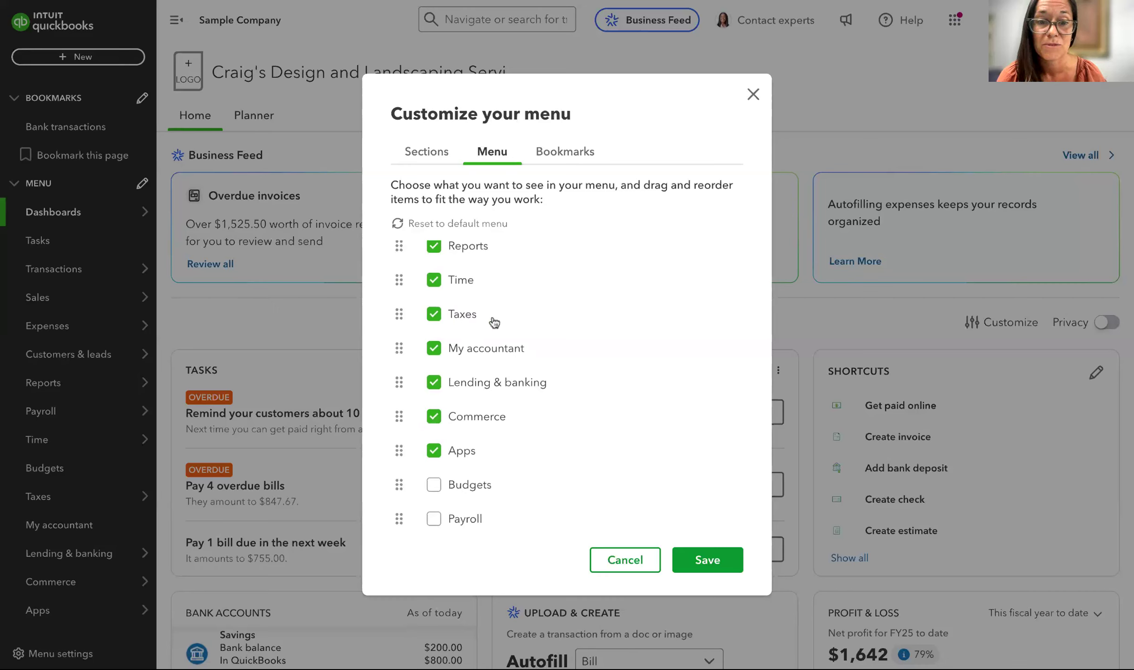
click(430, 387)
click(433, 382)
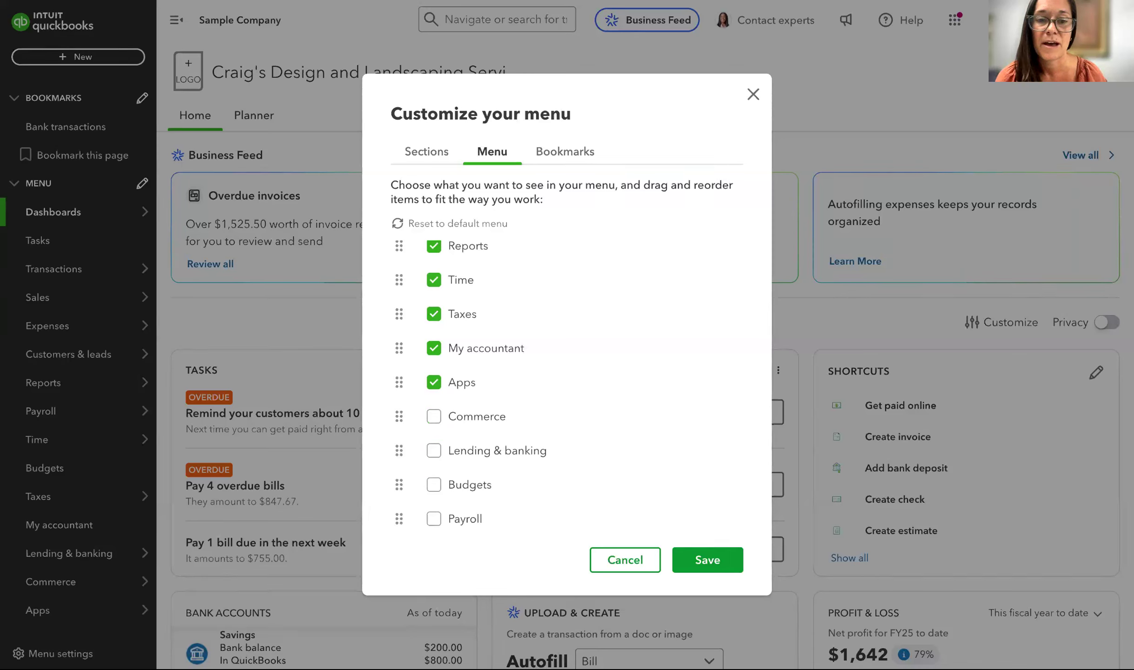
click(717, 562)
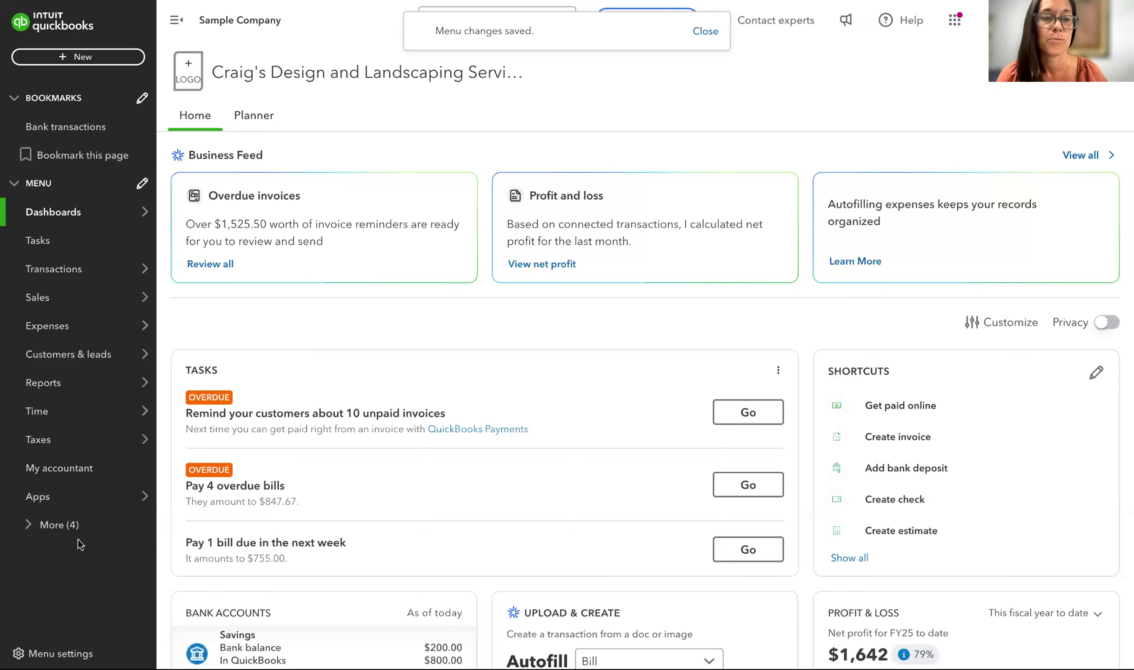
Review the list of new records that can be created for customers, vendors, team and other, and close it
mouse_move(83, 510)
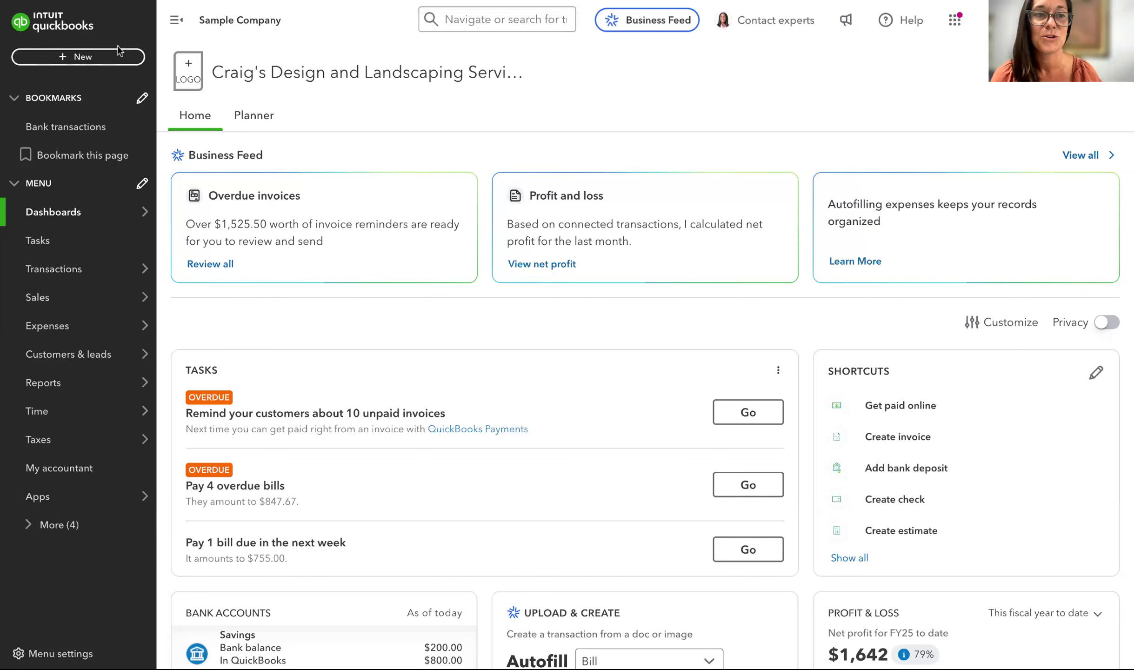
click(79, 61)
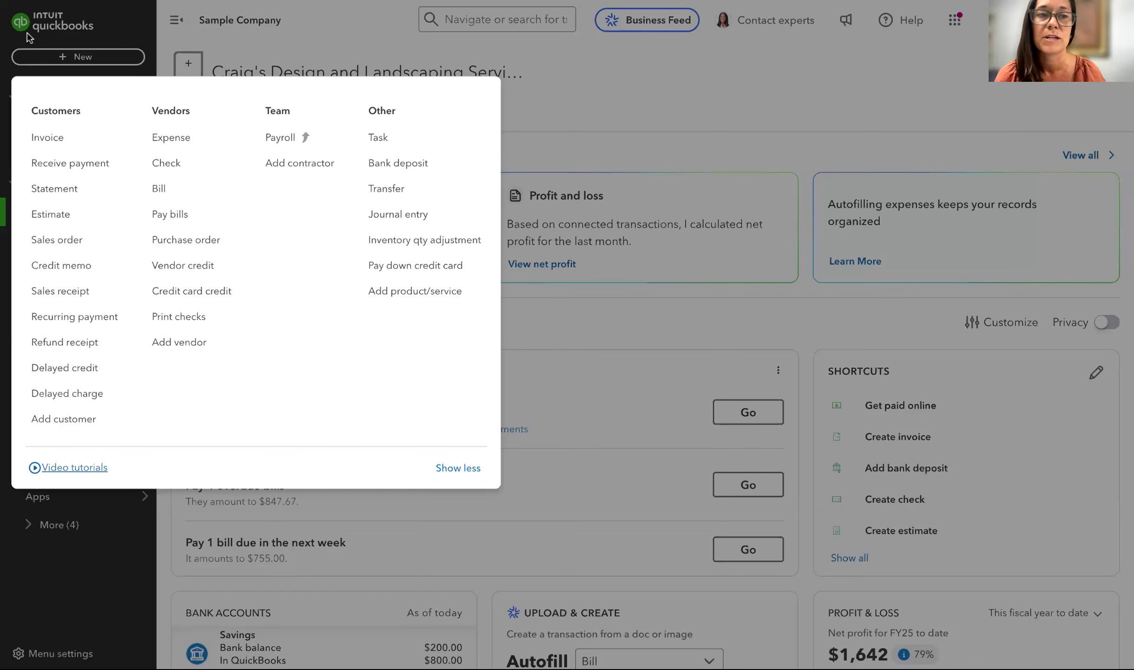
click(59, 57)
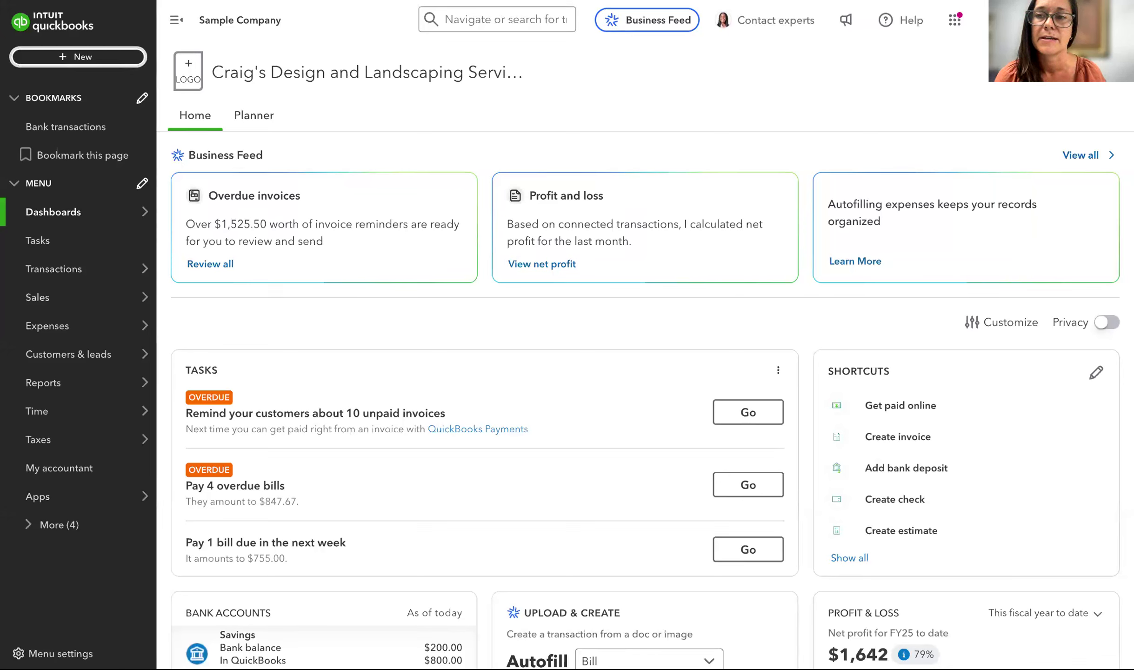
Open Account and settings and read through the company, legal and customer contact information
click(1074, 20)
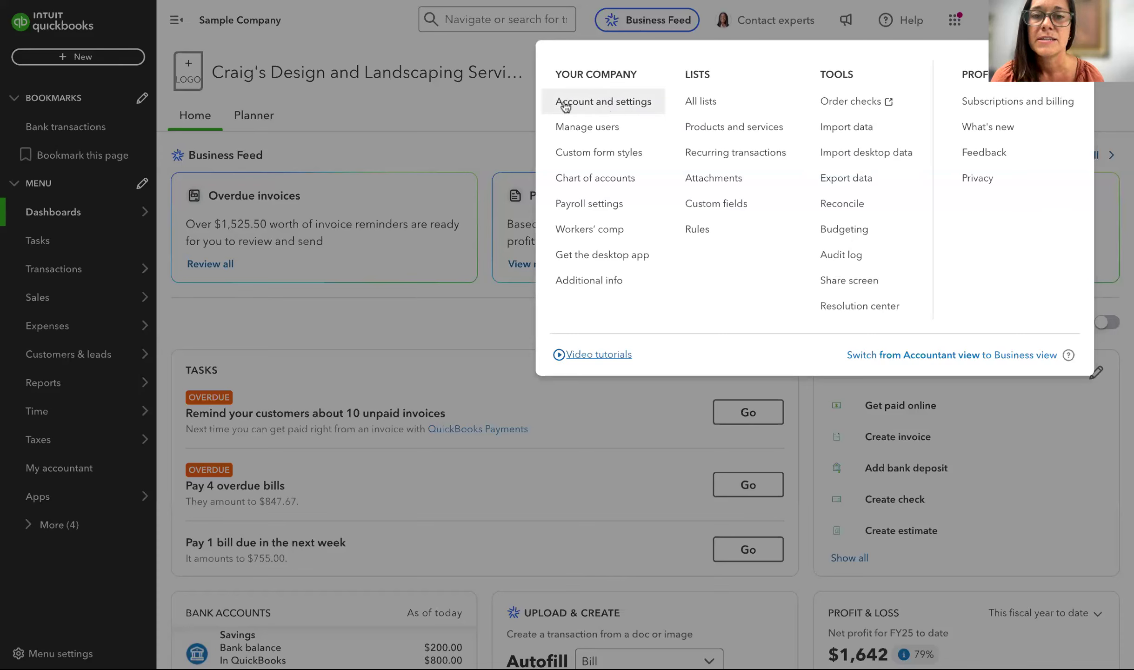
click(607, 108)
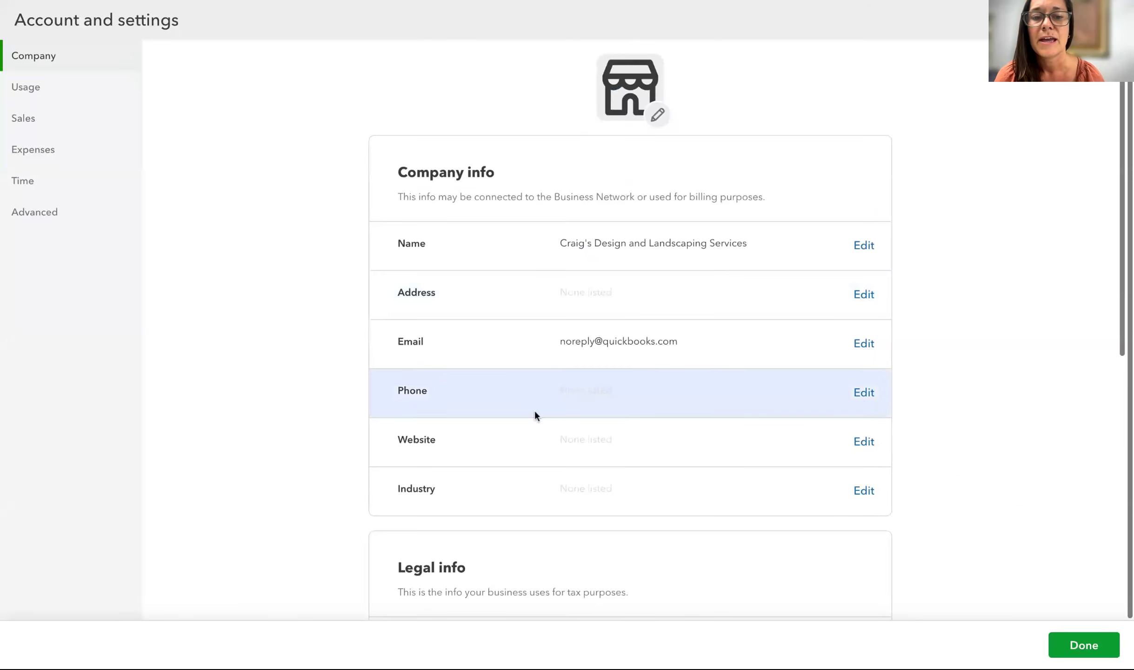
scroll(526, 501, down, 2)
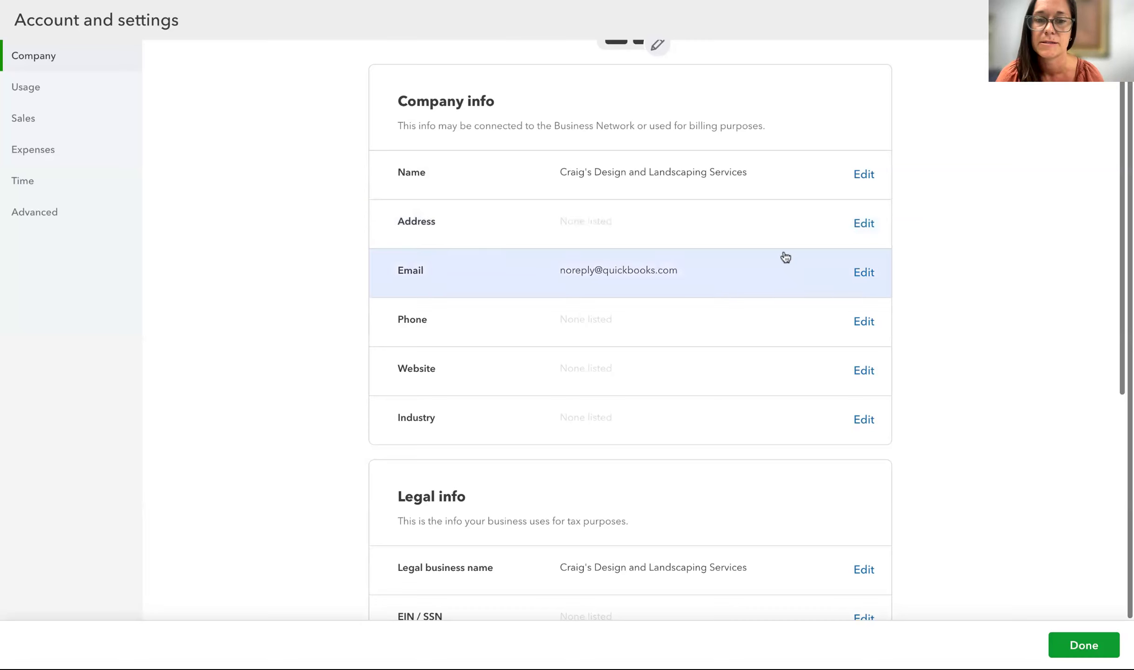
scroll(713, 389, down, 1)
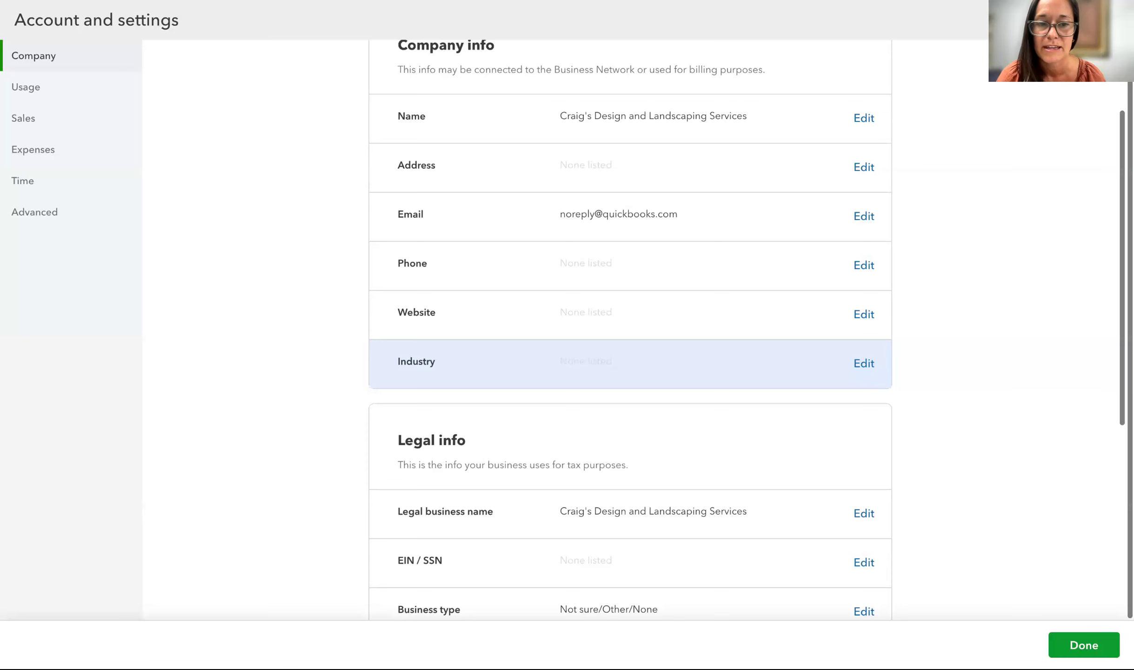
scroll(525, 466, down, 2)
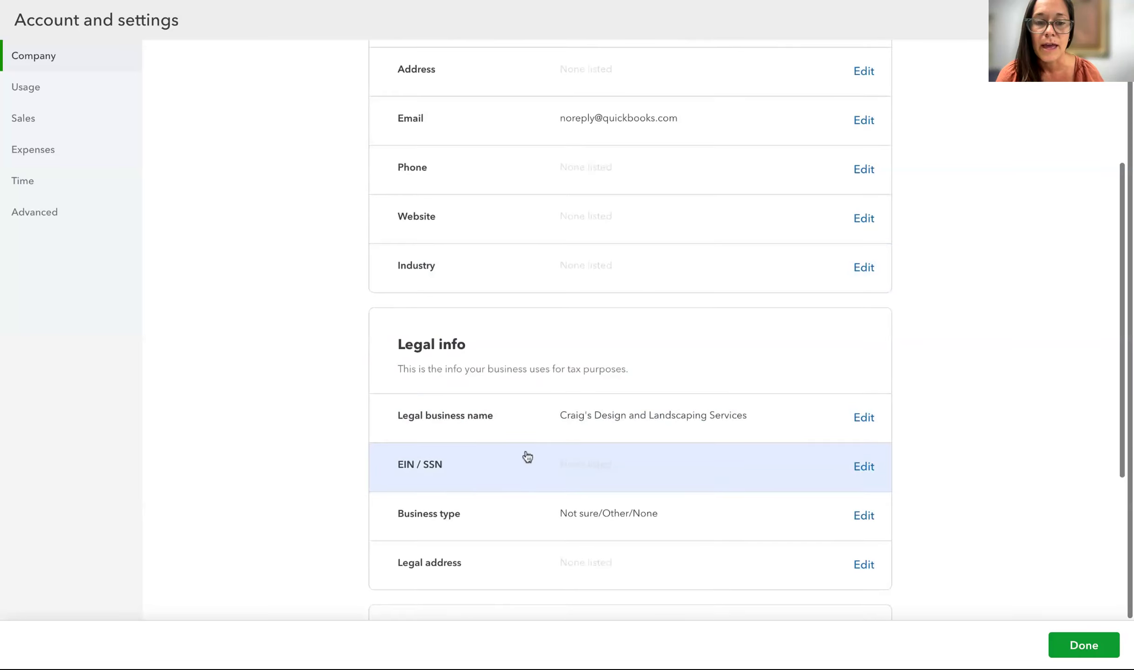
scroll(527, 455, down, 5)
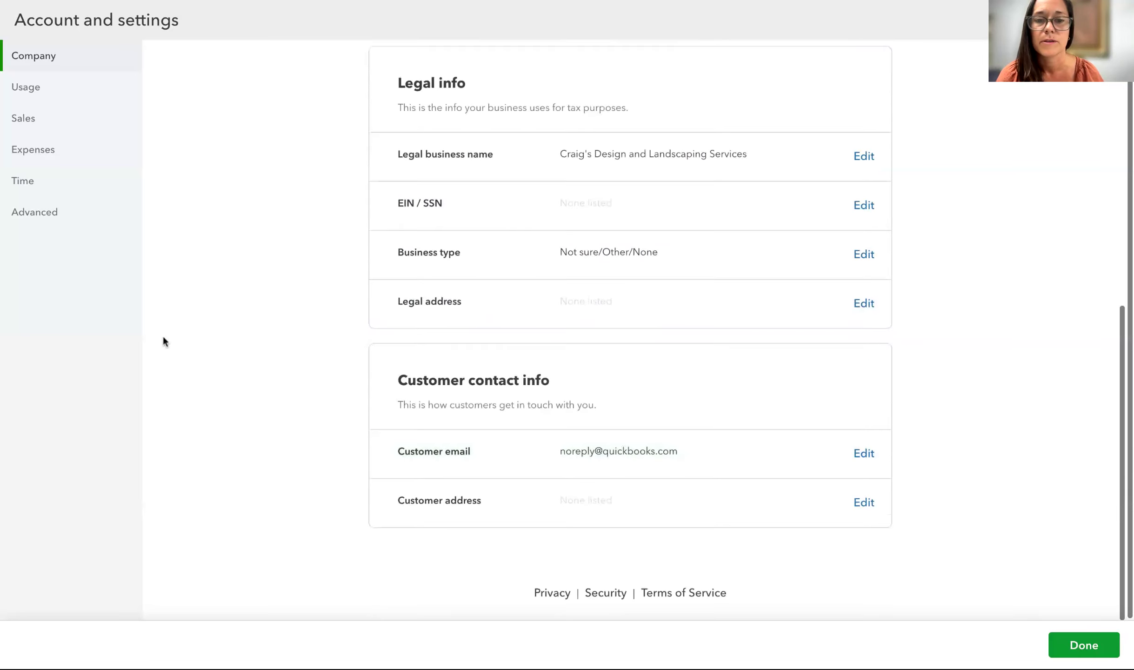
scroll(309, 223, up, 8)
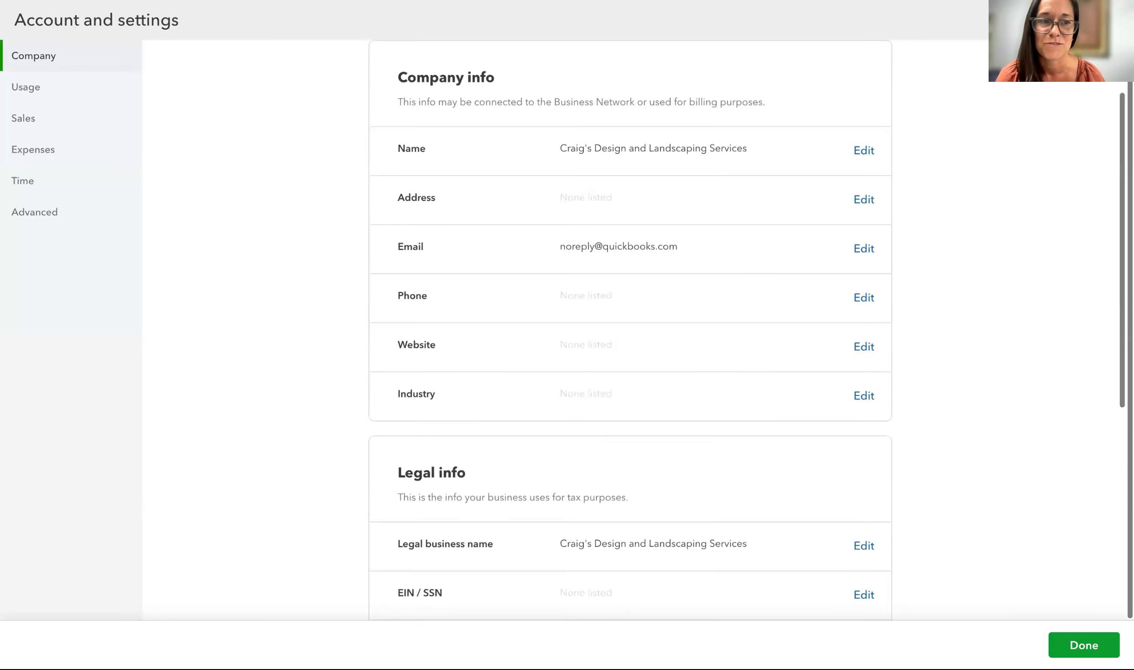
scroll(630, 325, up, 2)
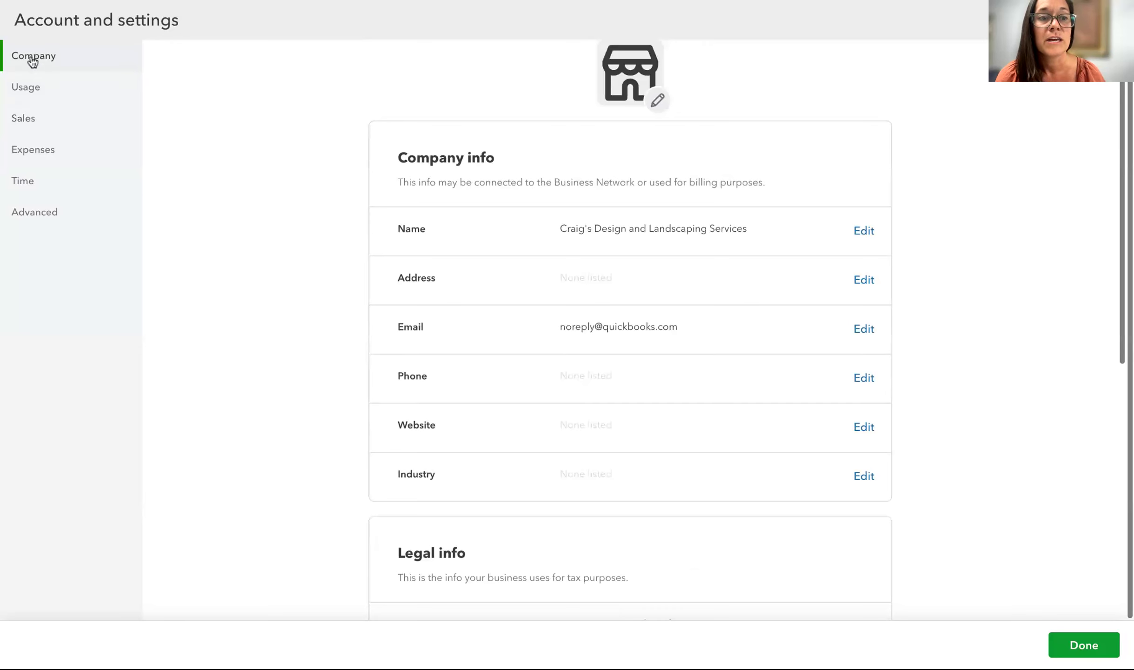
Review the Sales settings from the sales form content through to the statements section
click(30, 119)
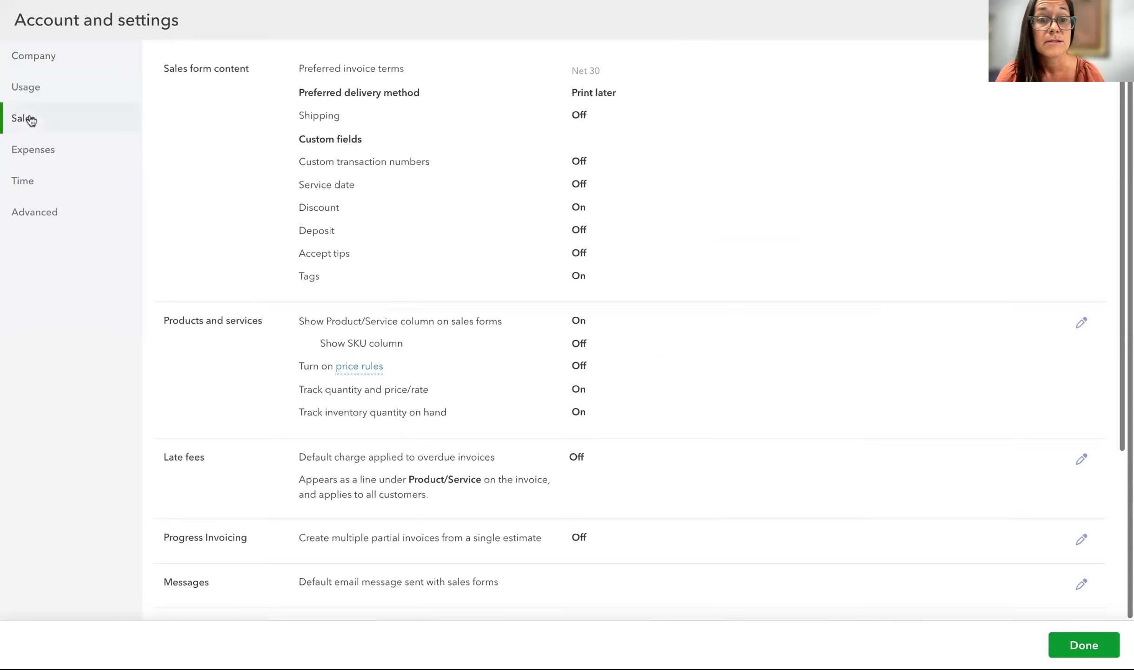
scroll(233, 314, down, 1)
scroll(233, 315, up, 1)
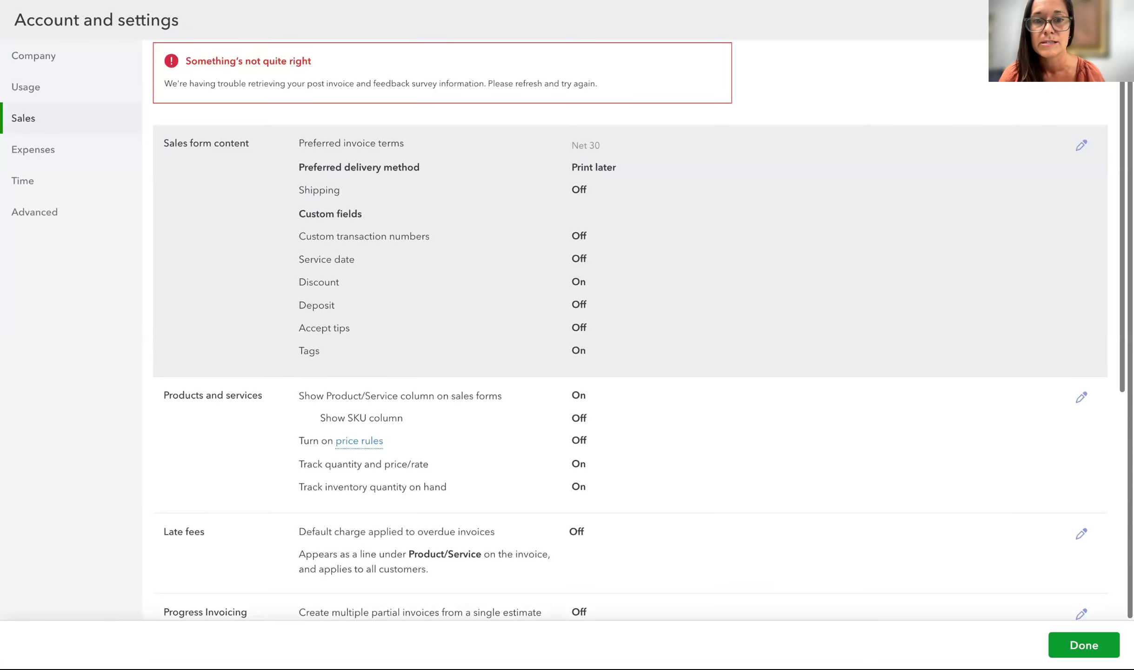
scroll(288, 283, down, 2)
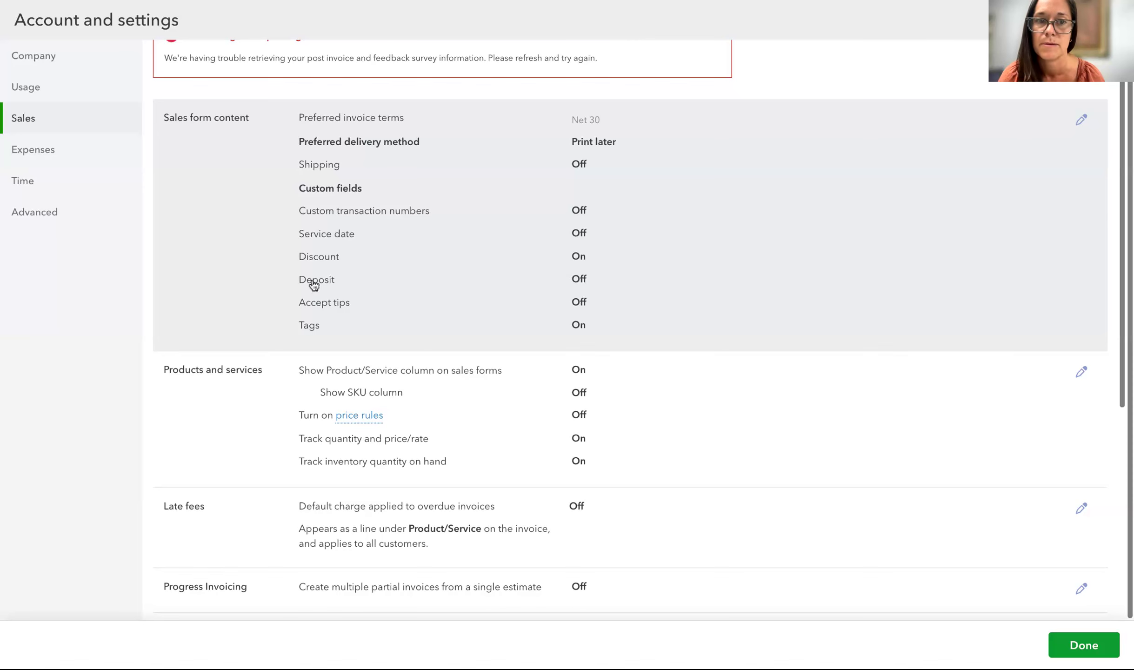
scroll(326, 295, down, 5)
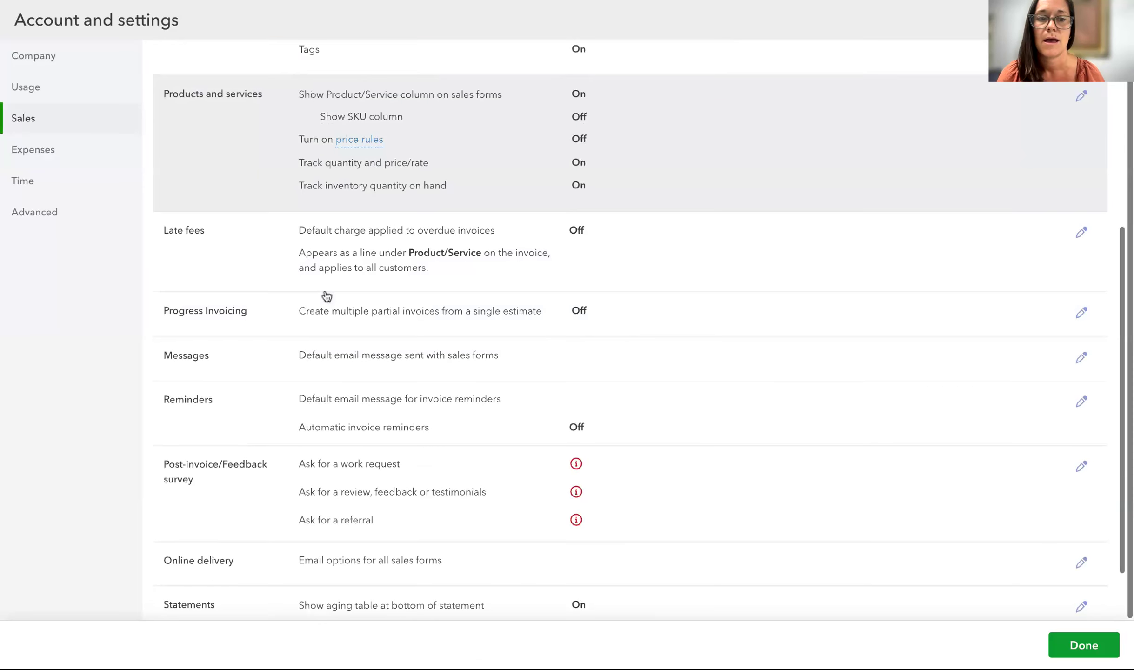
scroll(325, 295, down, 2)
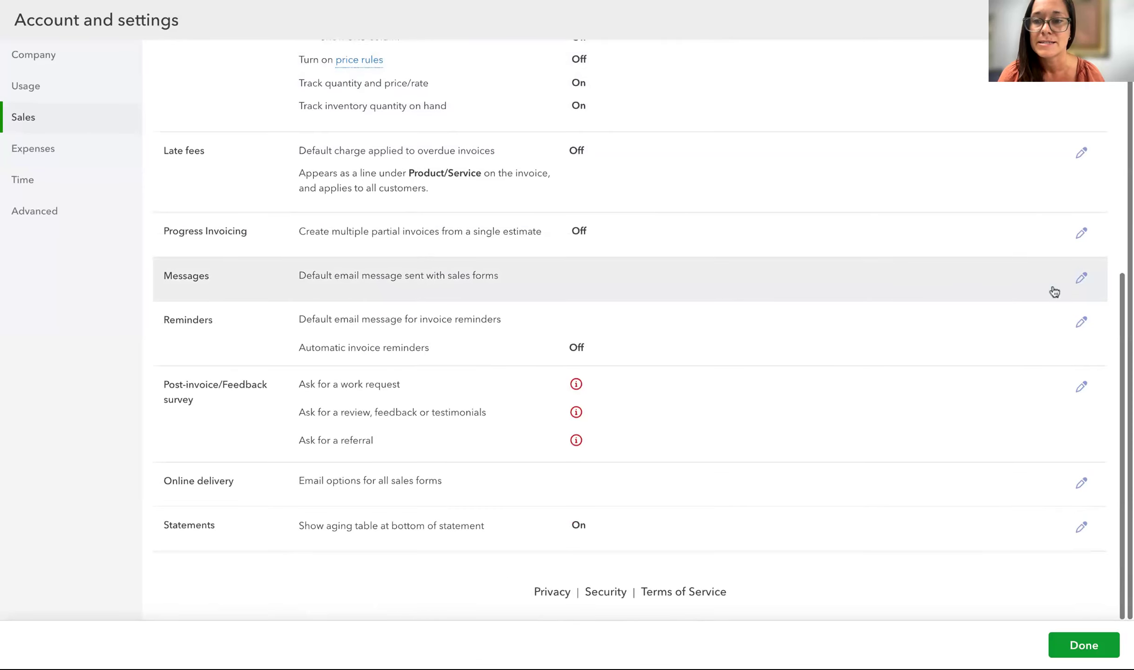
Try changing the greeting name in the default sales form email message to [First], and leave Account and settings without saving
click(1029, 279)
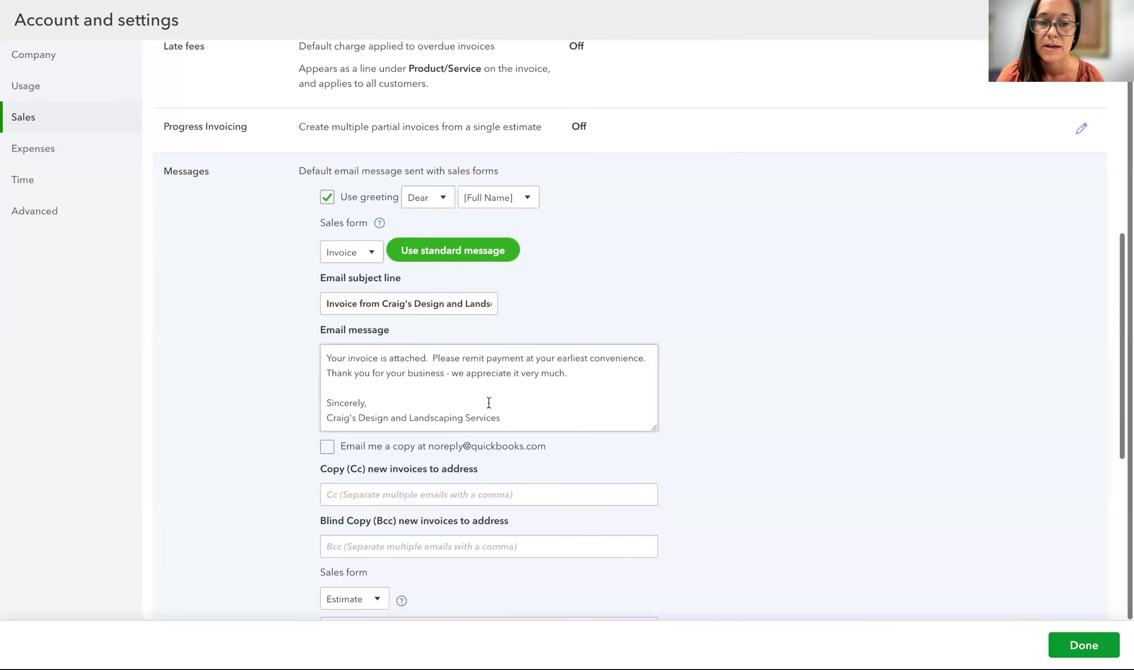
scroll(625, 375, down, 1)
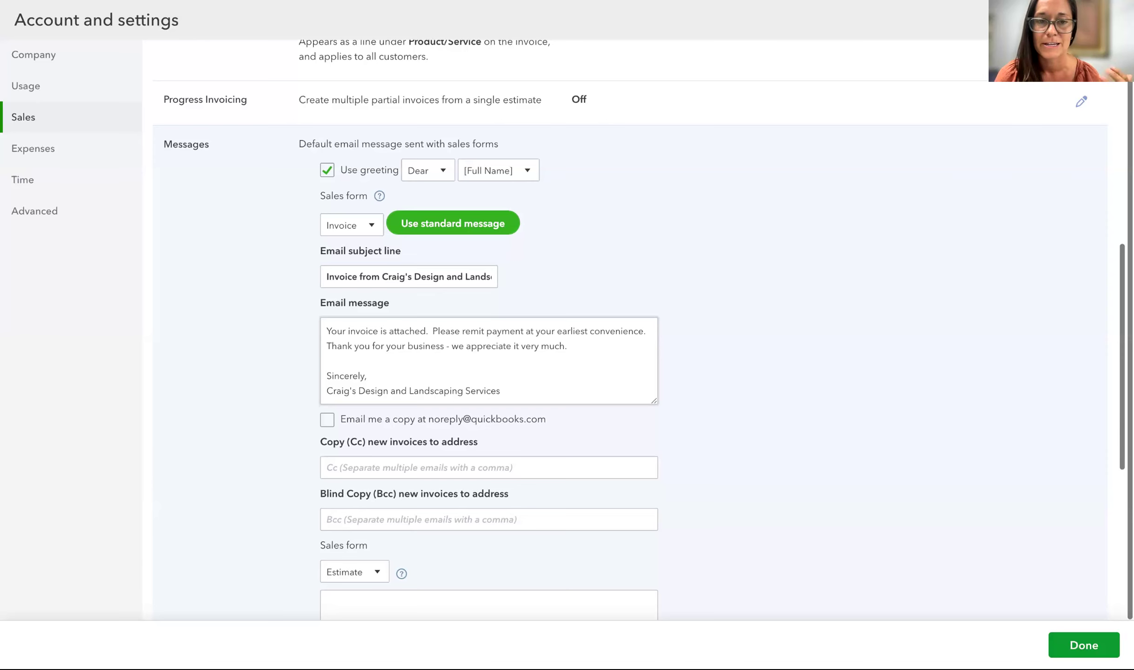
click(527, 171)
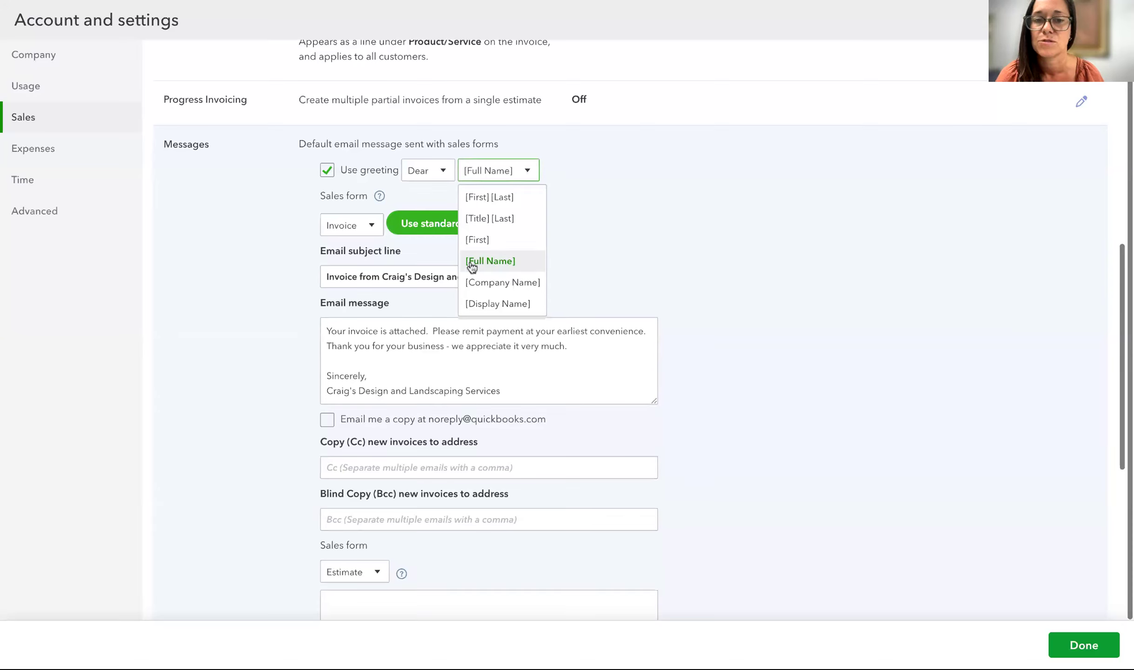
click(474, 239)
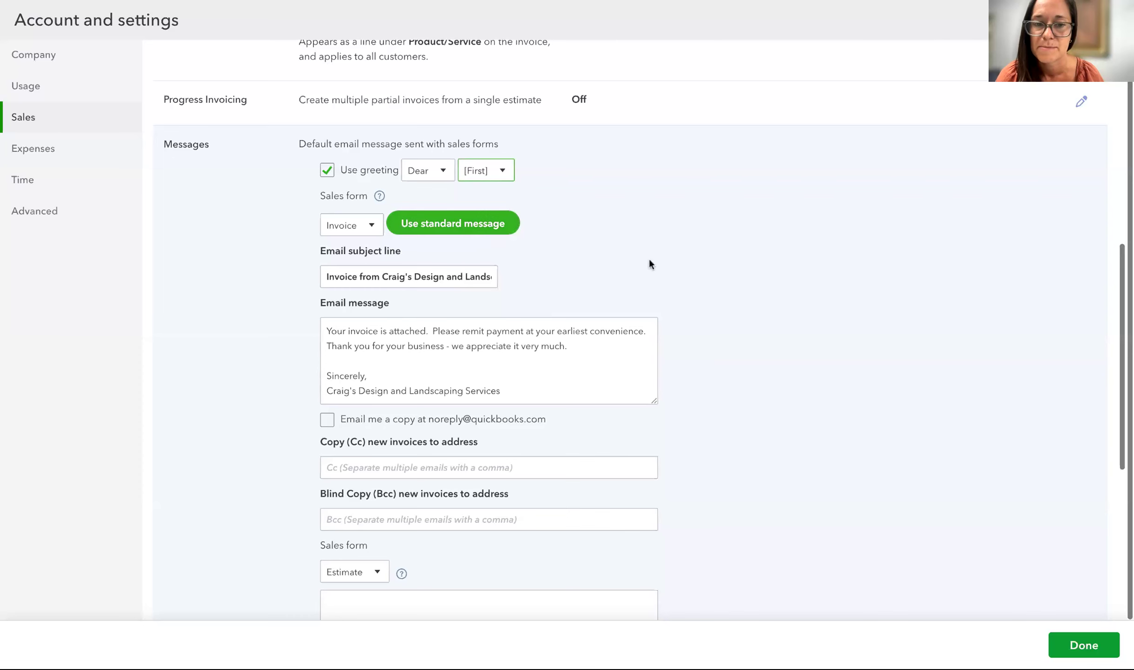
scroll(654, 260, down, 3)
scroll(654, 261, up, 8)
click(1114, 20)
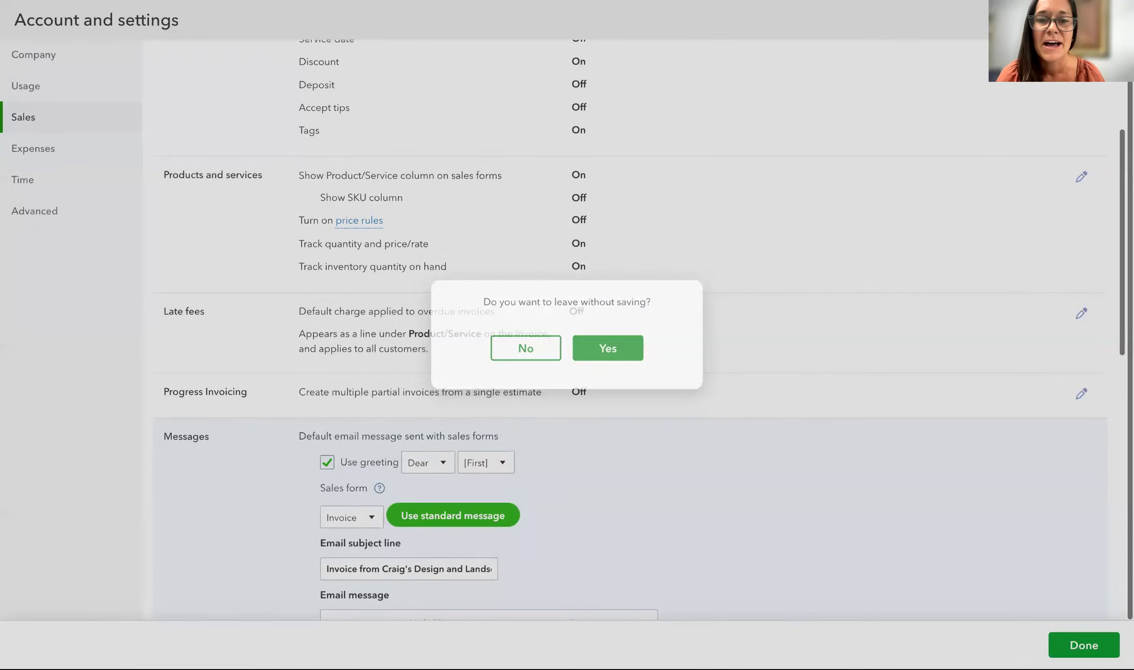
click(609, 349)
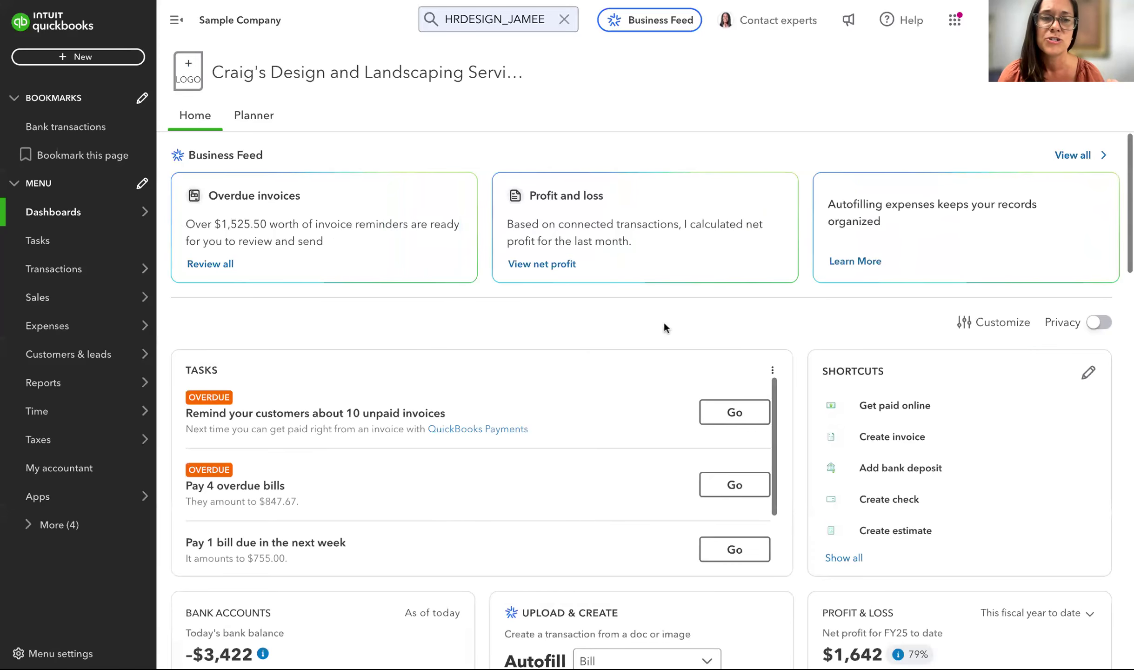
Look over the home dashboard again, from the Business Feed and Tasks to the Bank Accounts and Profit & Loss widgets
scroll(655, 309, down, 1)
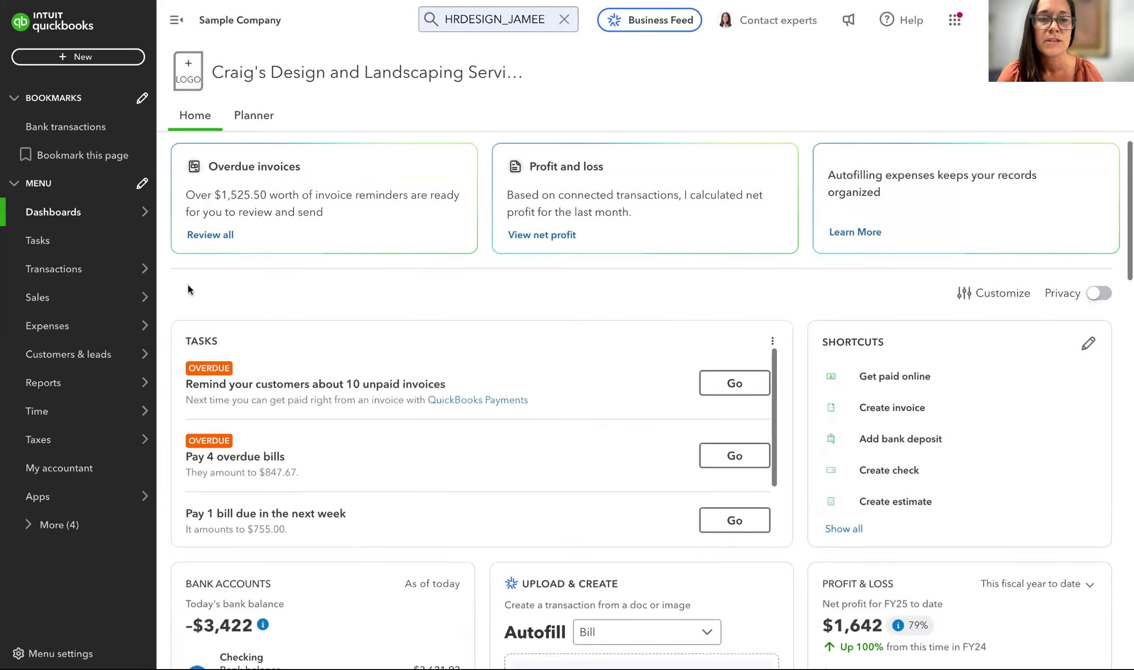
scroll(495, 486, down, 2)
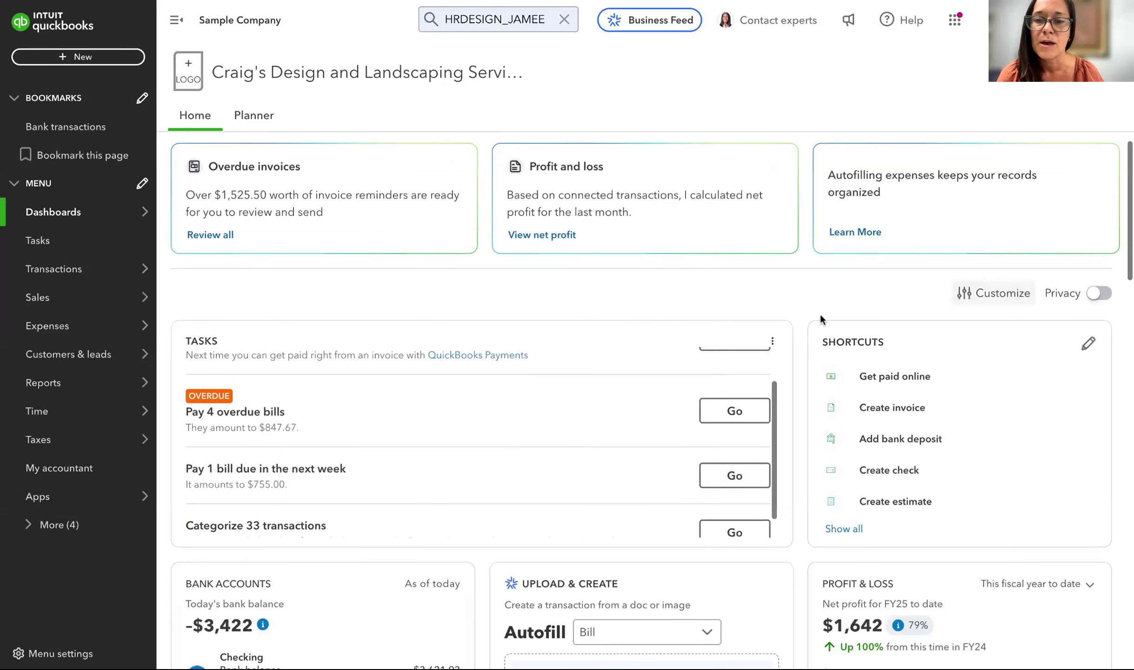
scroll(820, 313, down, 3)
scroll(820, 320, down, 1)
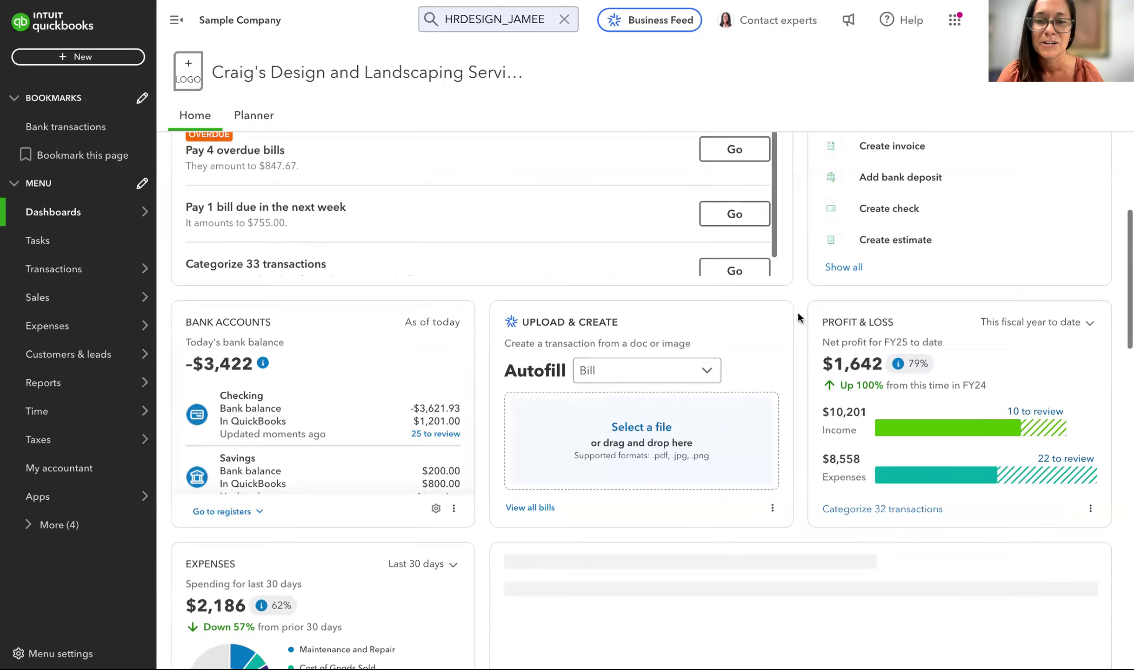
scroll(797, 311, down, 4)
scroll(797, 311, up, 8)
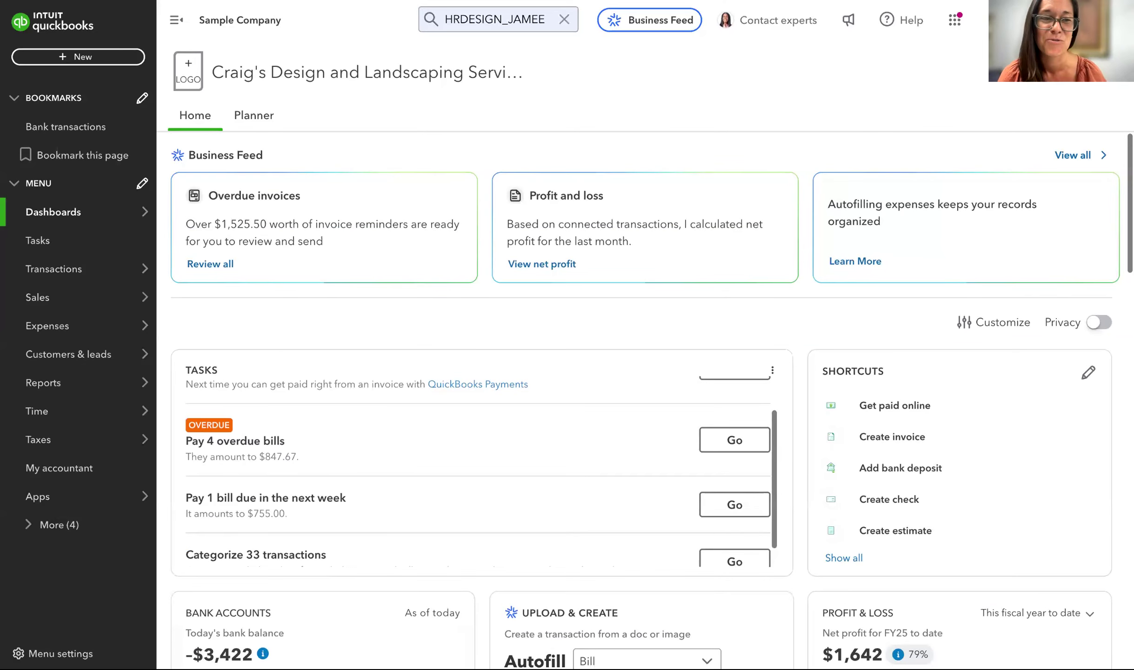
mouse_move(65, 409)
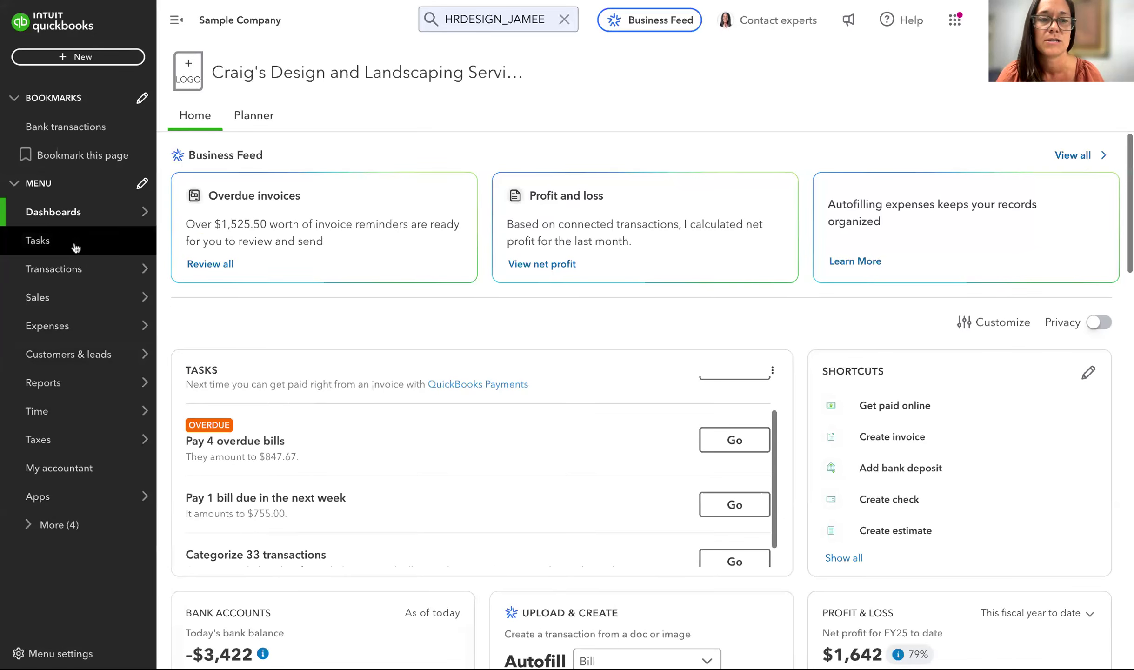
mouse_move(116, 382)
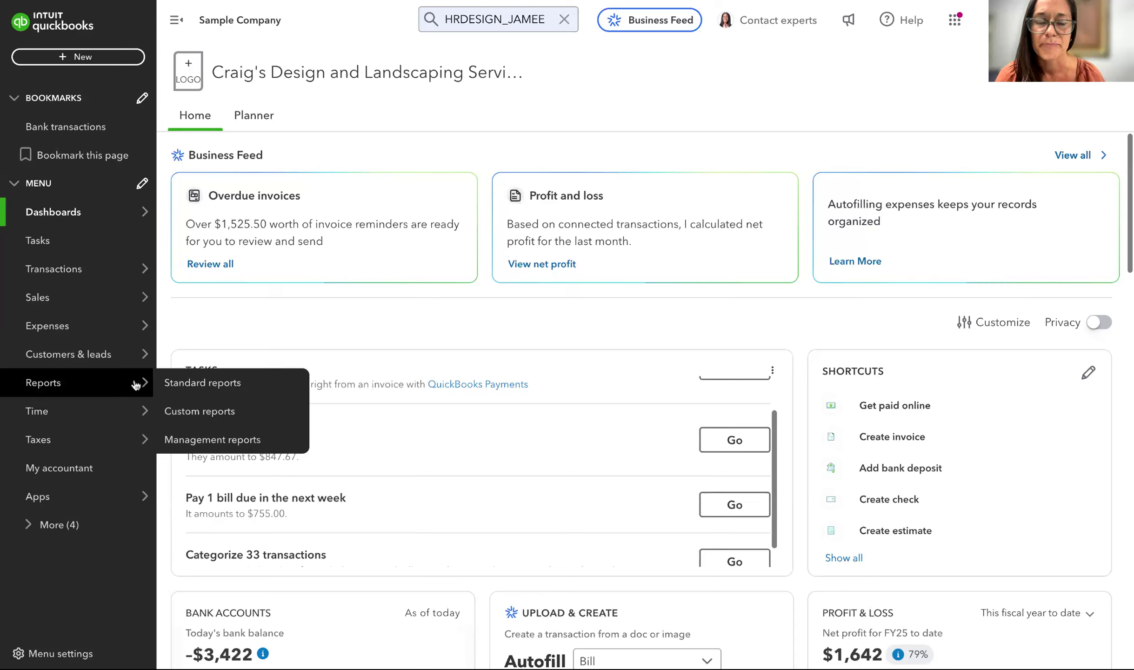
Review the available new transaction types, and the company, lists and tools options in the settings
click(62, 58)
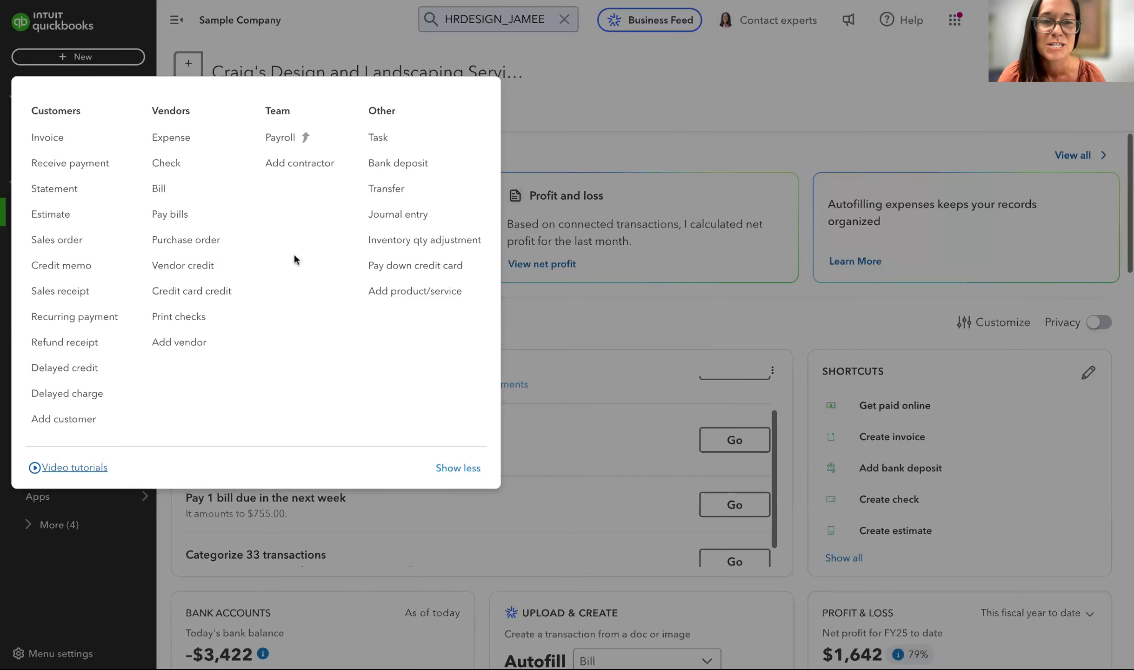
click(828, 69)
click(1035, 20)
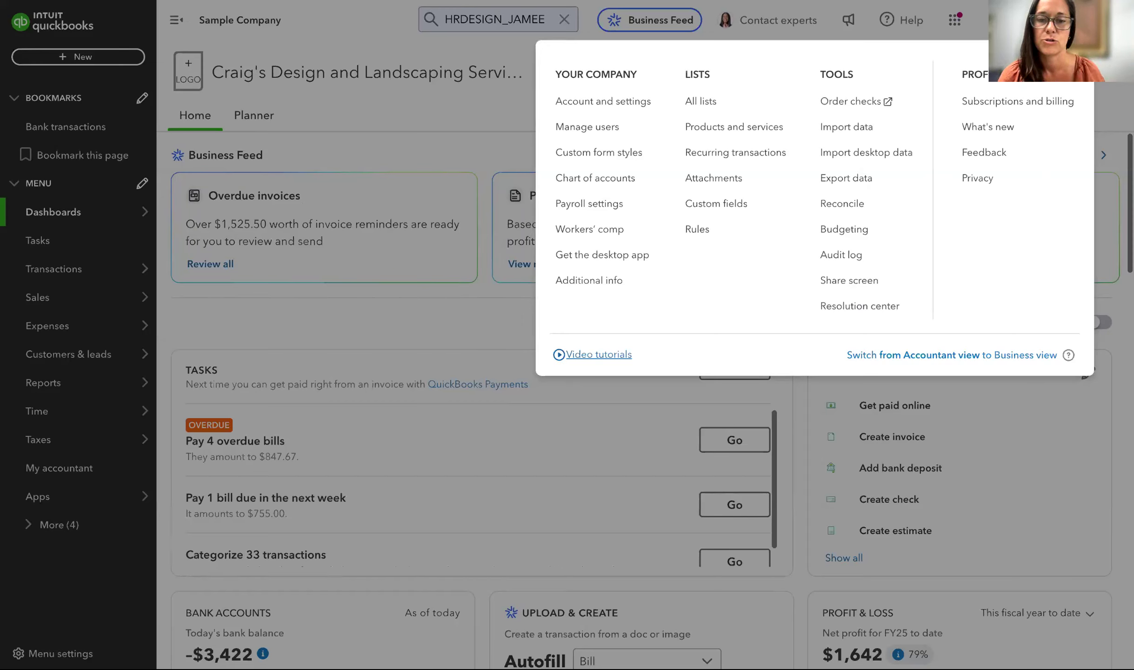
click(408, 343)
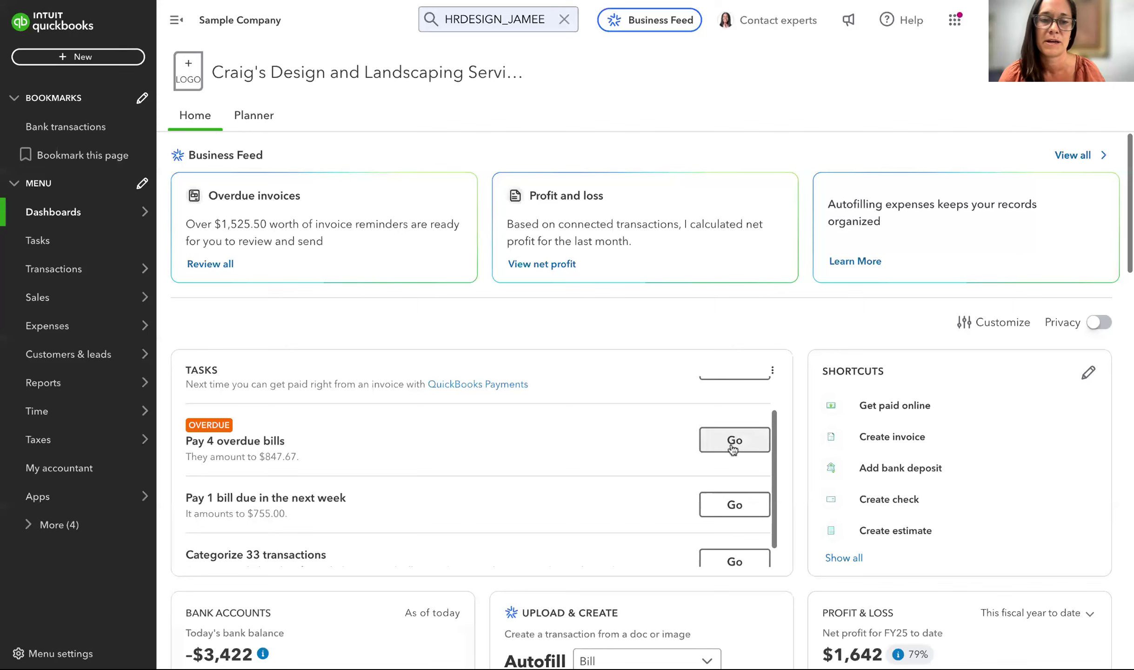
scroll(664, 519, down, 1)
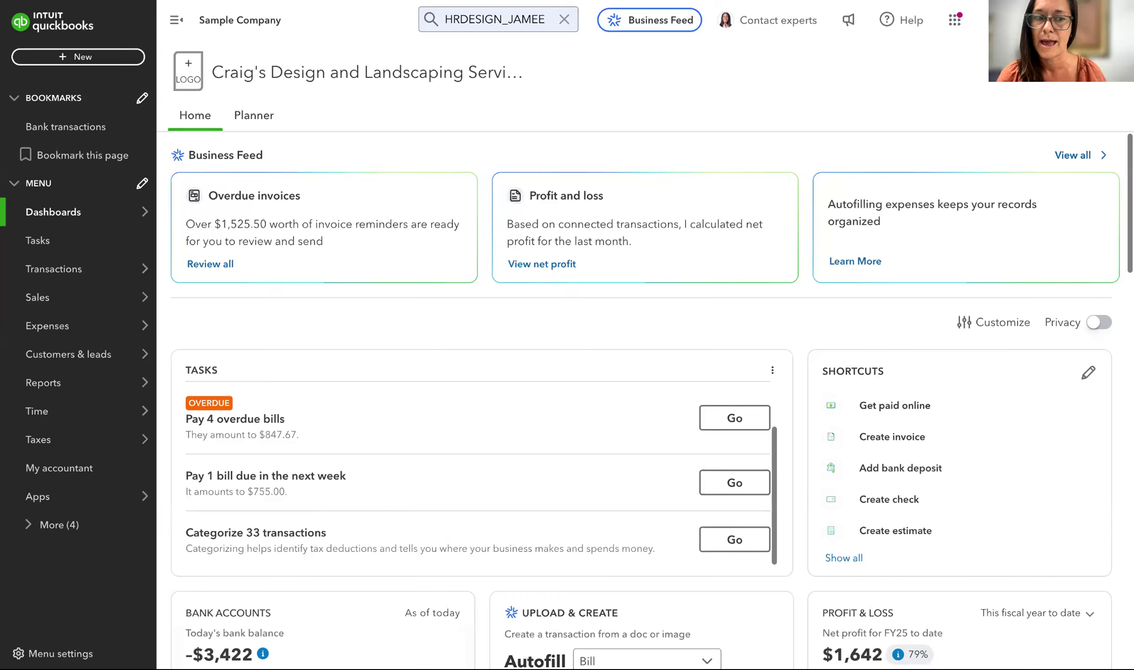
mouse_move(51, 308)
mouse_move(79, 444)
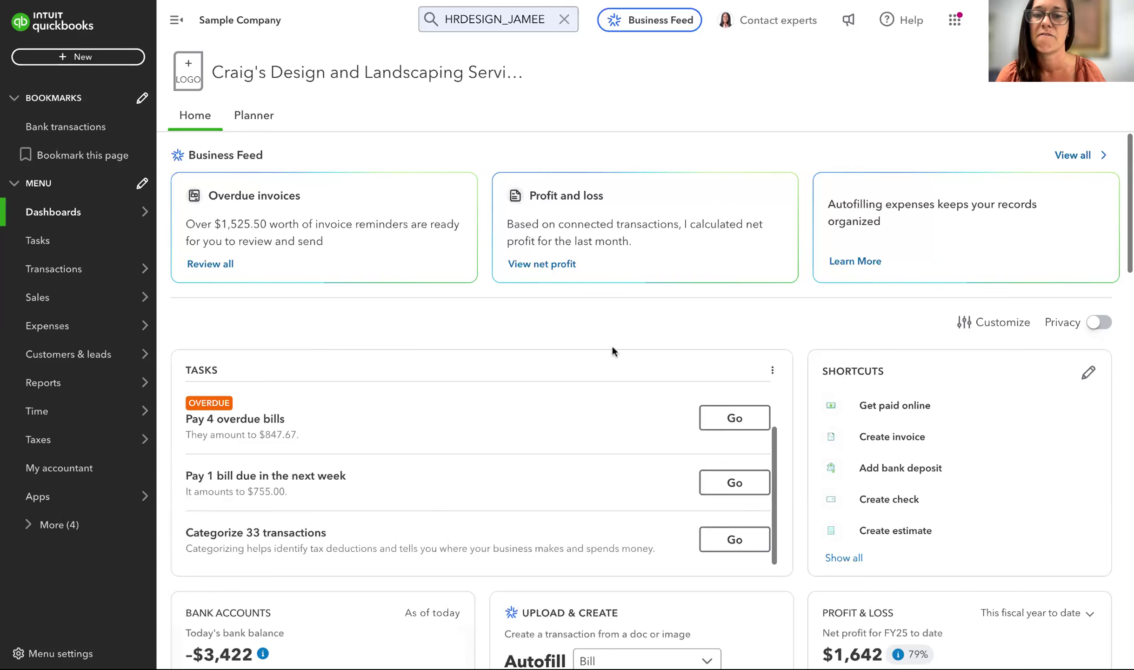
scroll(579, 507, down, 2)
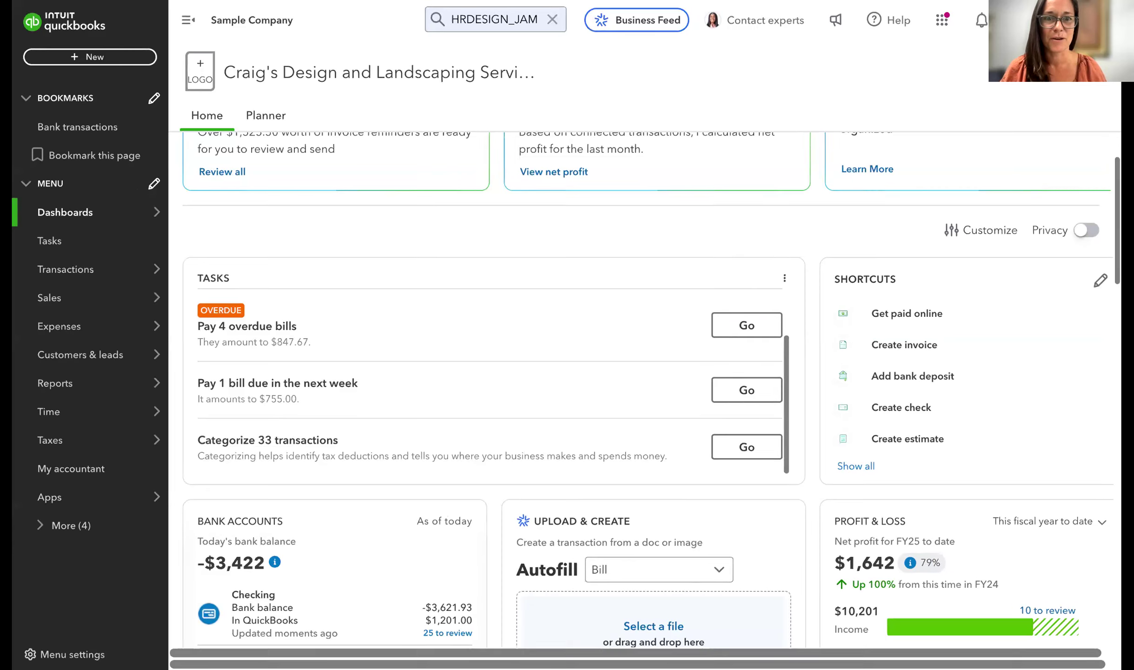
scroll(749, 277, down, 1)
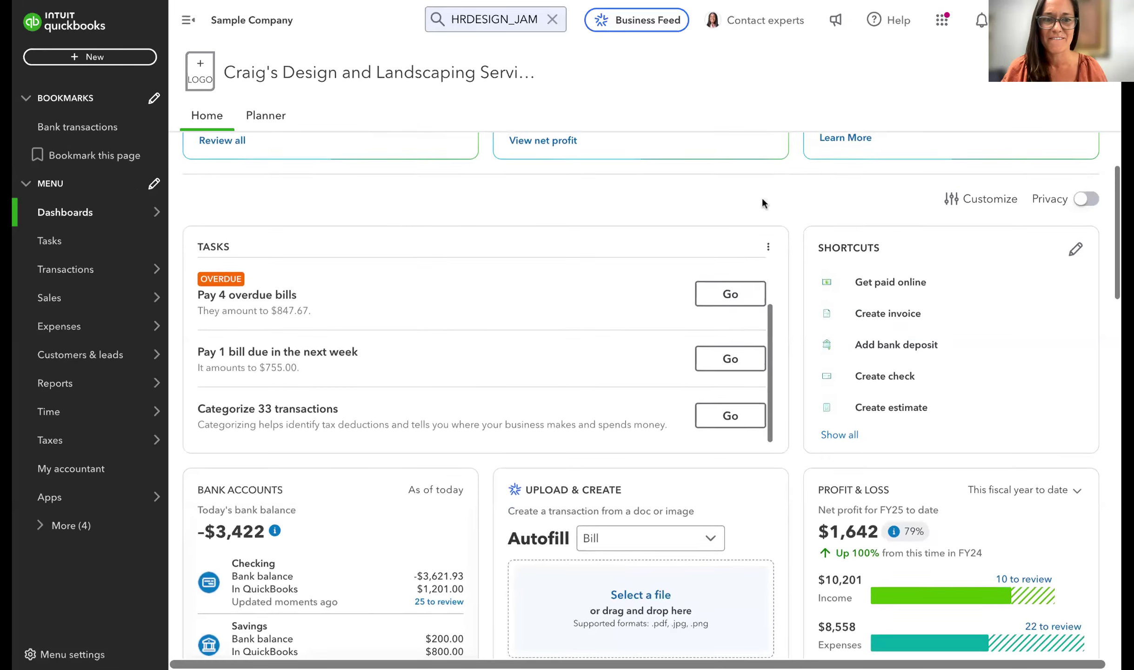
scroll(761, 200, up, 4)
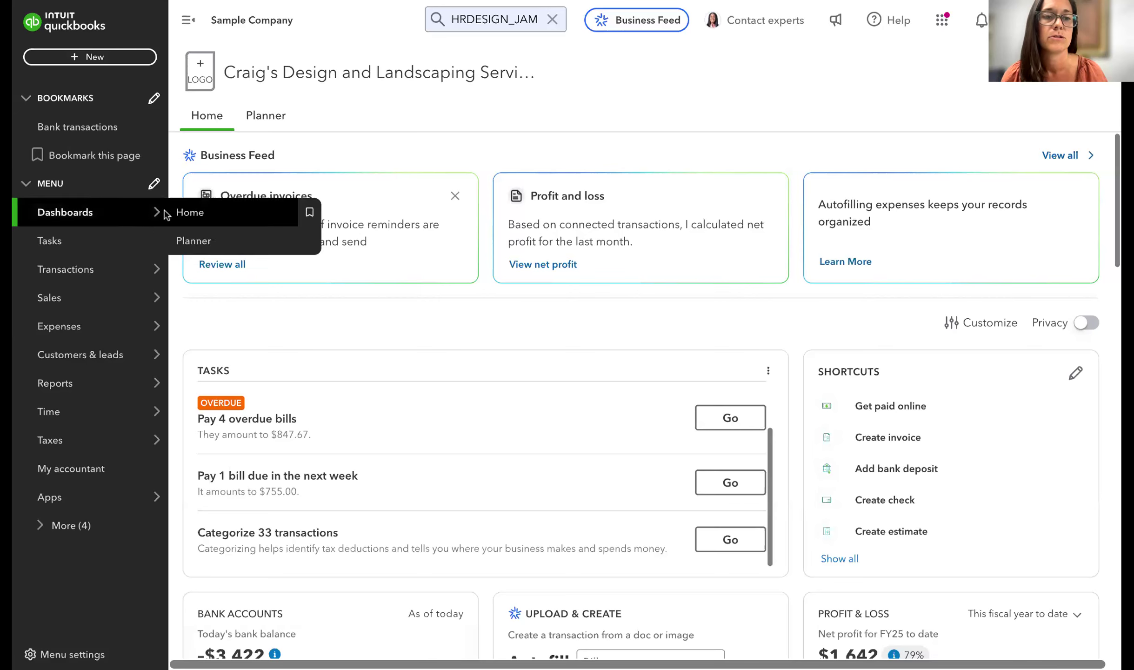
Open the chart of accounts and look over its first accounts
mouse_move(60, 271)
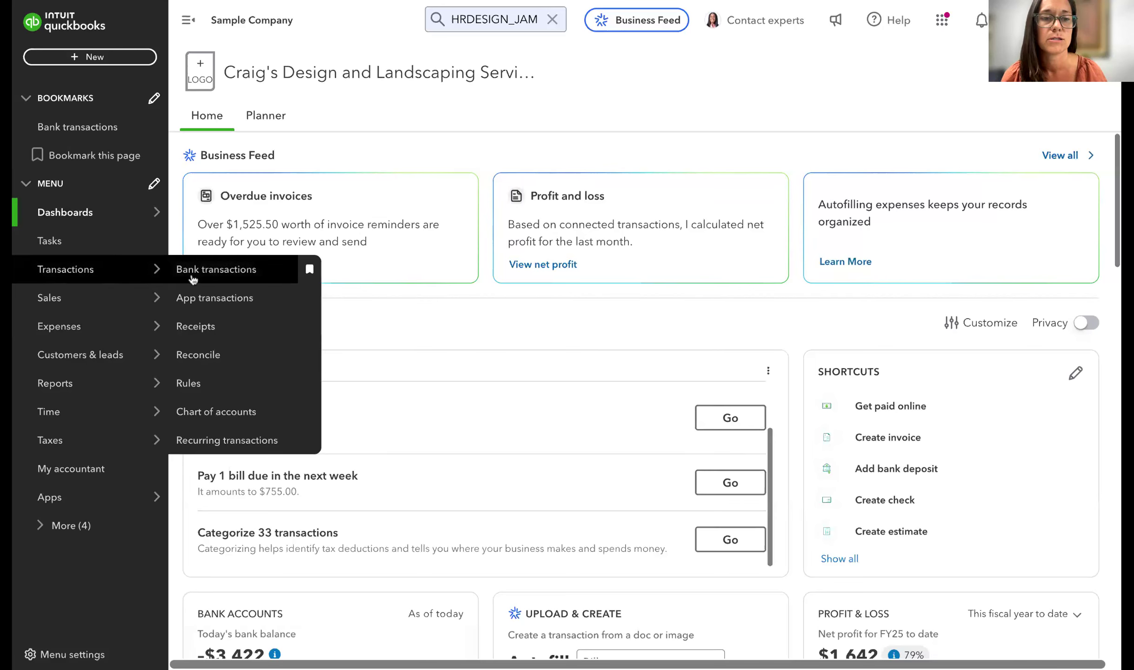
click(211, 412)
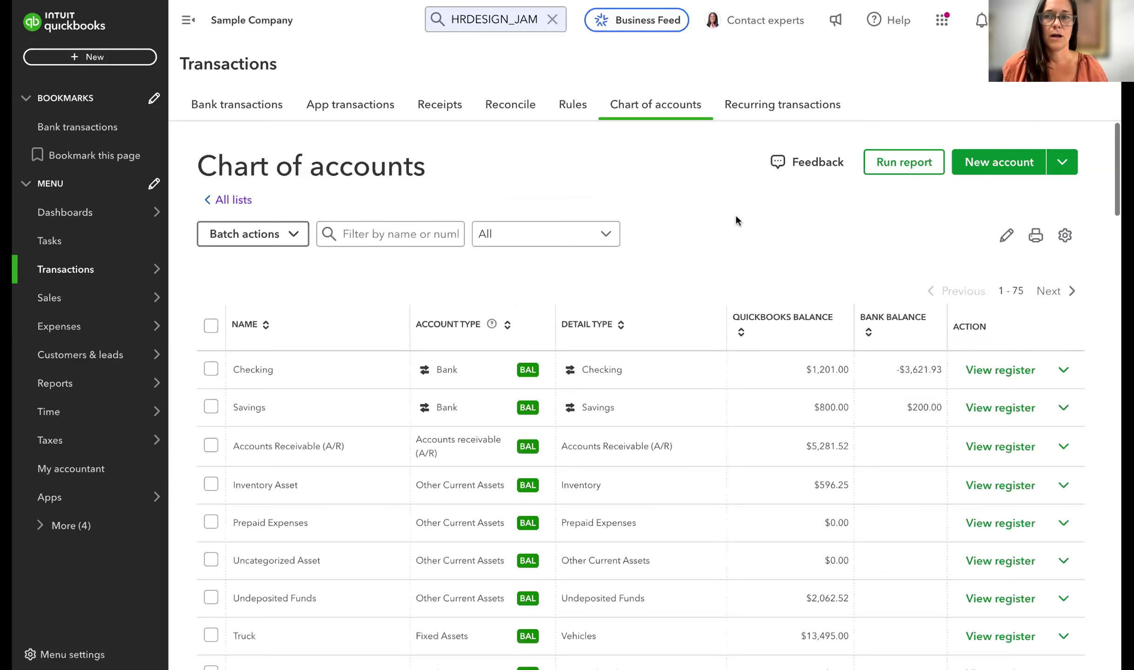
scroll(736, 220, down, 2)
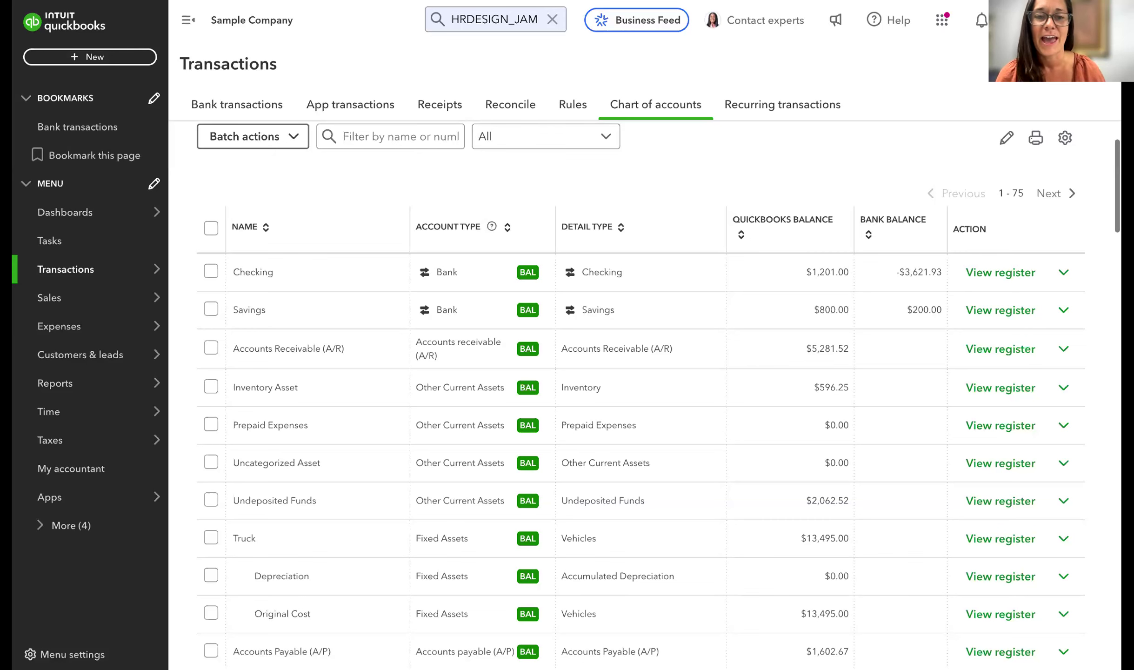
scroll(616, 218, down, 1)
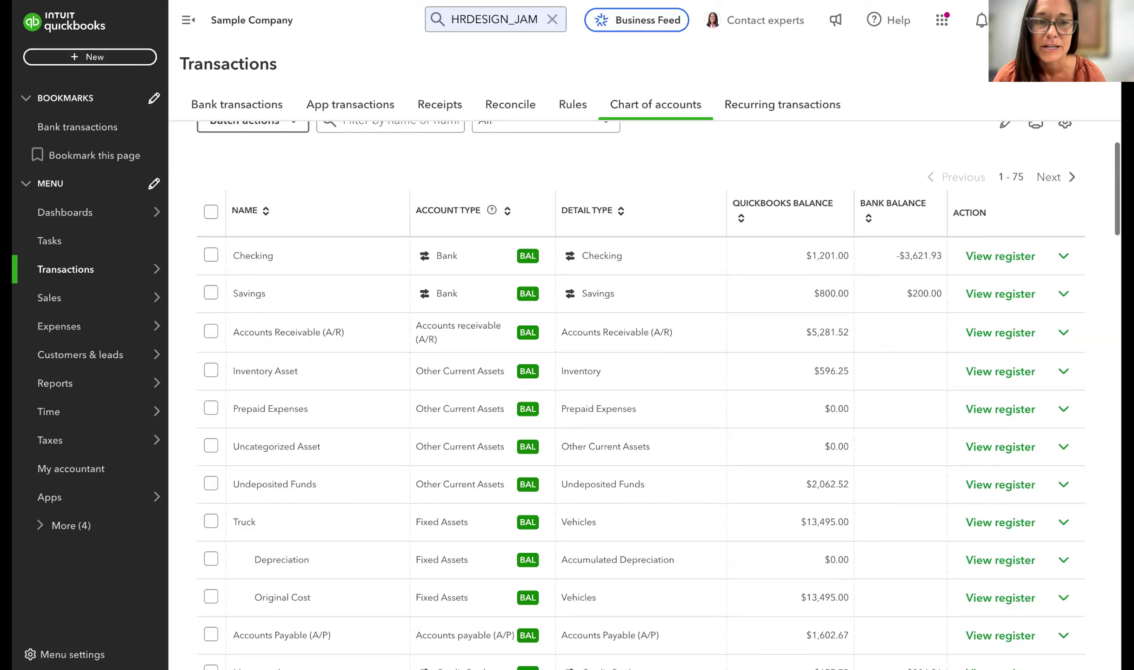
click(552, 20)
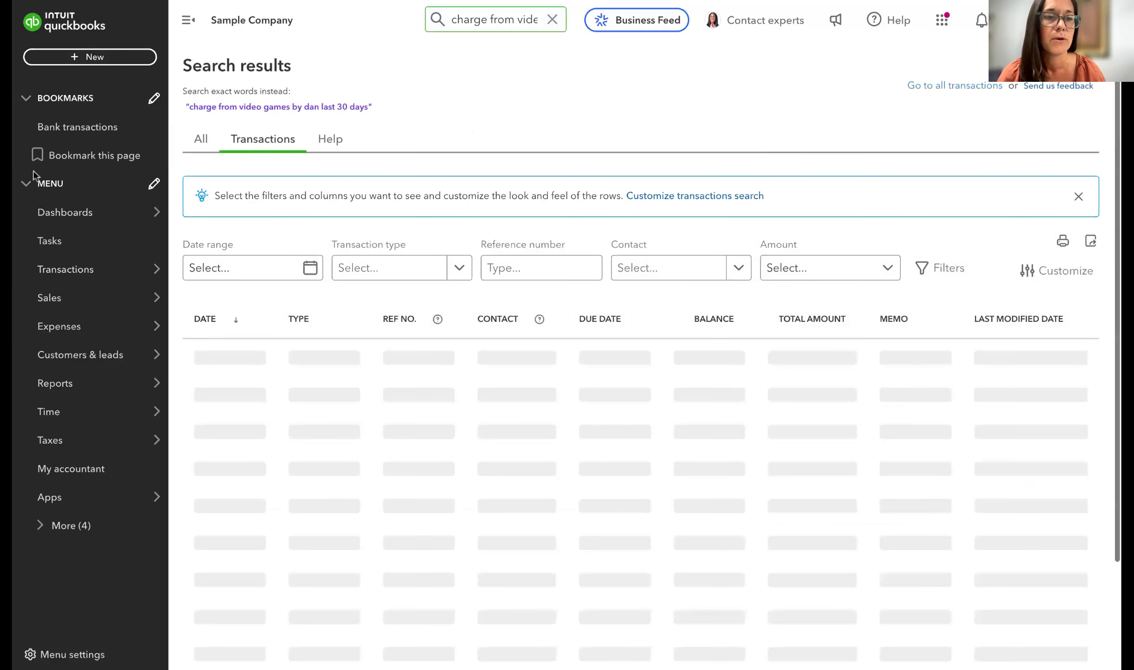
mouse_move(97, 285)
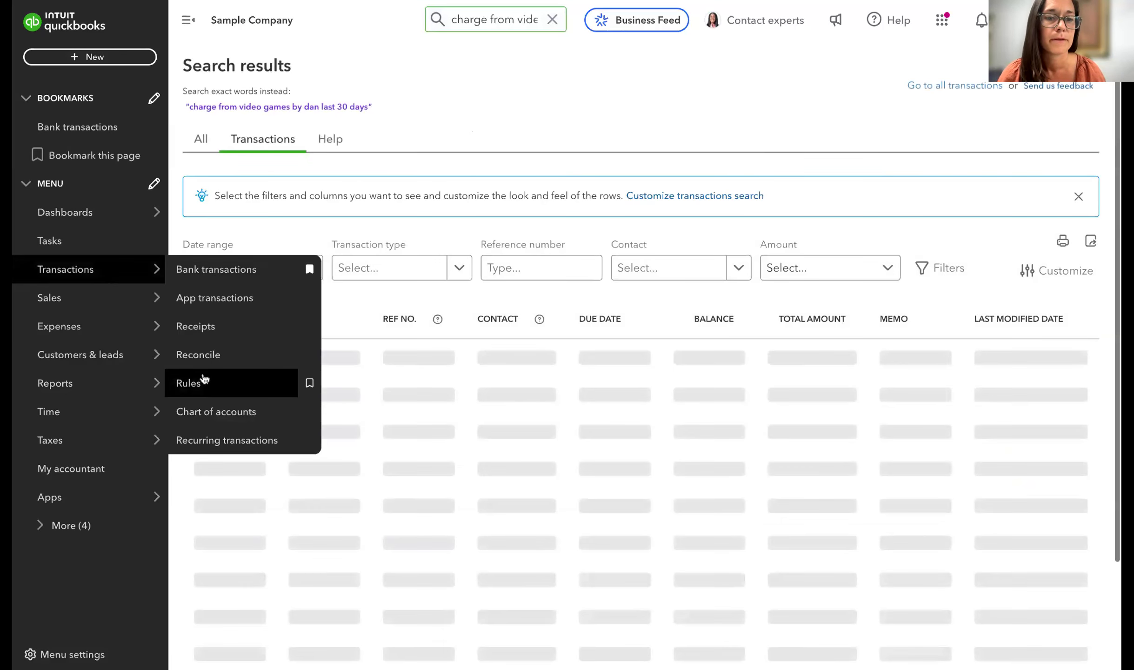
click(204, 411)
Read through the balance sheet accounts in the chart of accounts, from the assets to the liabilities and equity, with their account types
scroll(556, 253, down, 2)
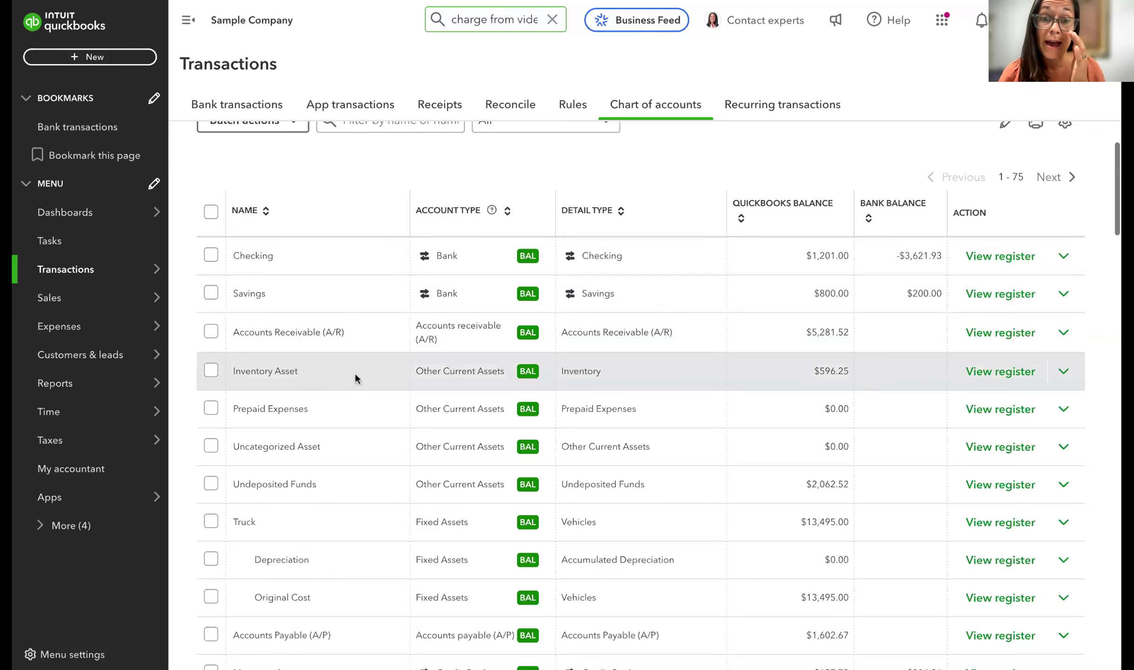
scroll(369, 513, down, 2)
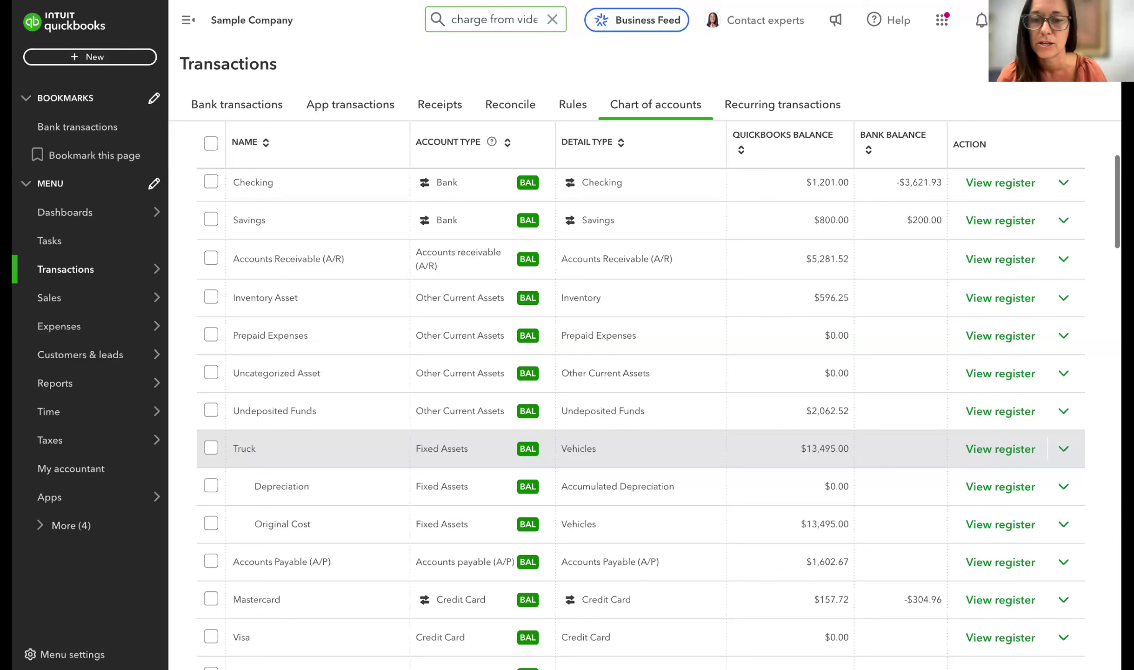
scroll(399, 369, down, 3)
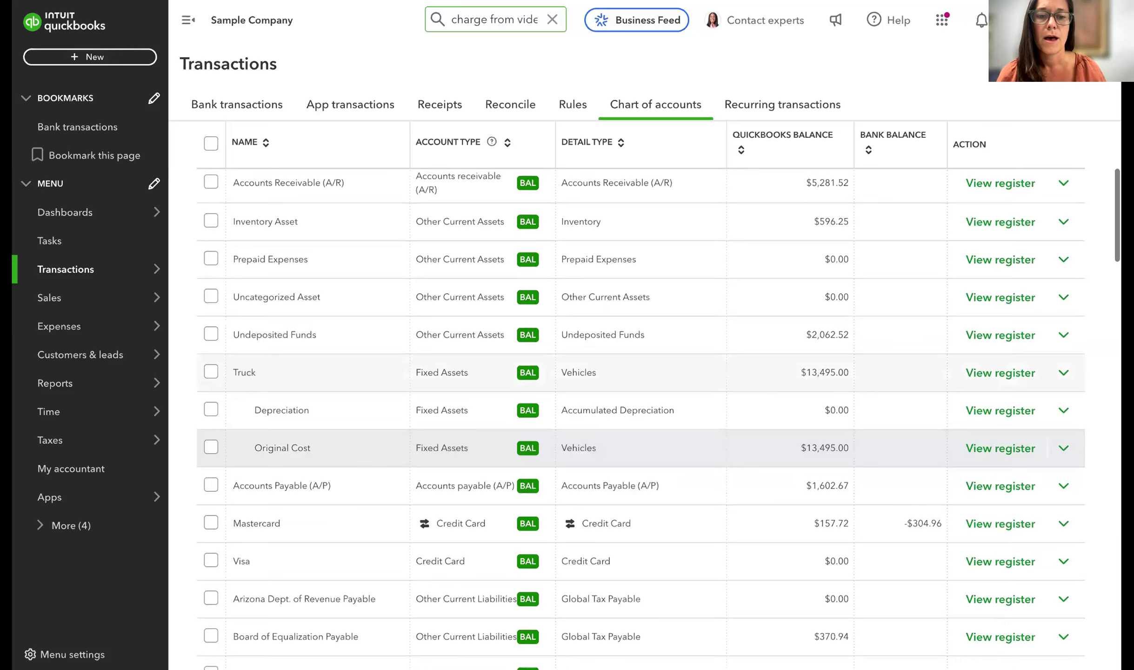
scroll(395, 414, down, 2)
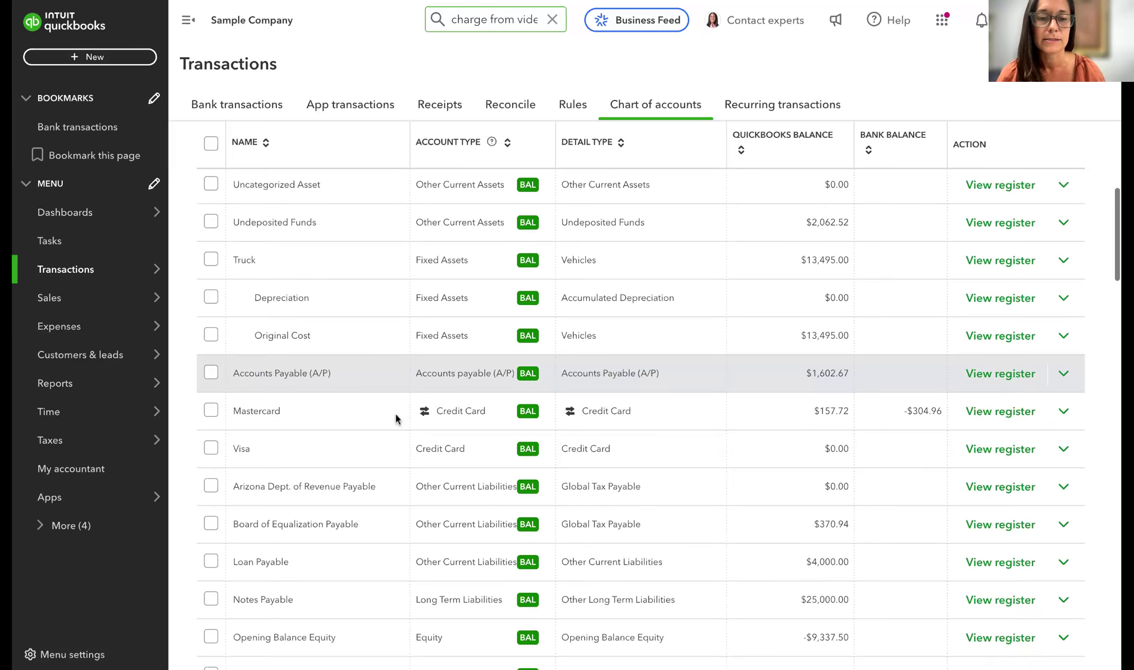
scroll(410, 416, down, 4)
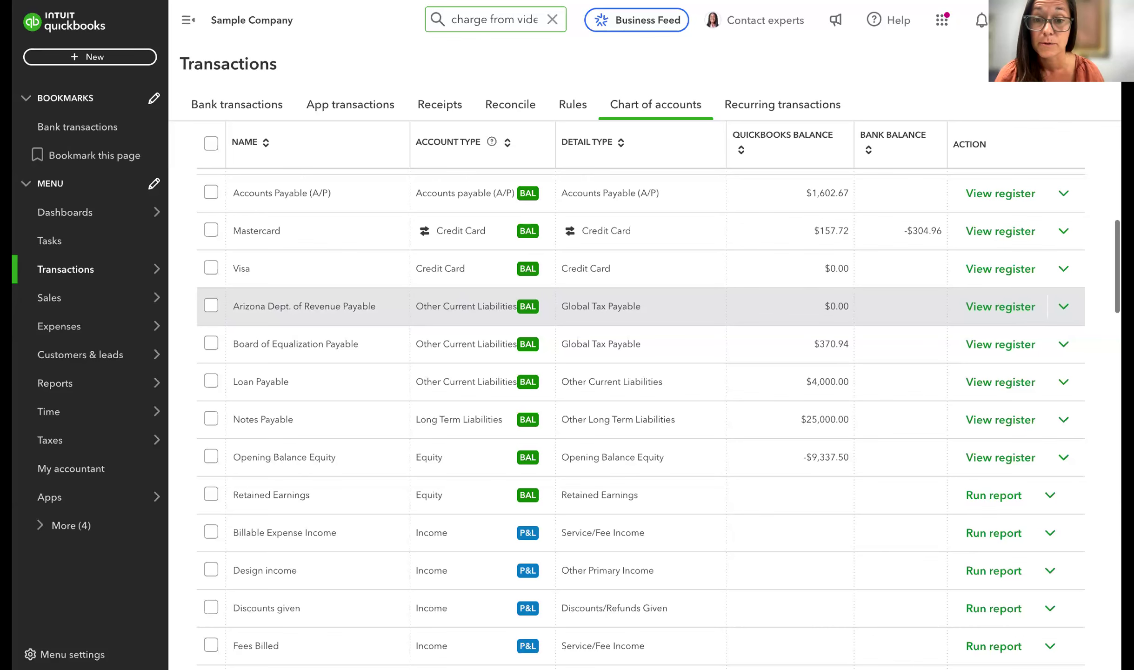
scroll(641, 296, down, 2)
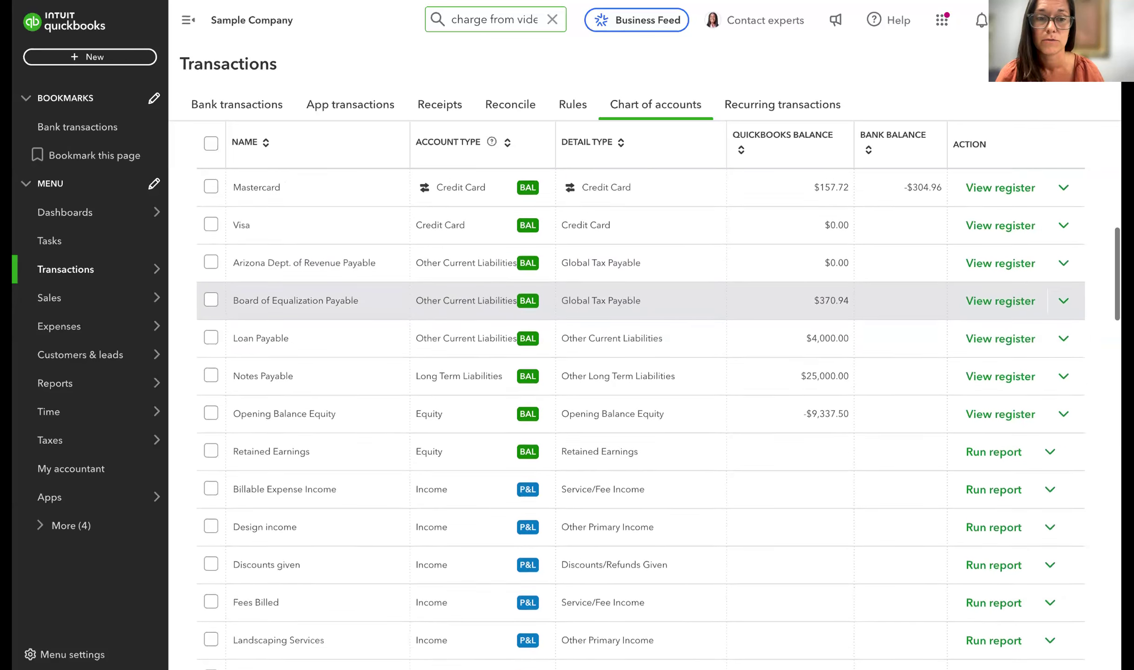
scroll(460, 296, down, 3)
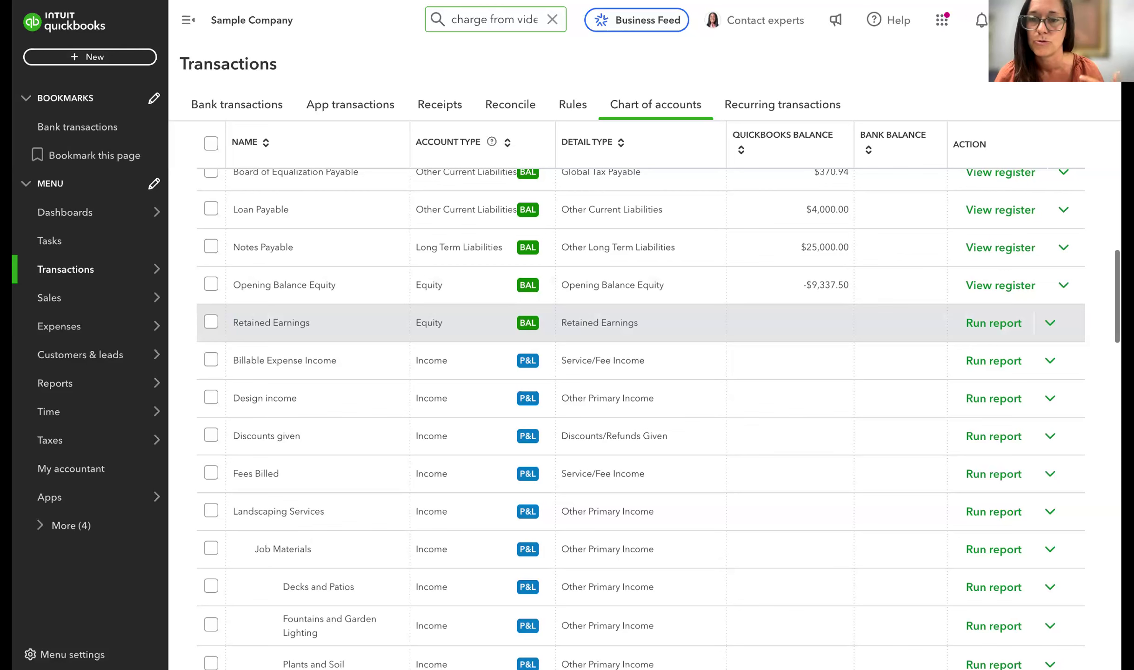
Examine the income accounts in the chart of accounts, including the Job Materials and Labor sub-accounts under Landscaping Services
scroll(480, 229, down, 3)
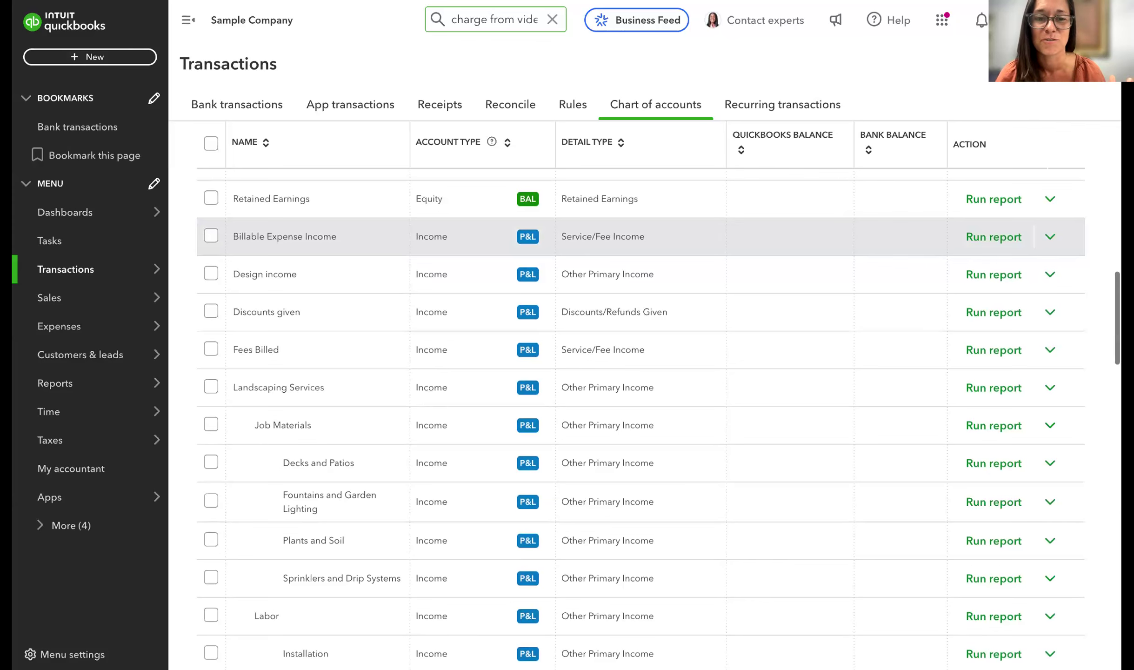
scroll(493, 578, down, 5)
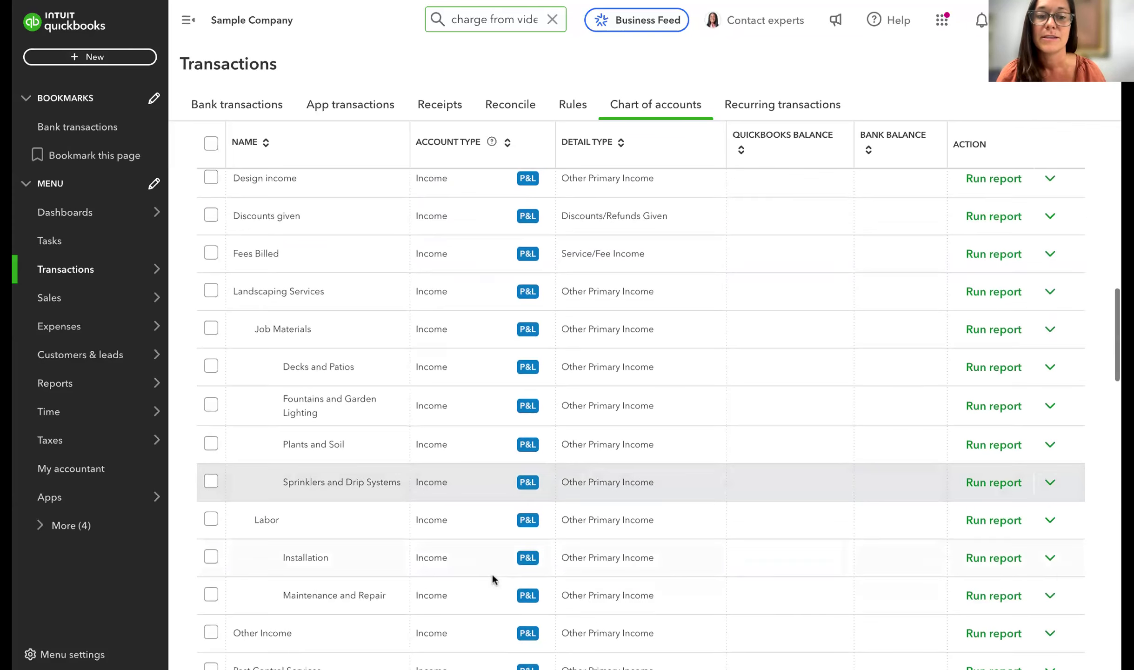
scroll(493, 578, down, 5)
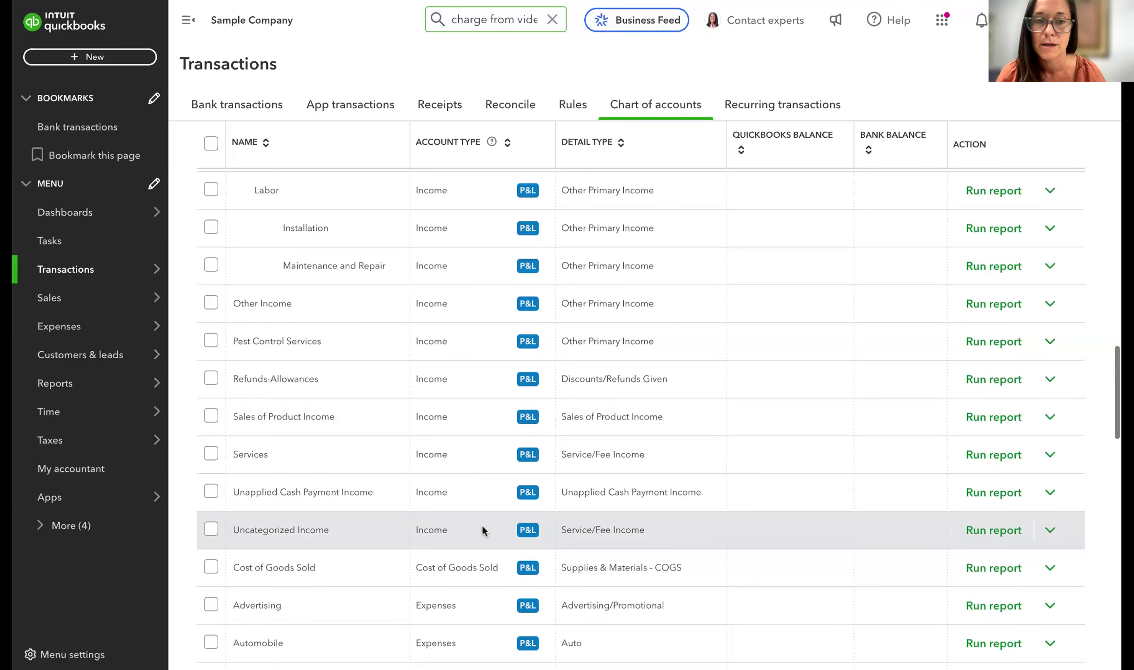
scroll(481, 523, up, 5)
scroll(478, 267, up, 5)
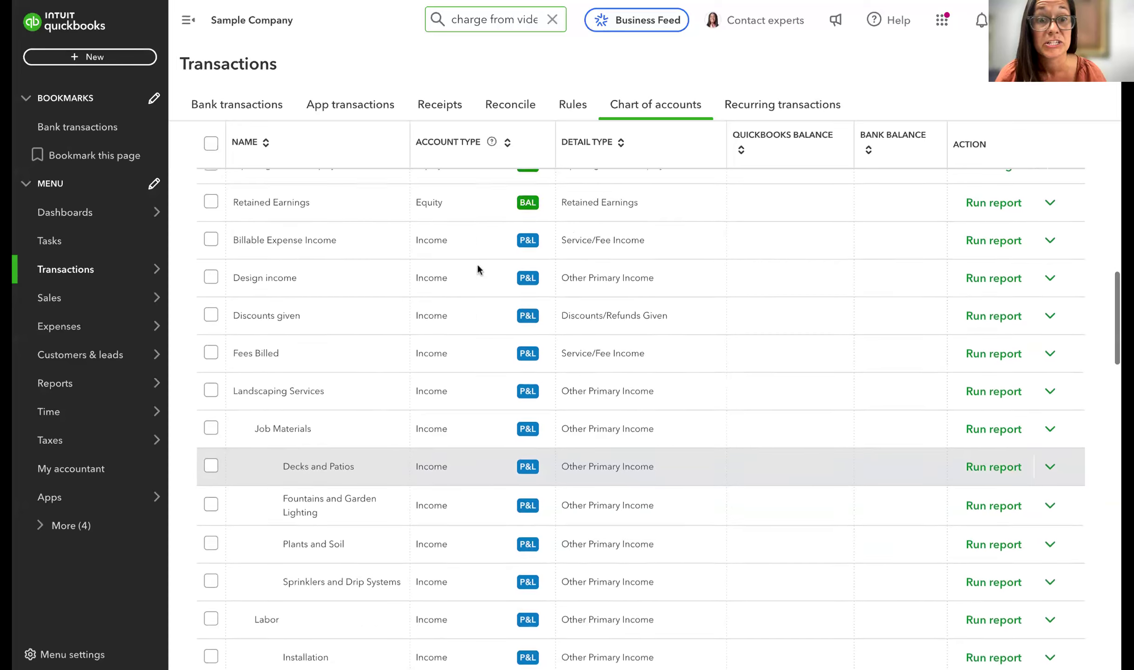
scroll(470, 379, down, 7)
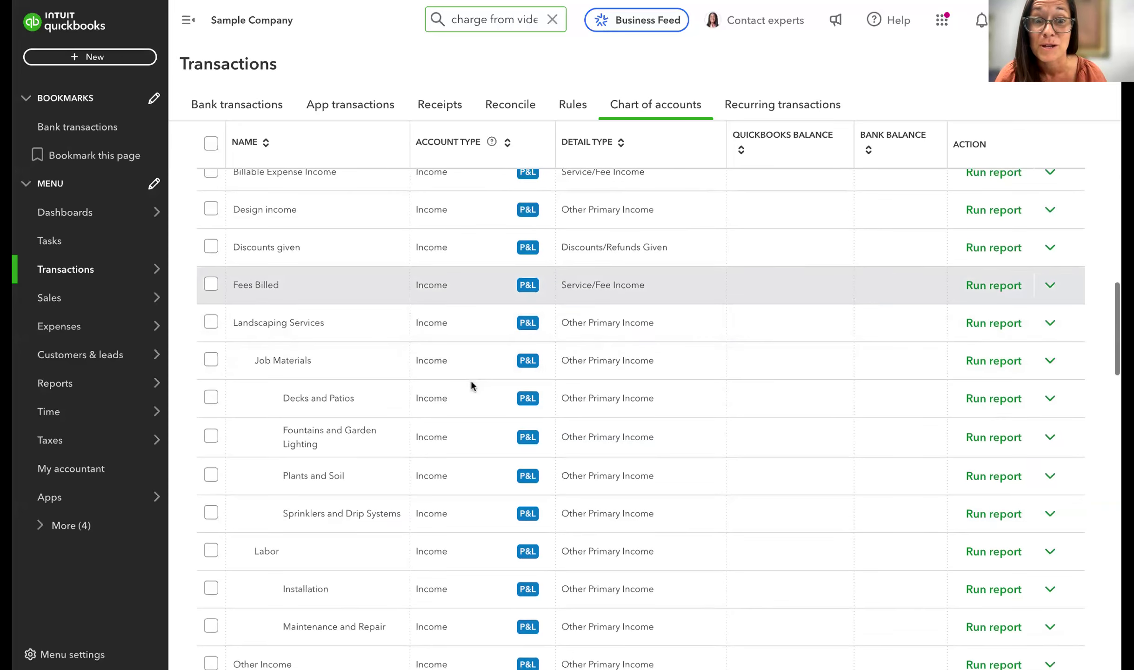
scroll(470, 384, down, 1)
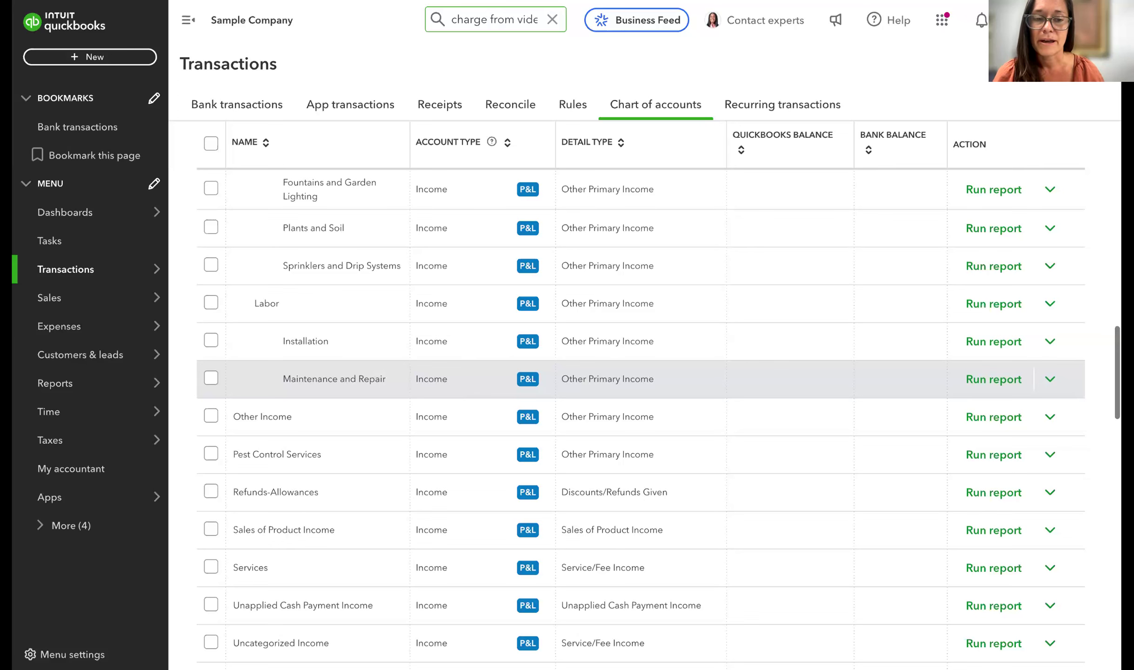
scroll(469, 381, down, 1)
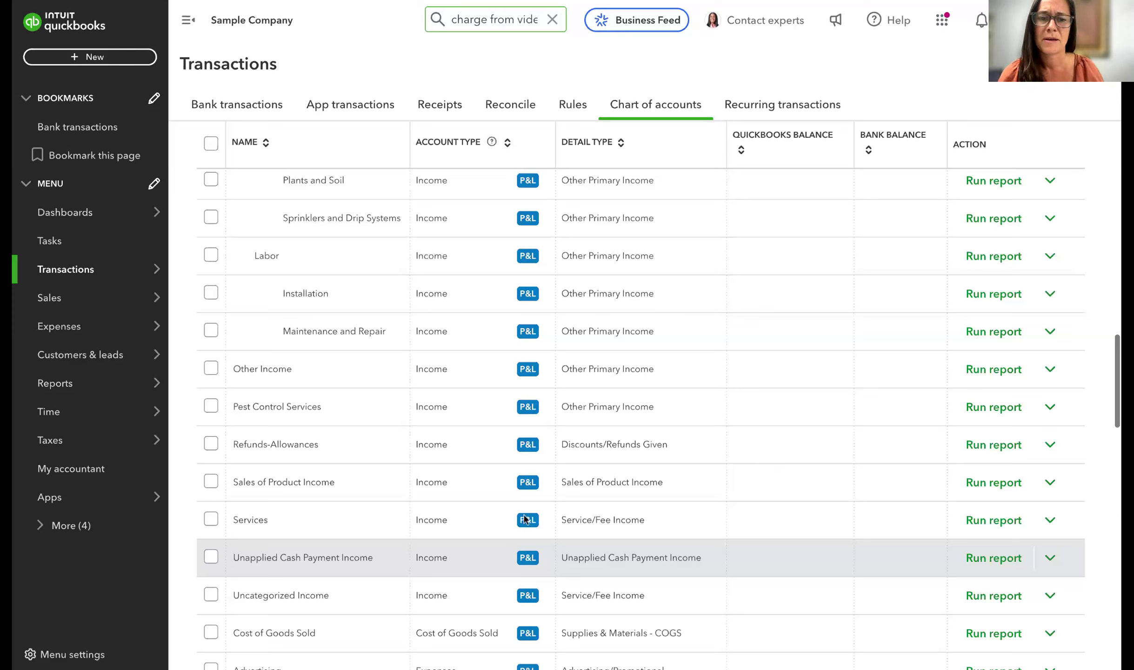
Read through the remaining income accounts and the Cost of Goods Sold account with its detail type in the chart of accounts
scroll(504, 473, up, 5)
scroll(504, 473, down, 10)
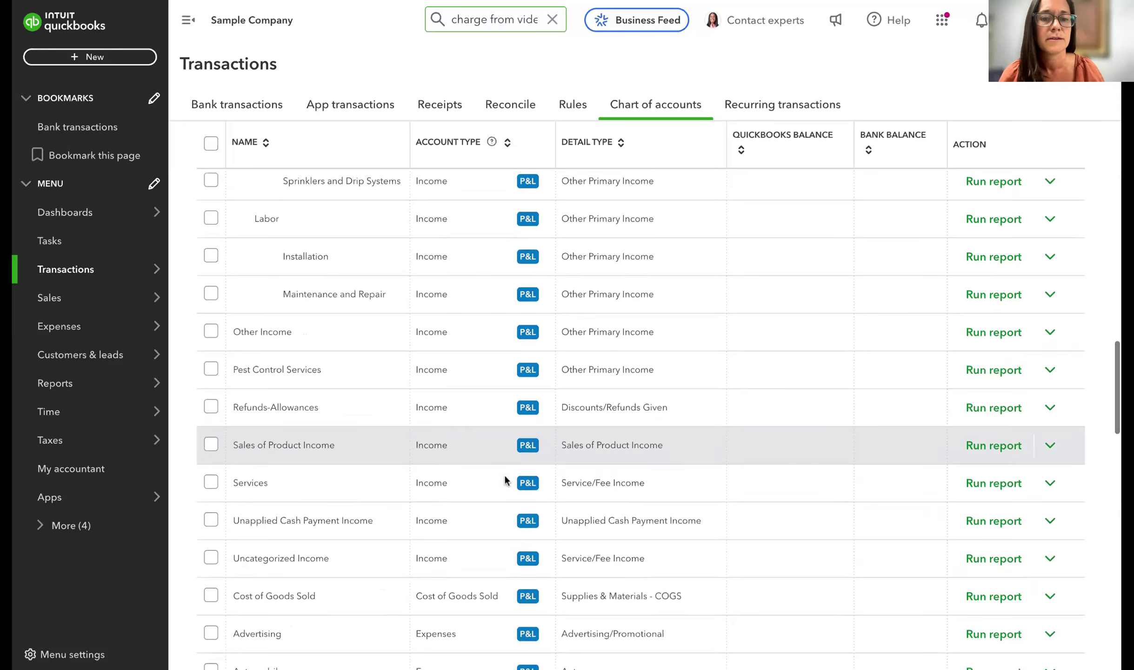
scroll(469, 460, down, 1)
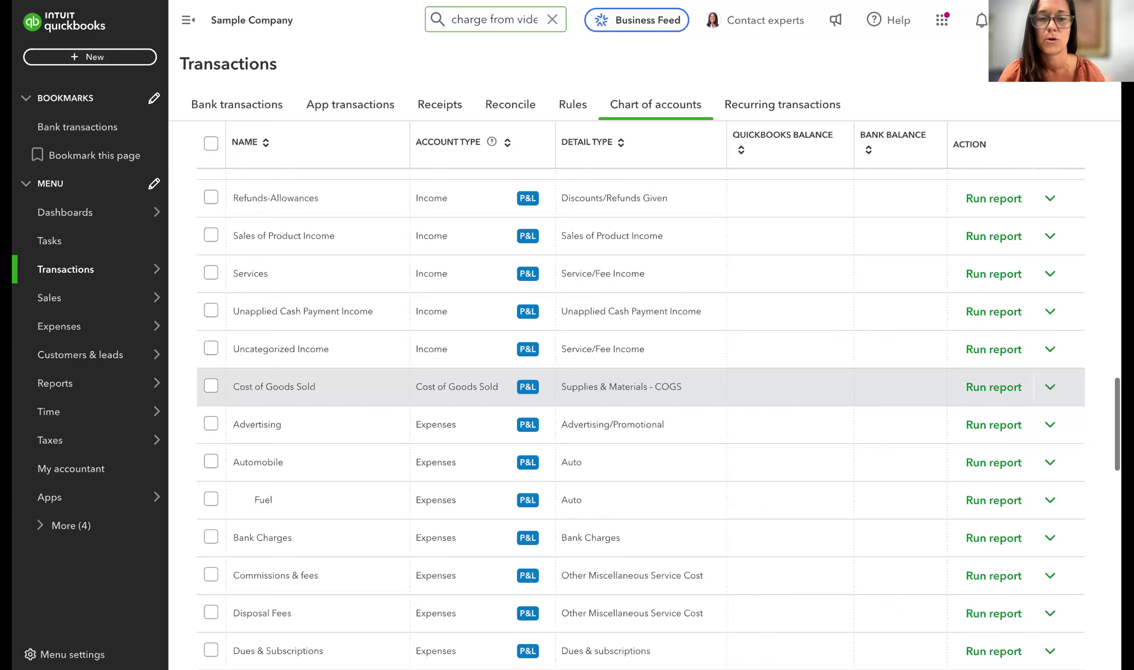
scroll(372, 377, down, 1)
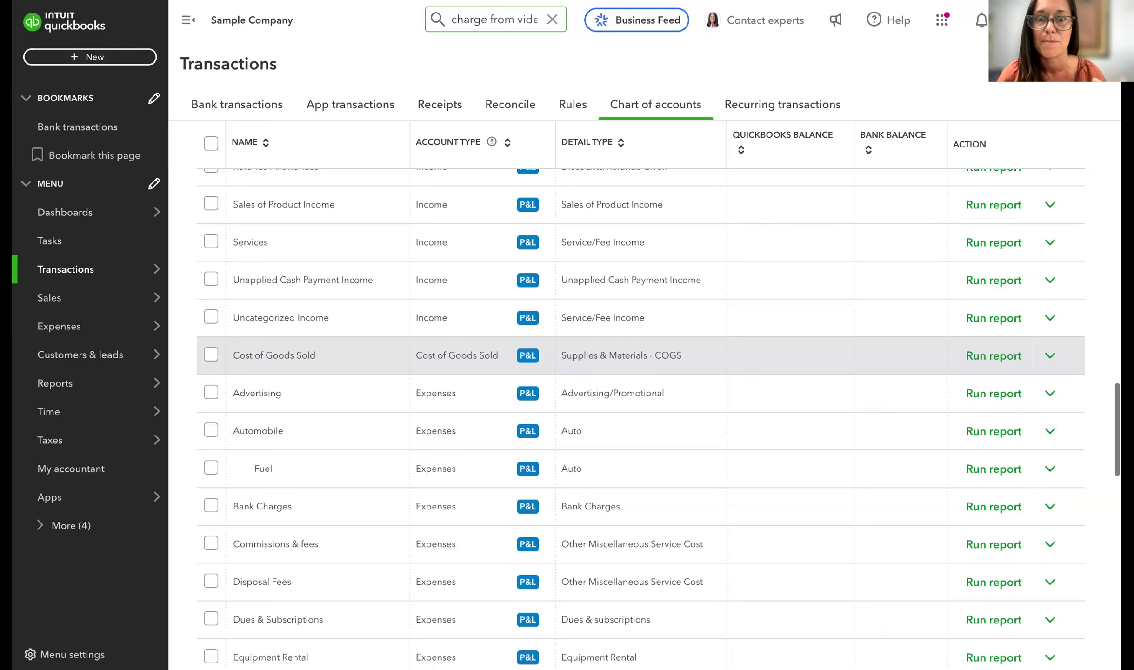
scroll(421, 326, down, 2)
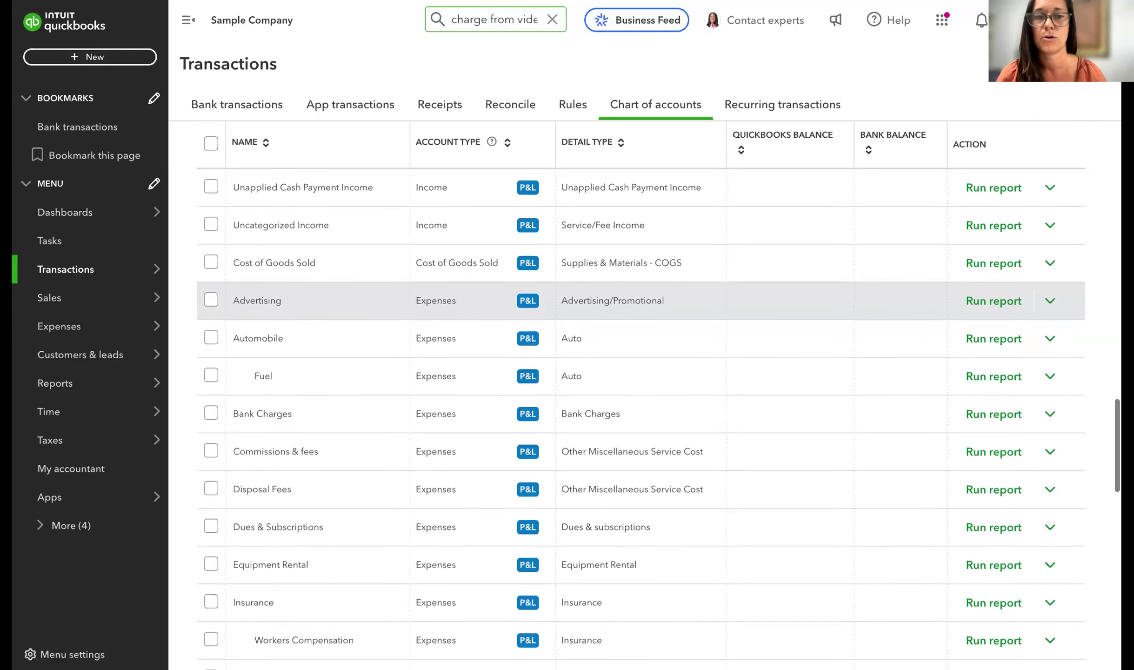
Read through the expense accounts and their sub-accounts in the chart of accounts, from Advertising down to Stationery & Printing
scroll(402, 286, down, 2)
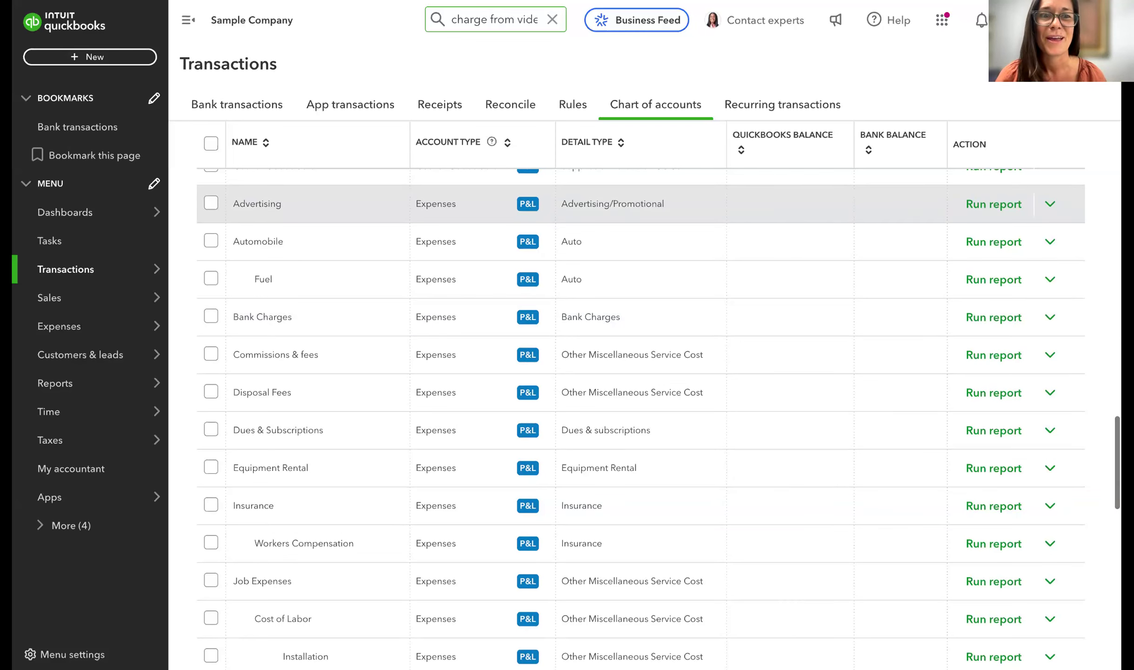
scroll(361, 248, up, 1)
scroll(360, 248, down, 4)
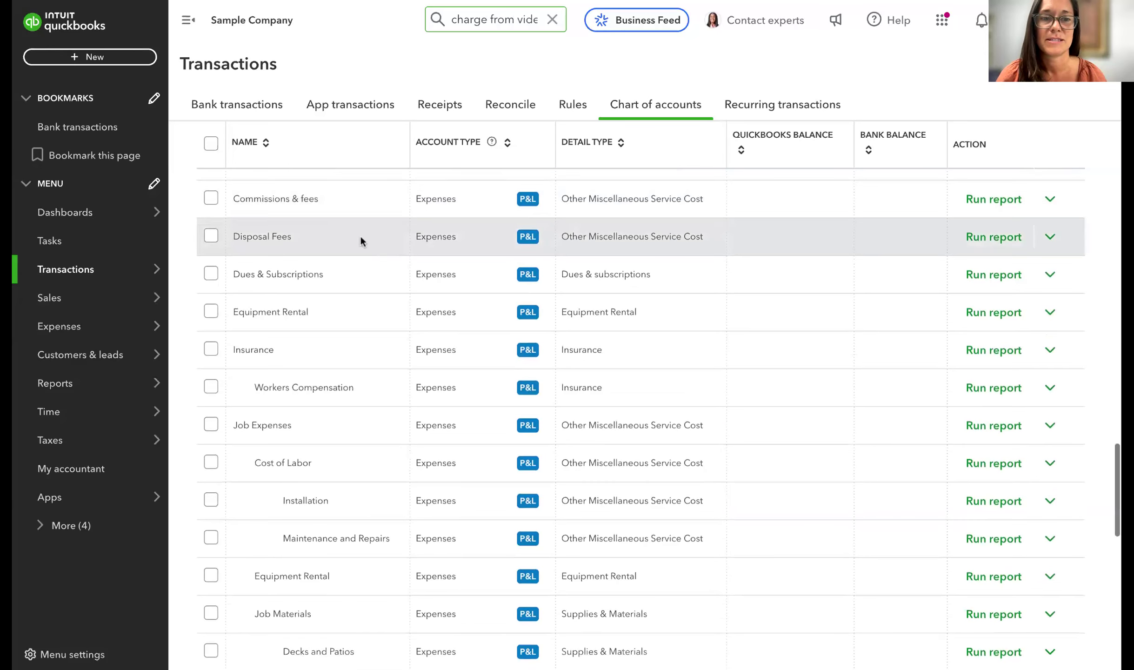
scroll(348, 273, down, 6)
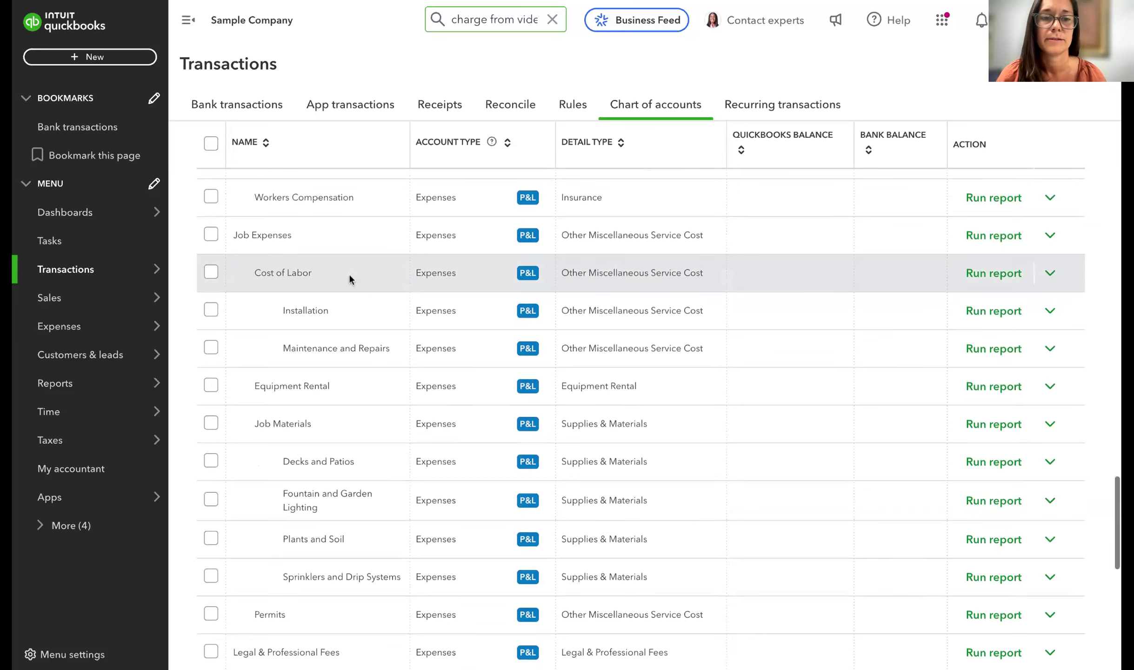
scroll(385, 312, down, 5)
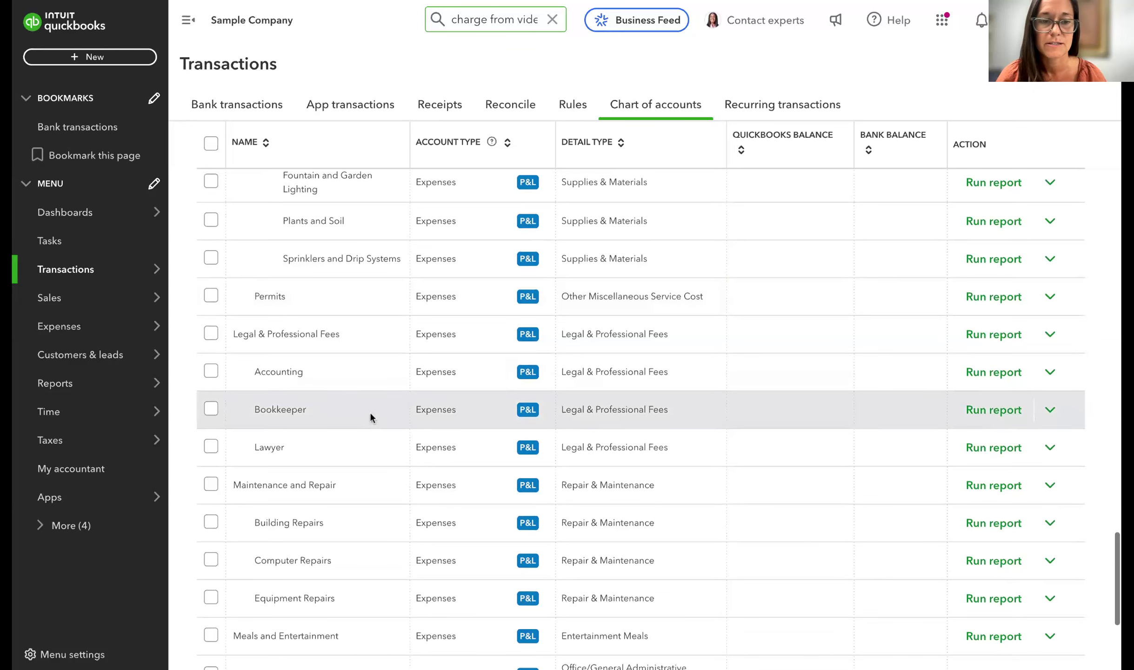
scroll(371, 417, down, 1)
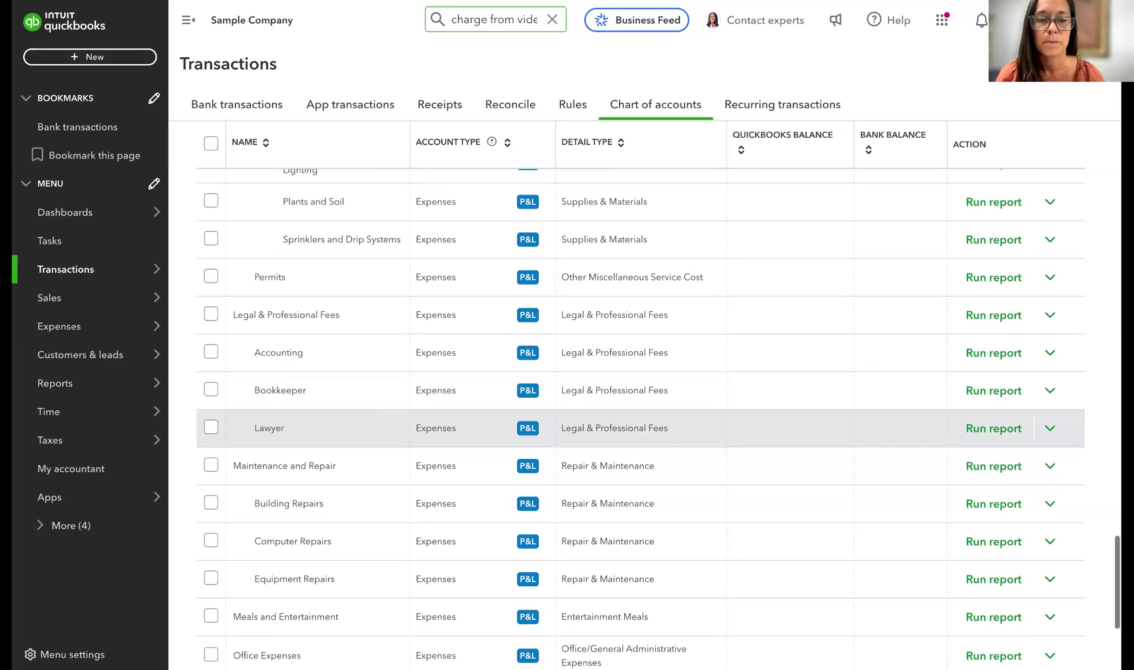
scroll(415, 404, down, 3)
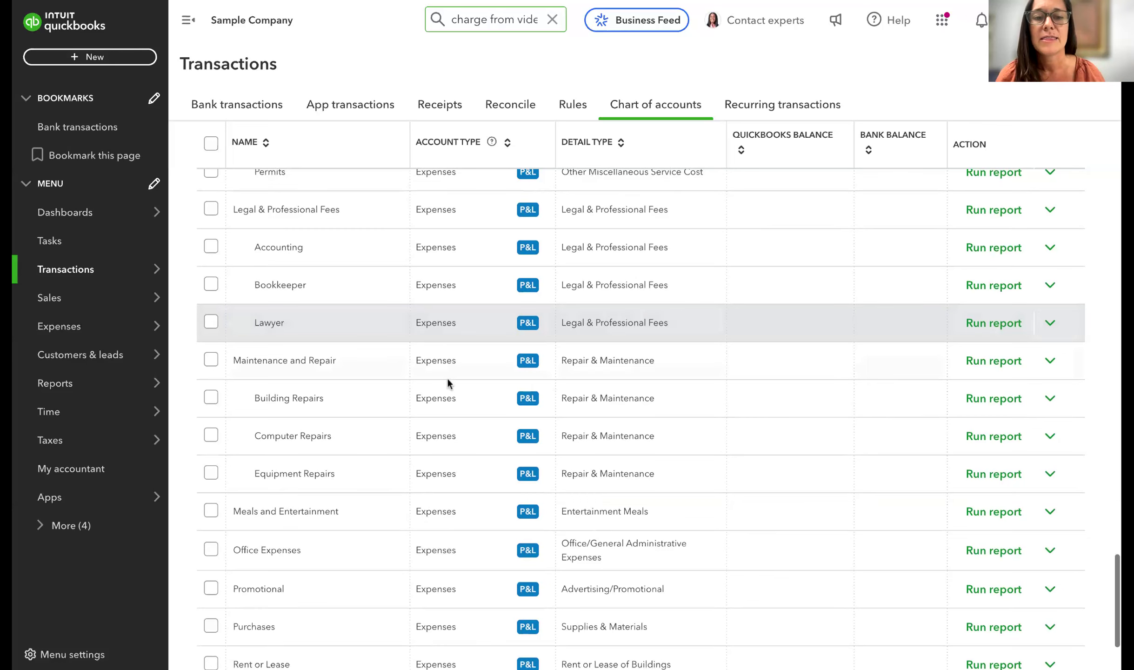
scroll(446, 376, down, 3)
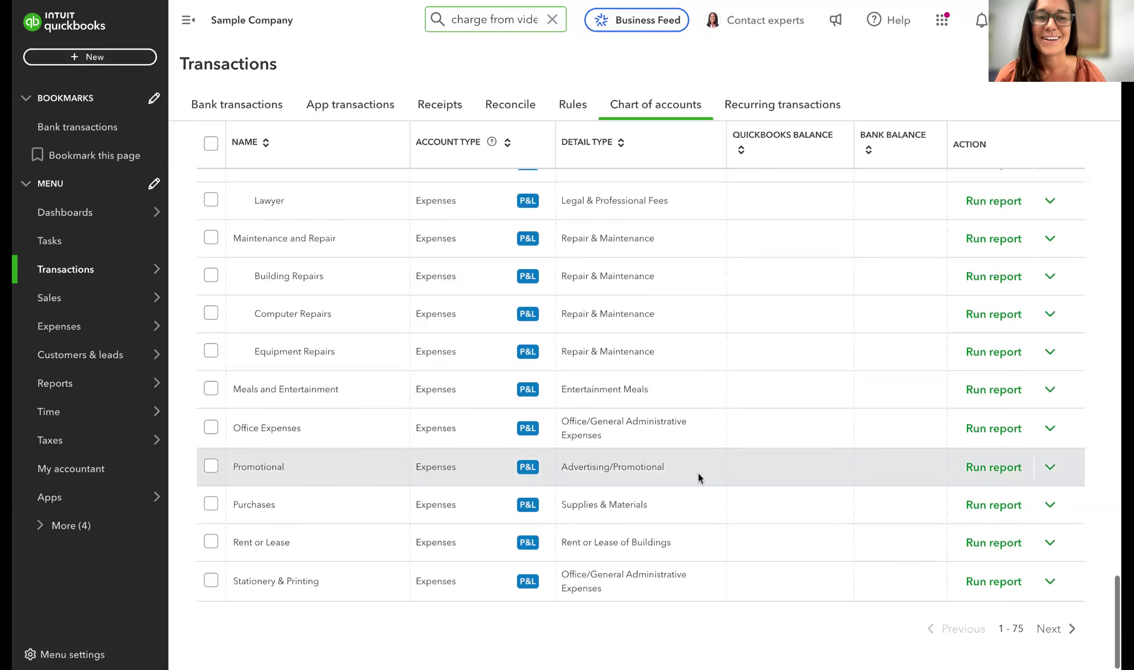
Return to the beginning of the chart of accounts and review the bank and asset accounts and the option for adding accounts
scroll(699, 367, up, 10)
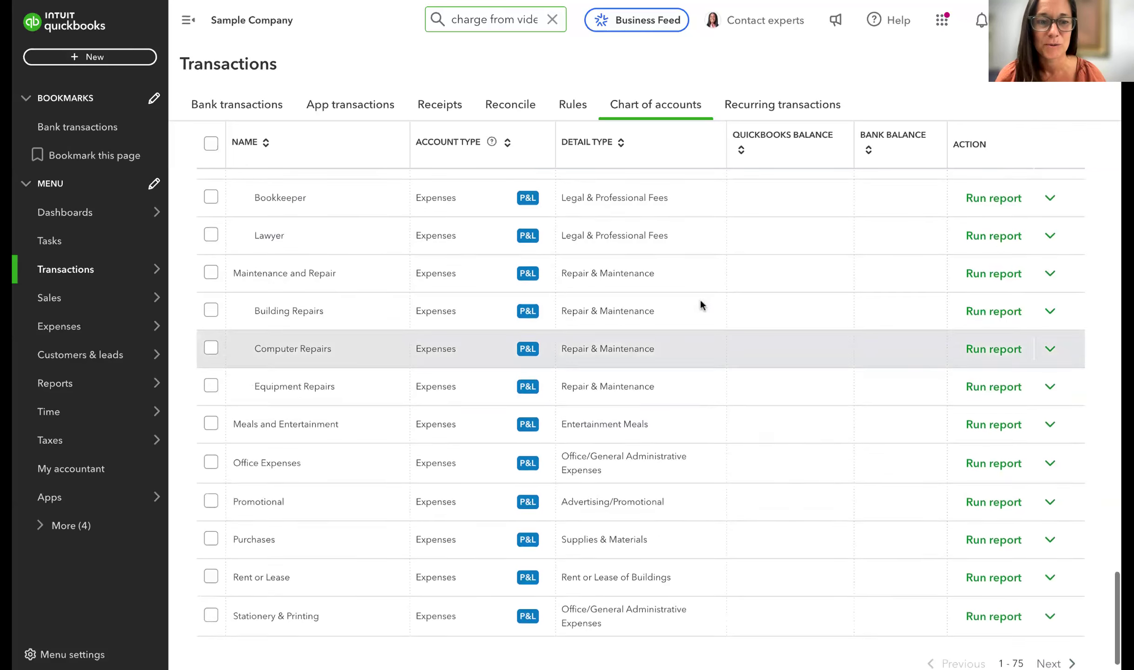
scroll(700, 301, up, 20)
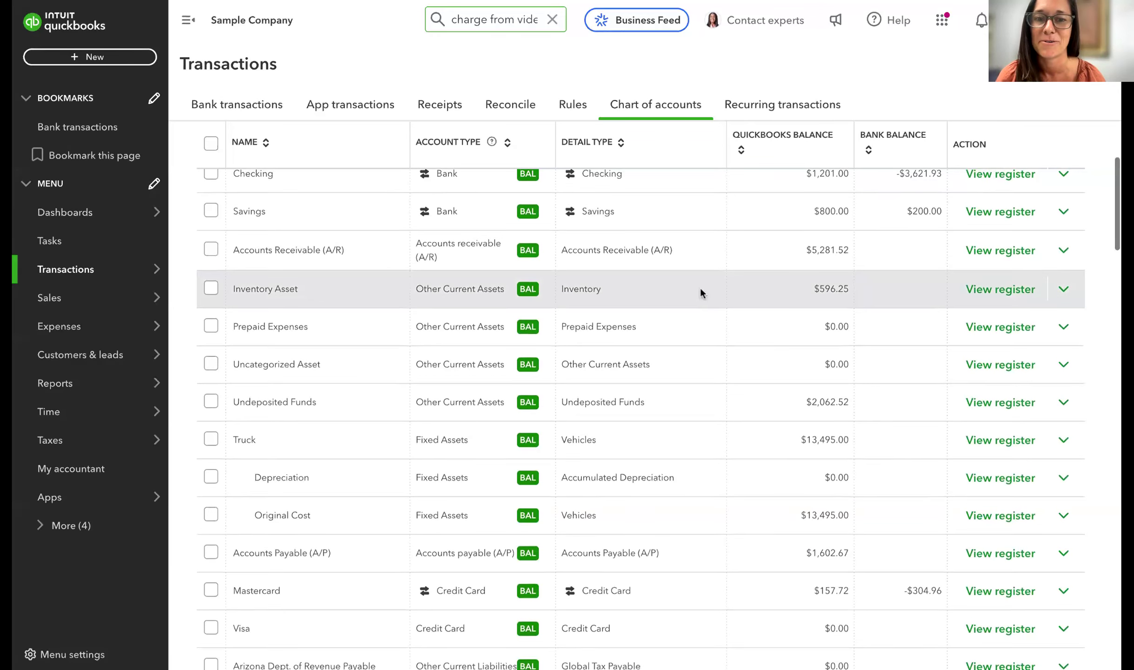
scroll(701, 293, up, 3)
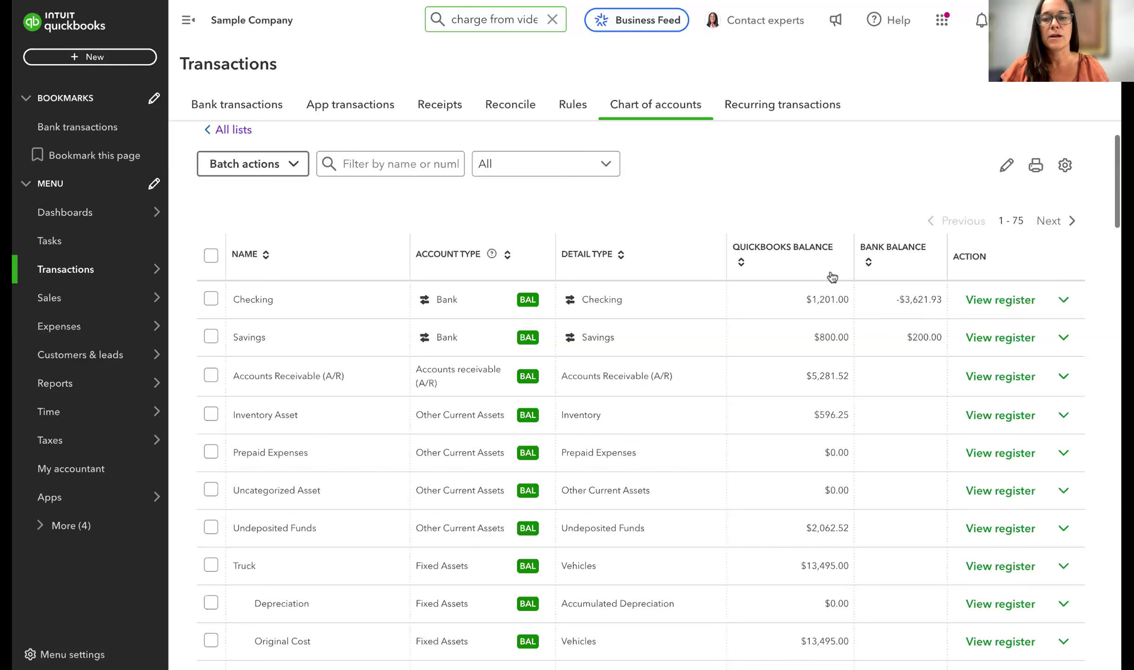
scroll(832, 277, up, 2)
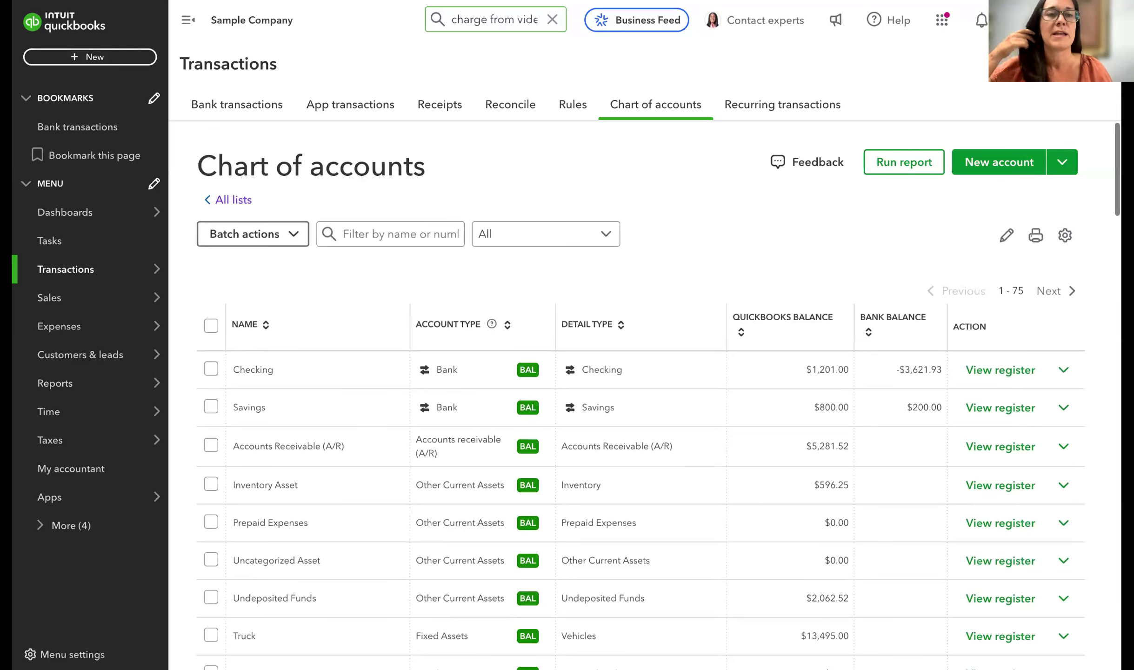
scroll(826, 255, down, 2)
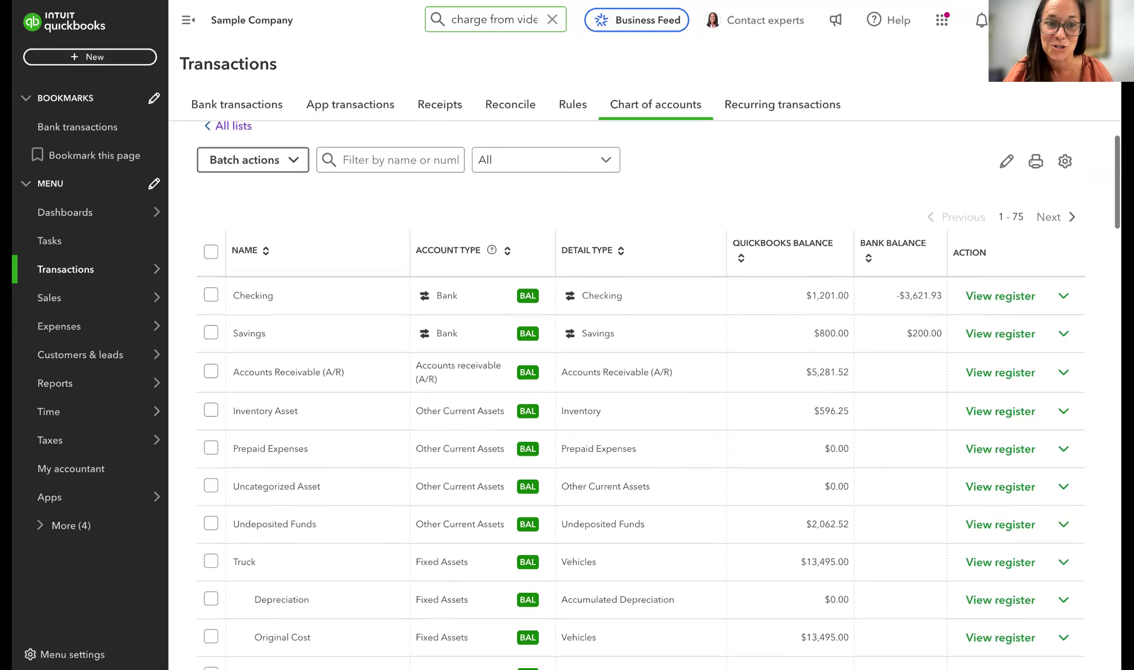
scroll(826, 255, up, 2)
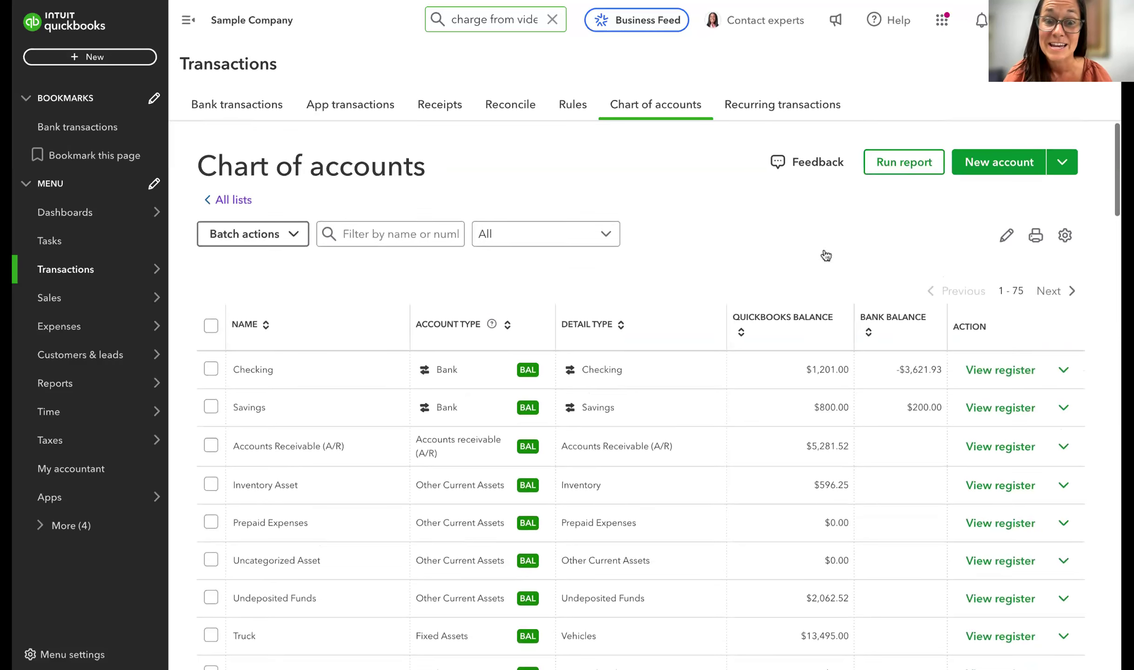
scroll(720, 407, down, 5)
scroll(721, 407, up, 5)
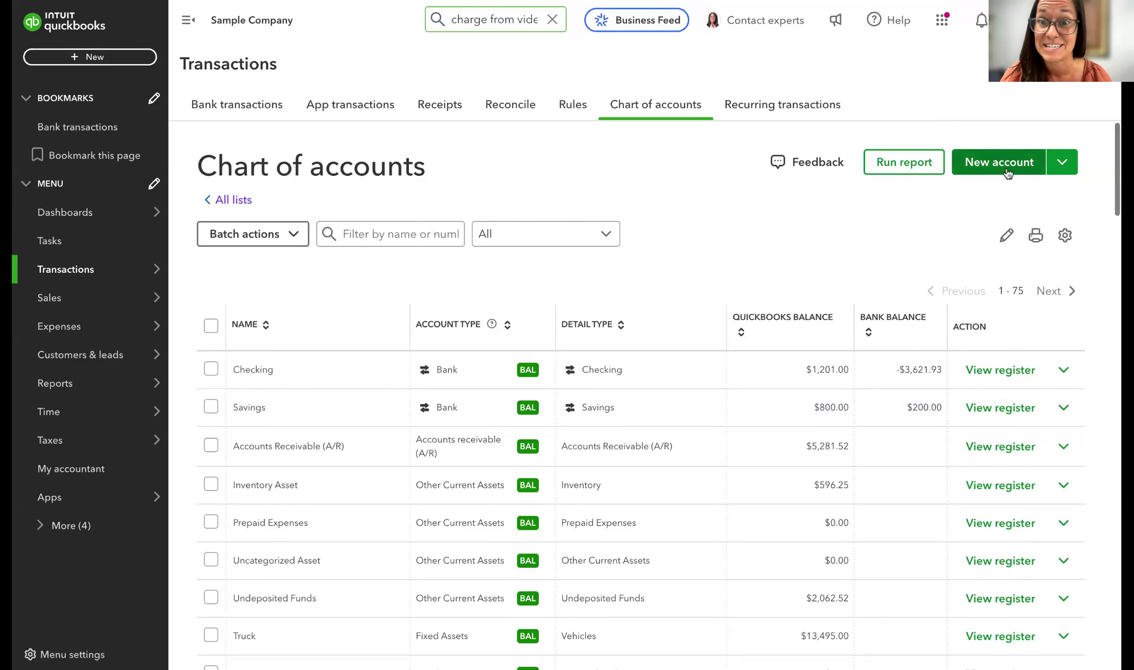
Make the Sprinklers and Drip Systems income sub-account under Job Materials inactive
scroll(655, 413, down, 12)
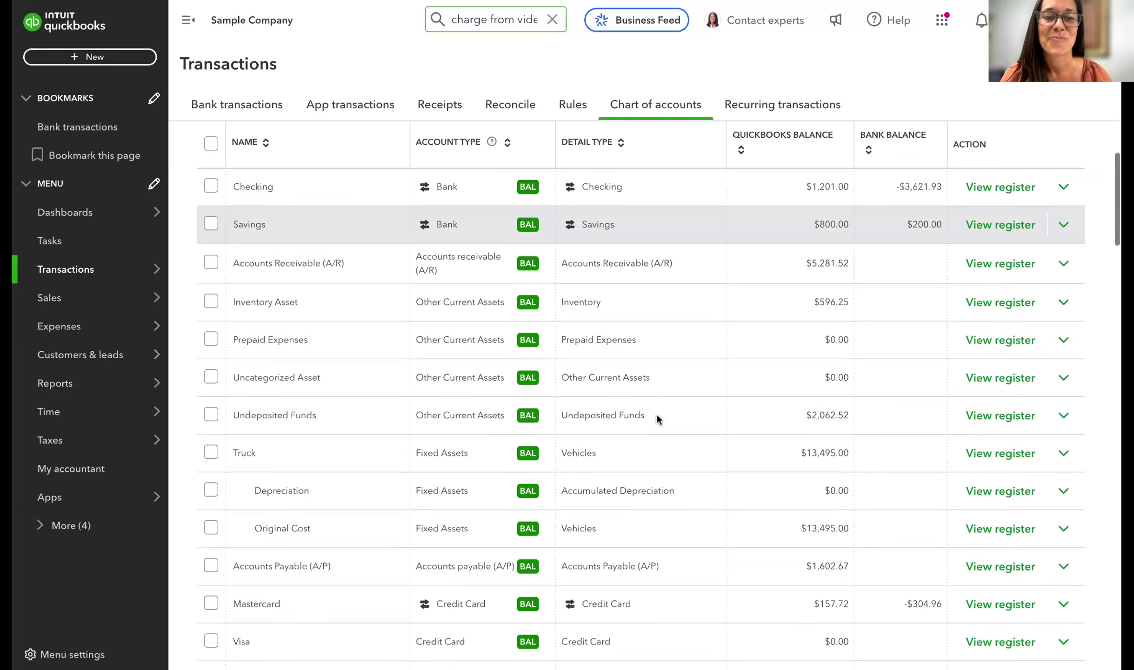
scroll(656, 408, down, 15)
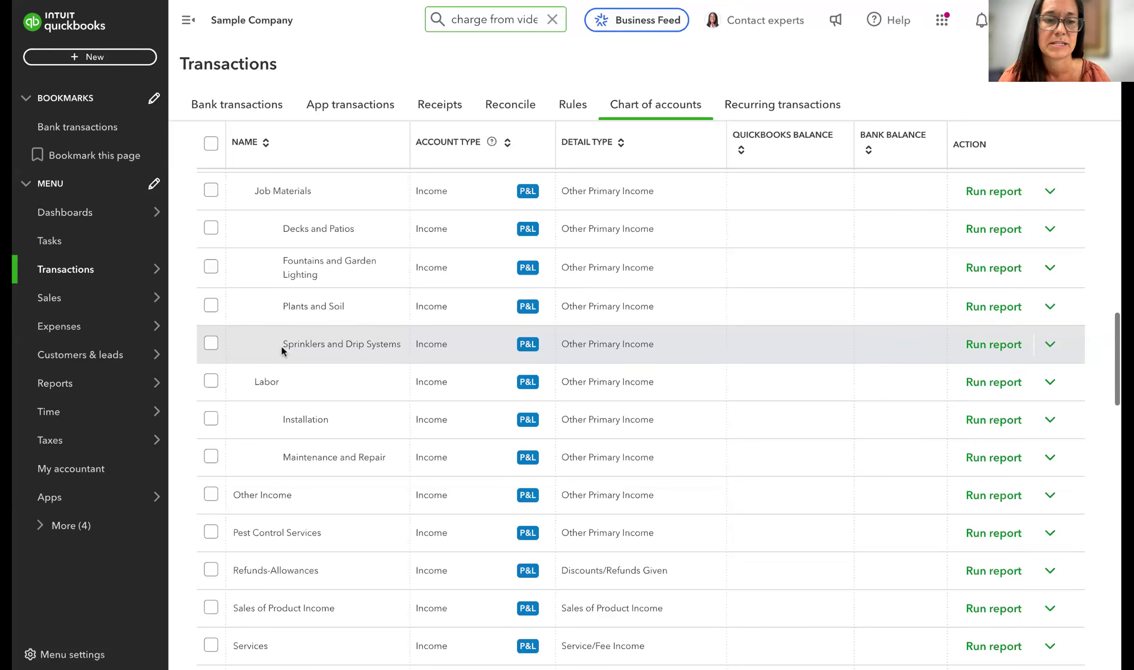
click(210, 344)
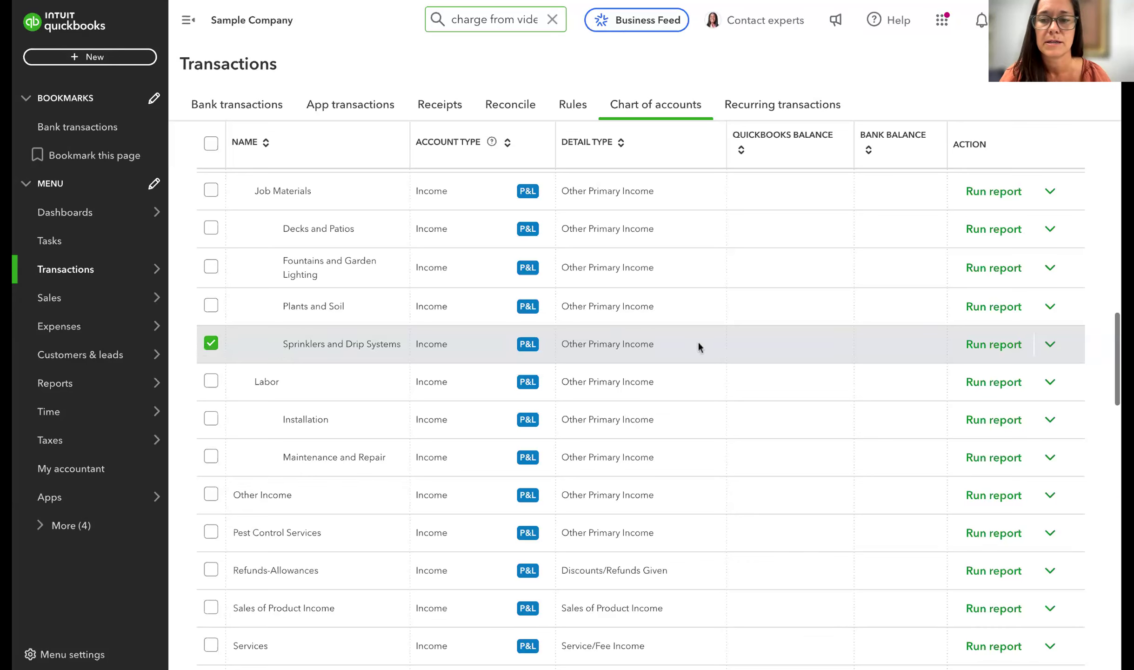
click(1051, 345)
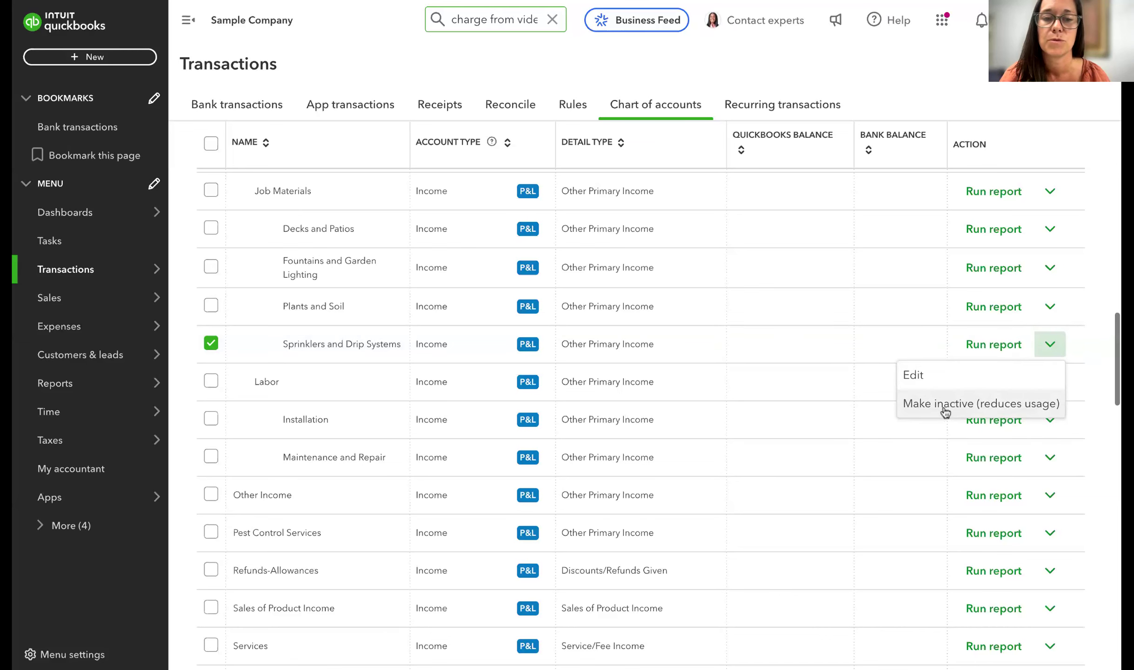
click(945, 404)
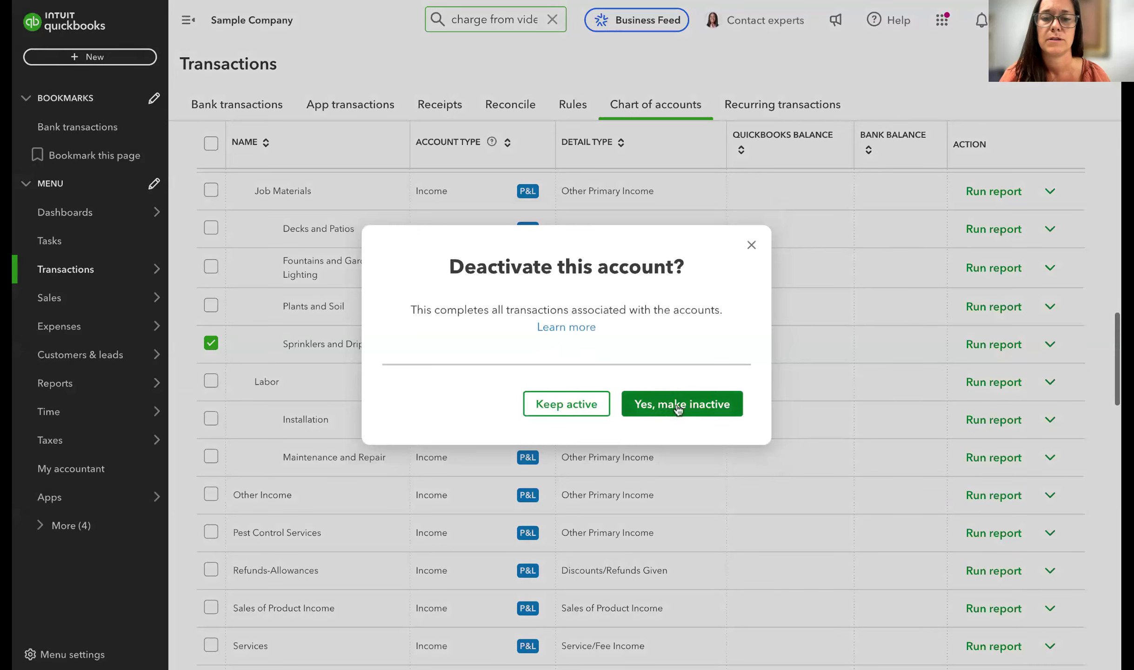
click(677, 407)
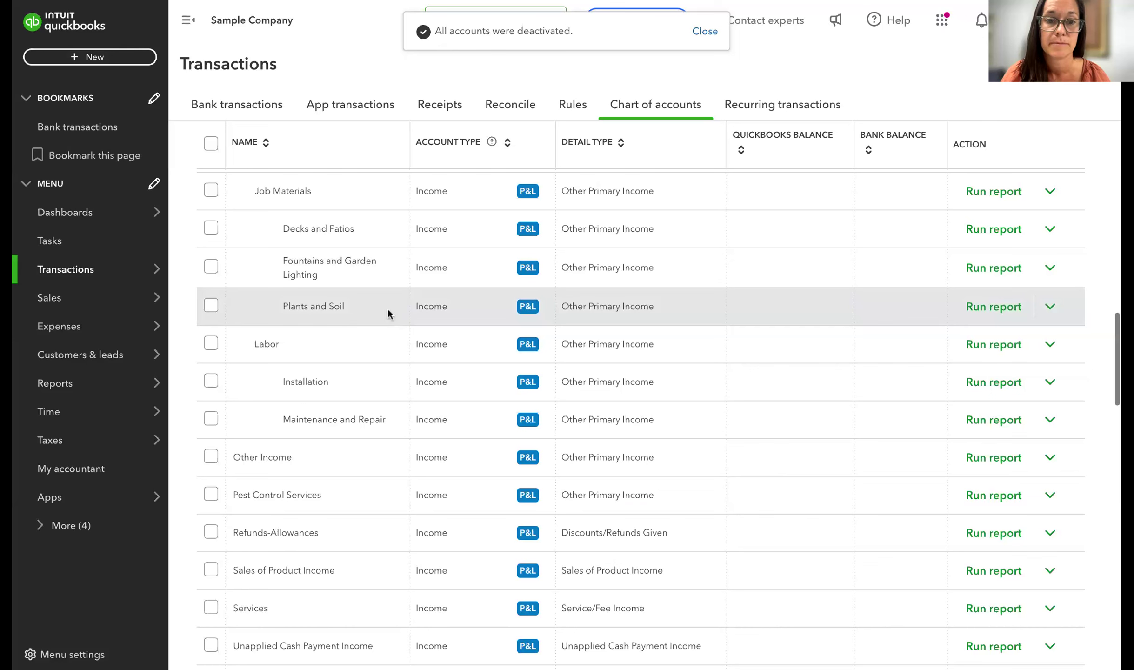
Include inactive accounts in the chart of accounts and locate the deactivated Sprinklers and Drip Systems income sub-account
scroll(885, 298, up, 15)
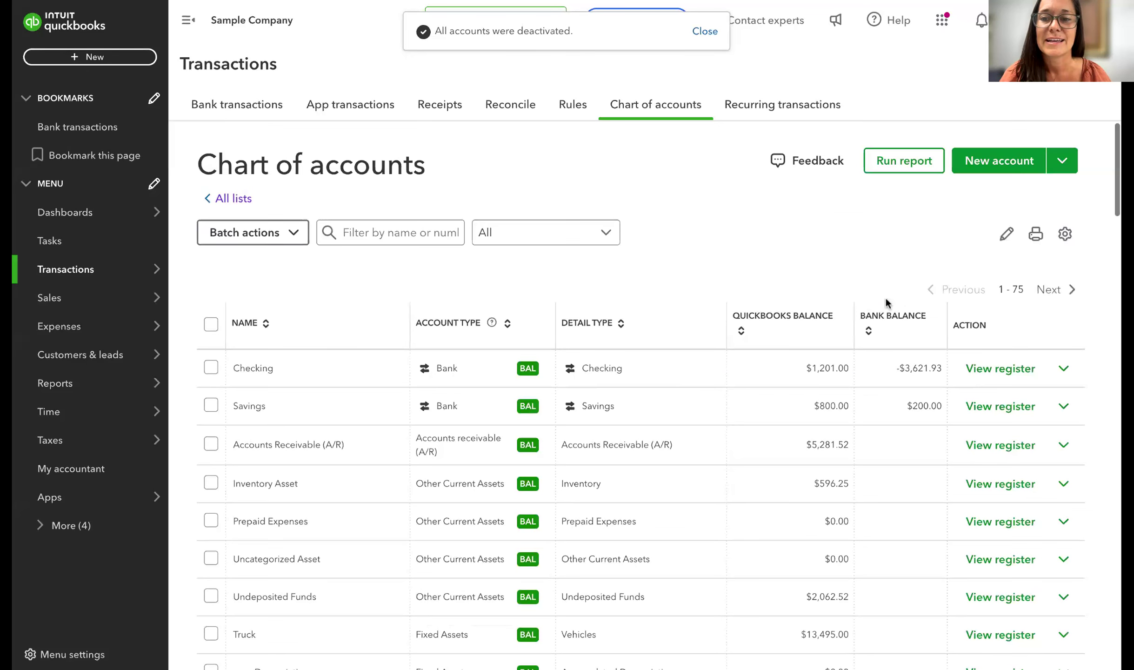
click(1066, 237)
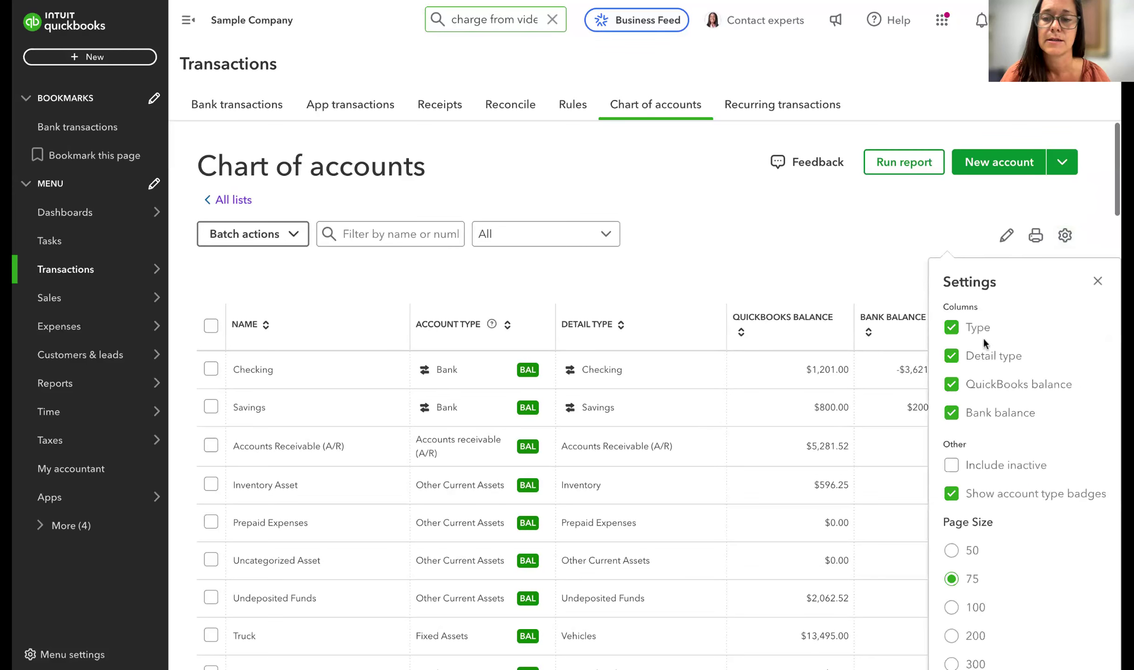
click(952, 464)
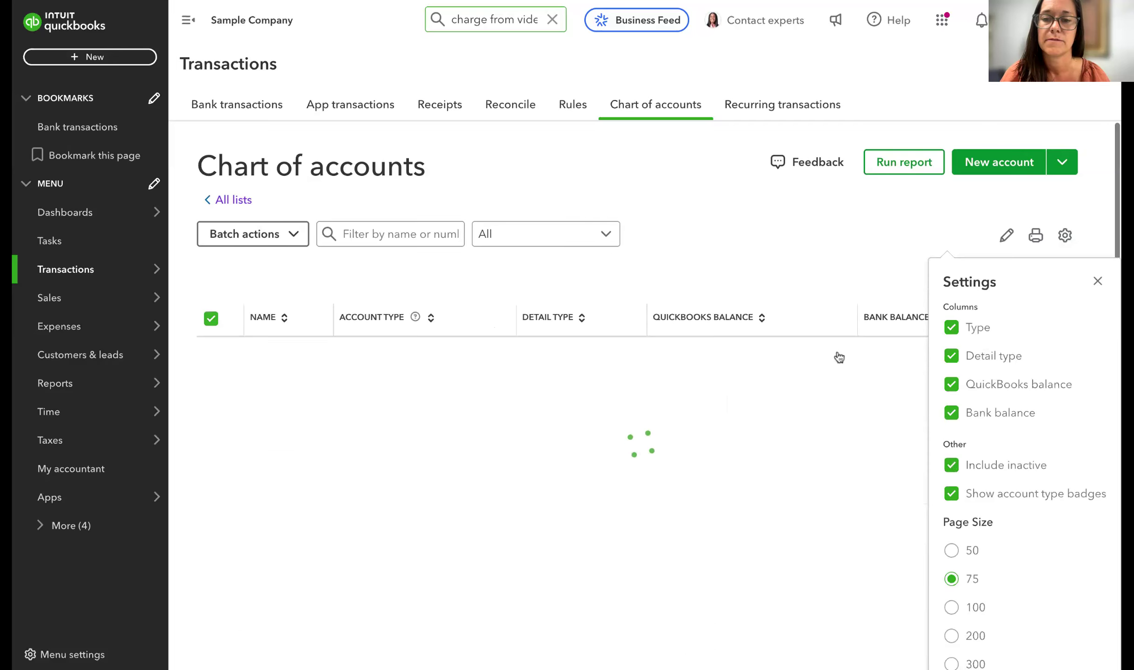
scroll(838, 354, down, 10)
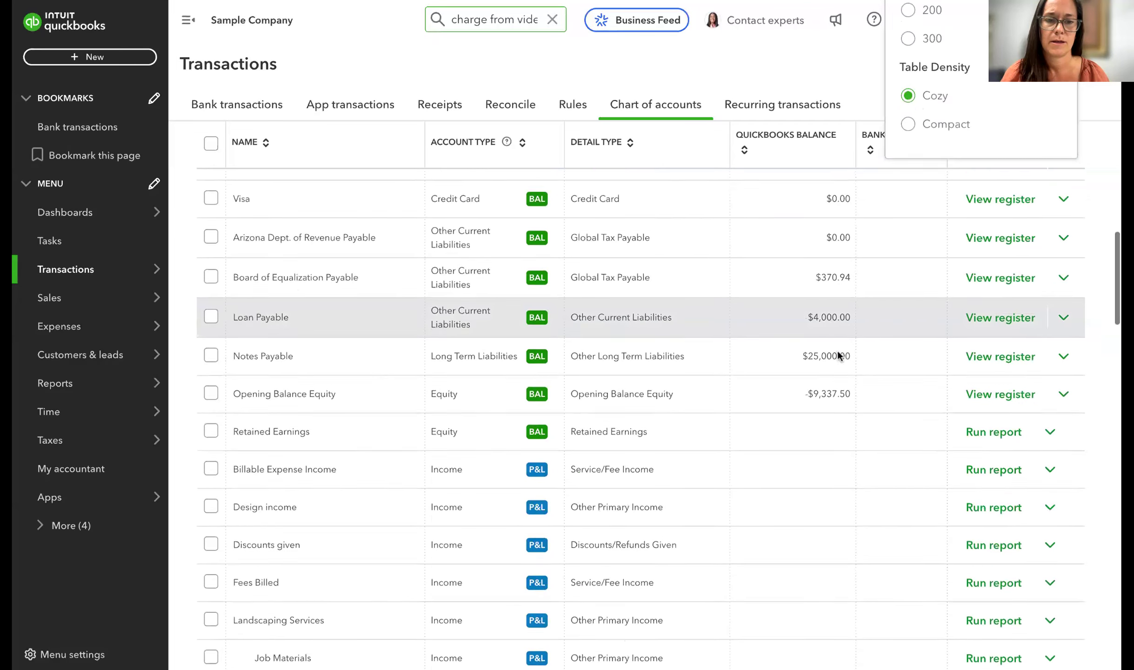
scroll(837, 353, down, 10)
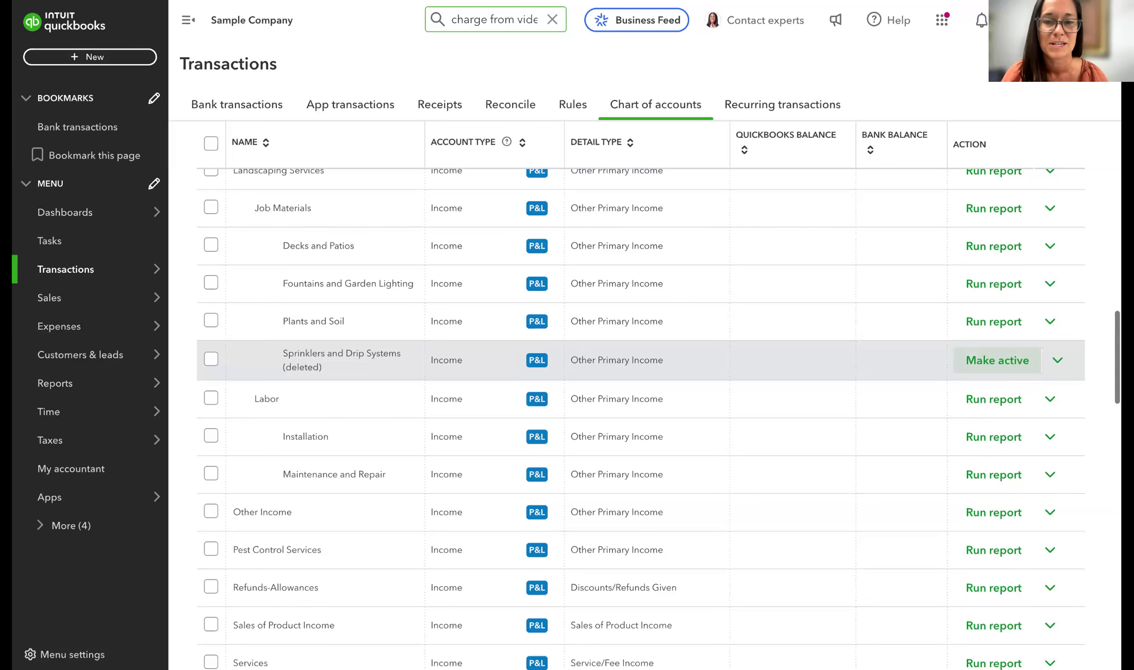
Look over the income, Cost of Goods Sold and first expense accounts again, then return to the list's beginning and close its display settings
scroll(757, 492, down, 5)
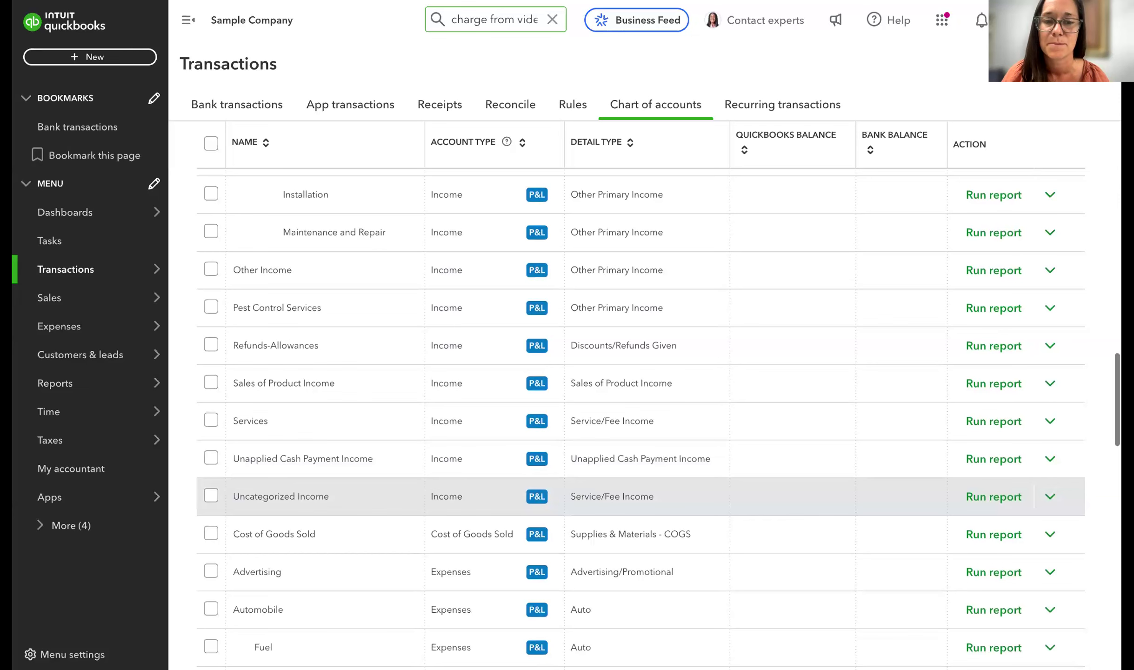
scroll(757, 492, down, 1)
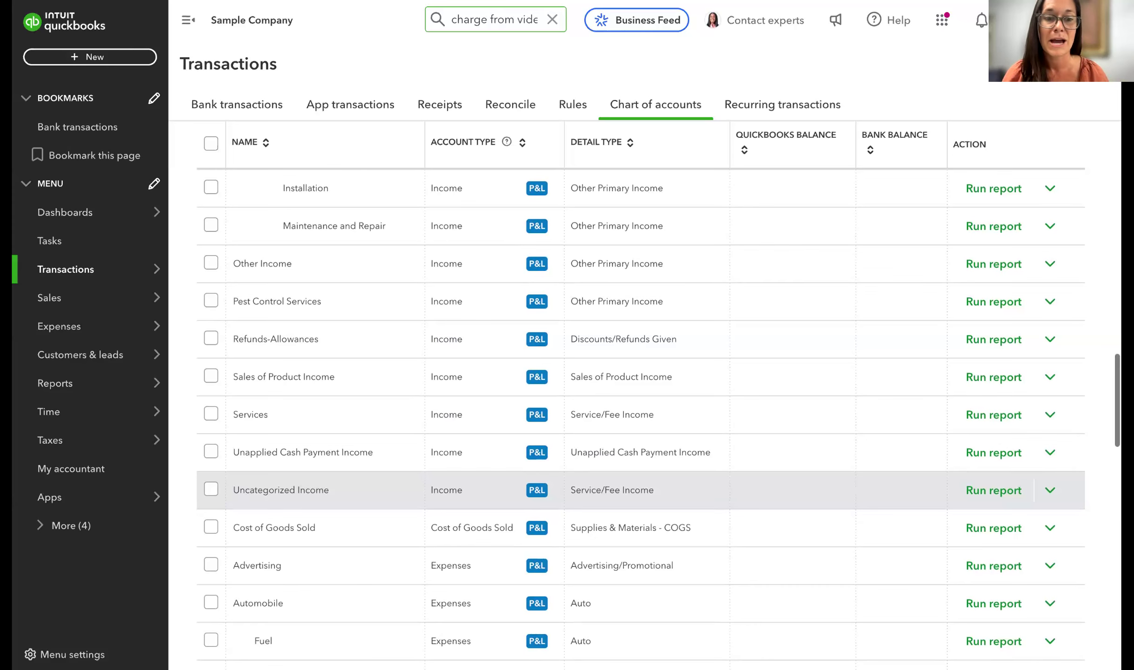
scroll(757, 492, down, 1)
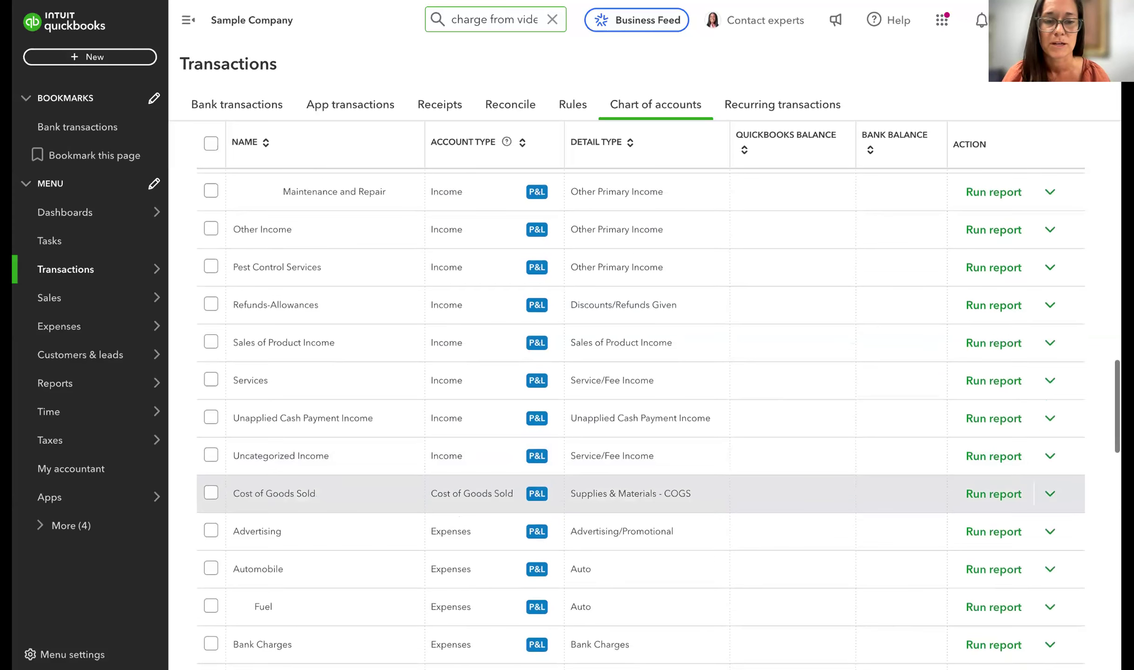
scroll(757, 492, down, 2)
scroll(757, 492, down, 1)
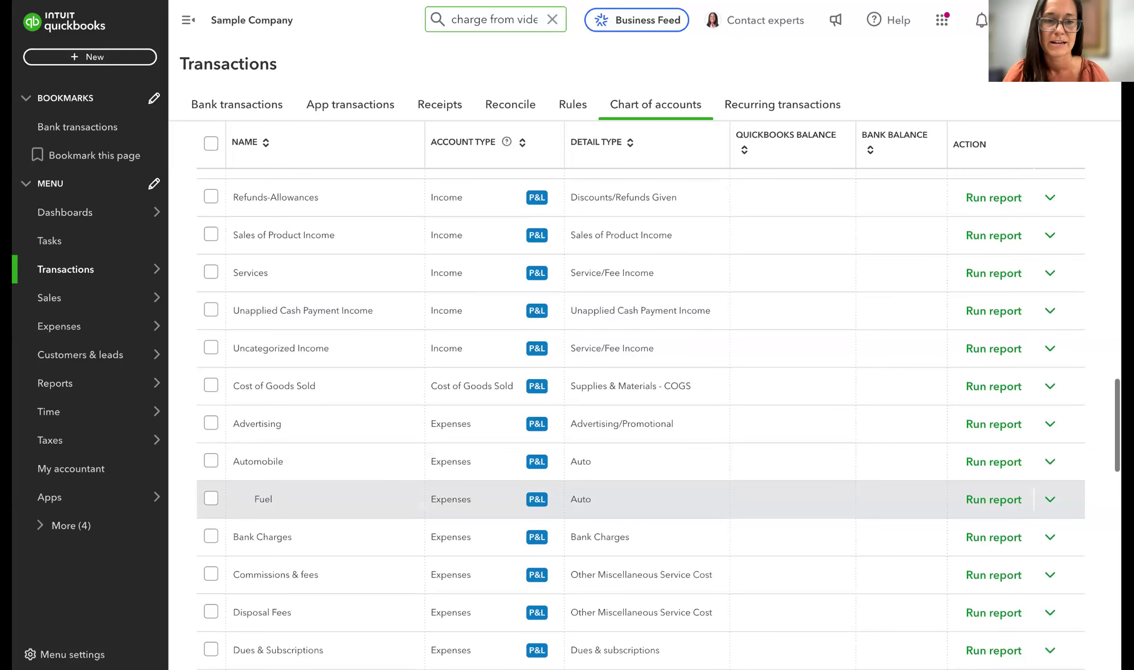
scroll(729, 372, up, 20)
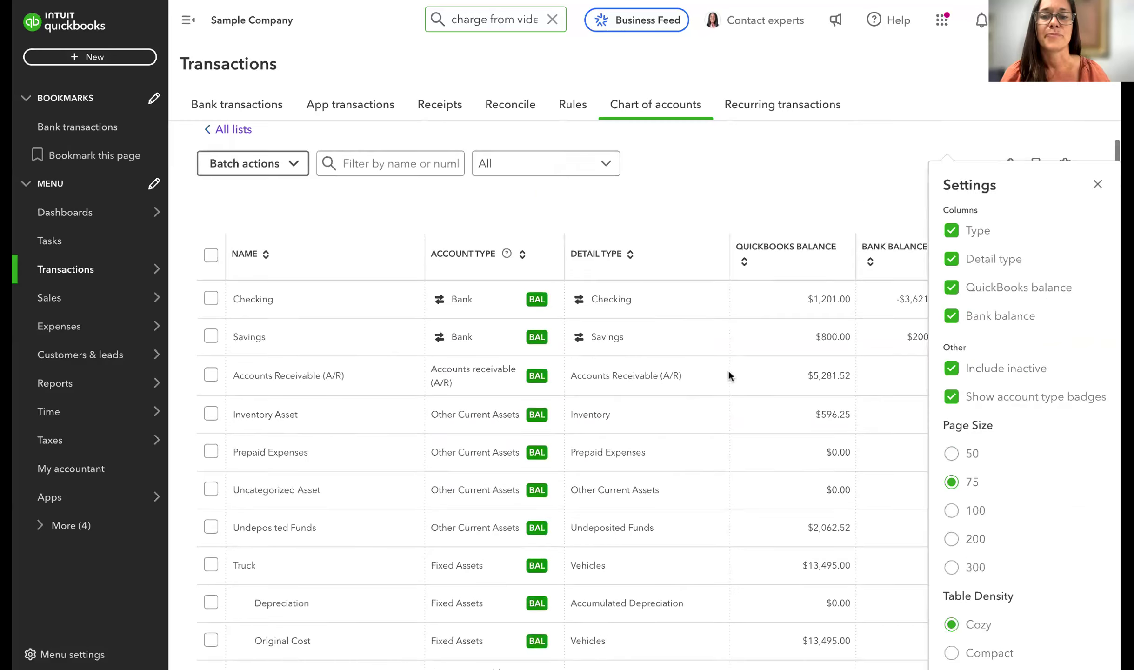
click(837, 240)
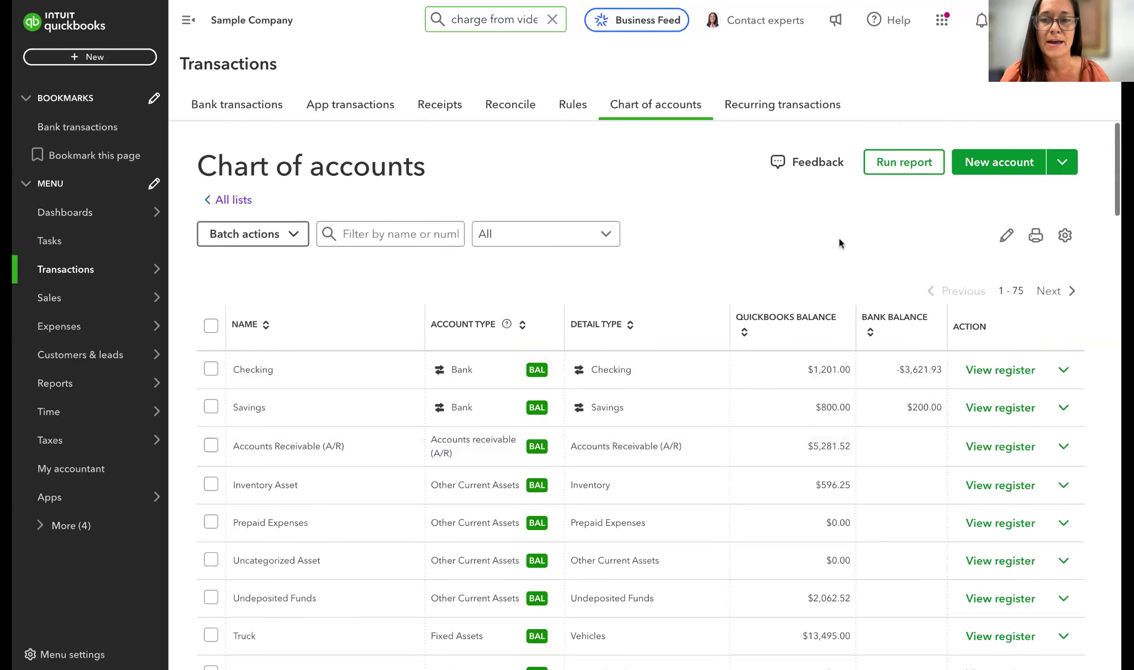
Start a new account named Meals with the account type Expenses
click(997, 163)
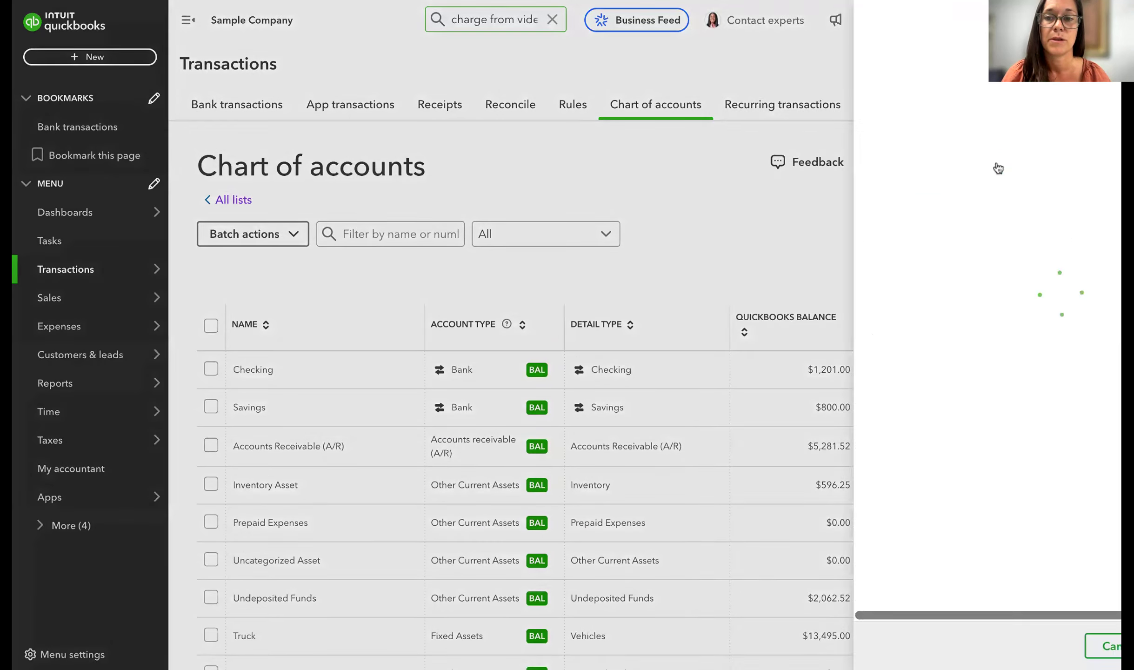
click(758, 89)
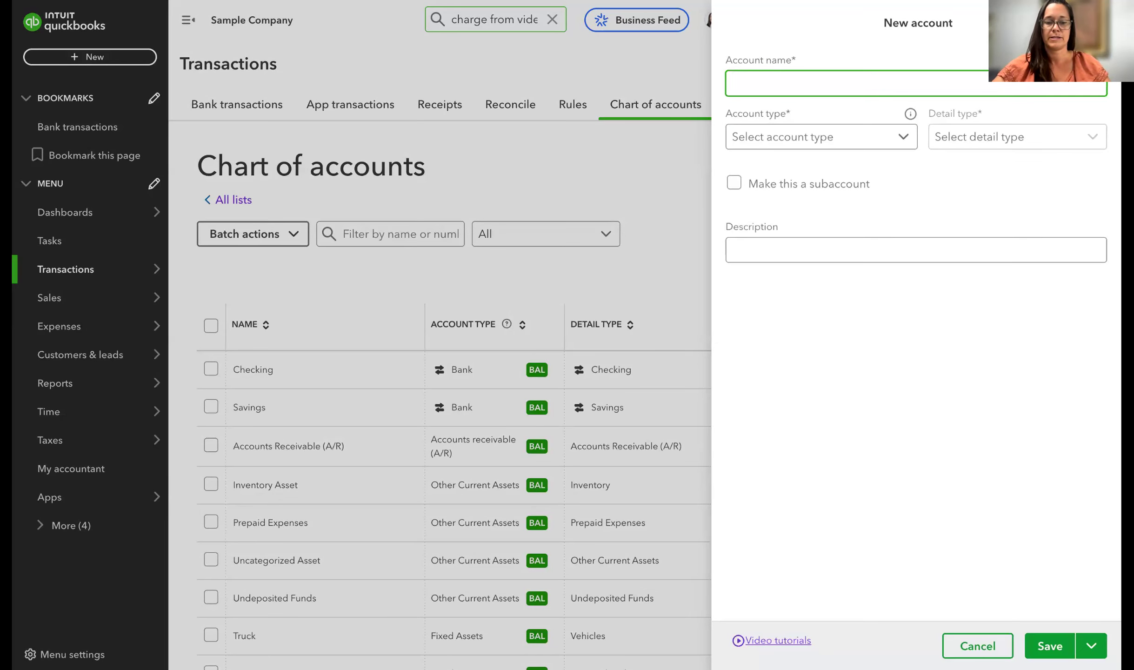
text(Meals)
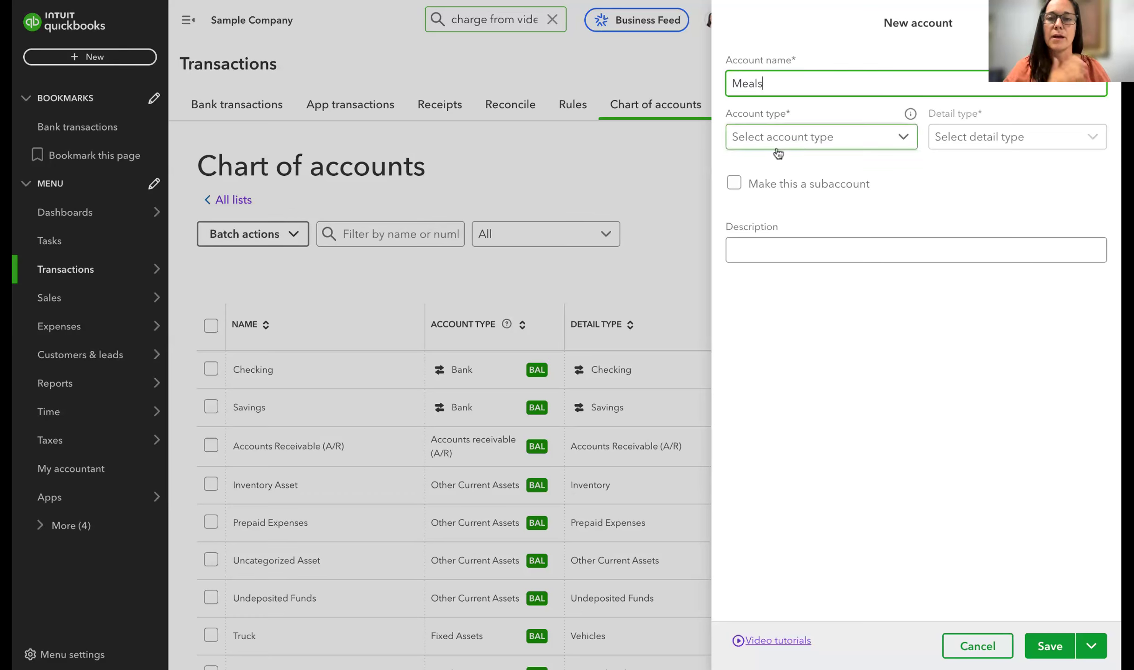
click(804, 144)
scroll(807, 292, down, 4)
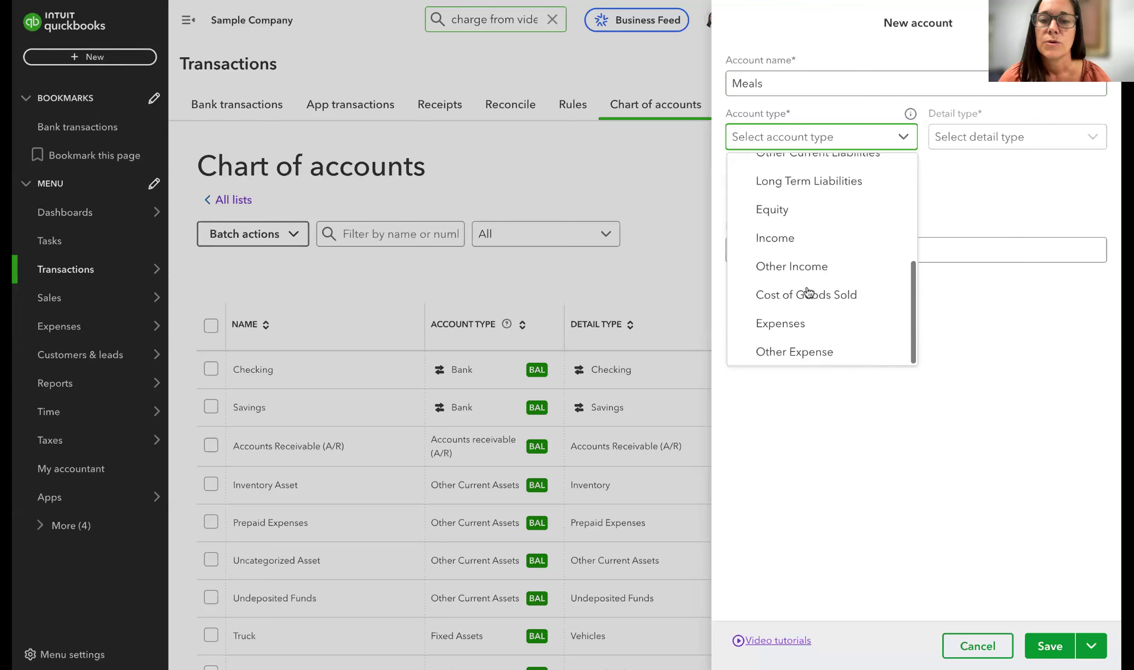
click(766, 328)
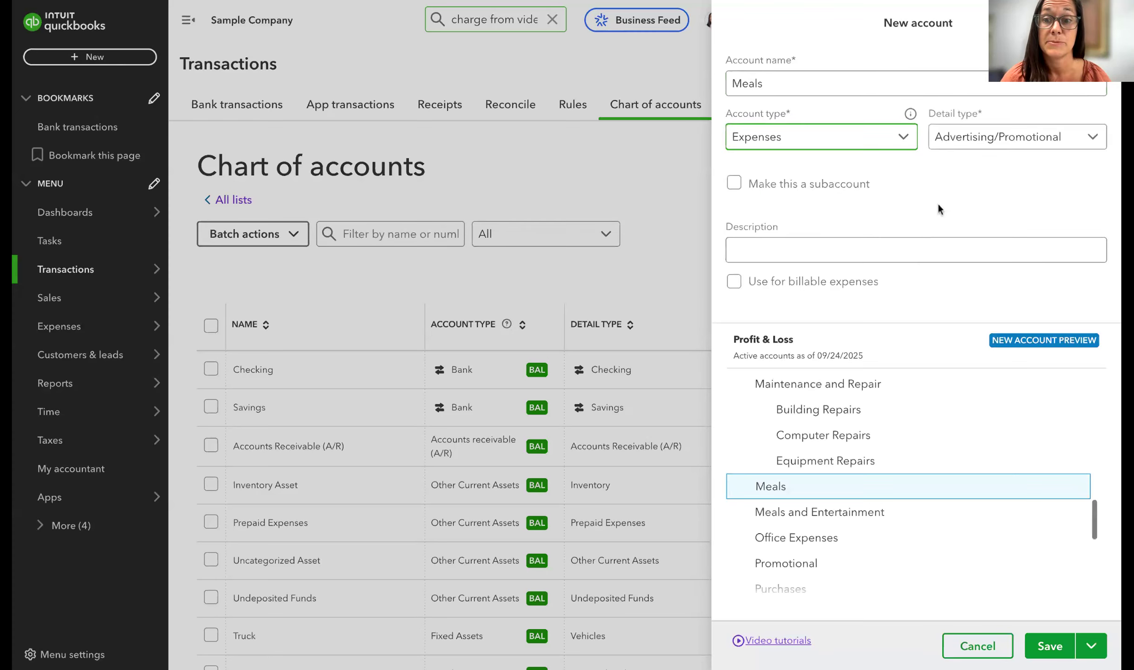
Try the Entertainment Meals detail type and the subaccount option for the new Meals account, and close the form without saving
click(967, 140)
scroll(863, 349, down, 6)
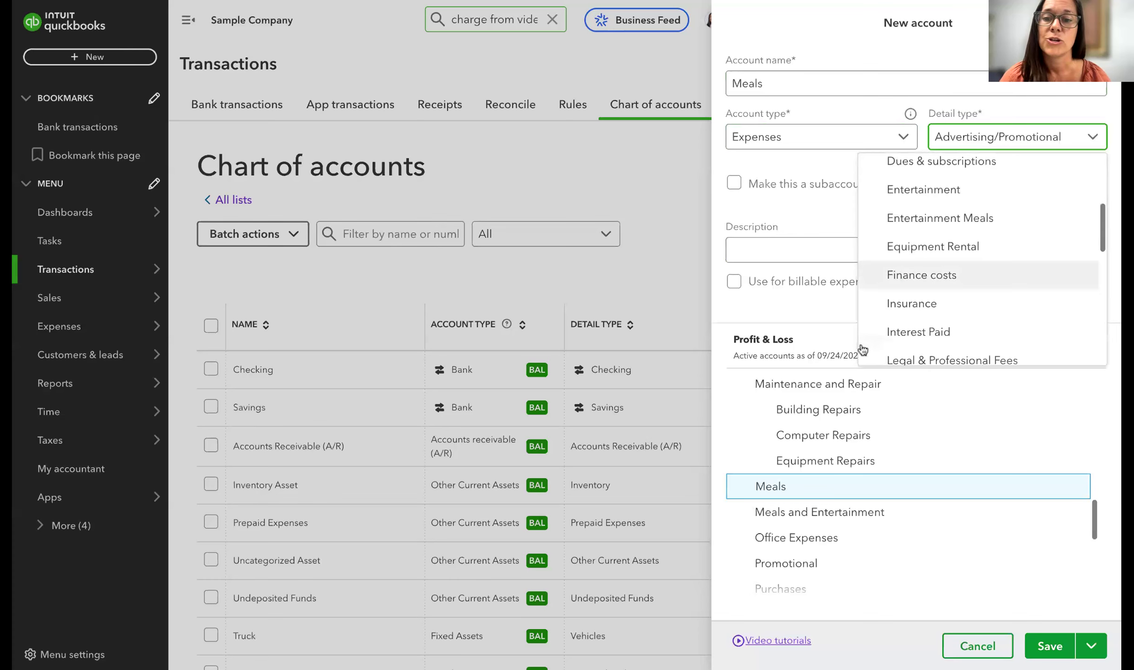
scroll(862, 350, down, 8)
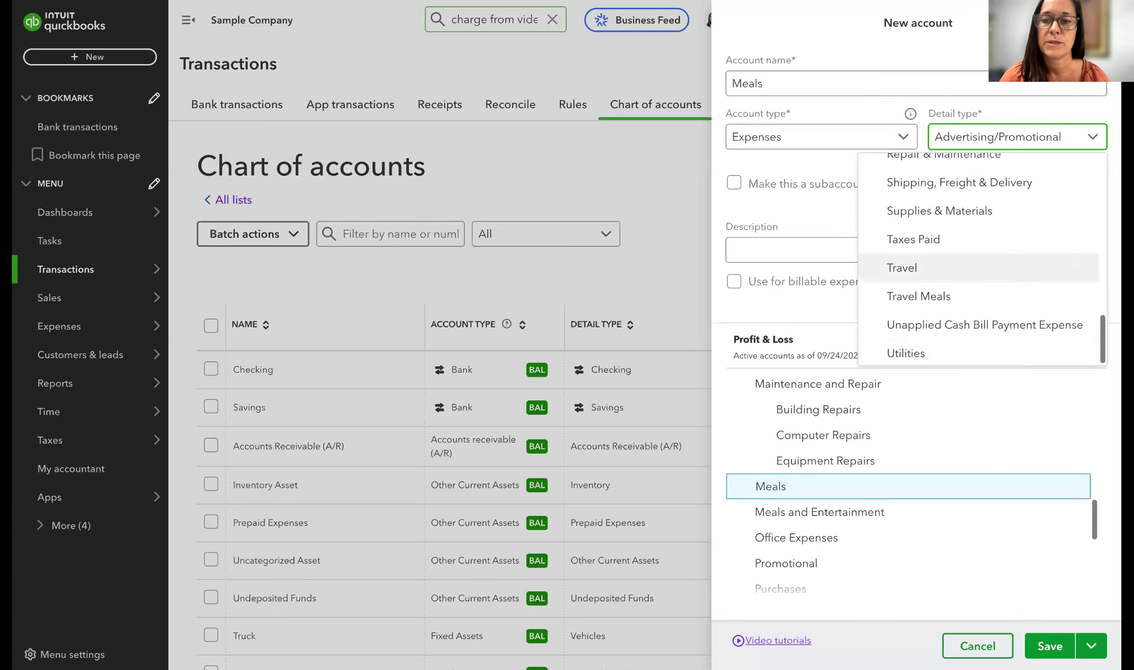
scroll(926, 211, up, 6)
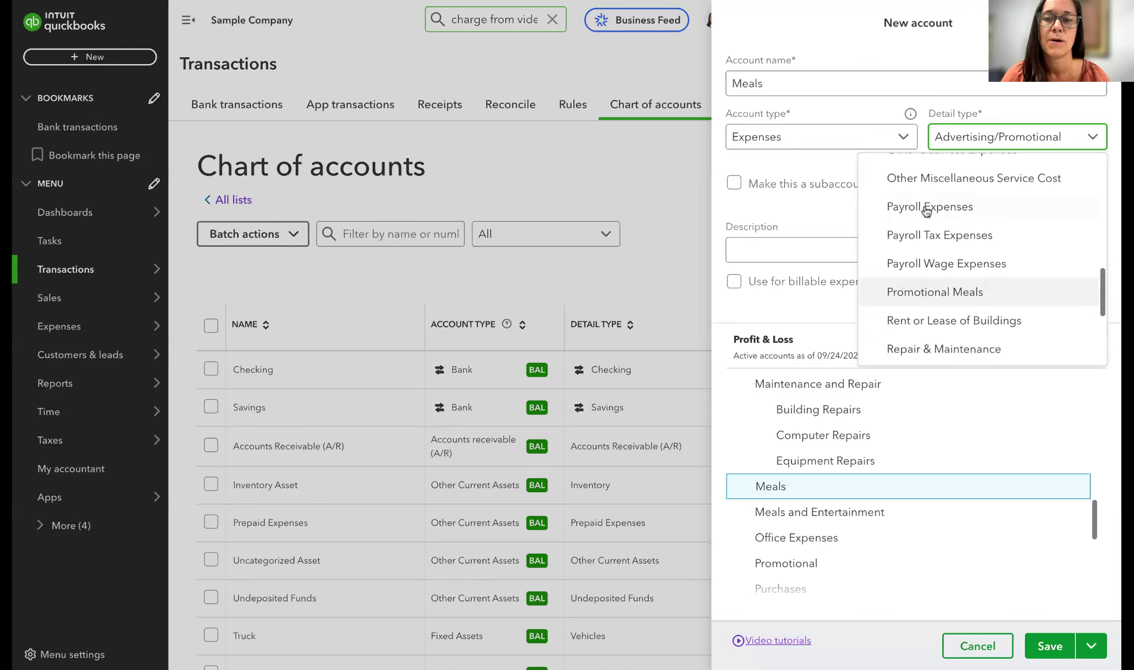
scroll(926, 211, up, 1)
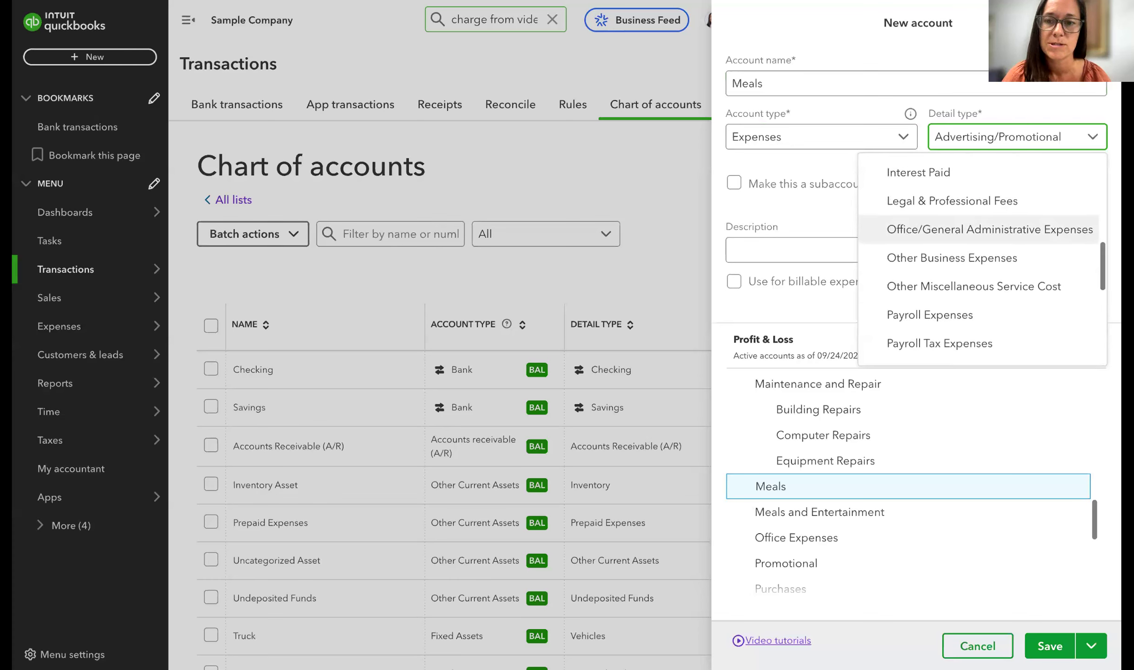
scroll(926, 228, up, 5)
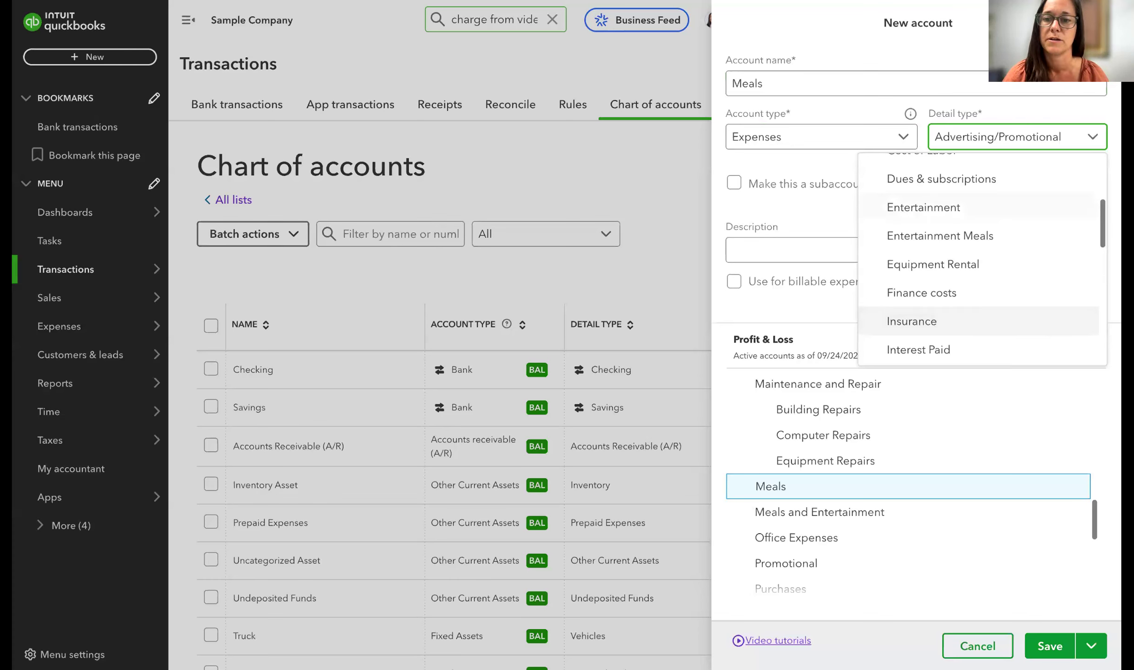
click(932, 236)
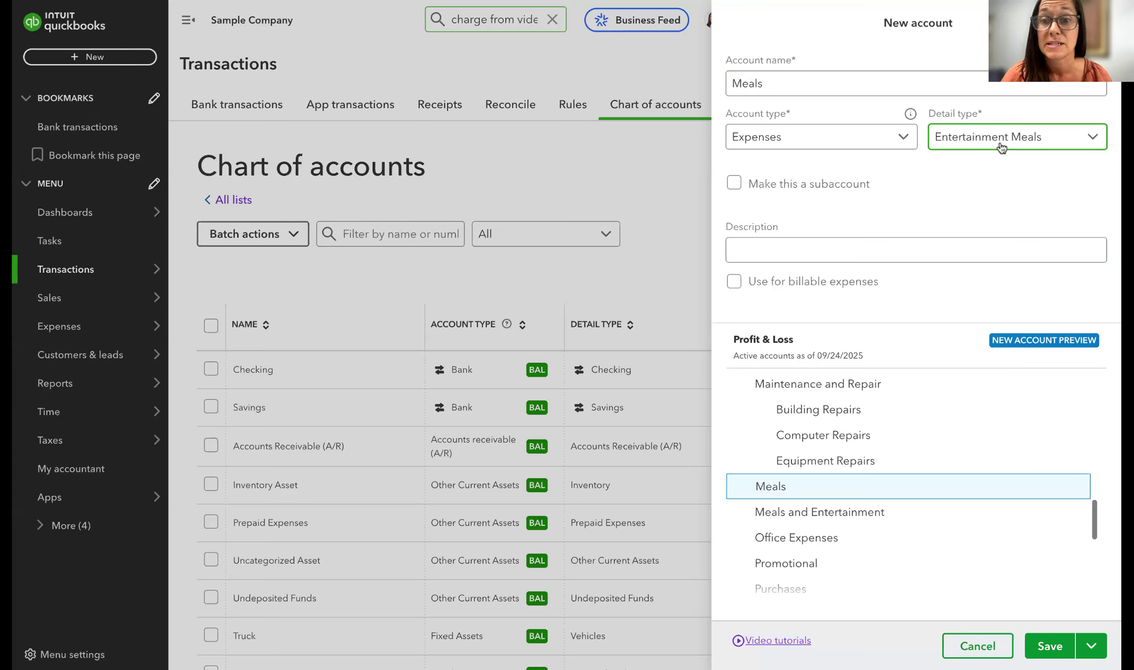
click(789, 190)
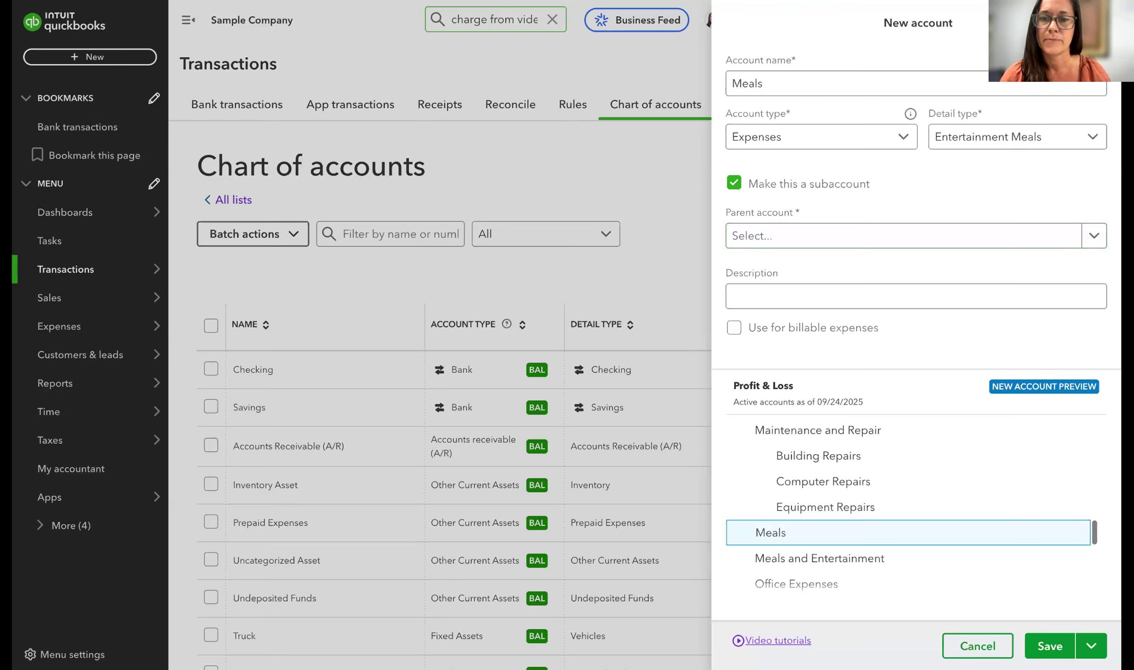
key(Escape)
Rename the Bookkeeper sub-account under Legal & Professional Fees as Business Coach and save the account
scroll(875, 266, down, 4)
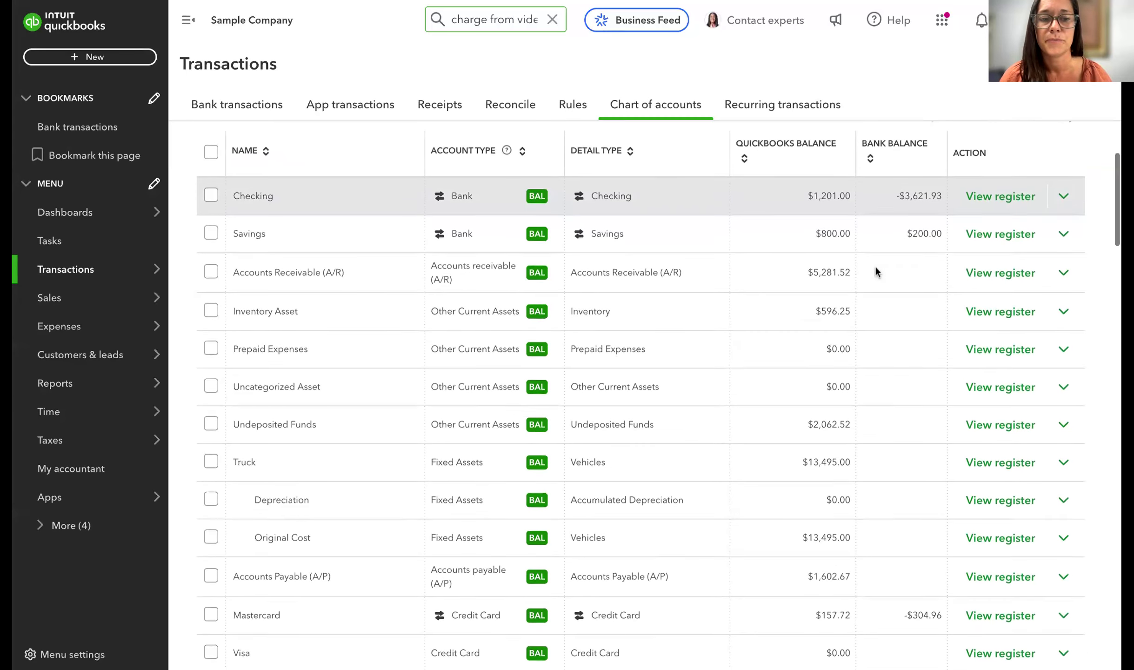
scroll(876, 265, down, 4)
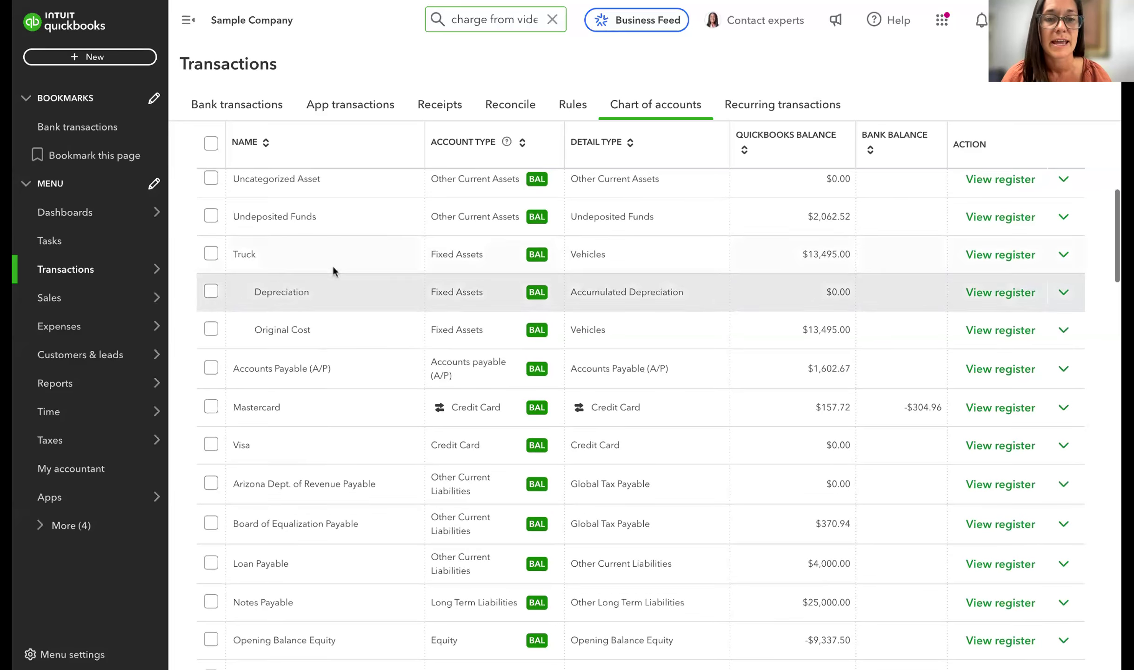
scroll(383, 253, down, 12)
scroll(383, 250, down, 12)
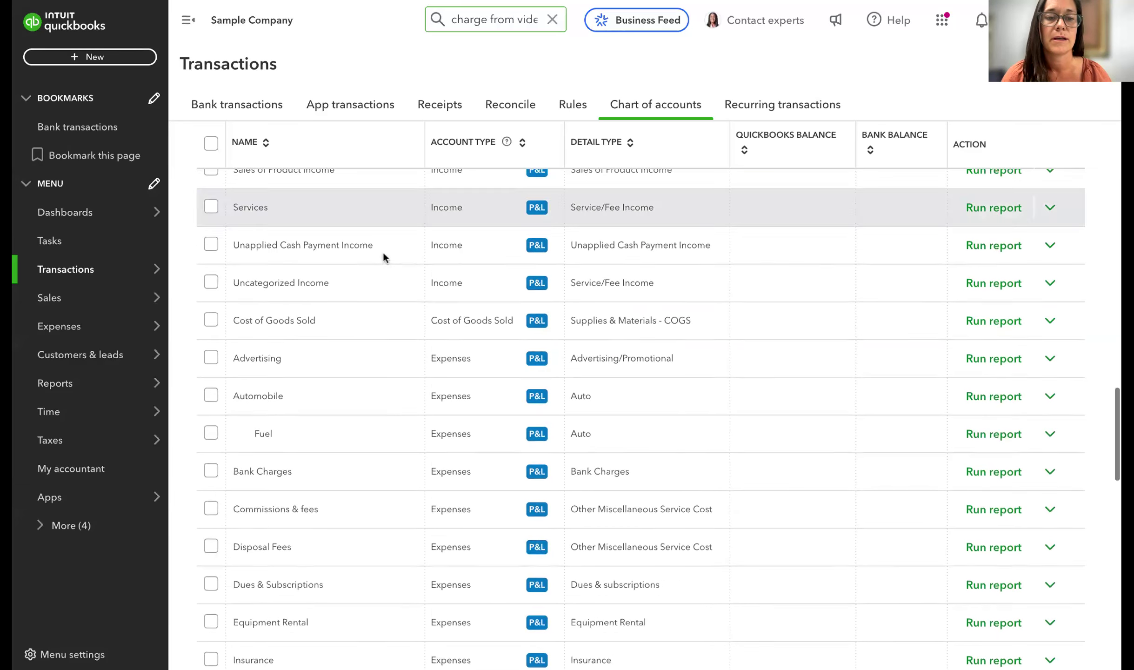
scroll(450, 420, down, 12)
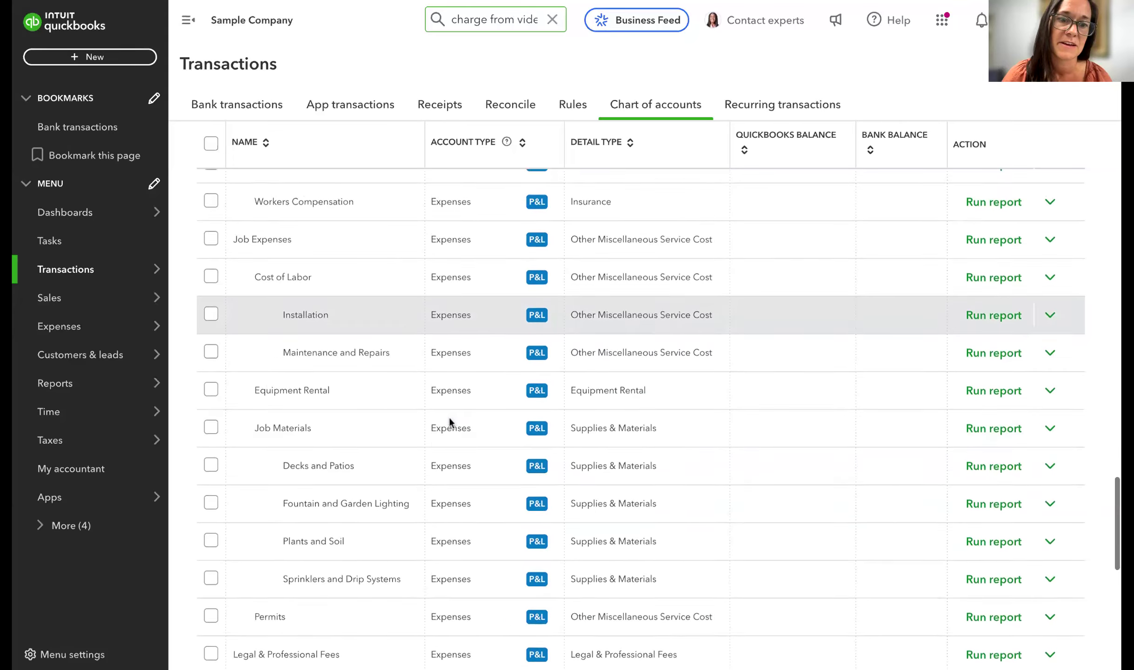
scroll(449, 415, up, 1)
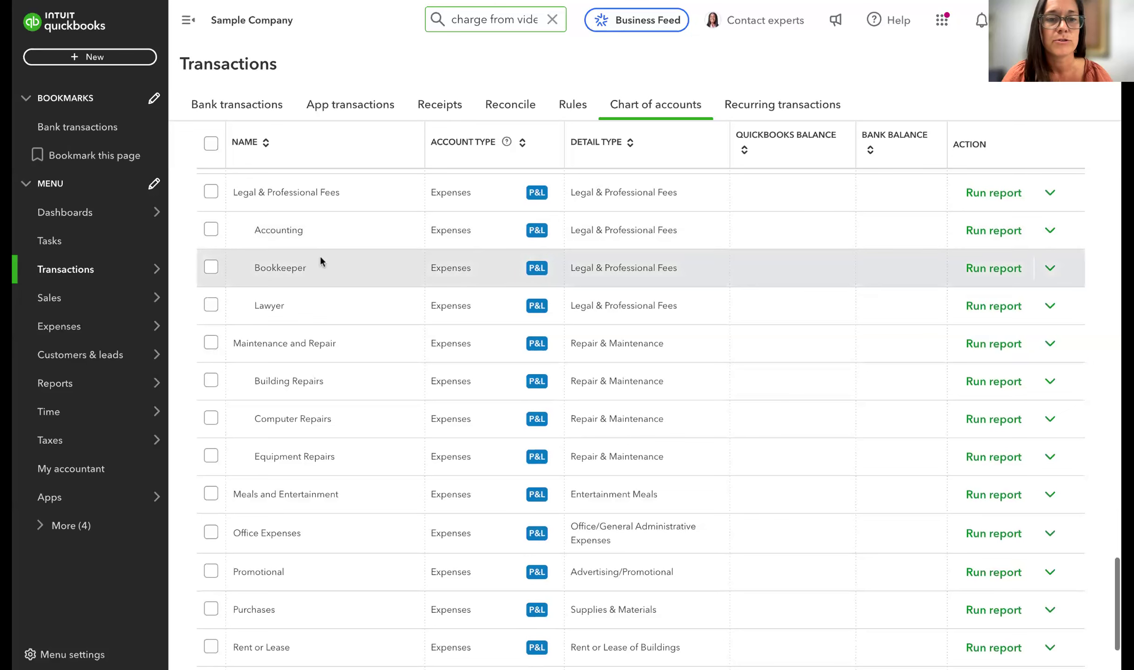
click(1050, 269)
click(954, 300)
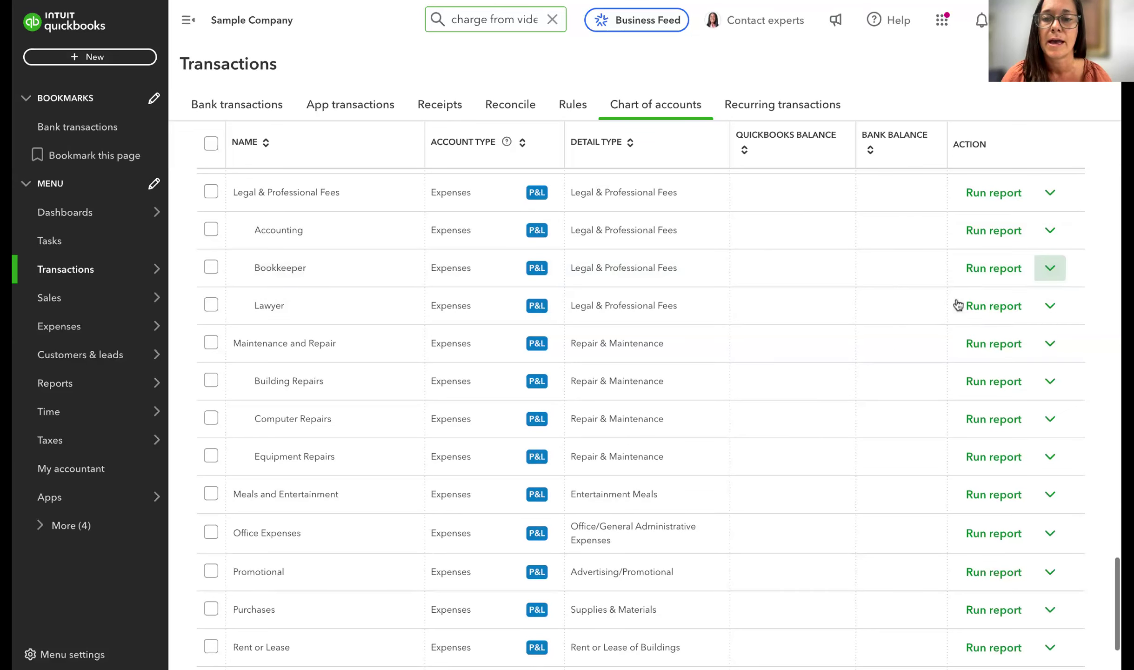
double_click(769, 78)
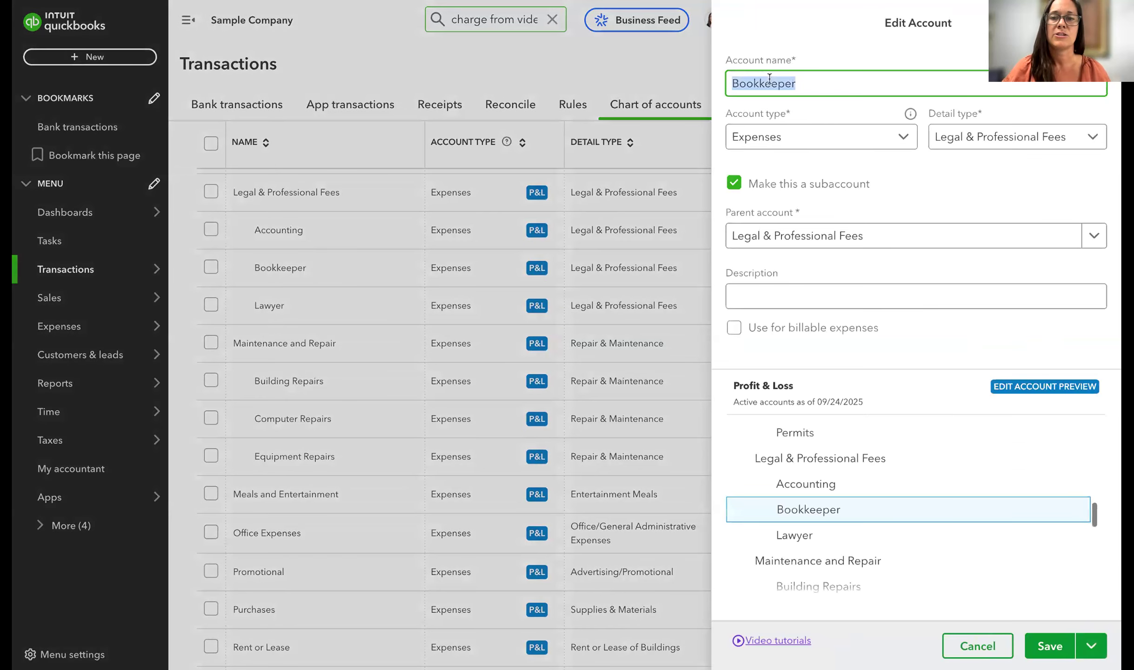
text(Busines)
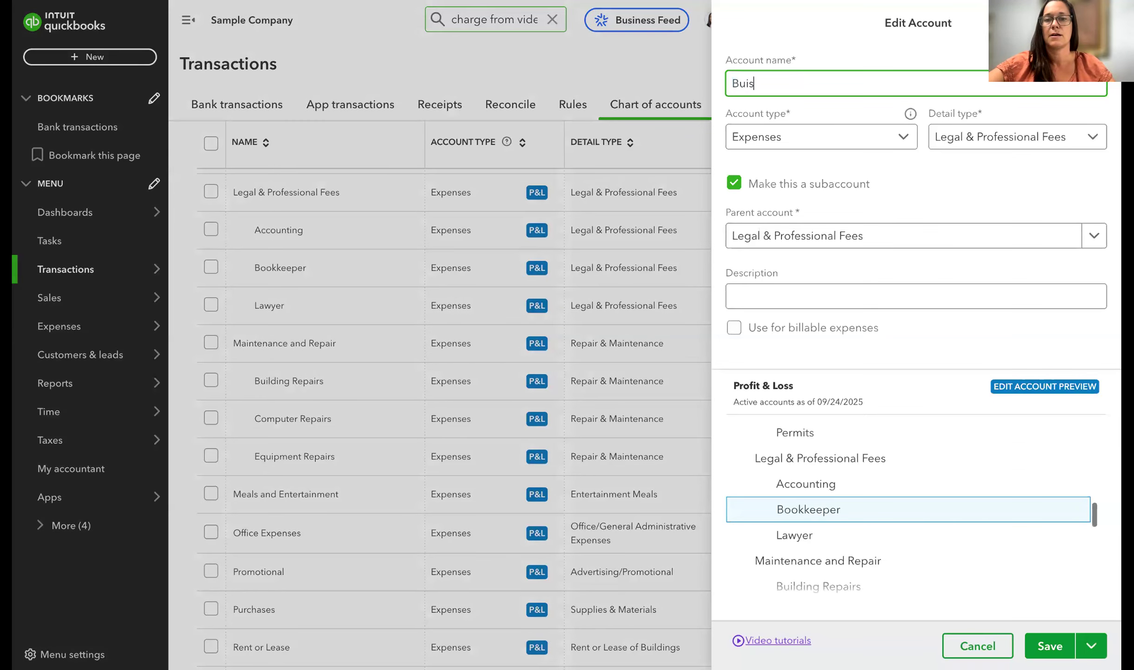
text(s Coach)
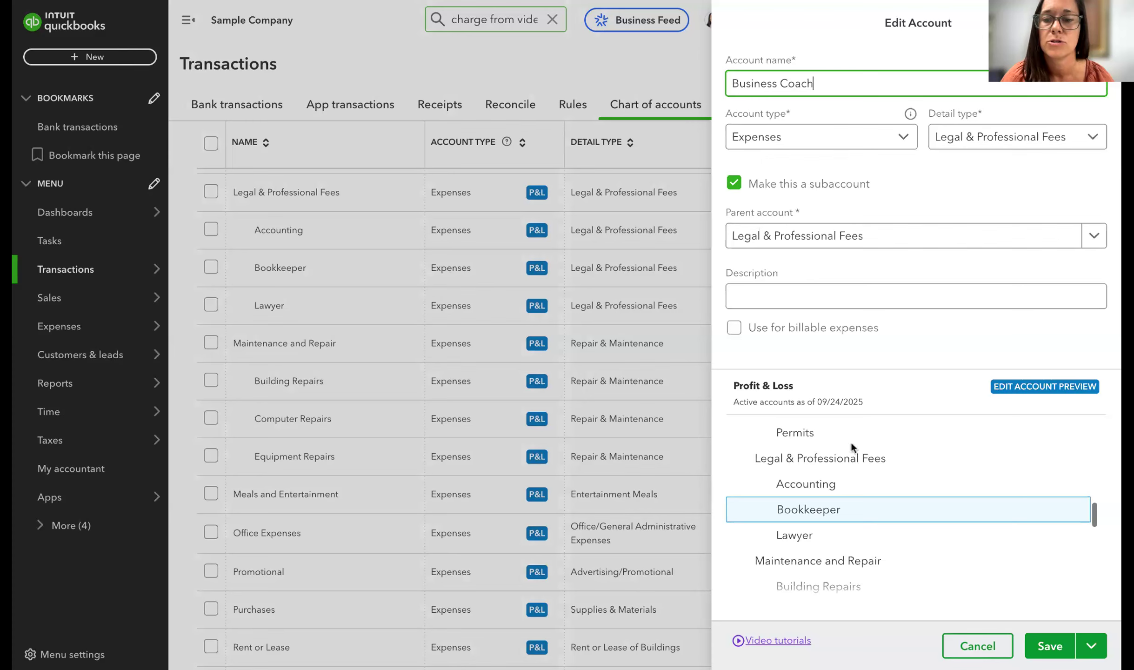
click(1008, 468)
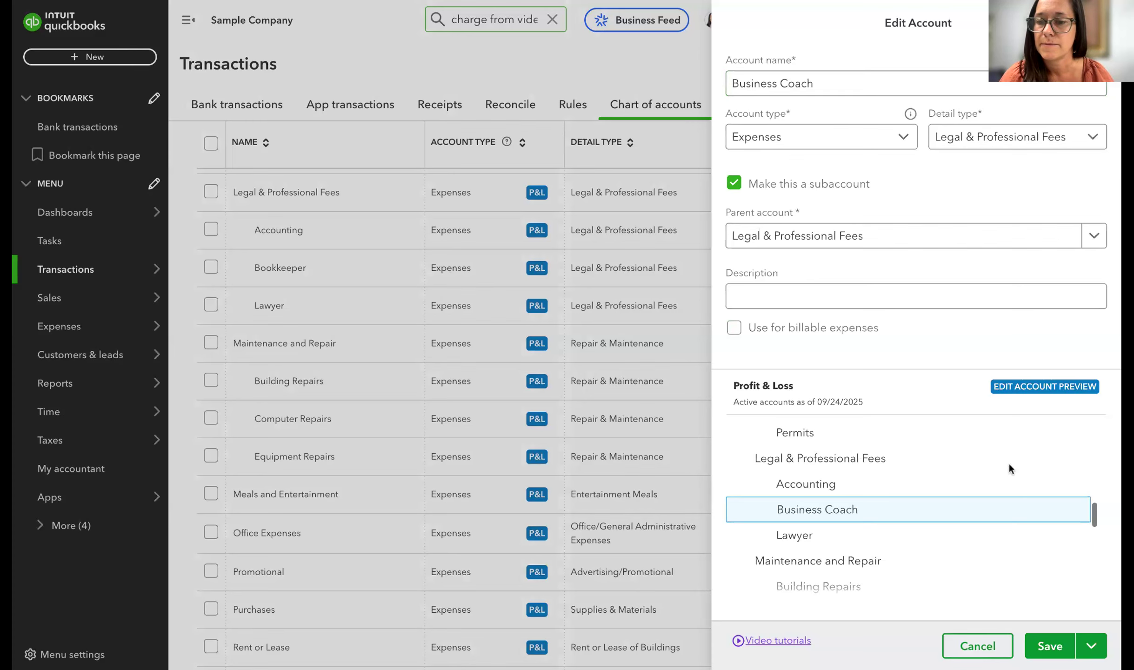
click(1044, 651)
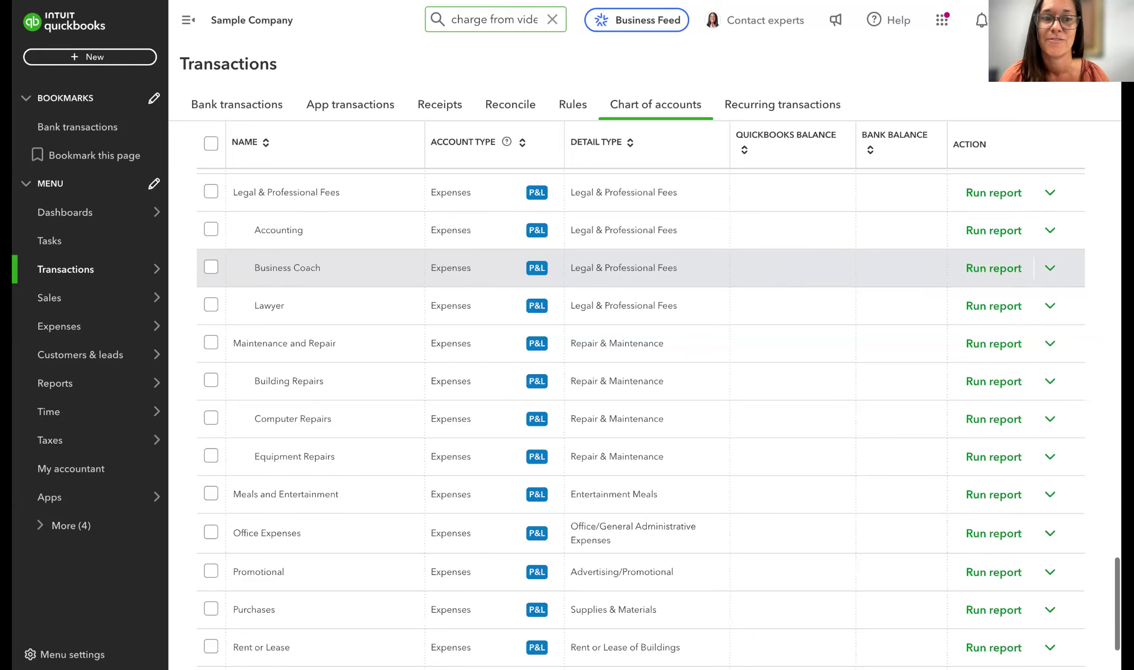
Look over the remaining expense accounts, then return to the bank and asset accounts at the list's beginning
scroll(358, 333, down, 1)
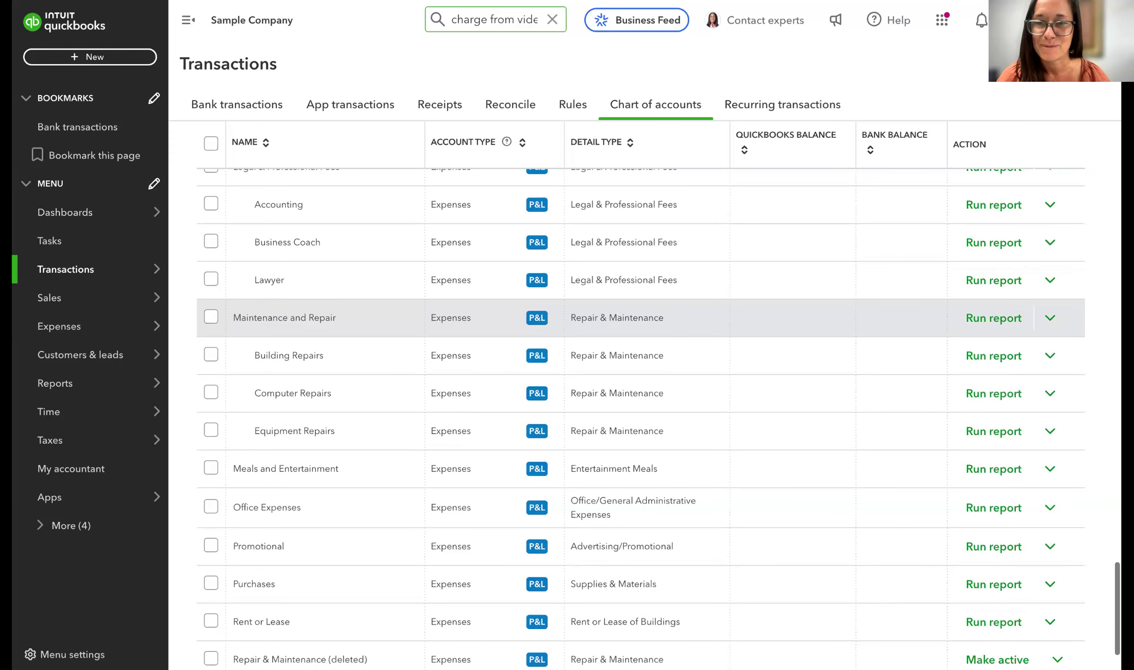
scroll(652, 321, down, 1)
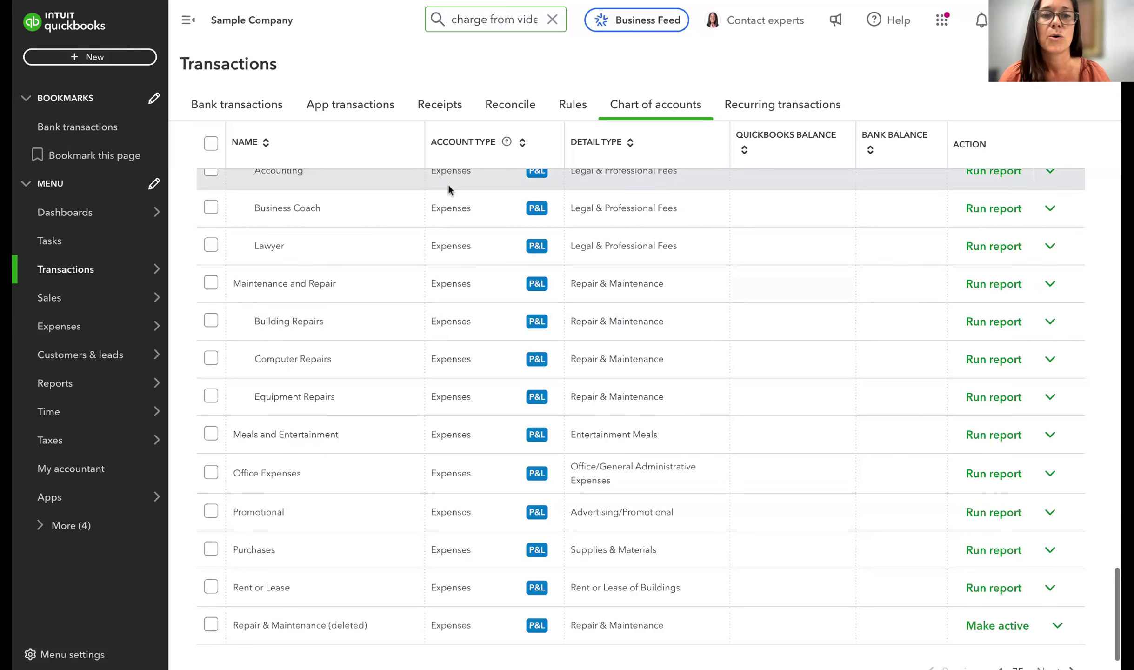
scroll(449, 185, up, 15)
scroll(448, 184, up, 20)
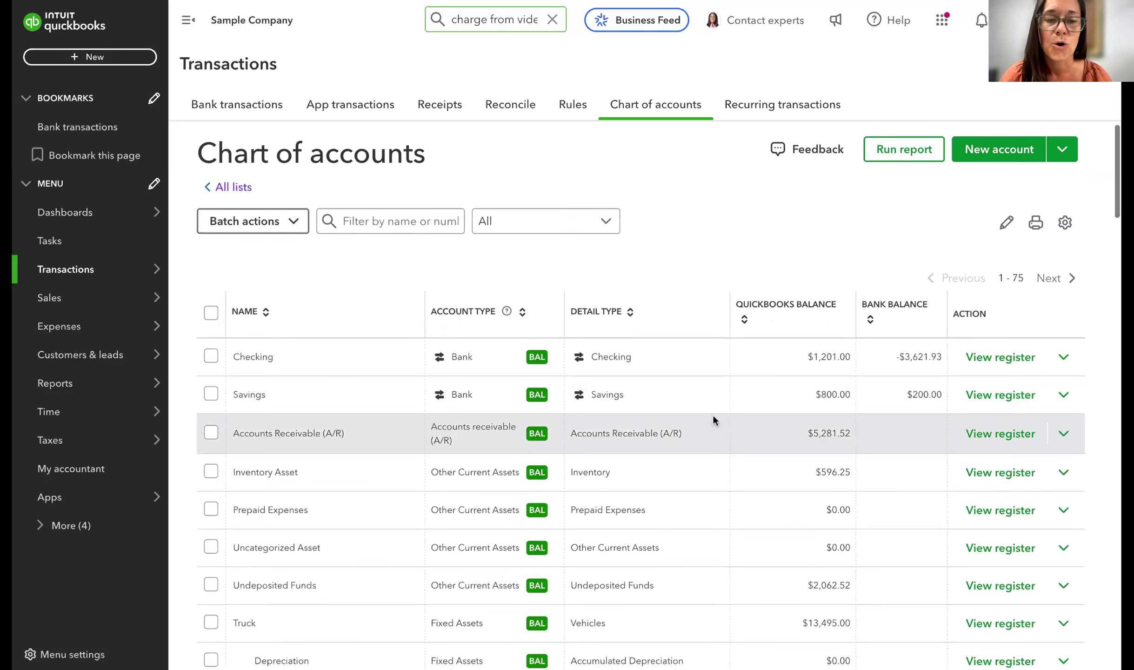
scroll(713, 414, down, 5)
scroll(712, 414, up, 1)
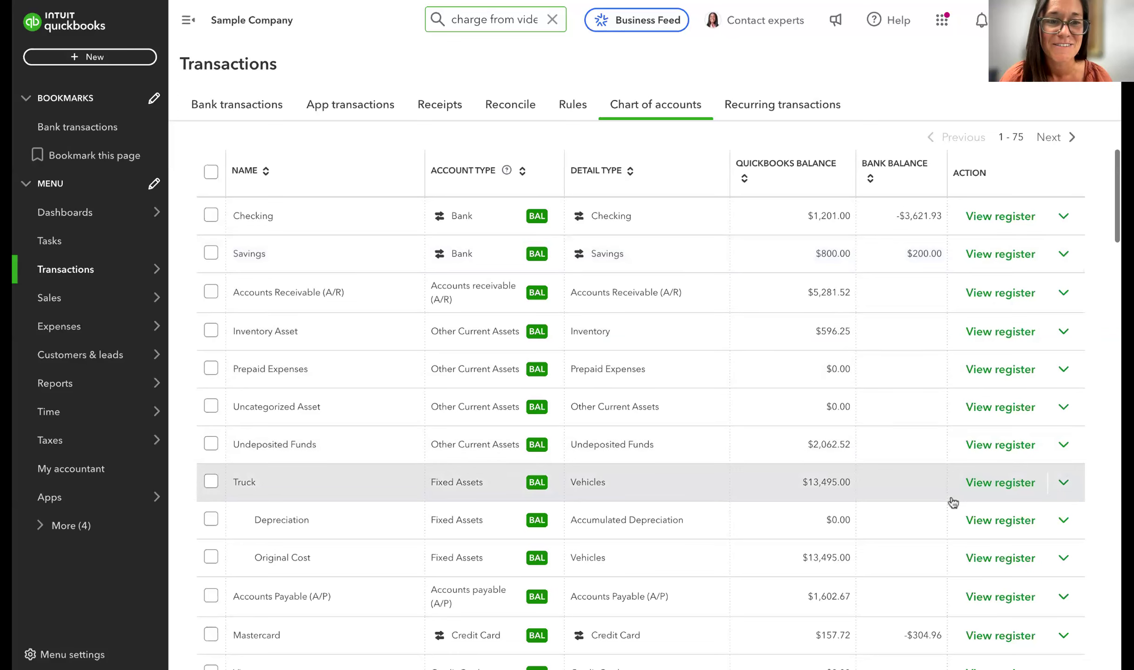
scroll(952, 502, down, 1)
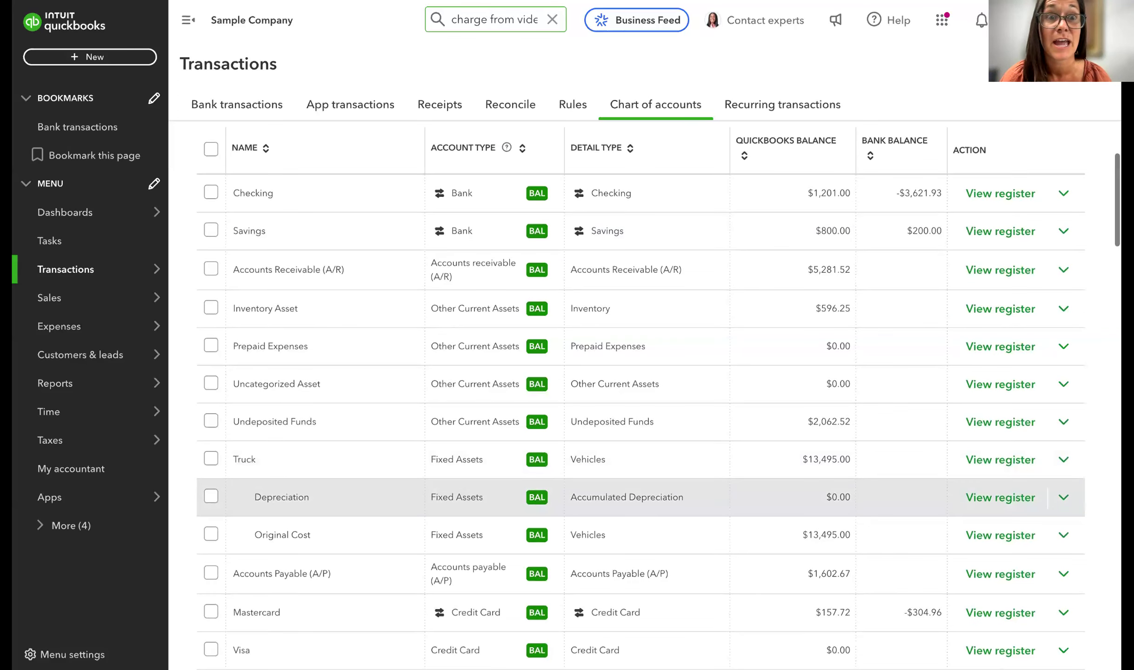
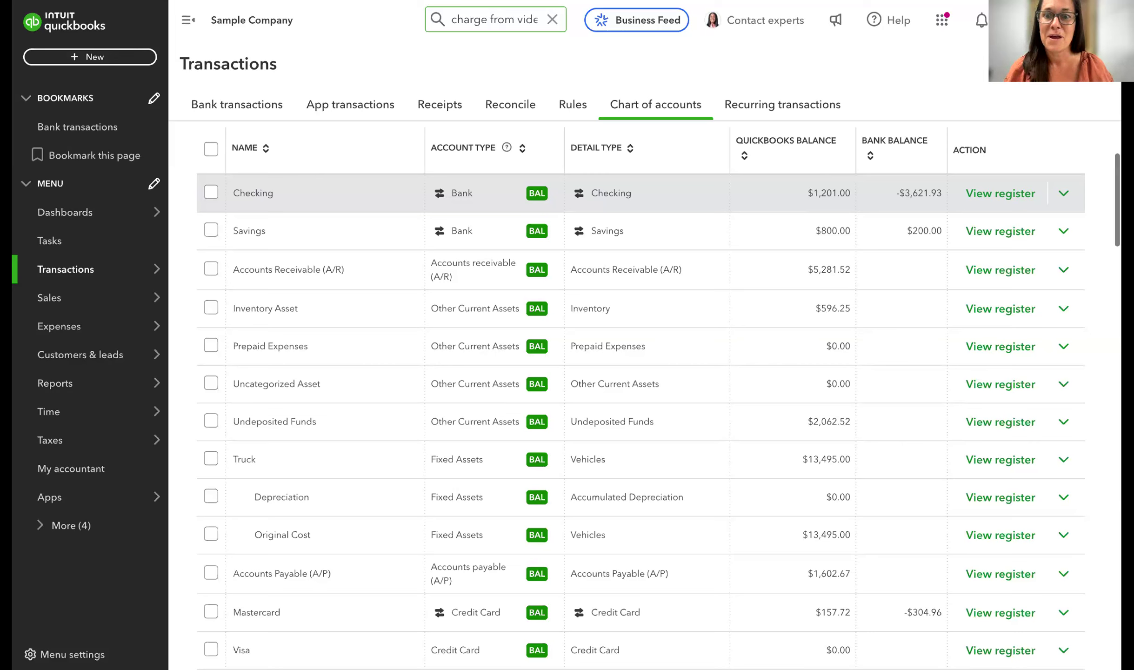
Compare the QuickBooks balance with the bank balance for the Checking and Savings accounts and glance over the other balance sheet accounts
drag(806, 193, 849, 193)
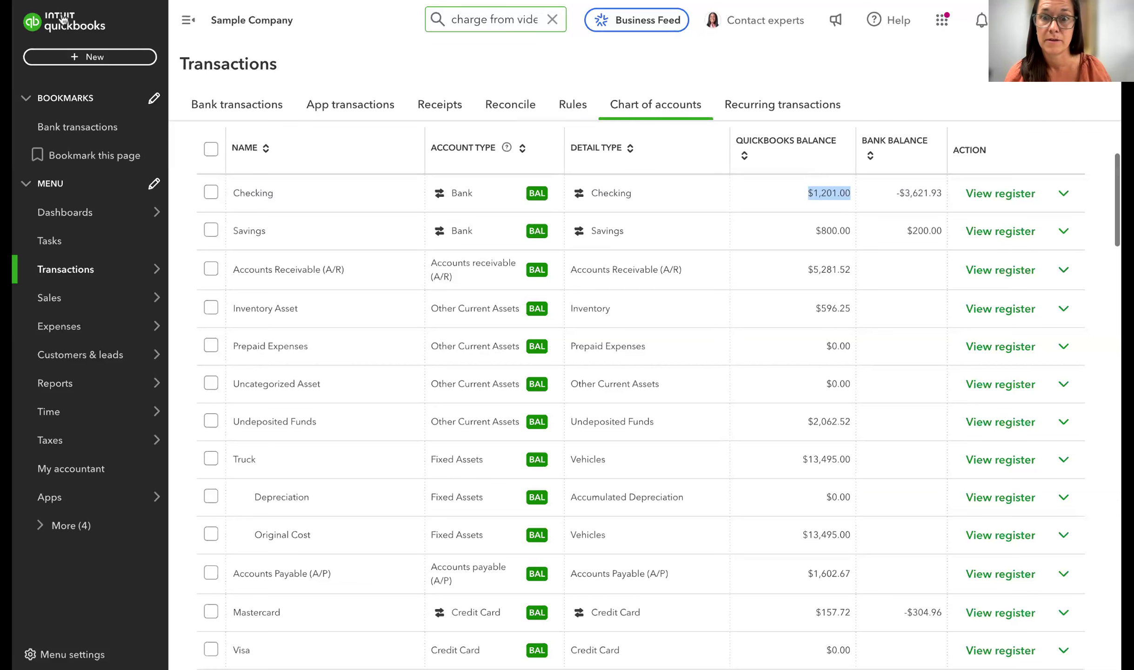
drag(895, 193, 940, 192)
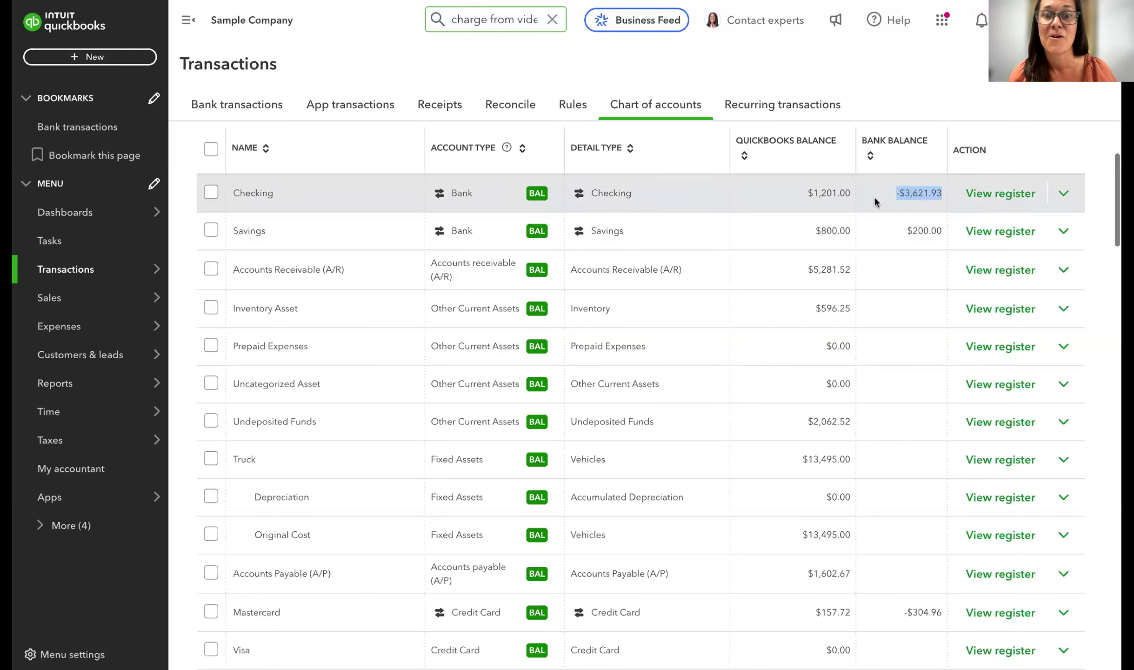
click(820, 235)
drag(821, 235, 937, 230)
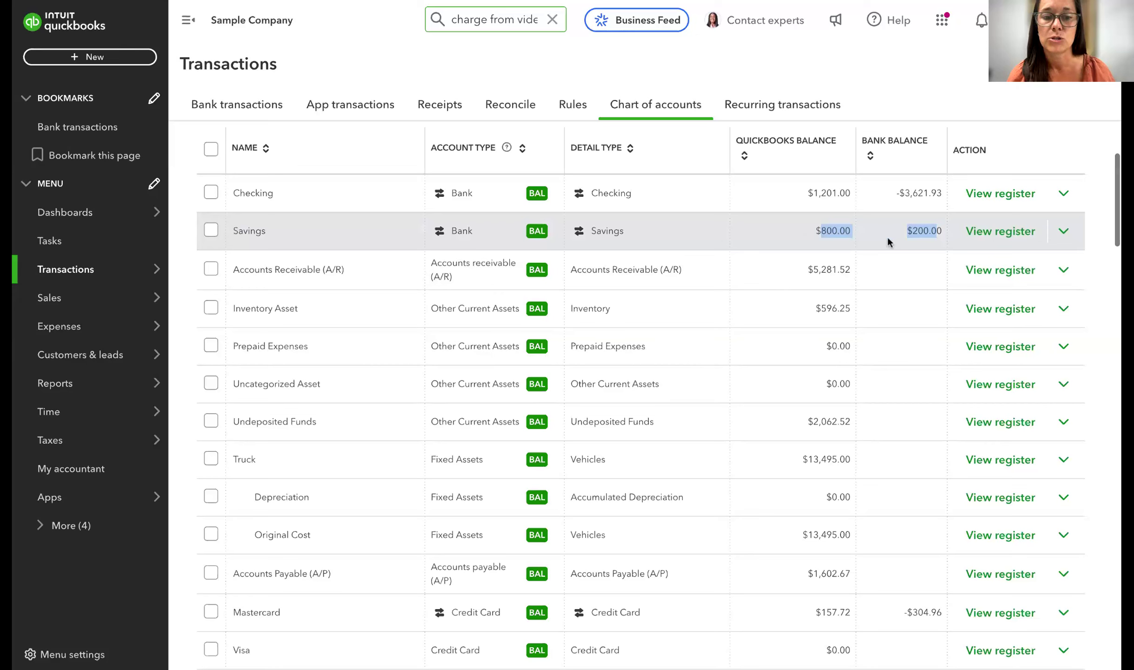
click(913, 232)
drag(912, 232, 943, 228)
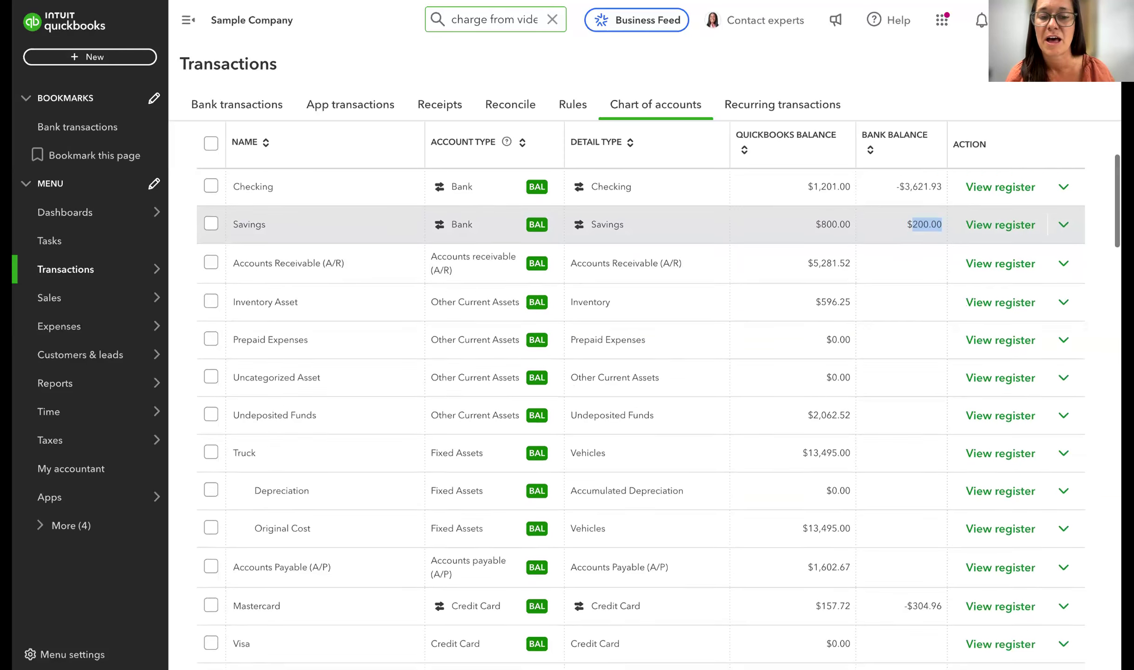
scroll(642, 228, down, 4)
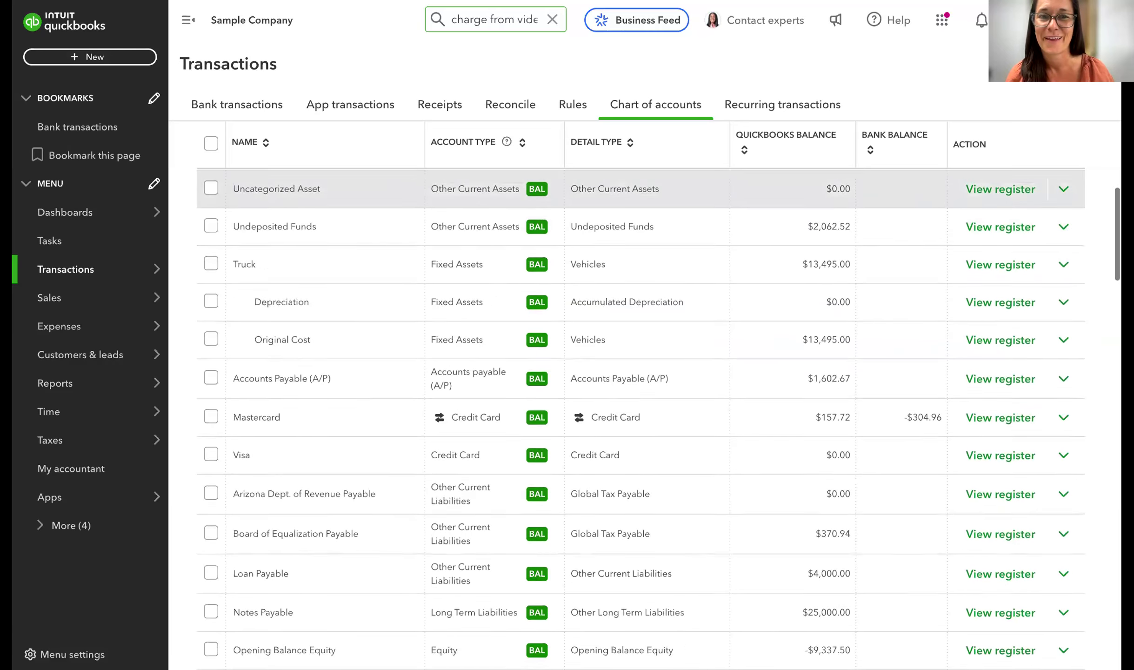
scroll(642, 221, up, 6)
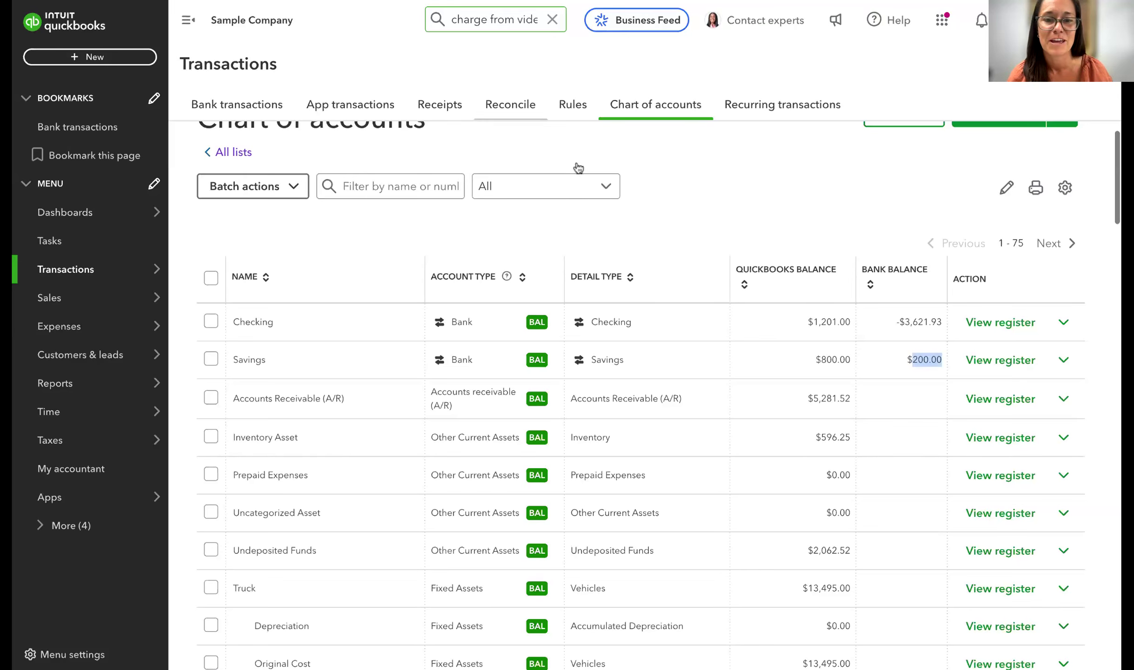
Look through the income, cost of goods sold and expense accounts to the end of the list and show the second page of accounts
click(673, 221)
scroll(675, 224, down, 1)
scroll(673, 226, up, 2)
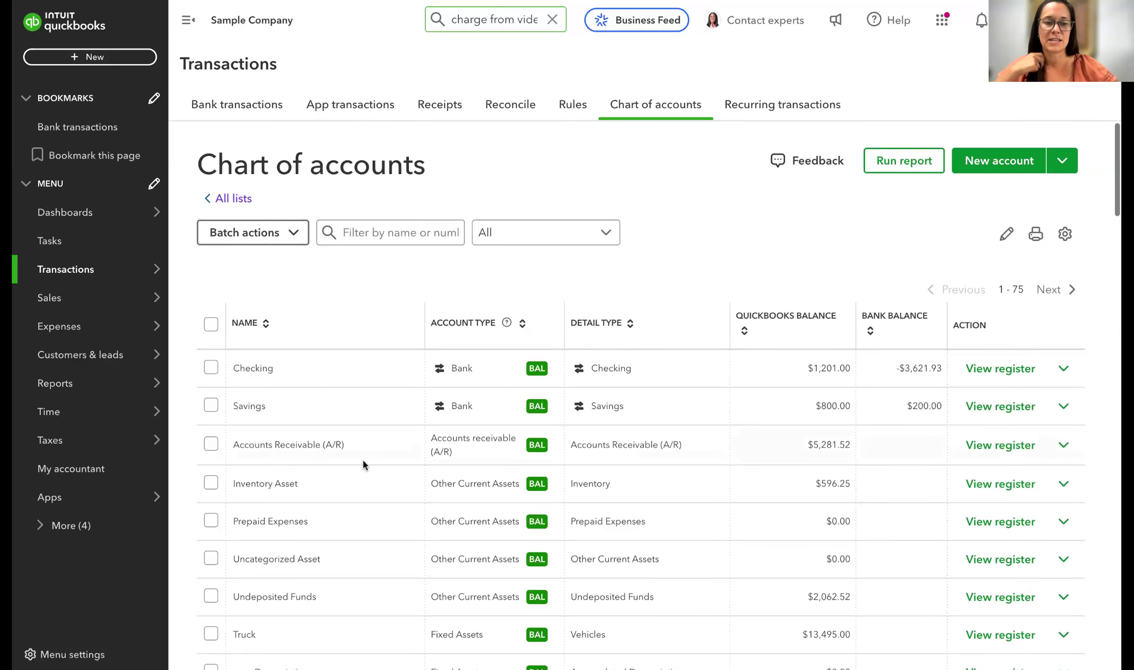
scroll(362, 458, down, 4)
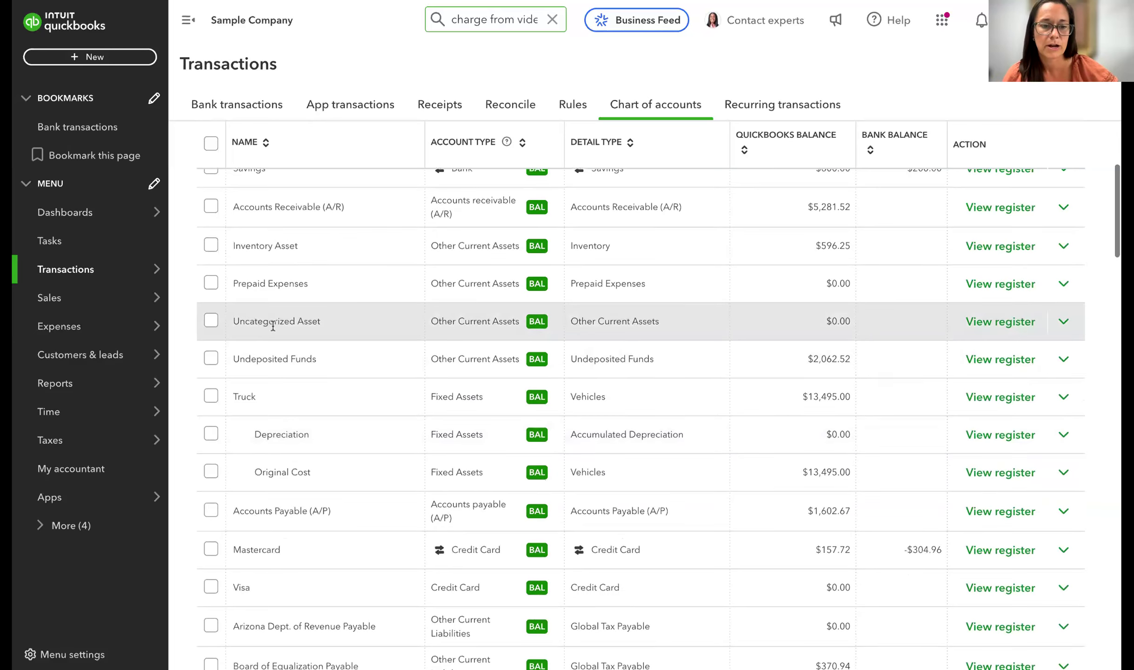
scroll(273, 325, down, 6)
scroll(273, 326, down, 10)
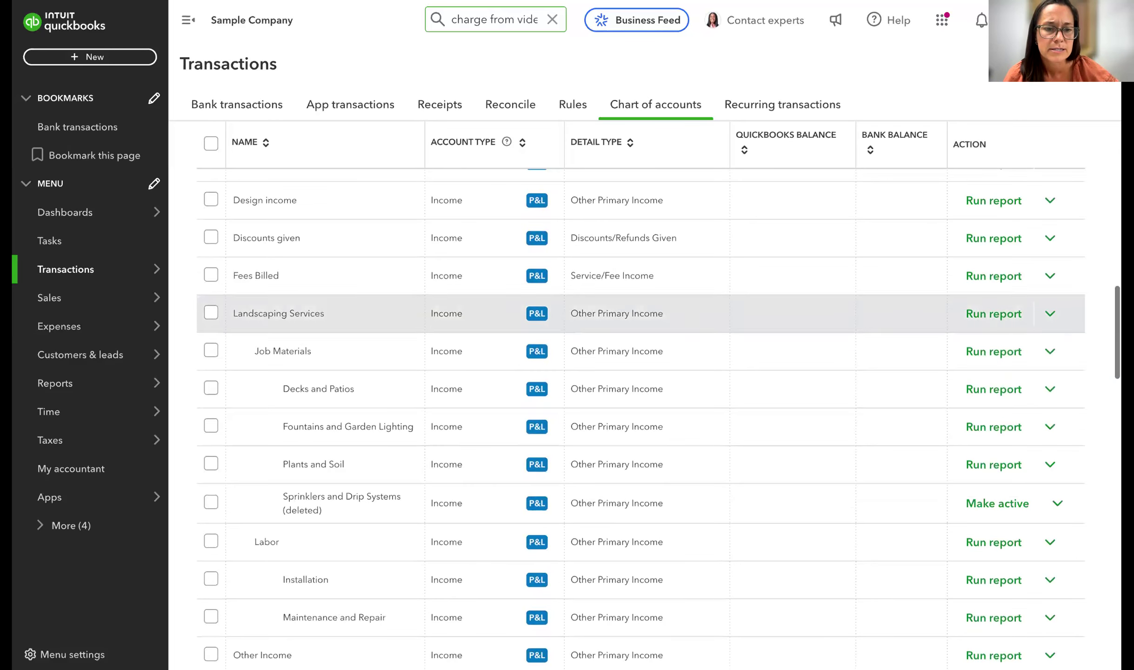
scroll(286, 533, down, 7)
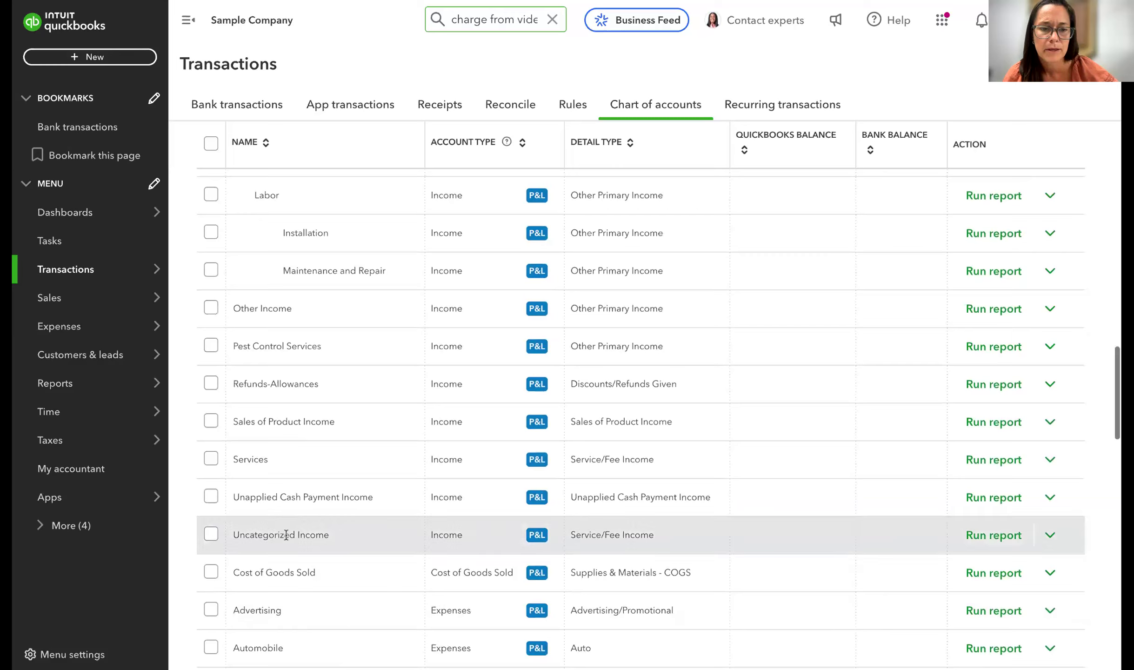
scroll(286, 533, down, 15)
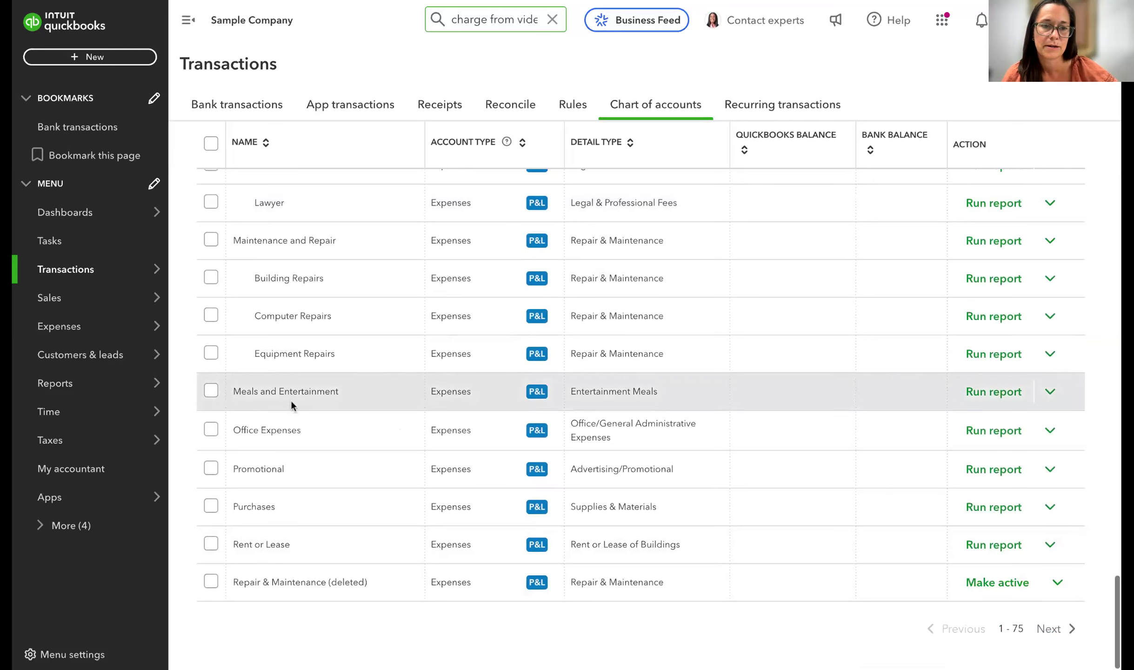
click(1052, 629)
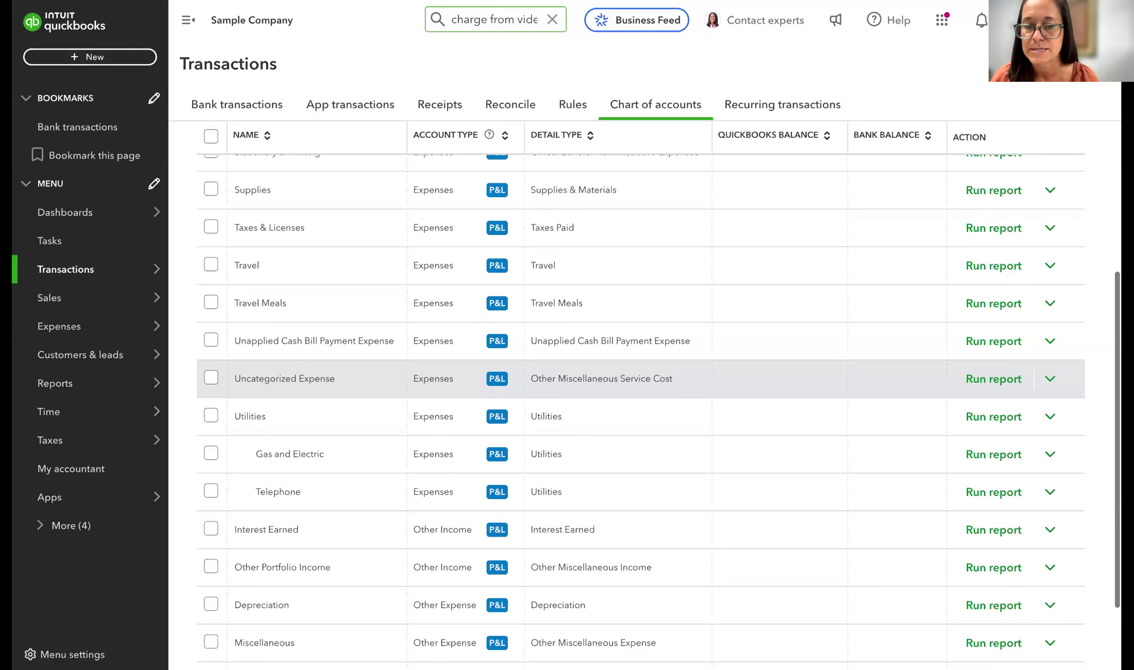
Try to make the Uncategorized Expense account inactive and dismiss the notice
scroll(531, 351, down, 1)
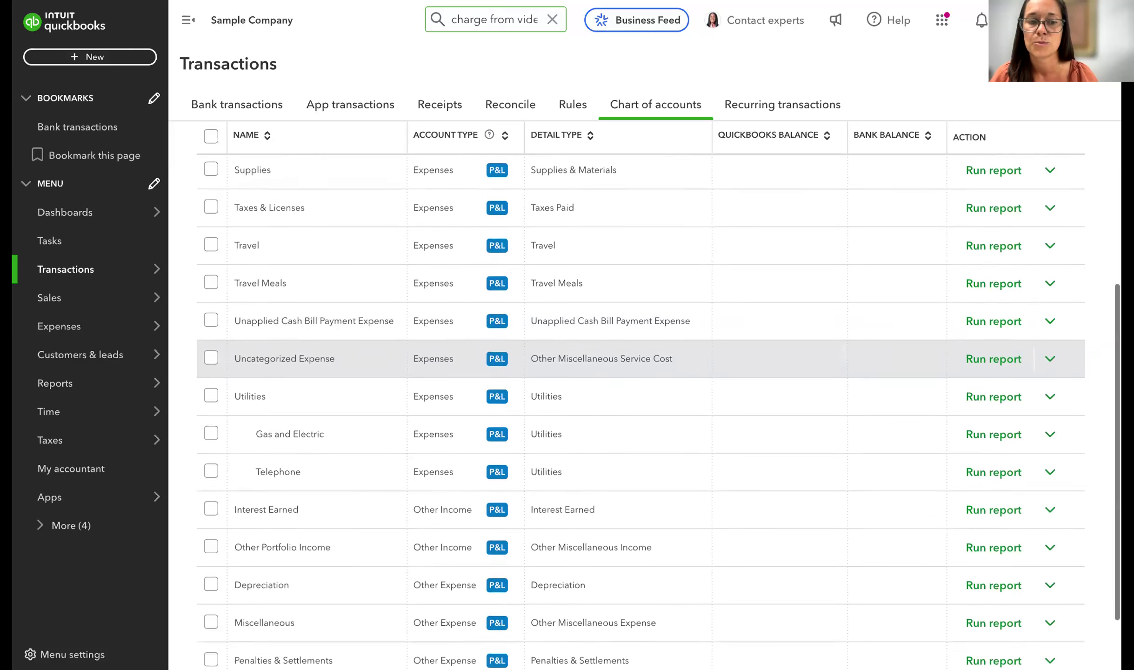
click(1051, 338)
click(906, 396)
click(665, 409)
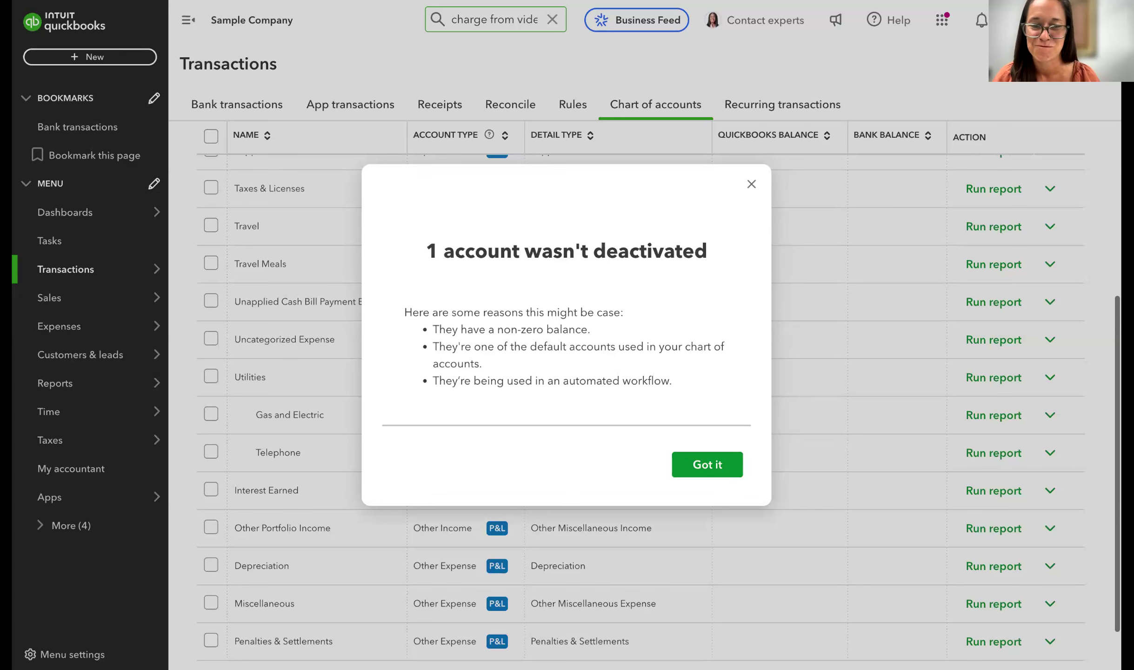
click(707, 464)
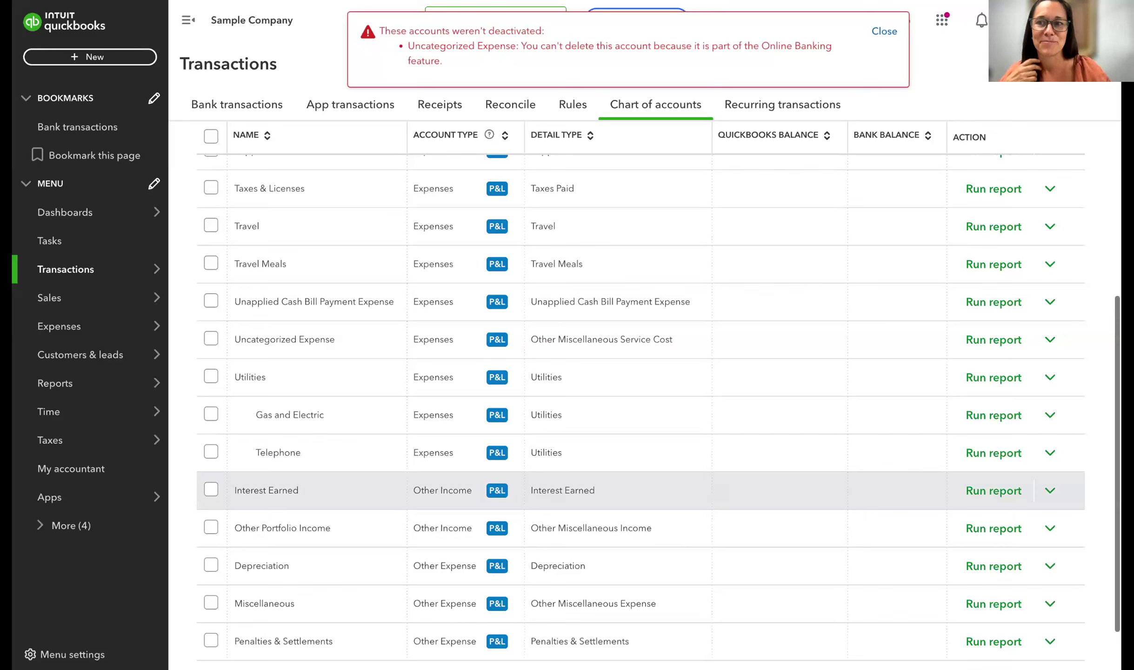
Return to the first page of accounts, open the bank transactions page and dismiss the bank connection introduction
mouse_move(158, 297)
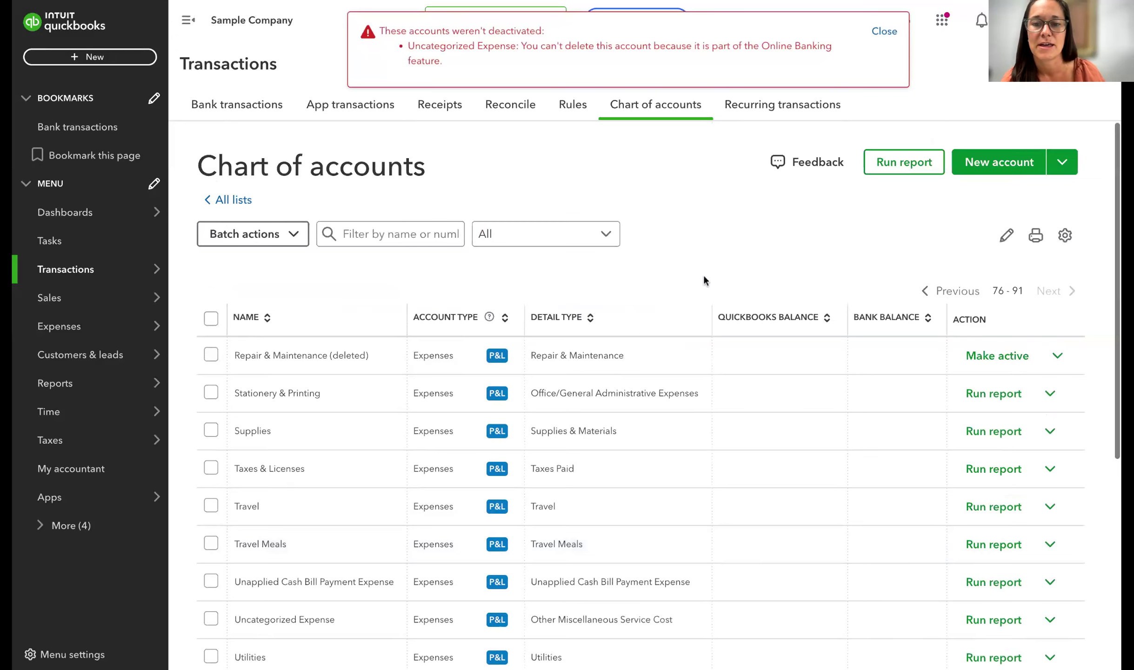
click(950, 292)
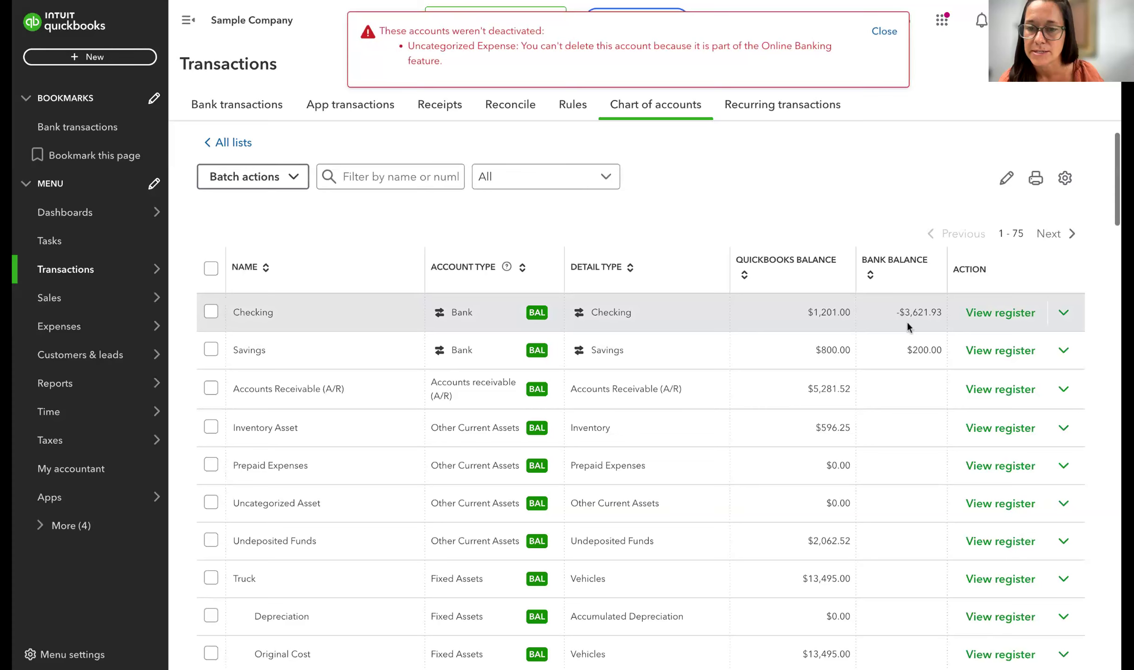
mouse_move(102, 287)
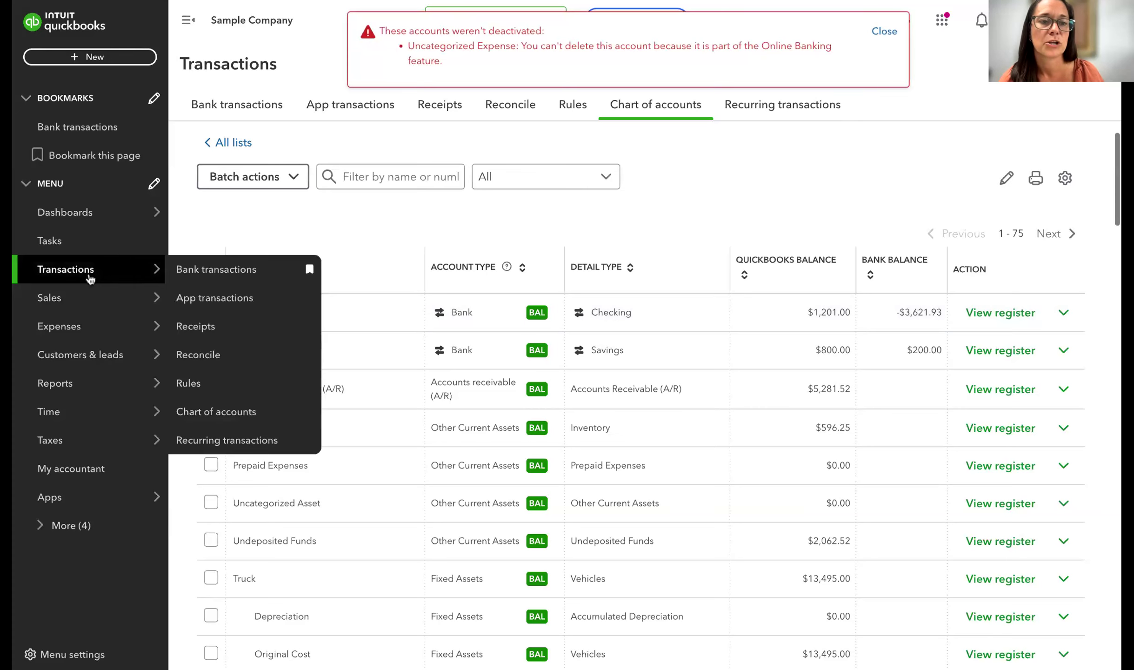
click(212, 272)
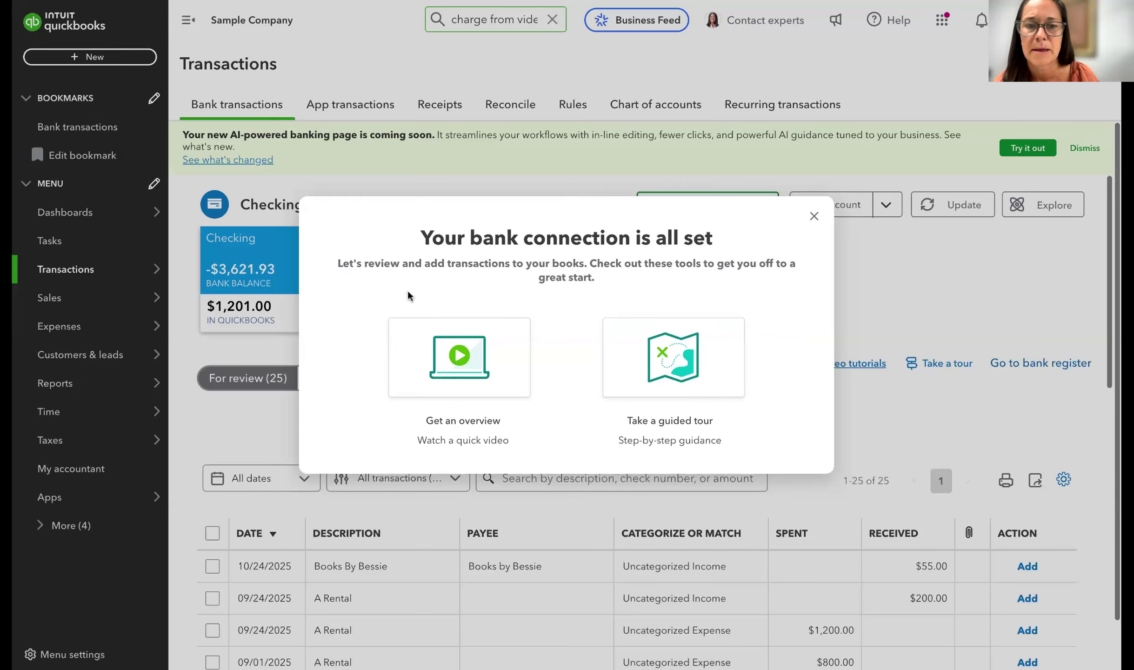
click(815, 217)
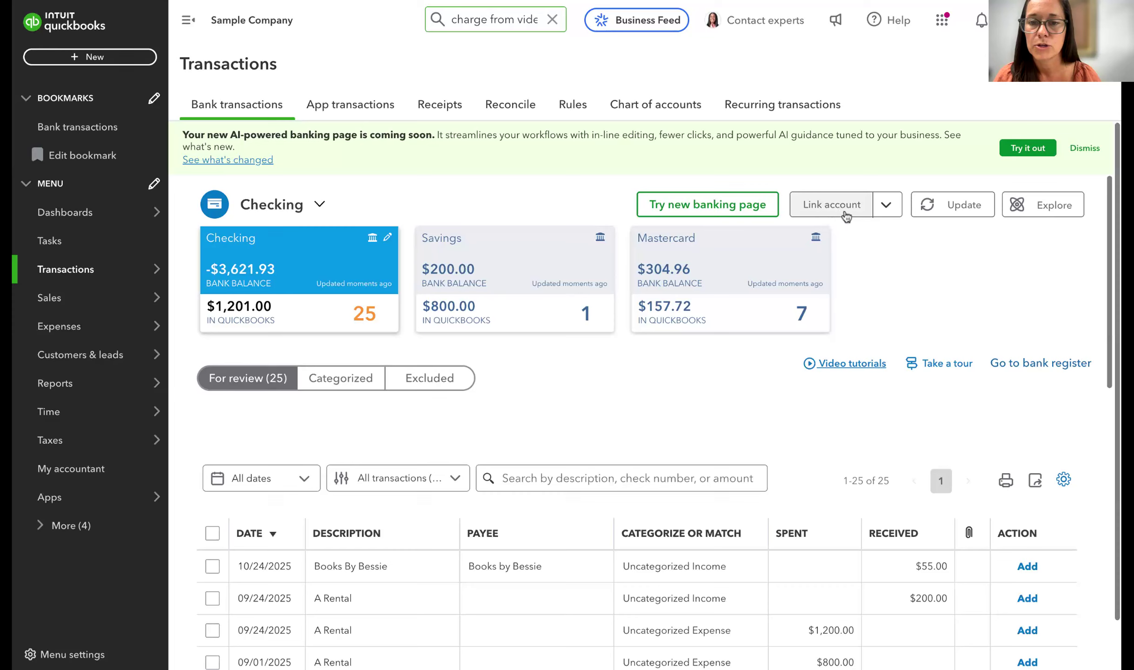
Look at how a bank account is linked by choosing Bank of America, and close the connection page without connecting
click(830, 207)
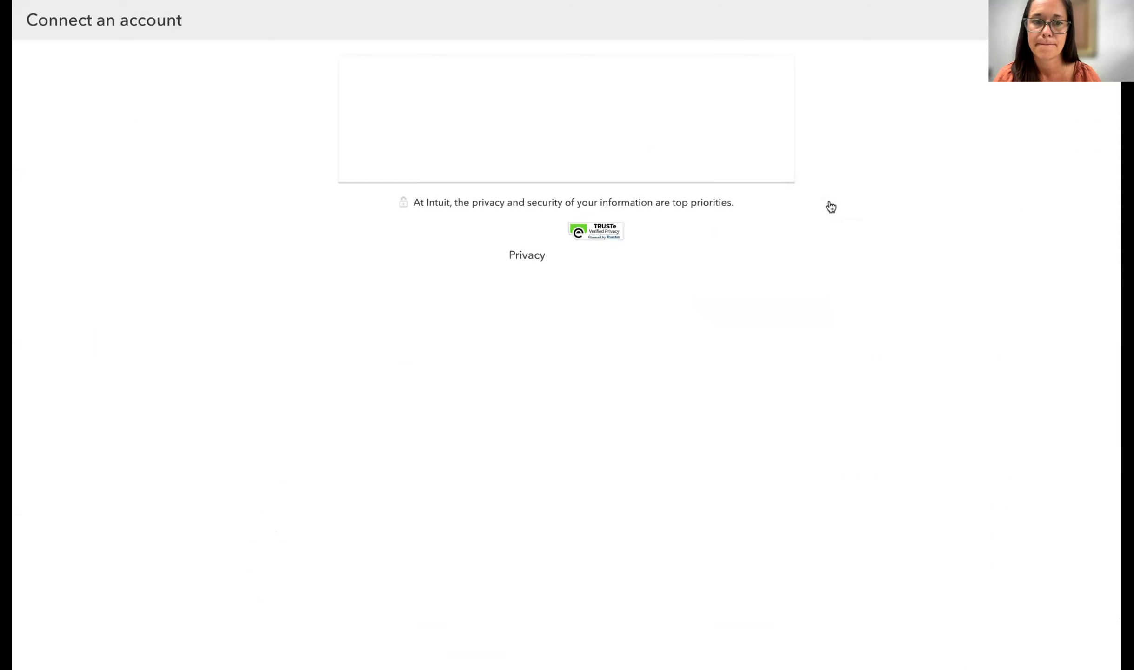
click(439, 157)
click(485, 258)
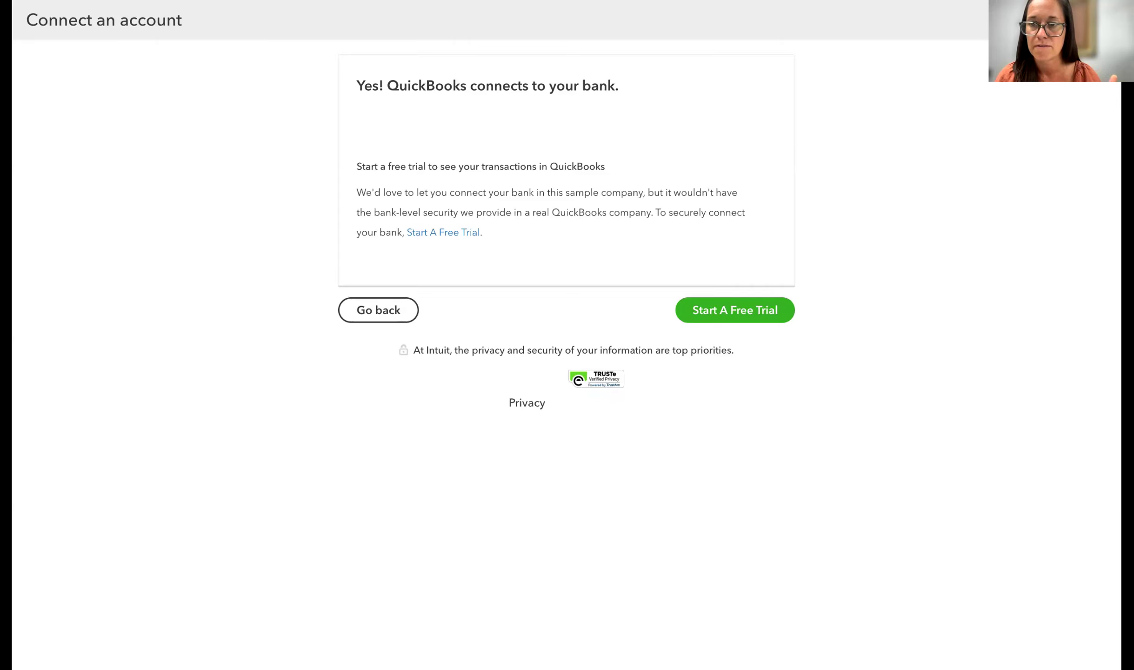
click(403, 310)
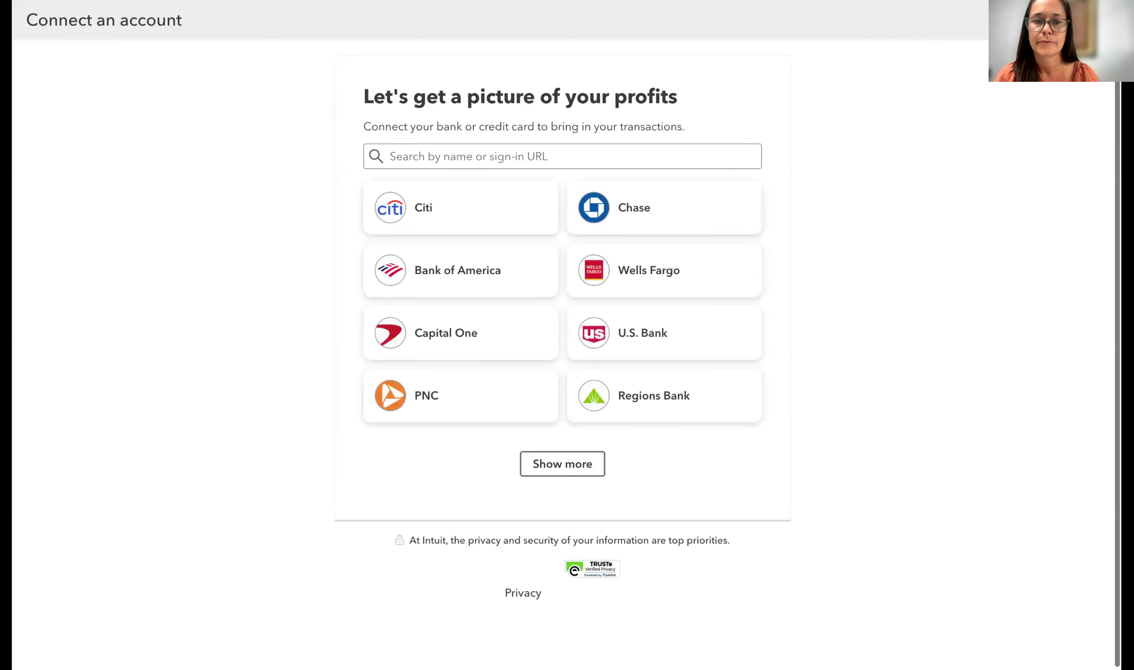
click(1101, 20)
Look over the Checking transactions waiting for review down to the oldest one, and return to the account balances
scroll(612, 392, down, 3)
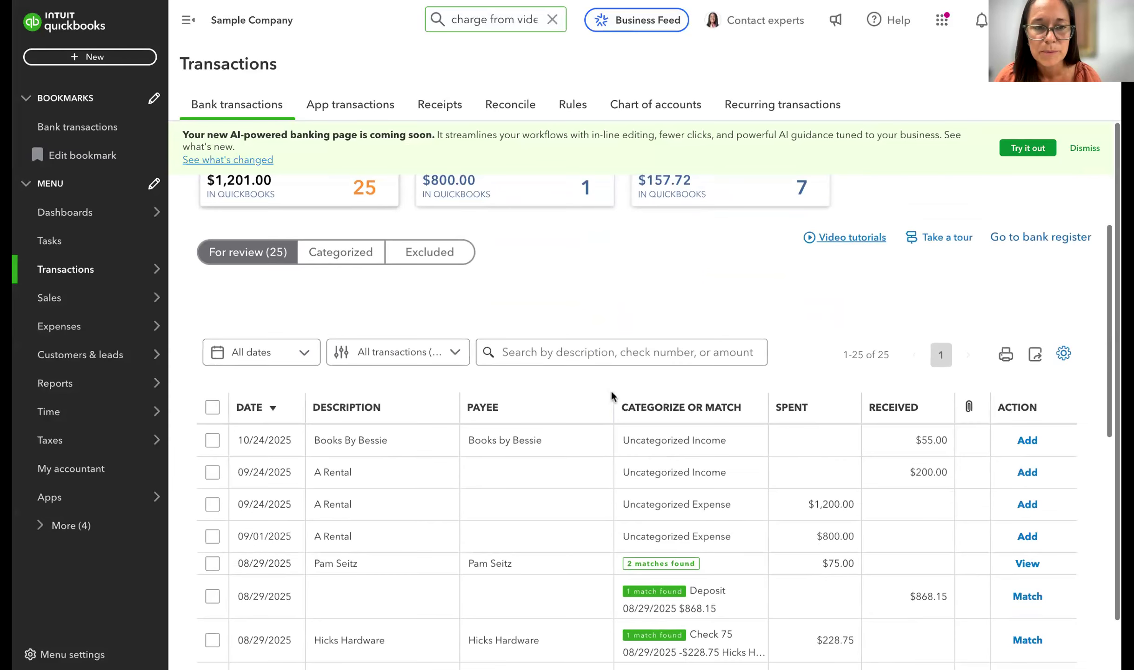
scroll(338, 284, up, 2)
scroll(510, 476, down, 8)
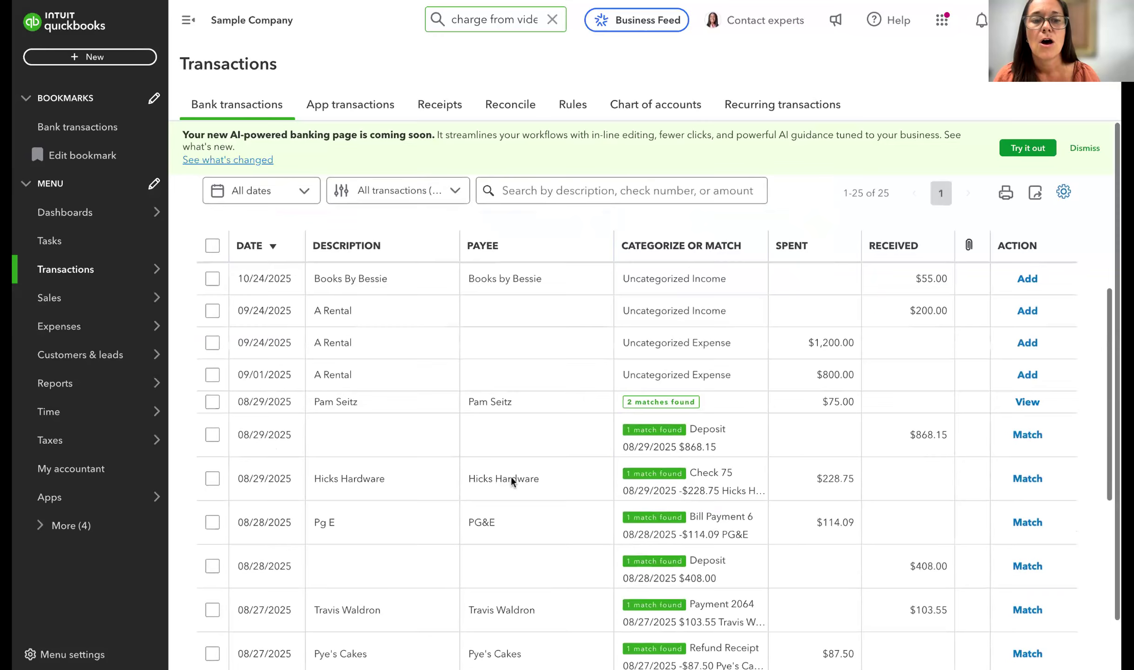
scroll(511, 477, down, 8)
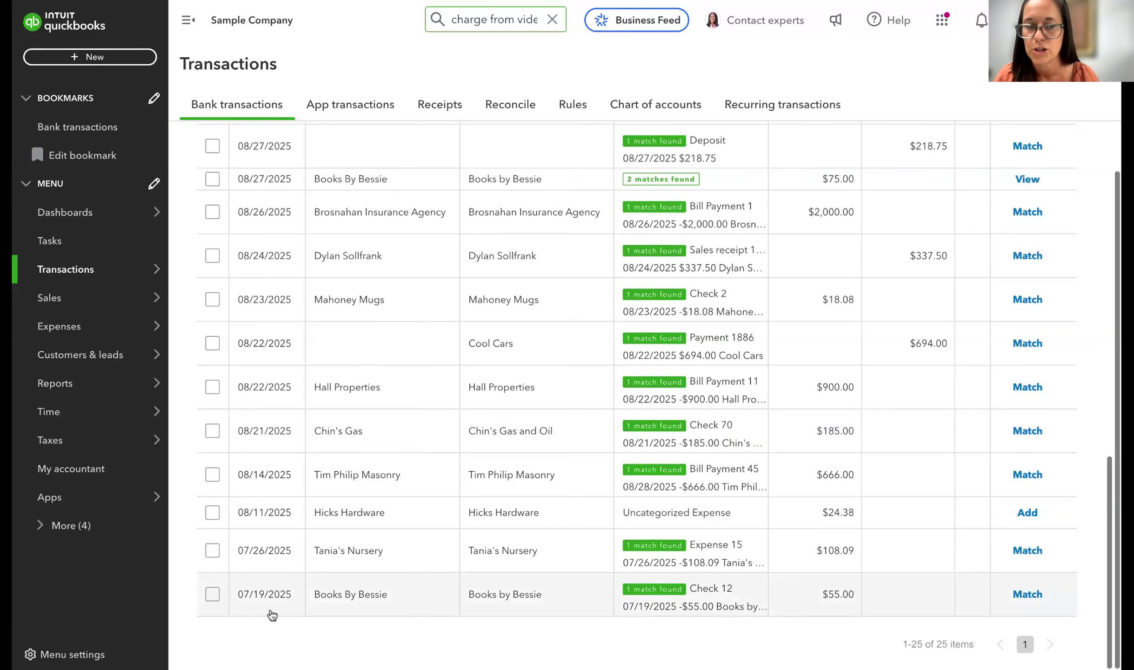
scroll(373, 483, up, 10)
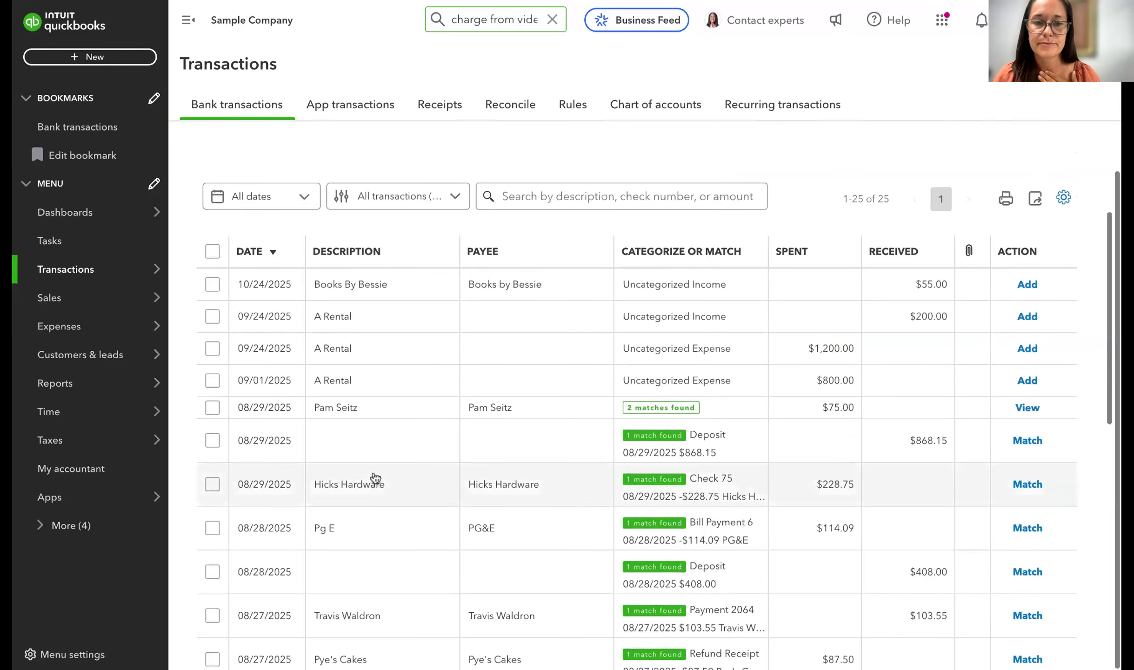
scroll(418, 321, up, 5)
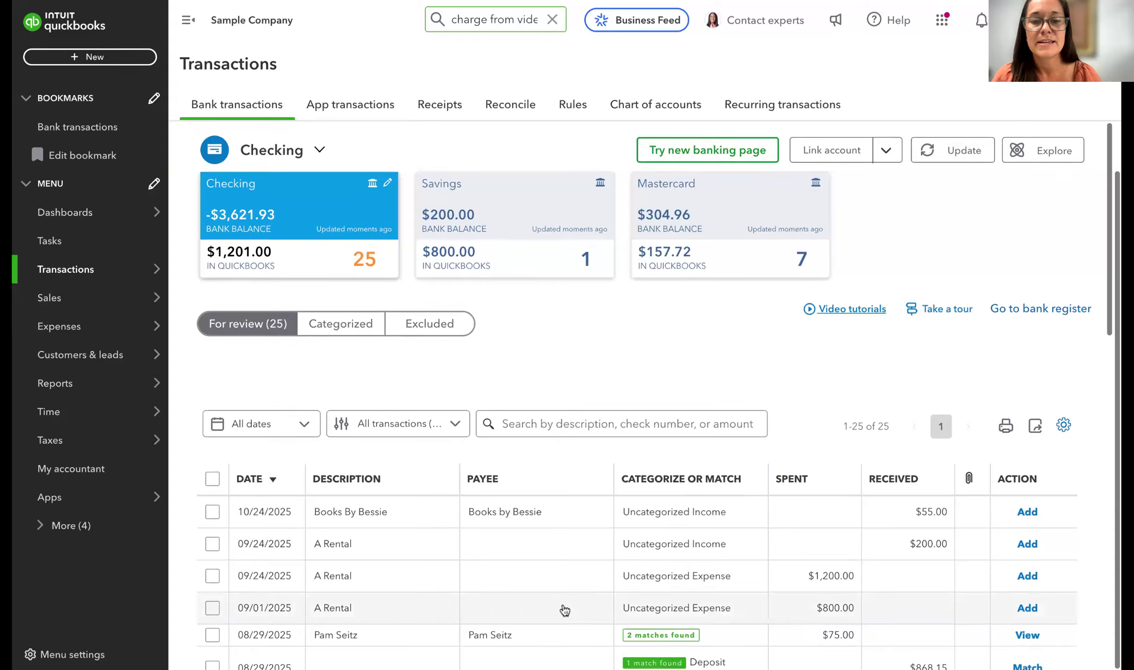
scroll(541, 414, down, 3)
scroll(529, 499, down, 3)
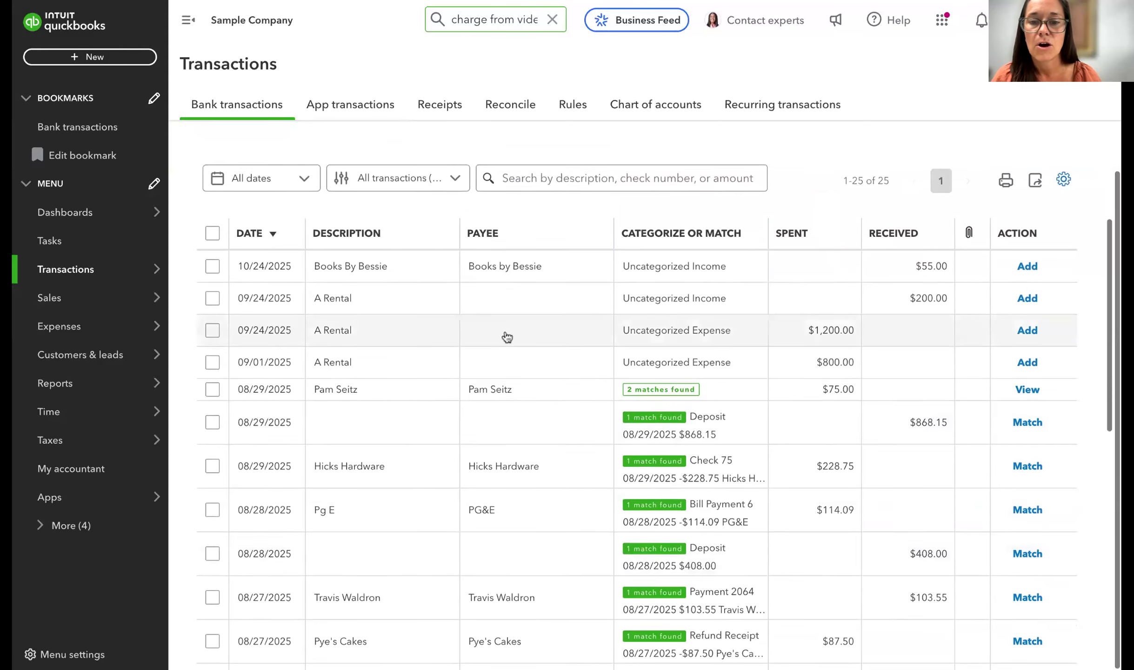
scroll(544, 431, up, 4)
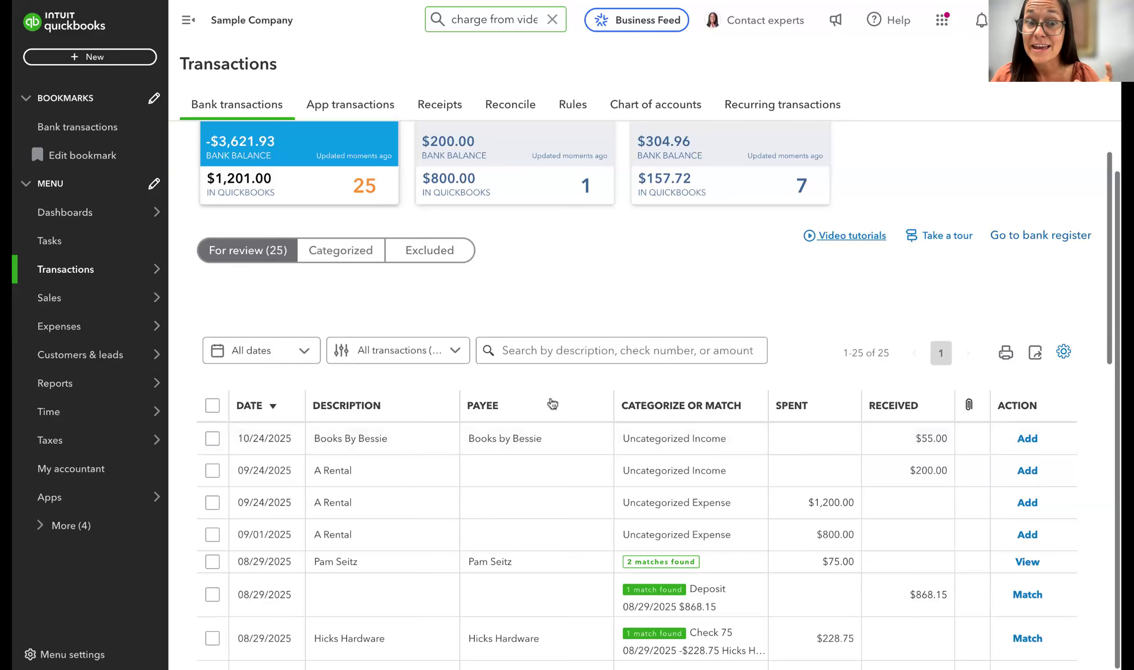
scroll(516, 321, up, 2)
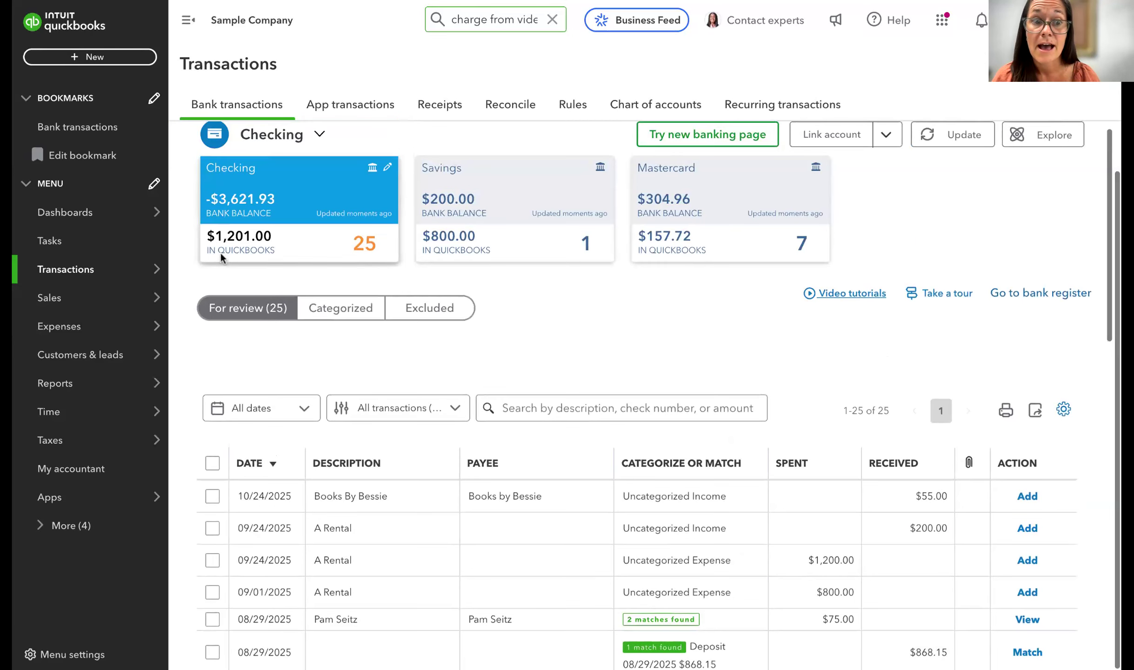
Highlight the Checking account's QuickBooks balance, check its categorized transactions and return to those waiting for review
drag(218, 237, 274, 240)
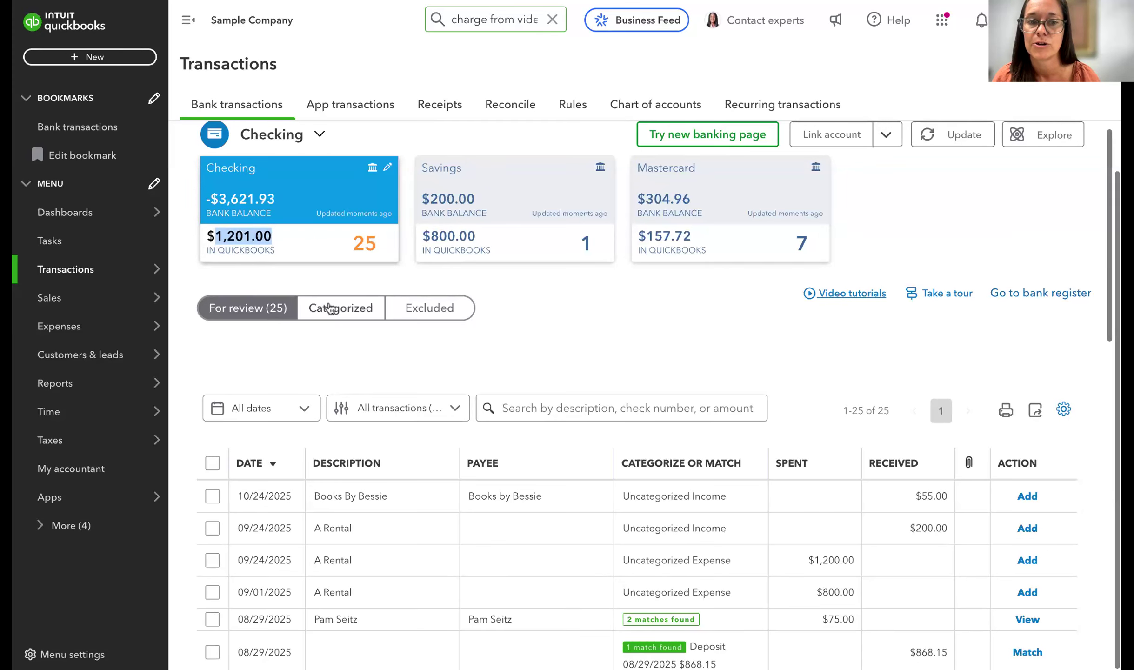
click(345, 312)
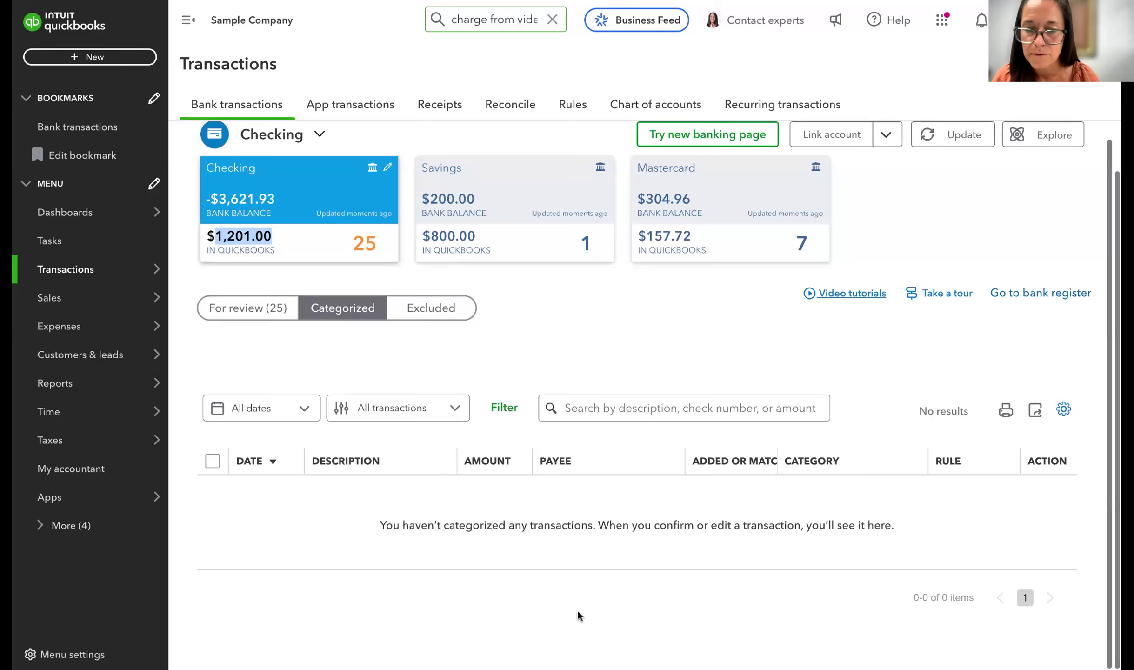
click(249, 315)
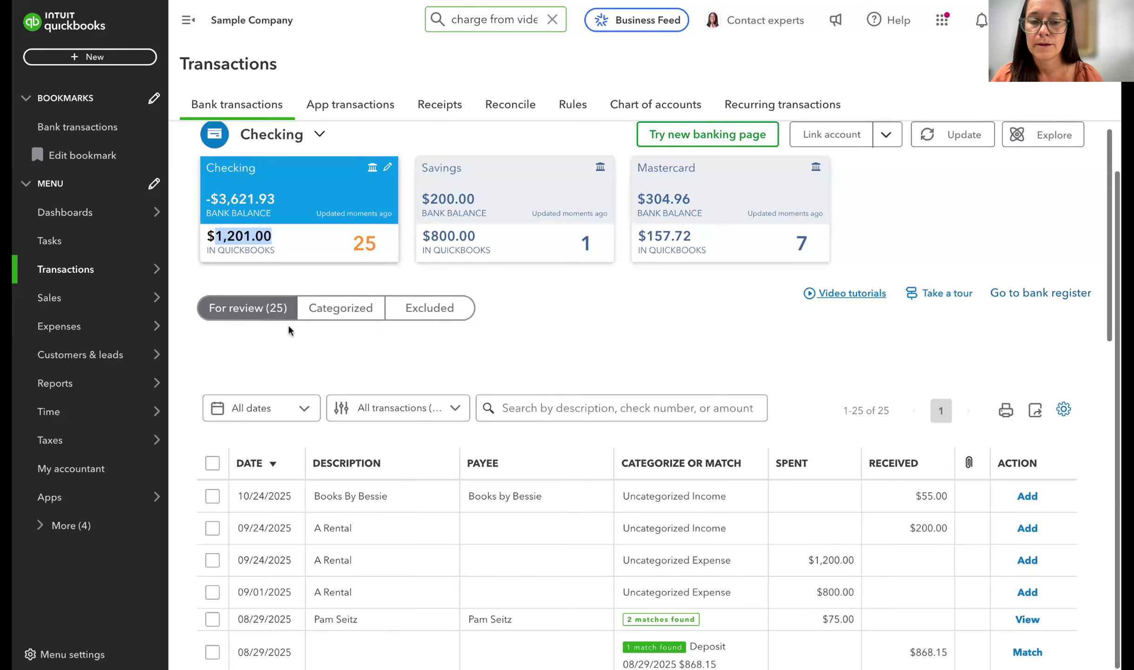
Open the $800.00 A Rental expense dated 09/01/2025 from the review list and highlight its bank detail
scroll(664, 442, down, 5)
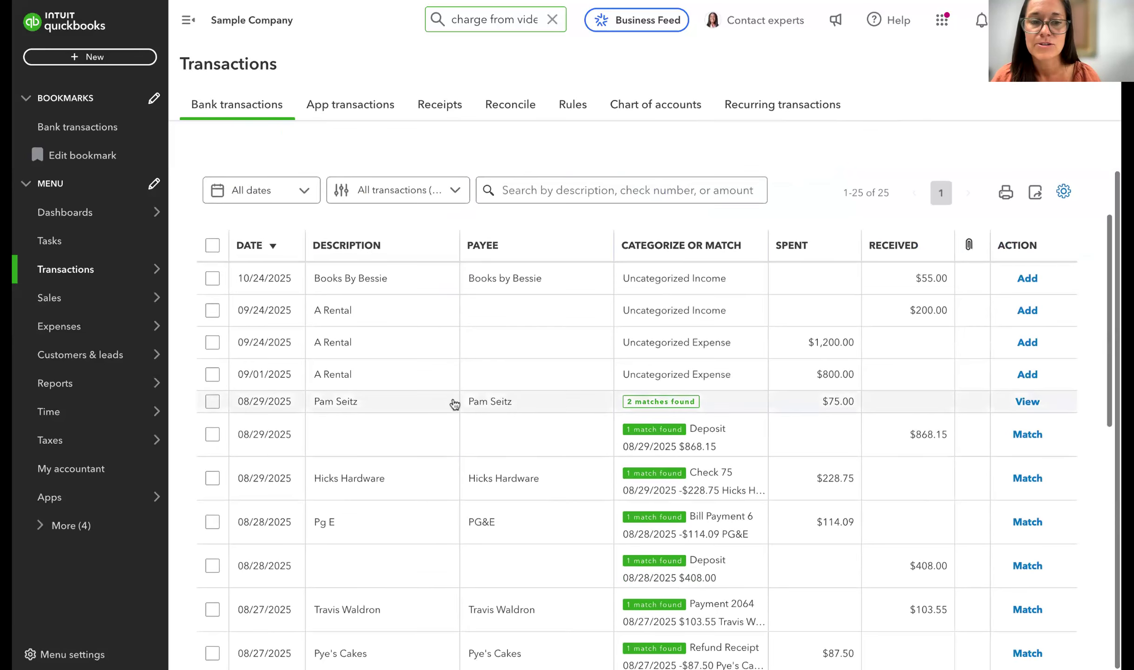
scroll(455, 404, down, 2)
scroll(463, 245, up, 3)
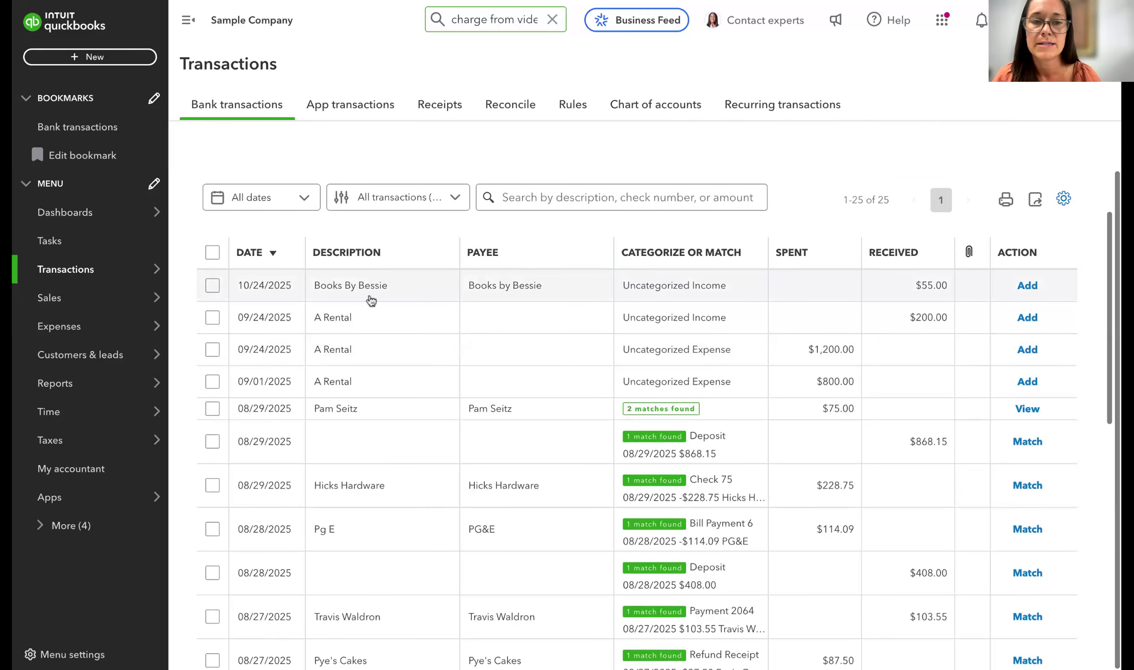
scroll(421, 336, down, 3)
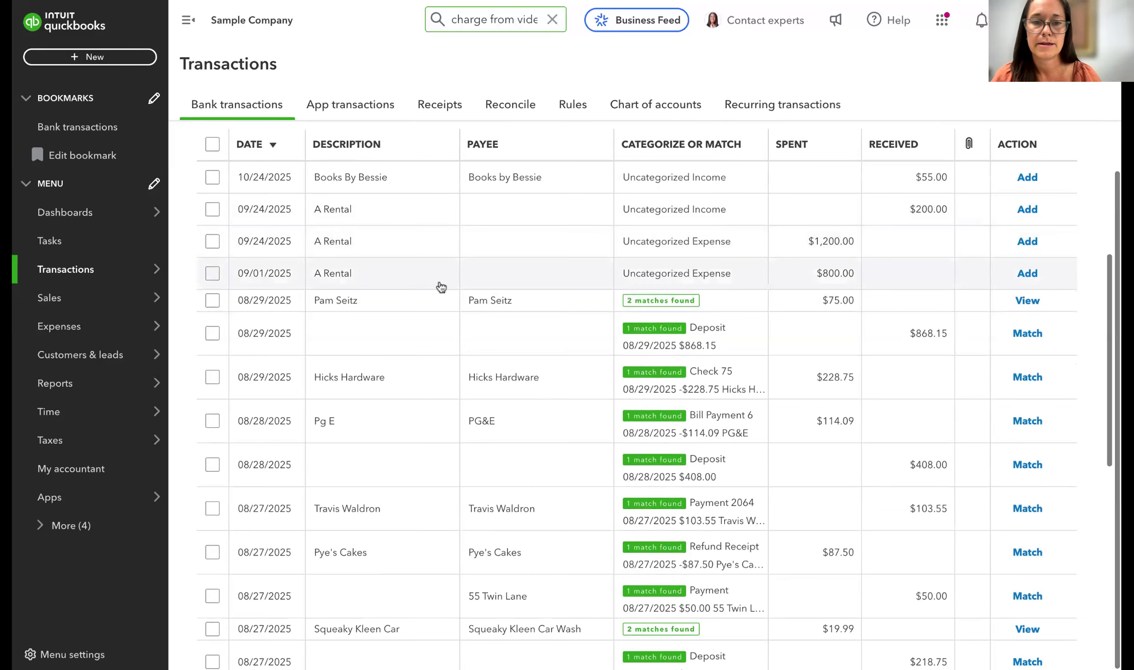
click(335, 275)
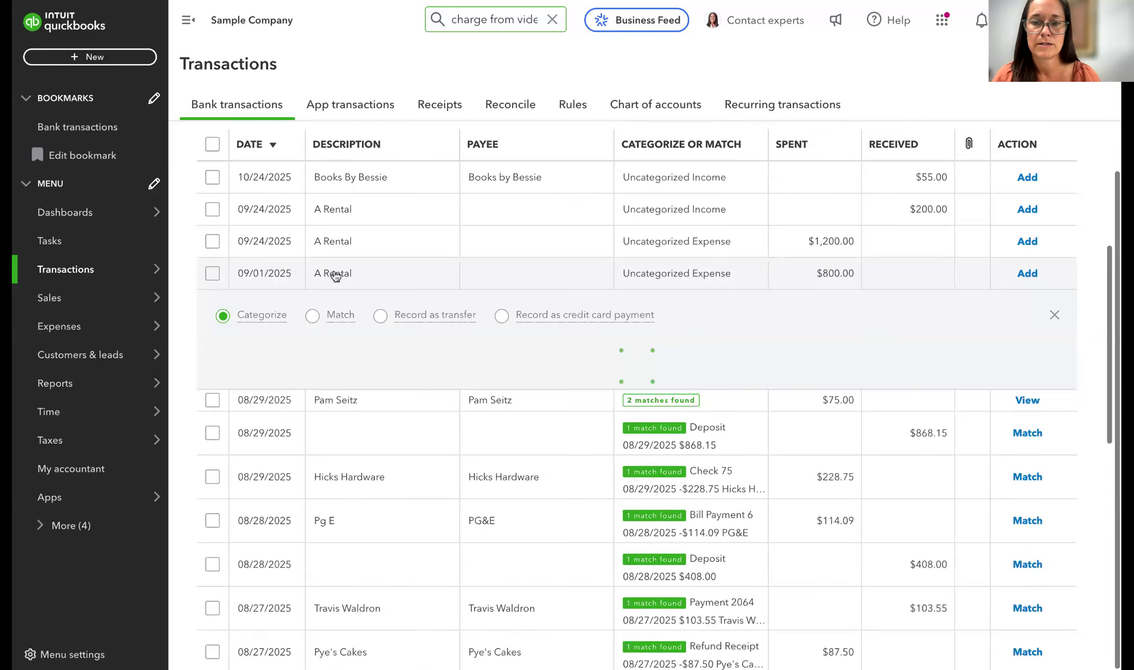
scroll(542, 311, down, 2)
click(362, 409)
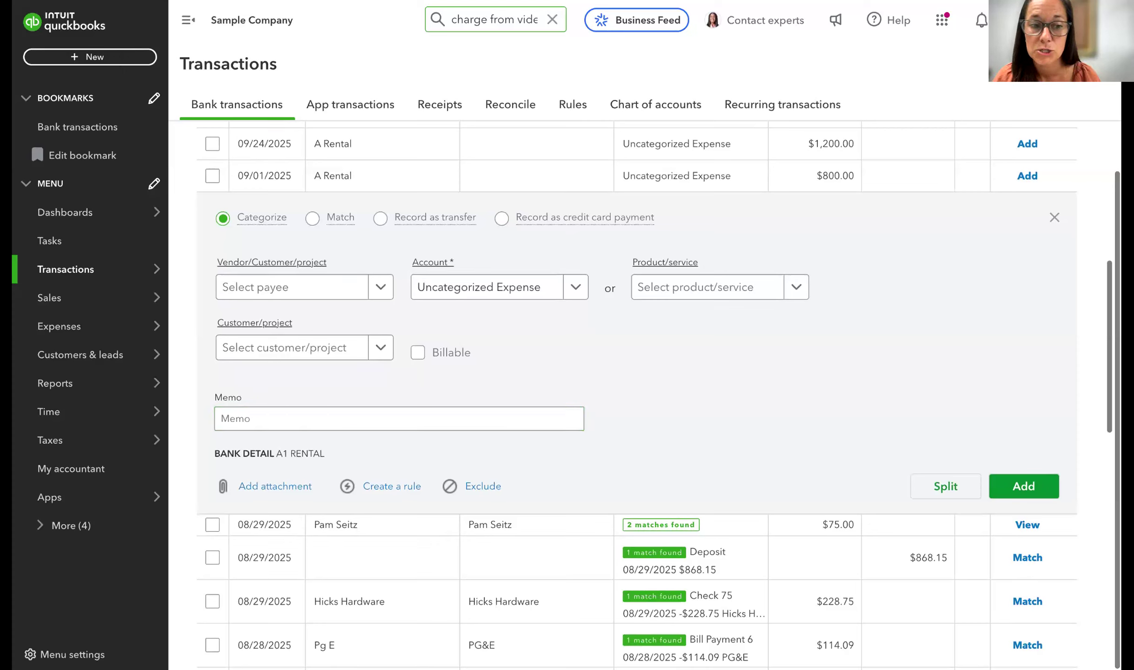
drag(215, 454, 324, 454)
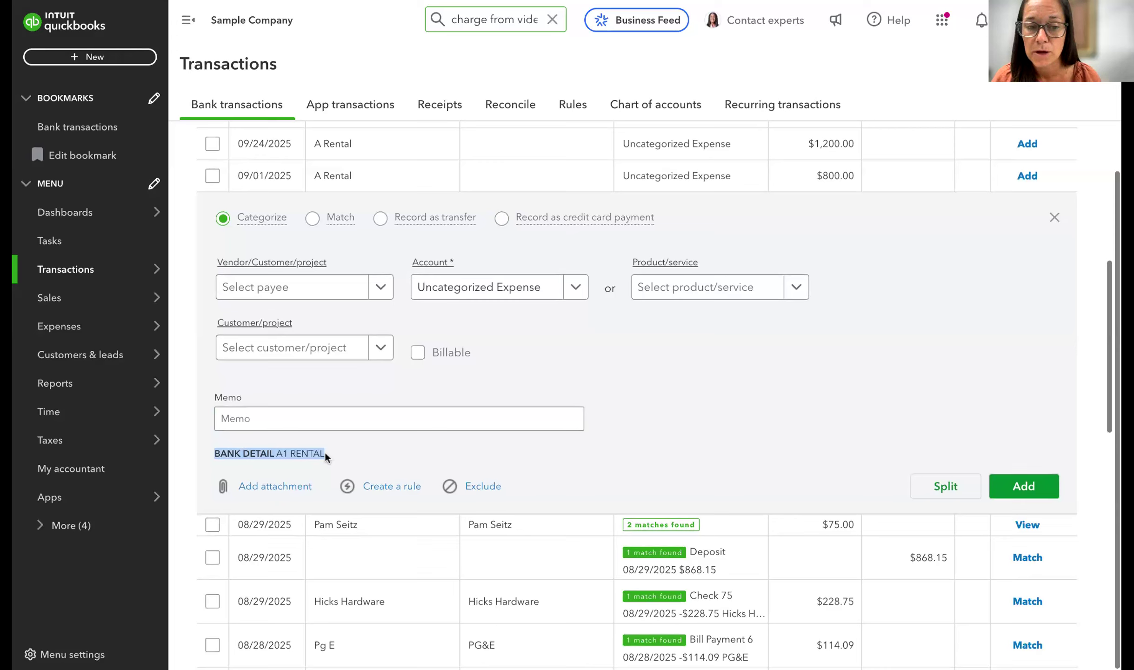
click(286, 459)
drag(325, 453, 278, 455)
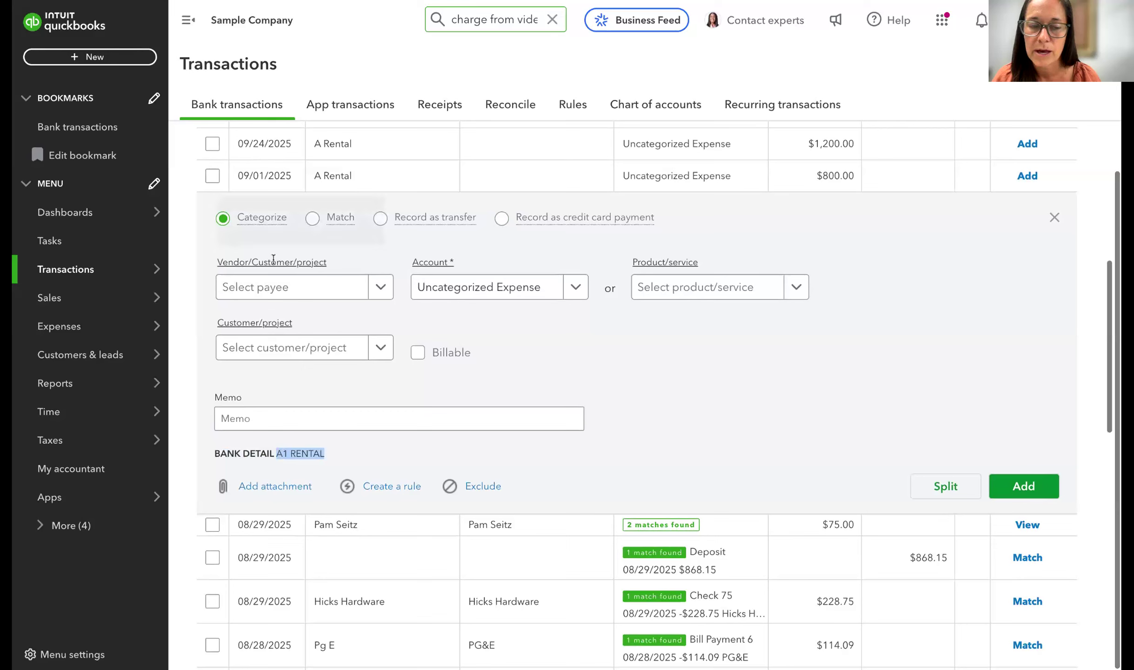
Create A1 Rental as a new vendor and use it as the payee of the $800.00 expense dated 09/01/2025
click(276, 290)
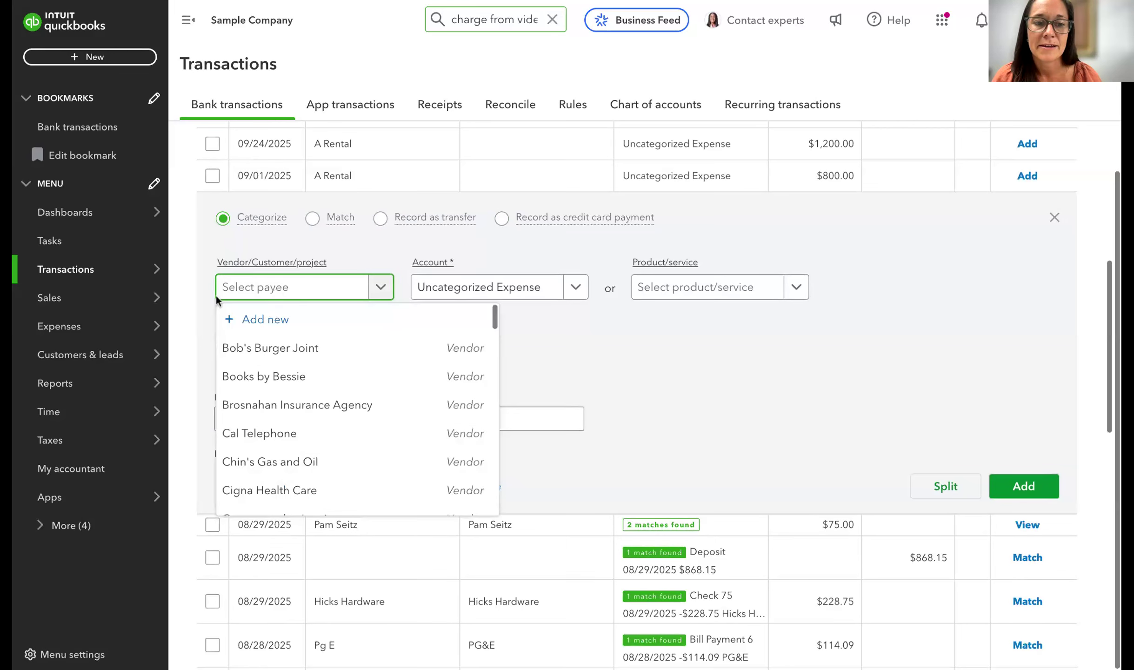
text(A1 Rental)
click(321, 320)
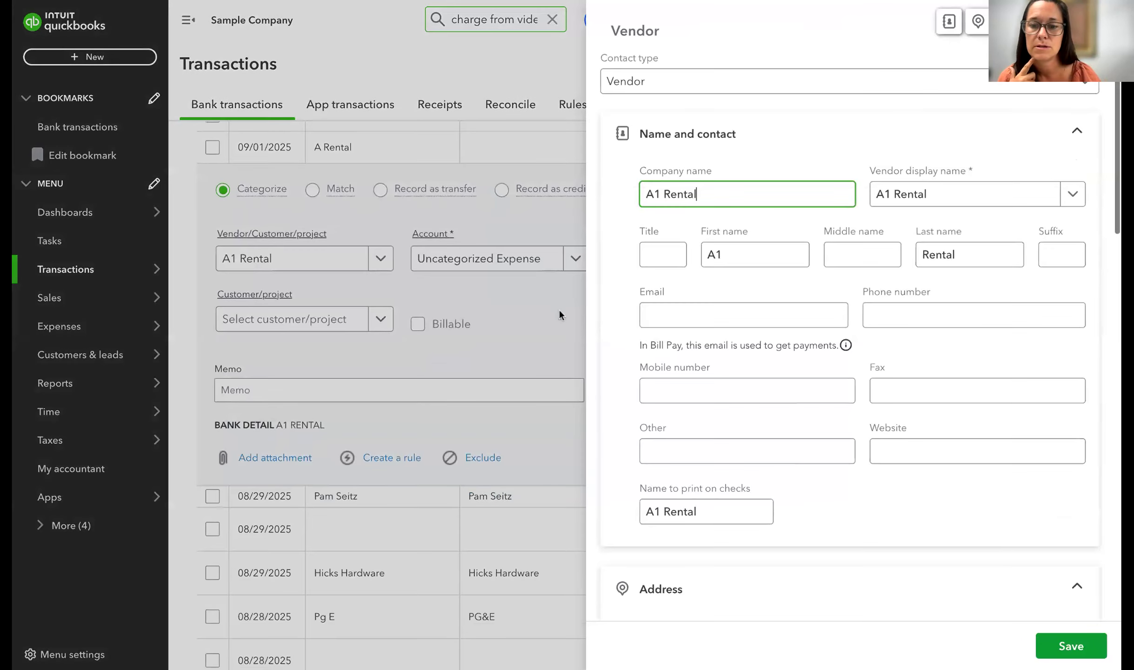
click(797, 321)
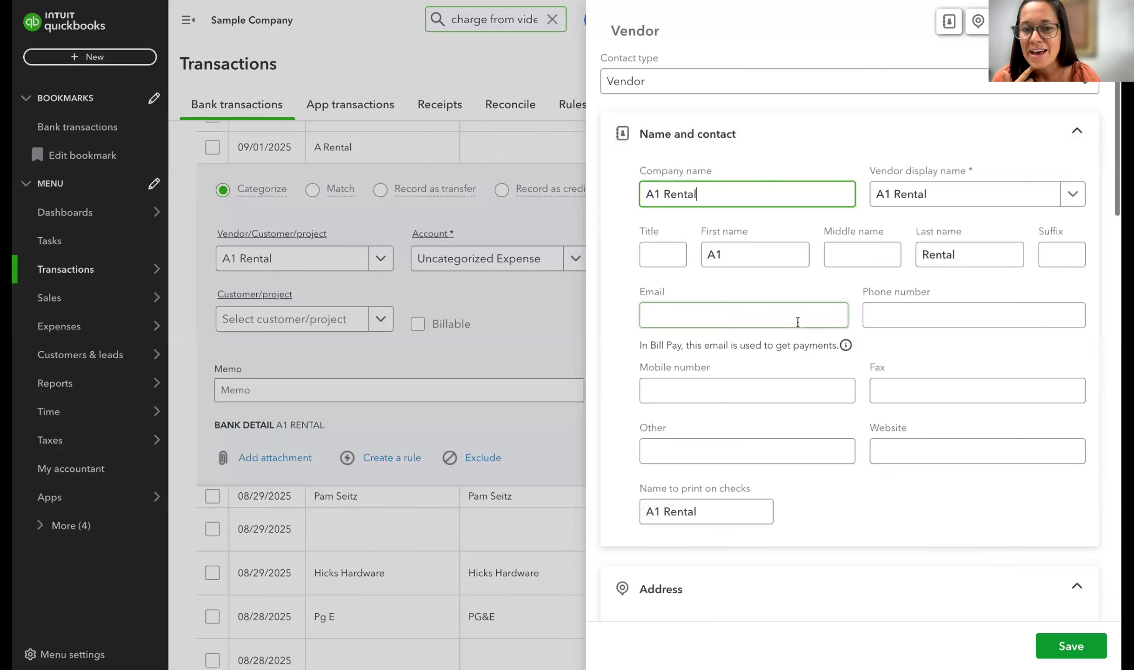
scroll(797, 322, down, 1)
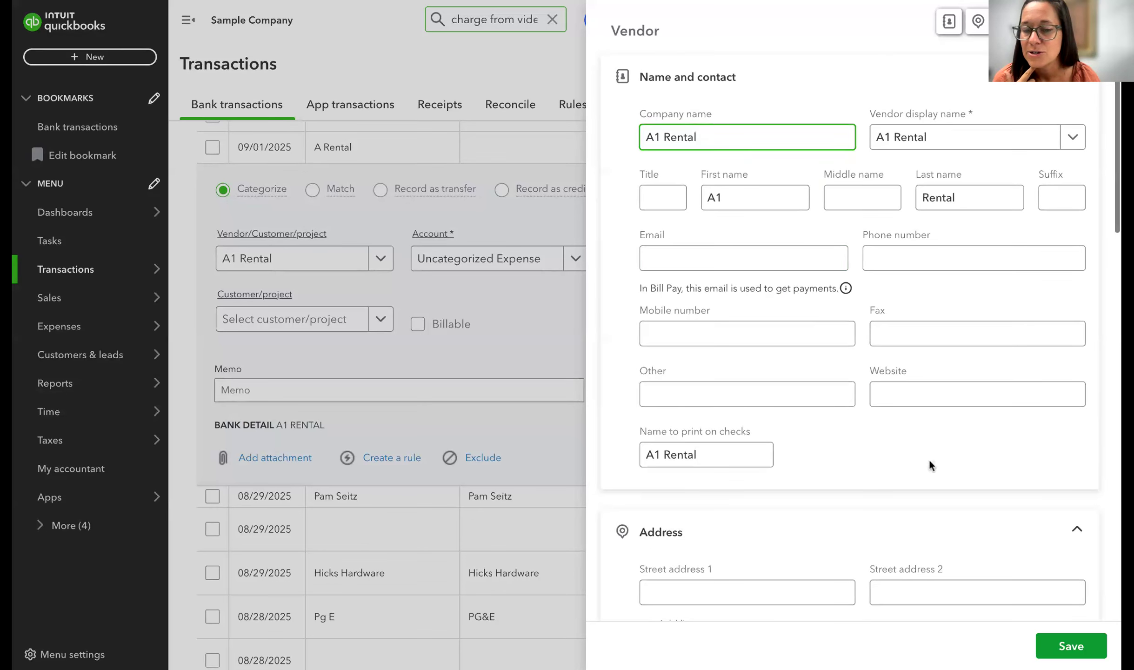
click(1070, 646)
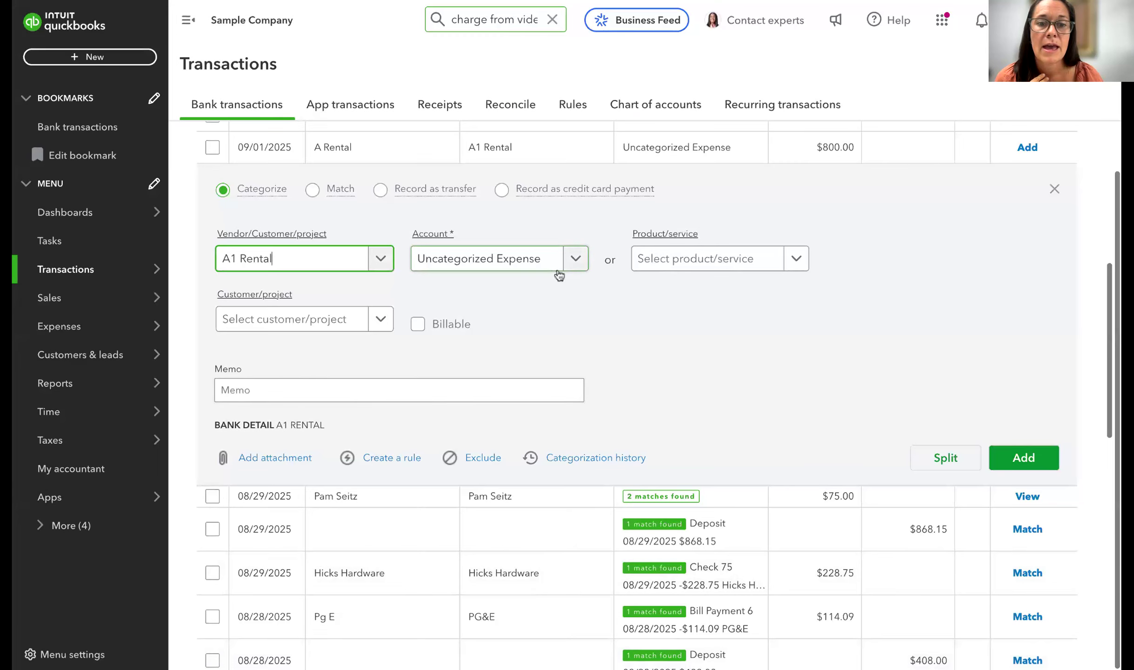
Look through the available accounts and categorize the $800.00 A1 Rental expense as Equipment Rental
click(515, 260)
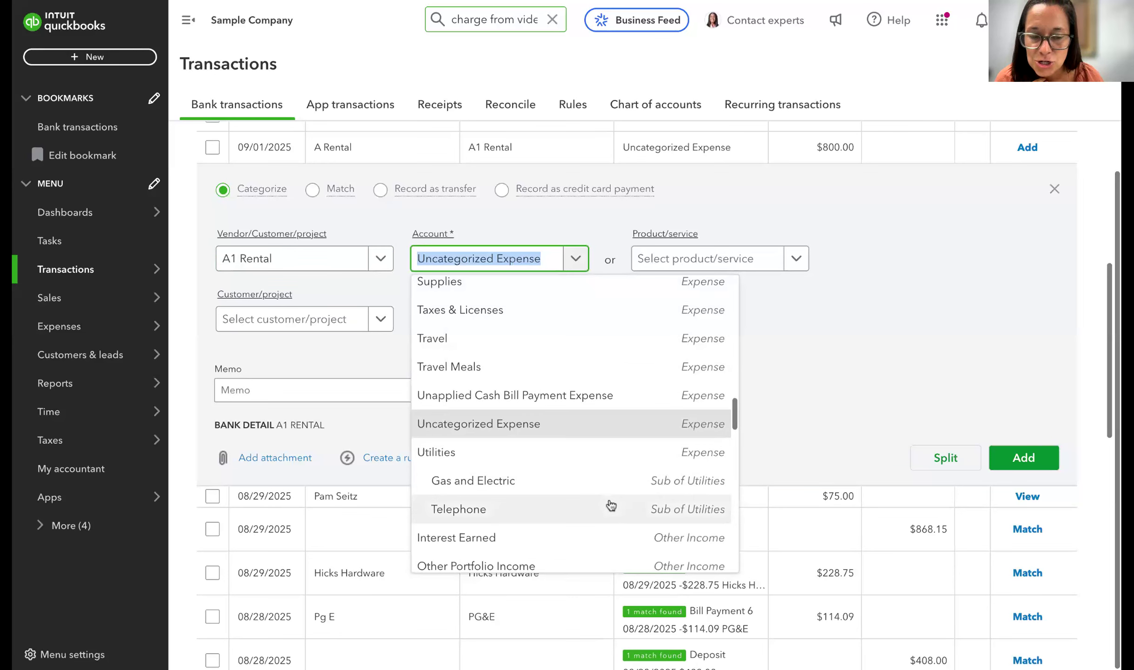
scroll(611, 505, down, 1)
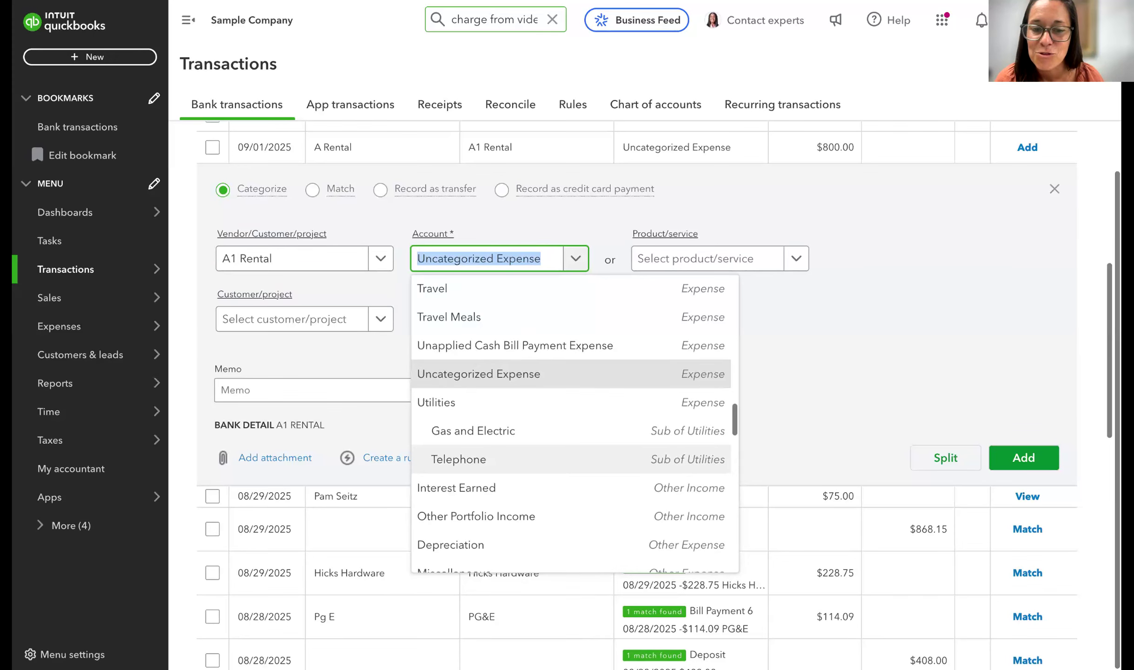
scroll(572, 484, down, 15)
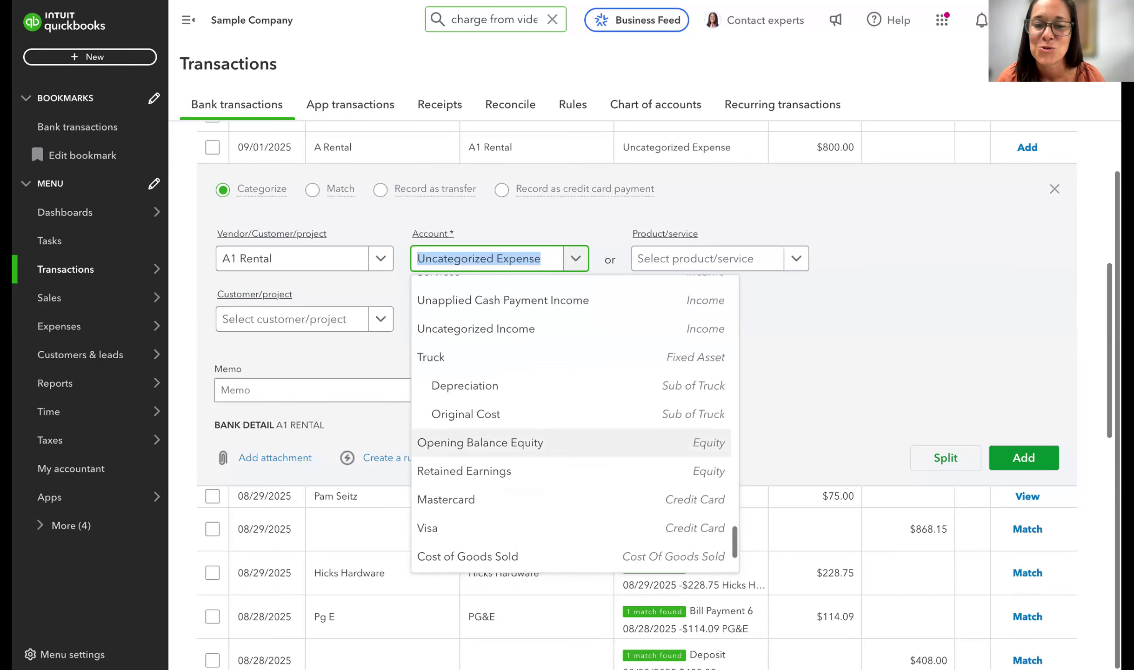
scroll(572, 500, up, 20)
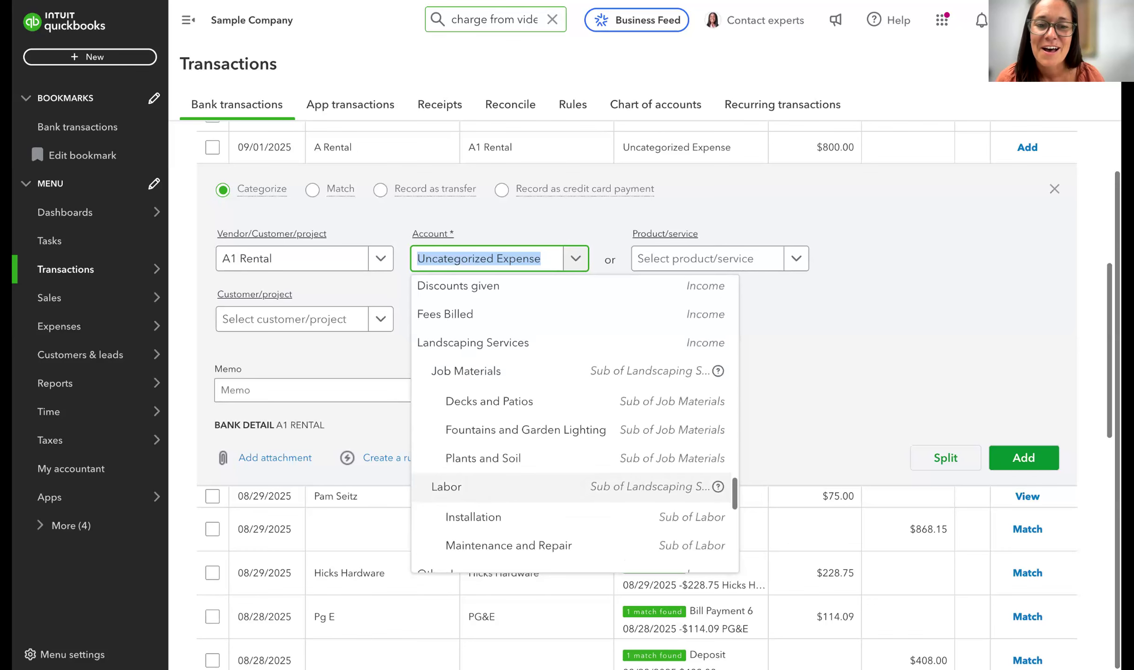
scroll(574, 424, up, 8)
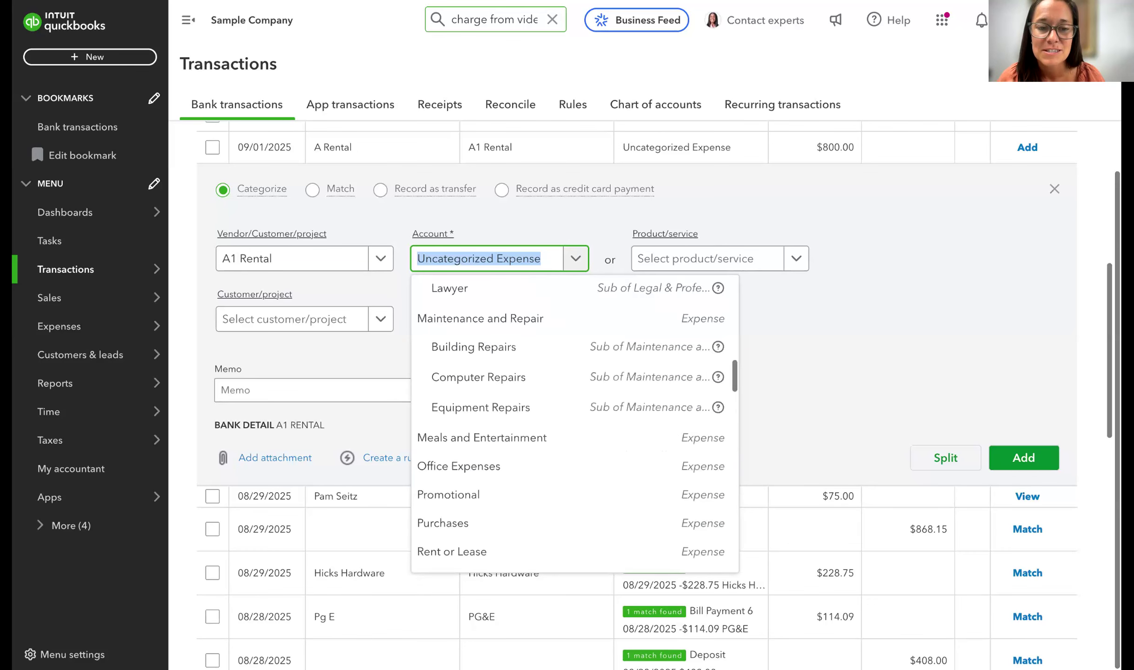
scroll(625, 464, up, 2)
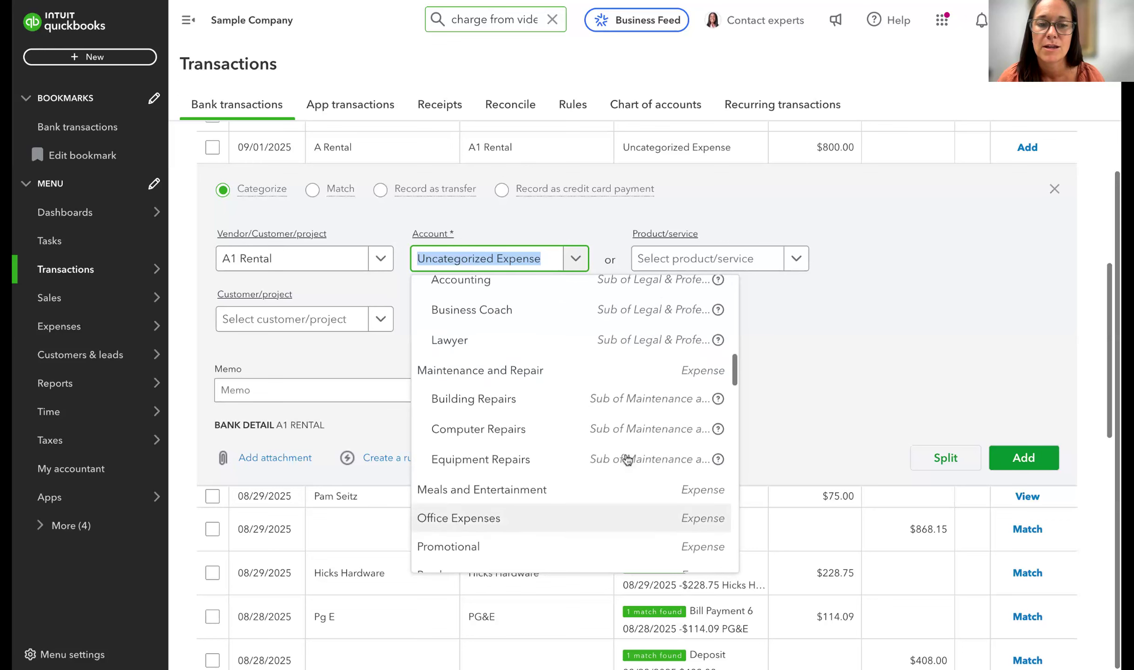
scroll(626, 459, up, 1)
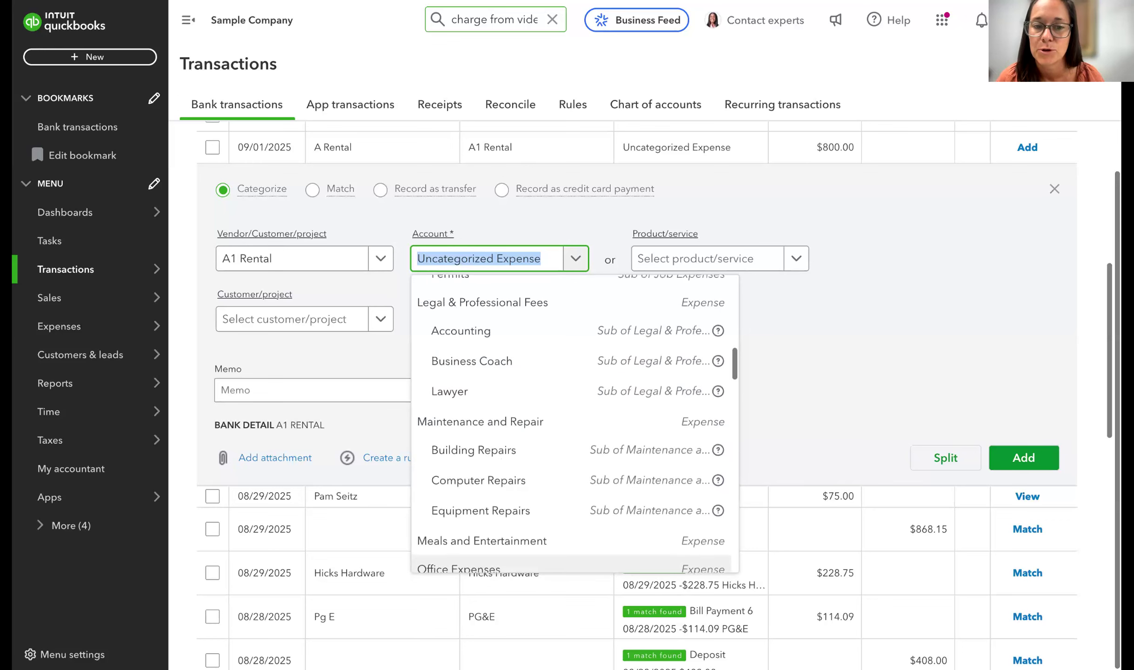
scroll(623, 393, up, 4)
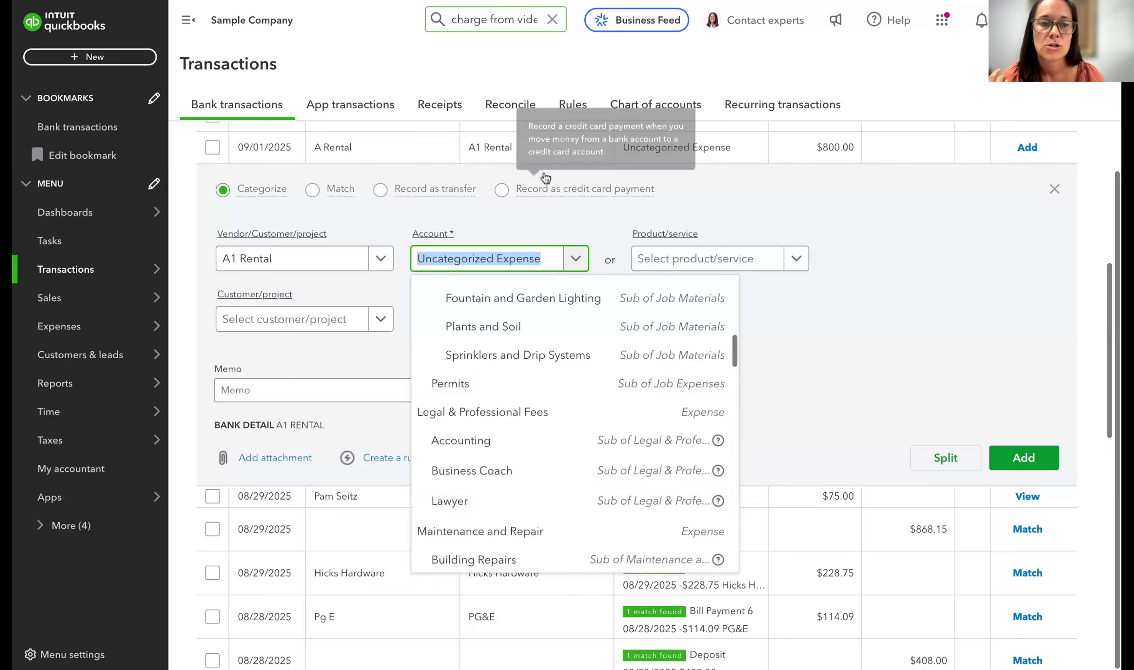
scroll(583, 344, up, 5)
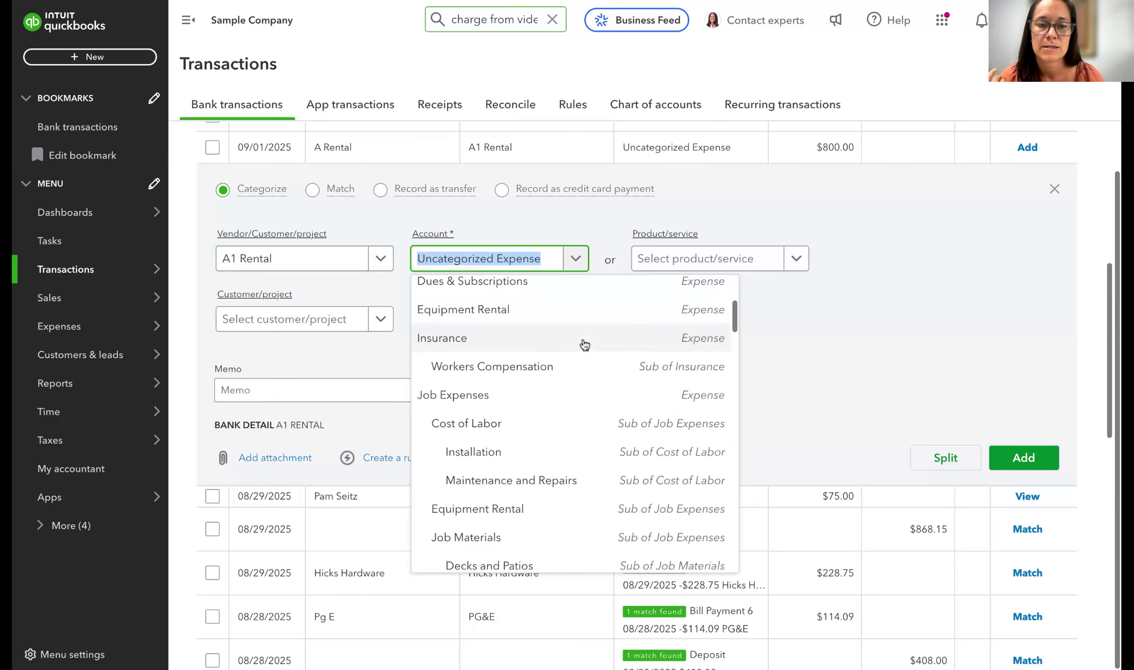
scroll(583, 344, up, 1)
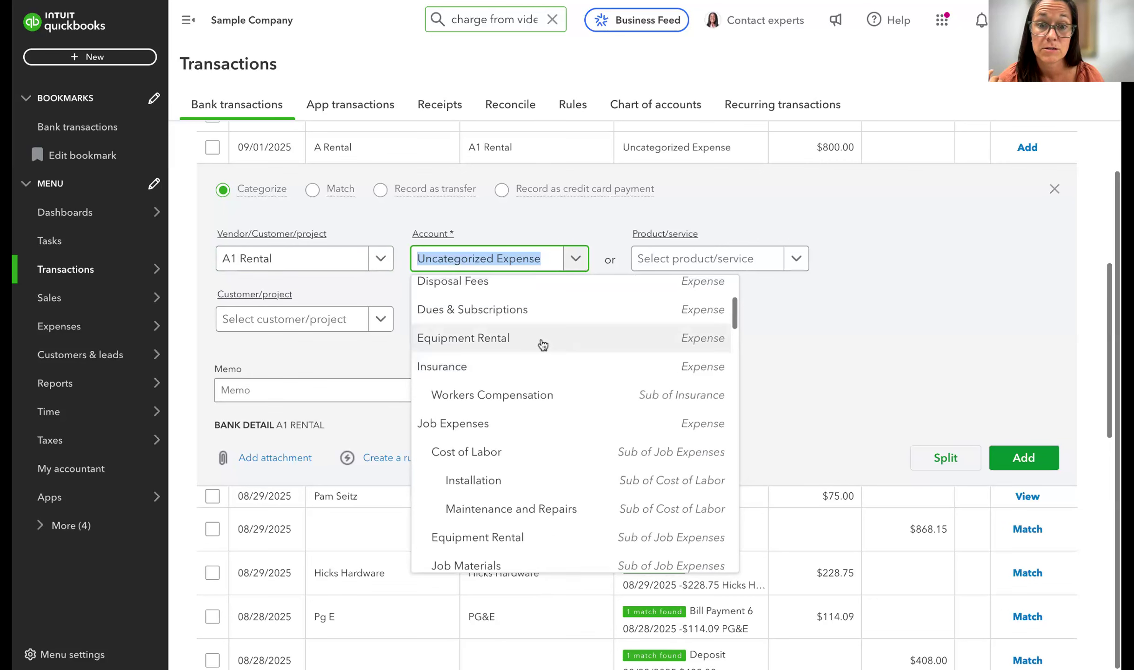
click(494, 345)
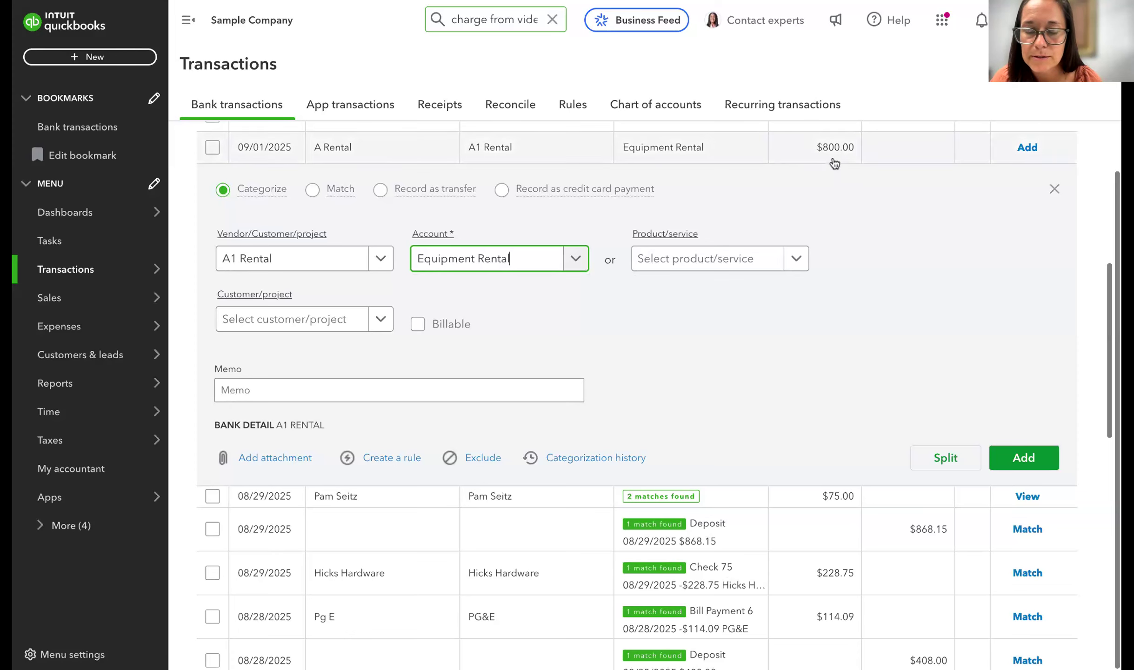
Try to add the $800.00 A1 Rental expense to the books
click(995, 432)
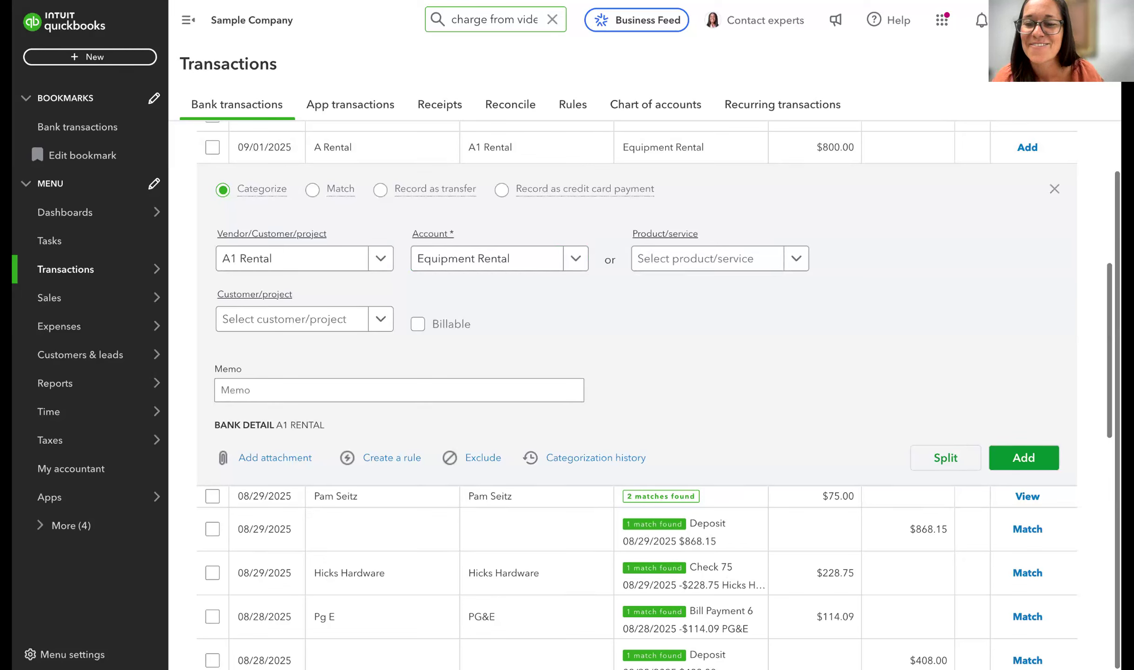
scroll(638, 396, down, 1)
click(499, 223)
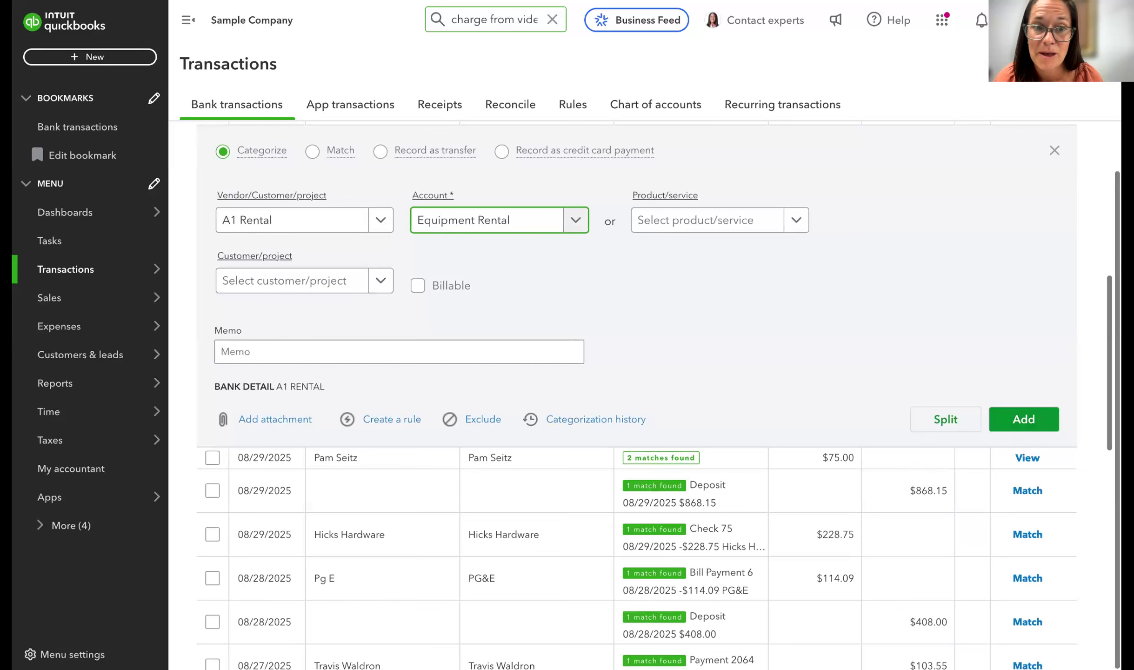
scroll(565, 249, up, 1)
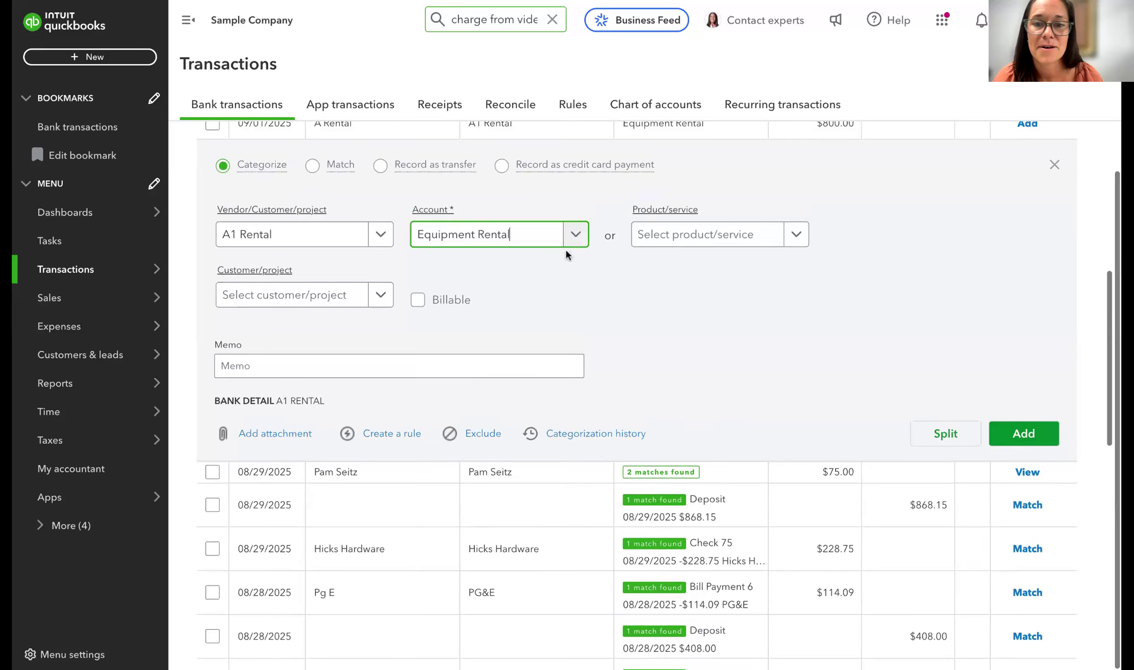
click(1023, 435)
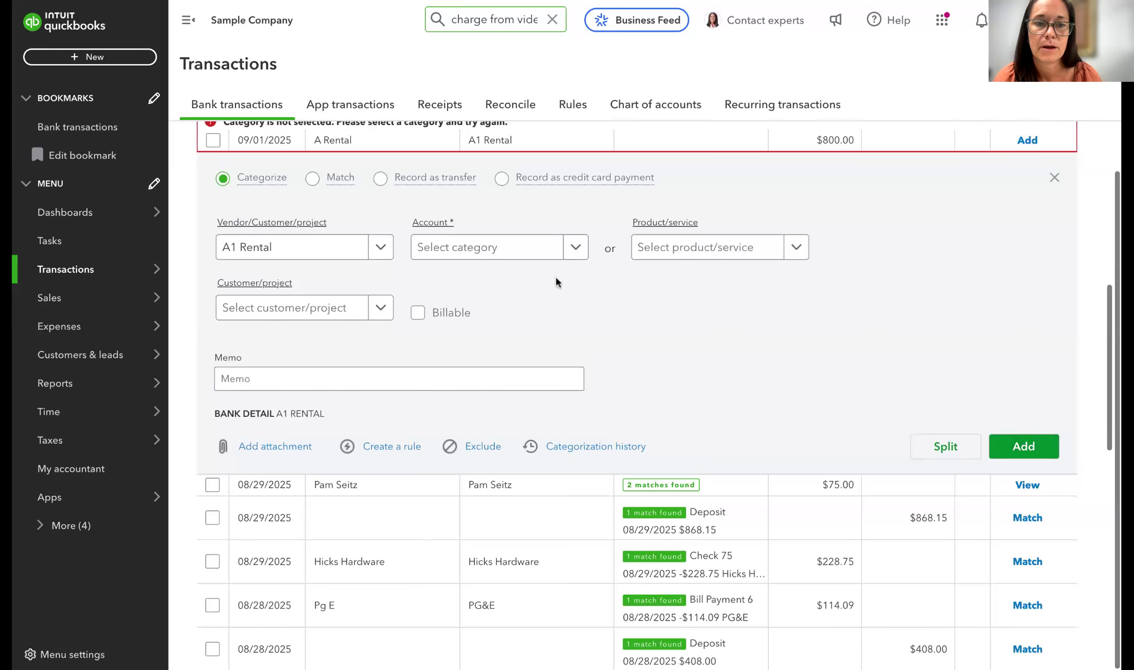
Select the Equipment Rental expense account again for the $800.00 A1 Rental transaction and add it to the books
scroll(506, 256, up, 1)
click(497, 300)
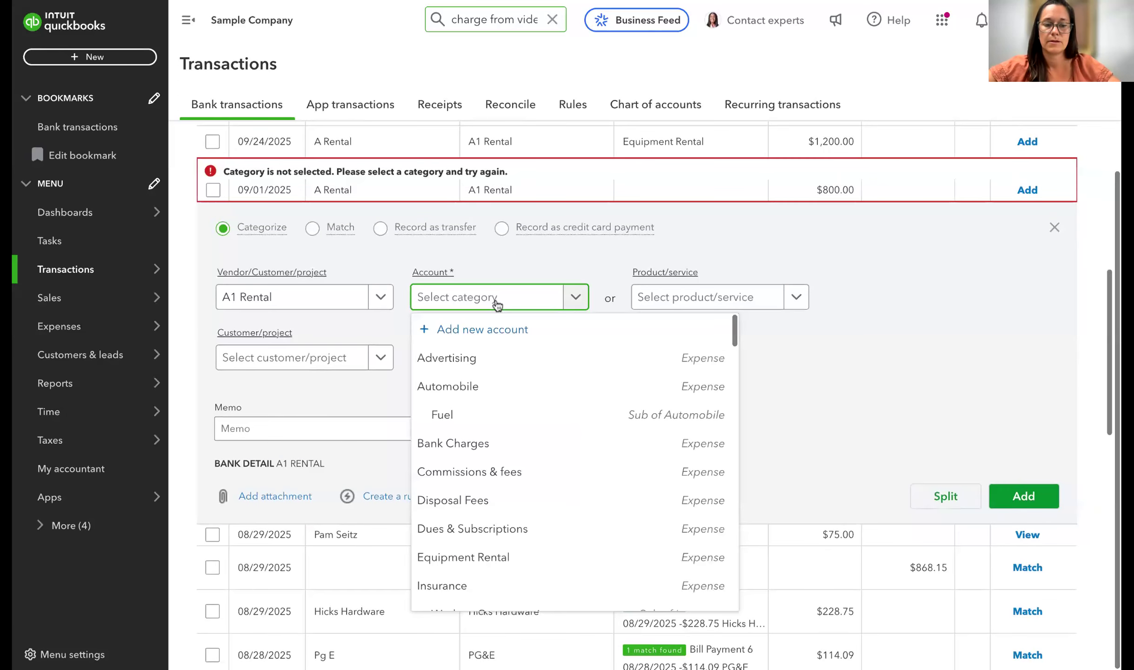
text(eq)
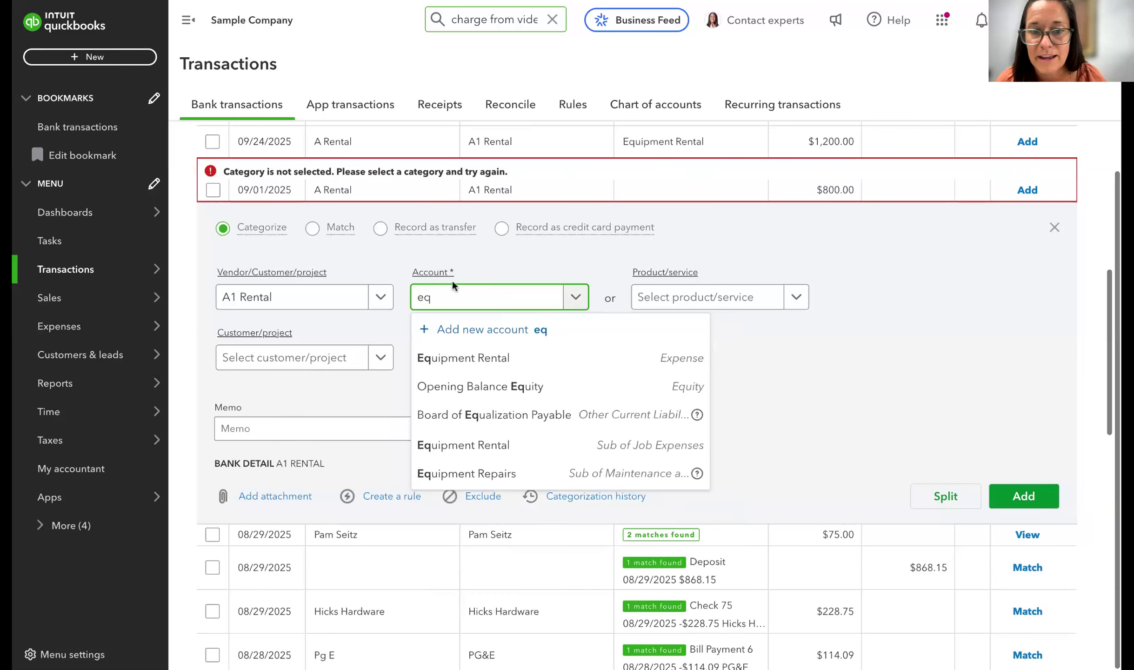
click(500, 364)
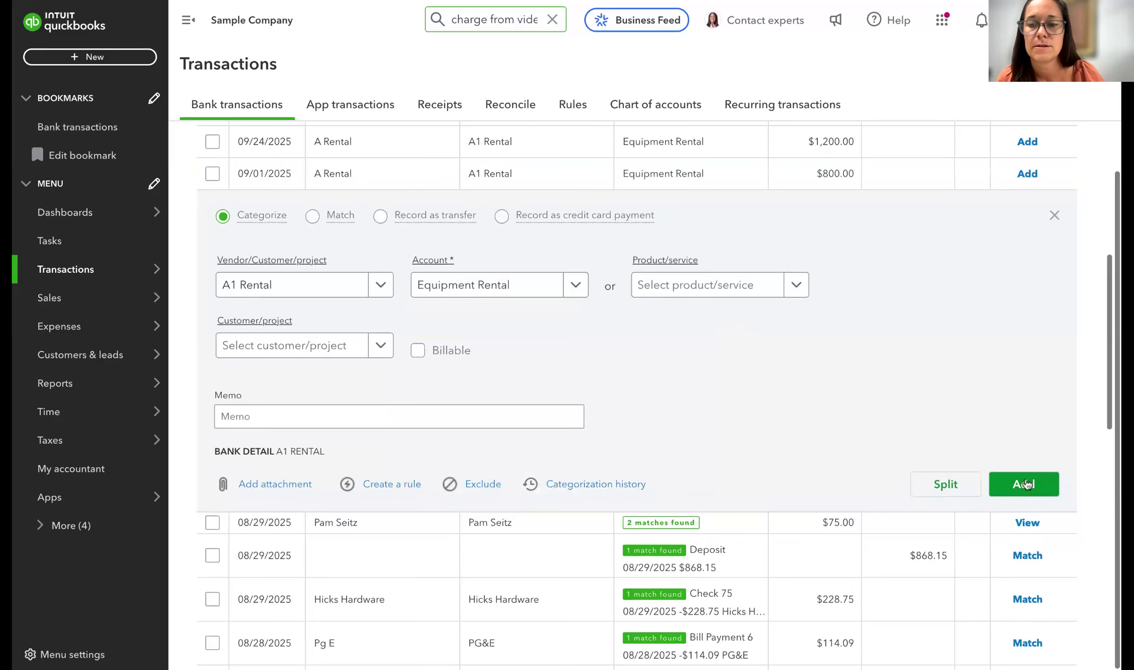
click(1022, 487)
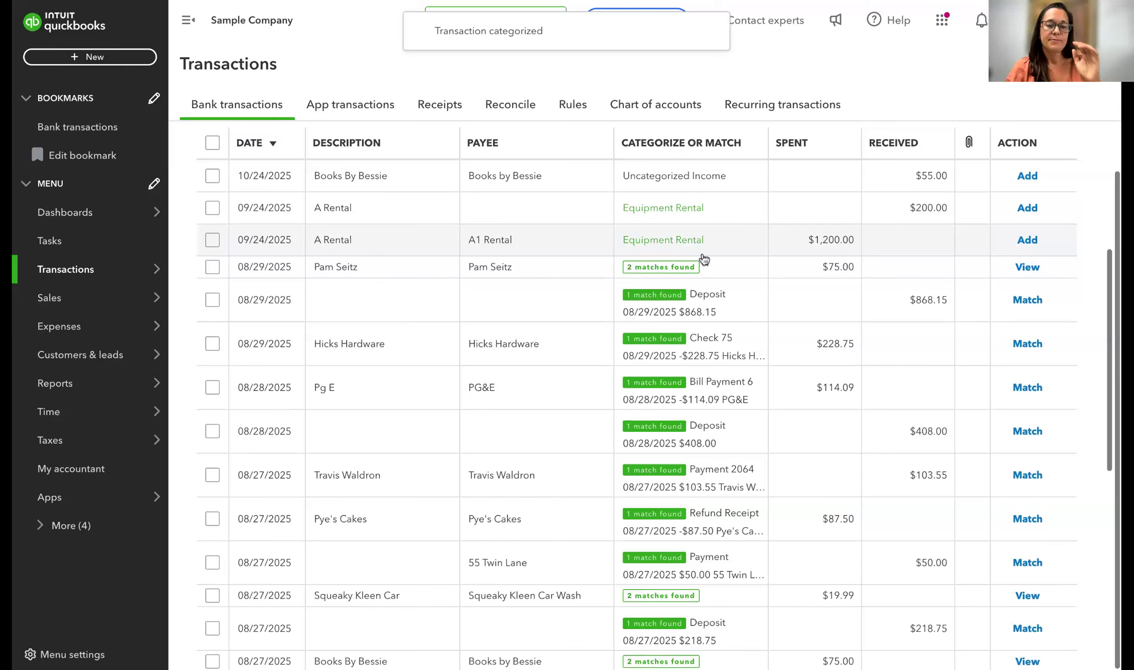
Assign Equipment Rental to the $1,200.00 A1 Rental expense from its categorization history details, and add the transaction
click(521, 241)
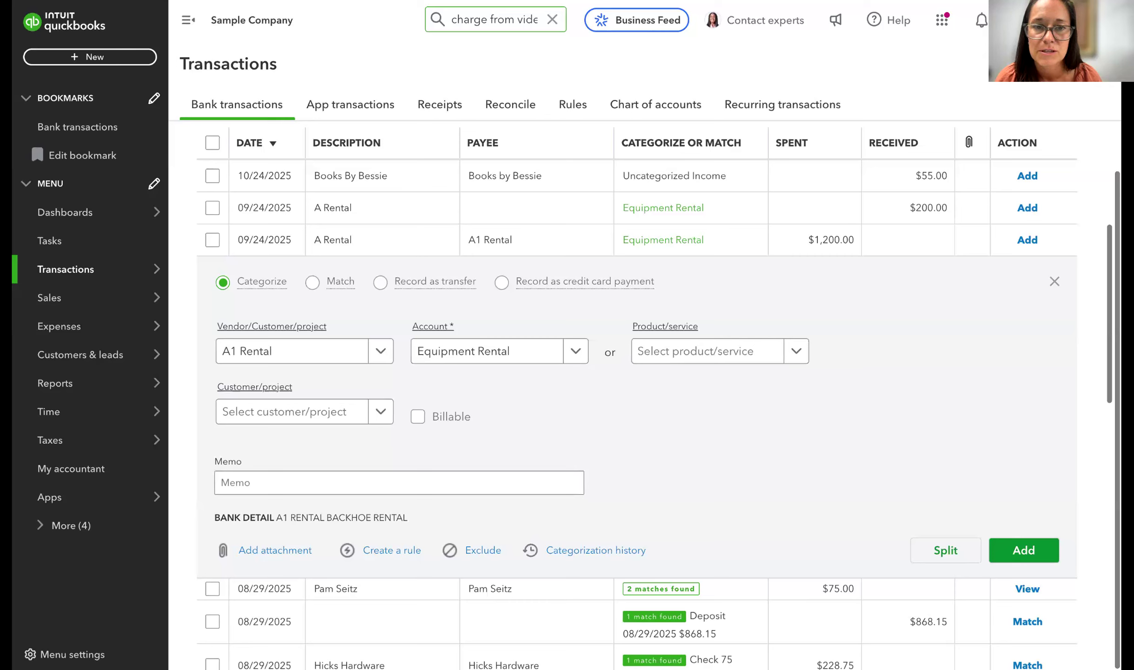
click(586, 558)
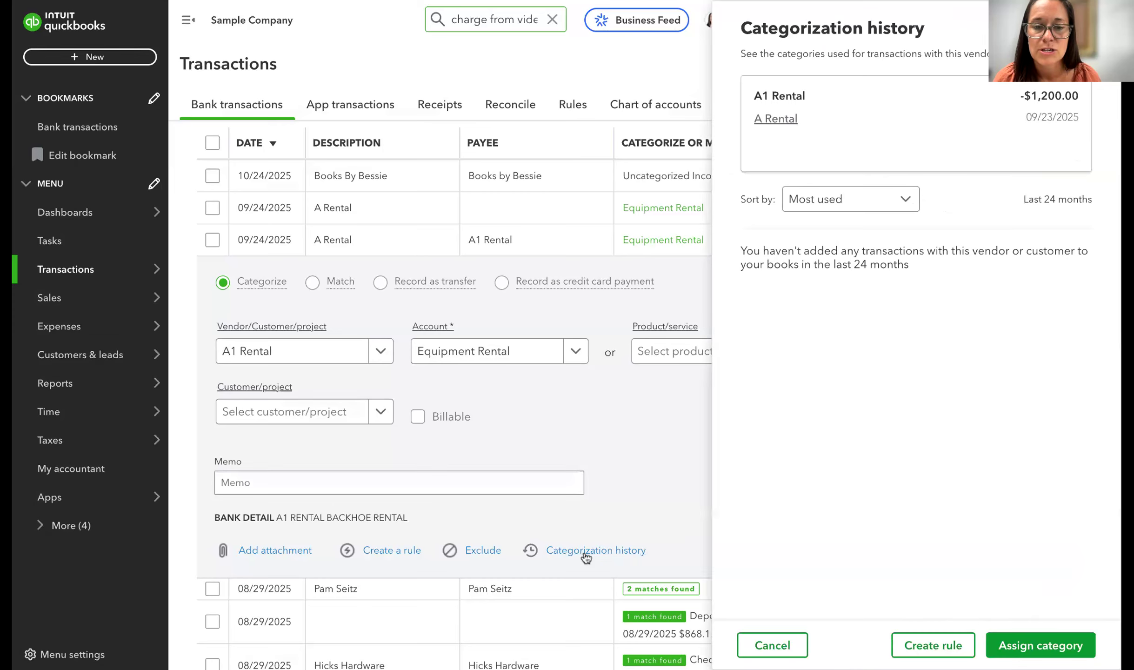
click(1007, 289)
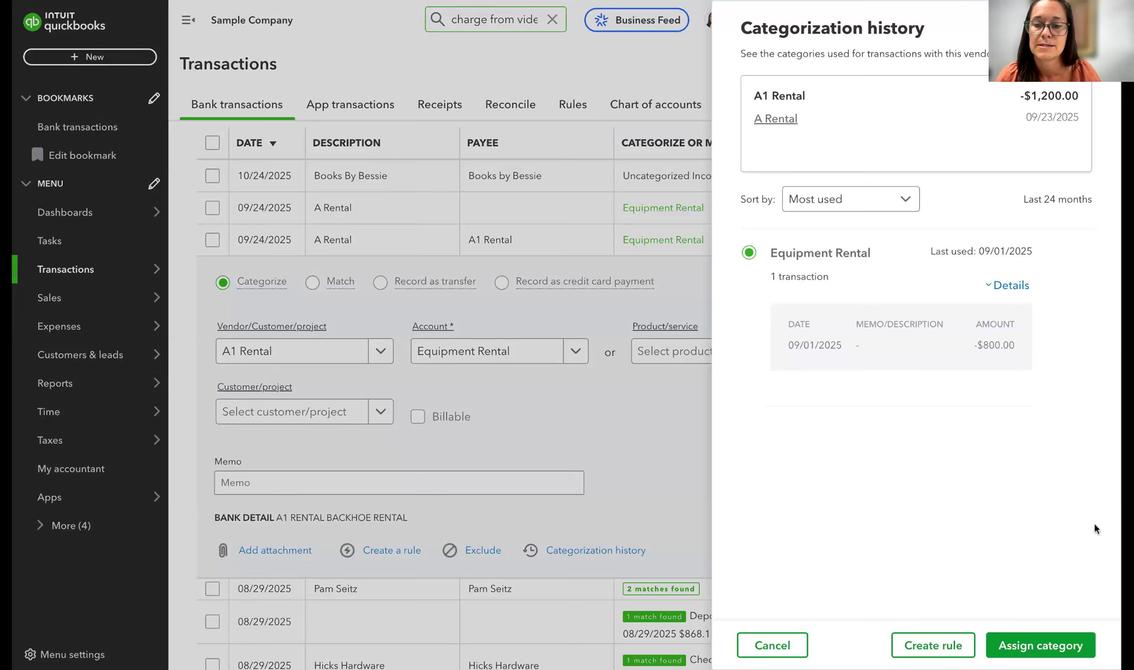
click(1023, 646)
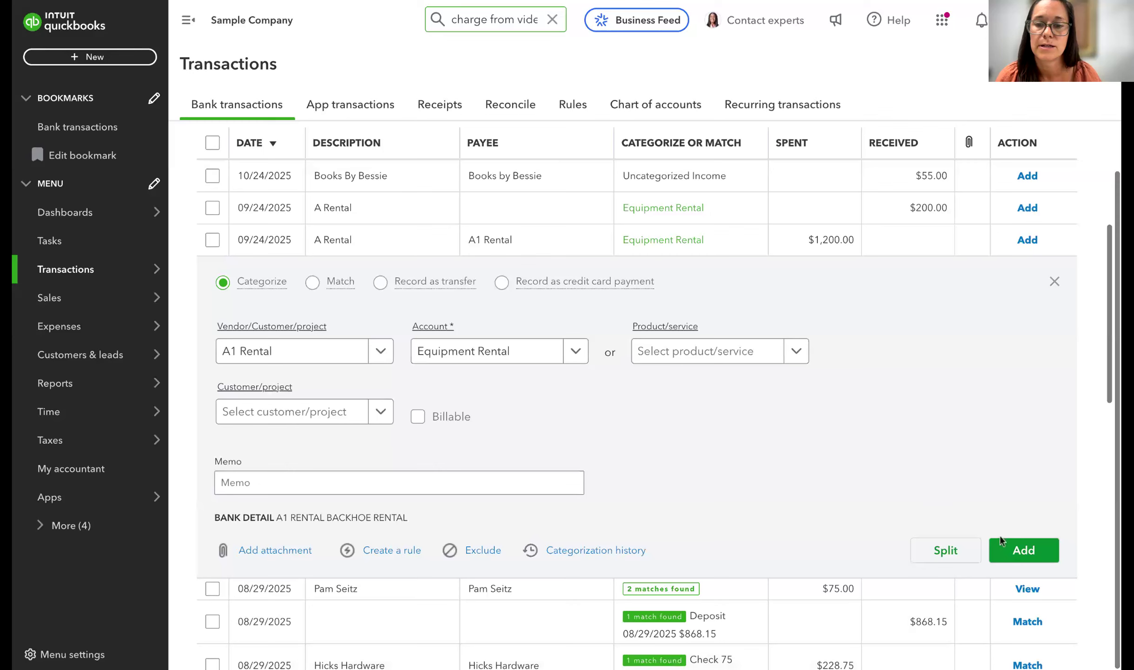
click(1025, 556)
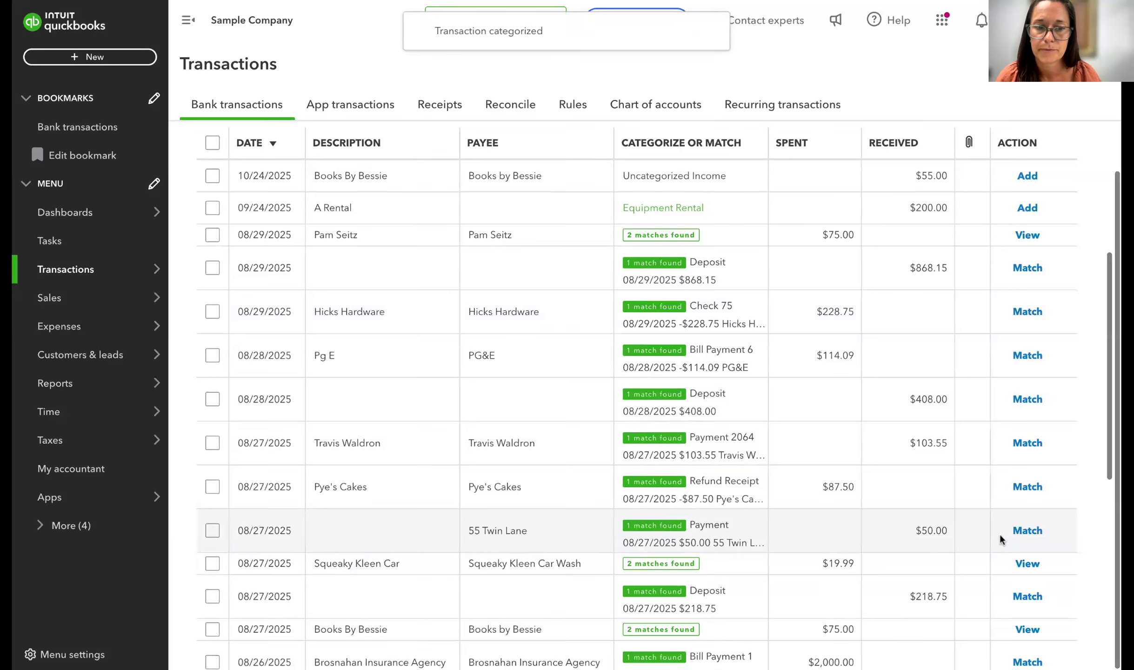
Check the Checking account's balances and look over its transactions still waiting for review
scroll(832, 344, up, 5)
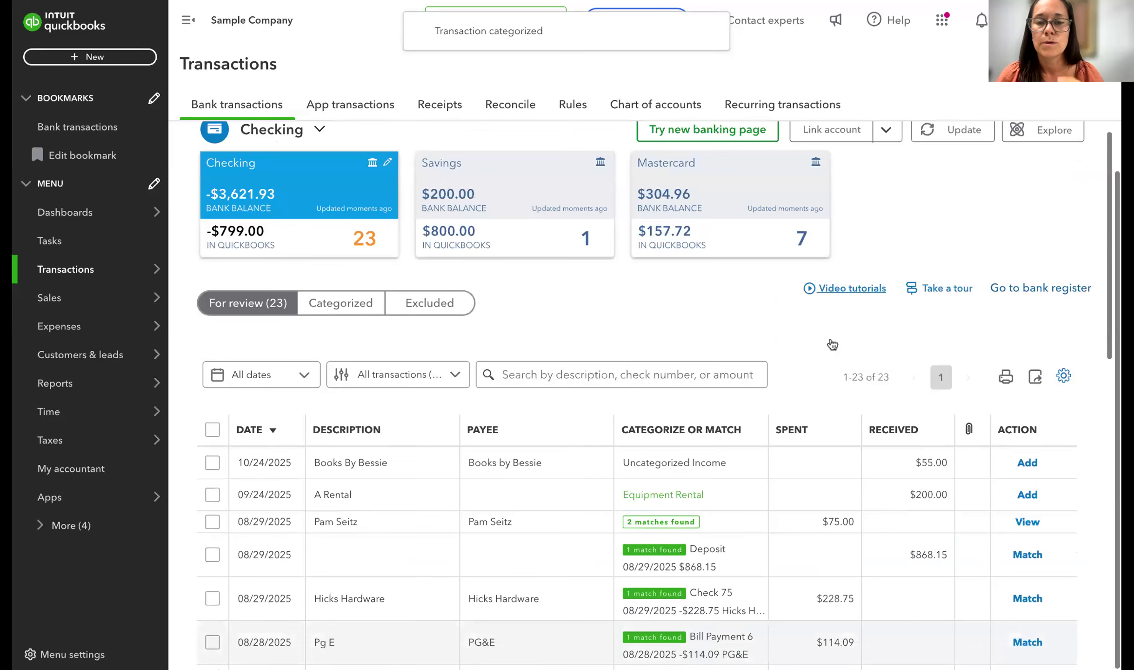
scroll(832, 344, up, 1)
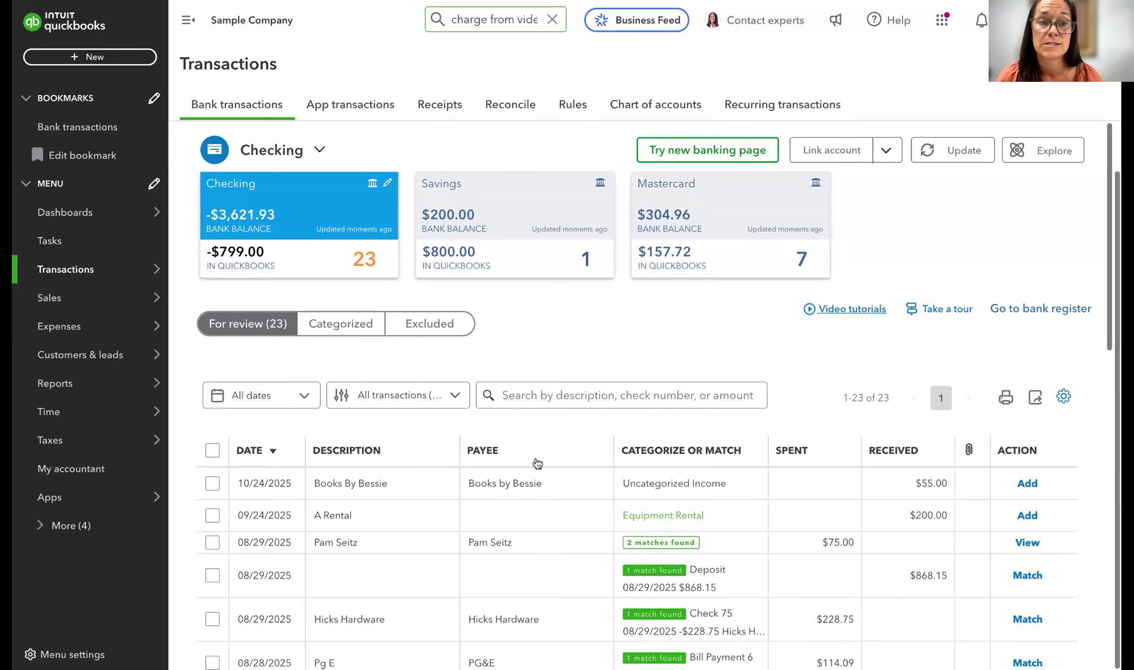
scroll(537, 462, down, 10)
scroll(488, 396, up, 10)
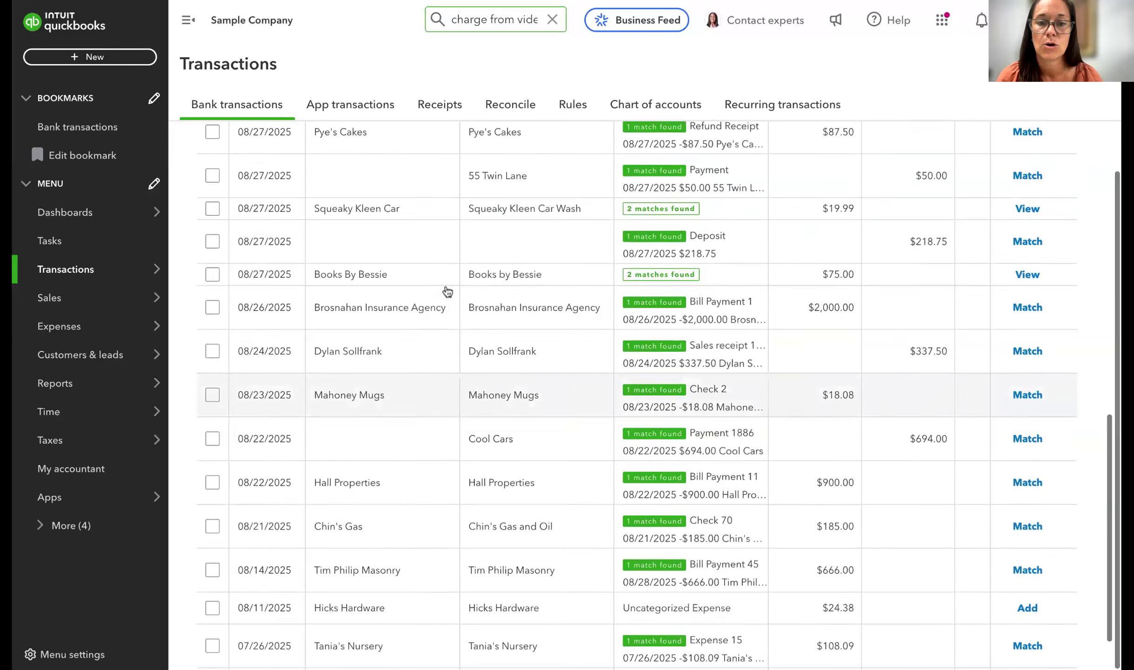
Match the $200.00 deposit dated 08/29/2025 in the Savings account, and open the Mastercard account's transactions for review
click(522, 212)
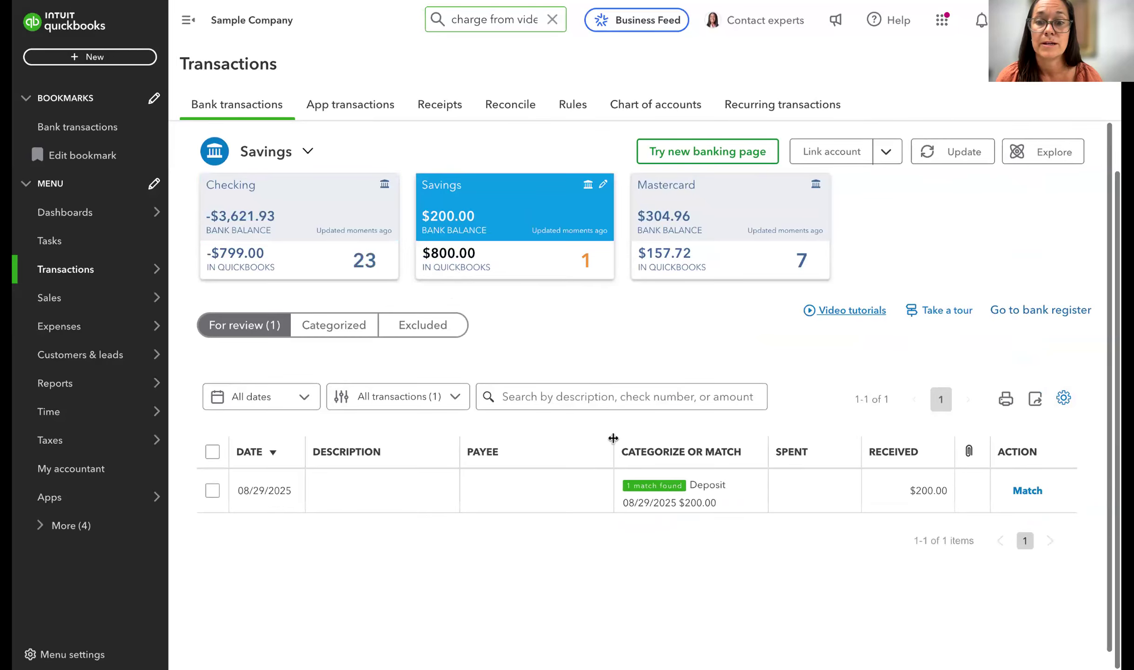
click(1027, 491)
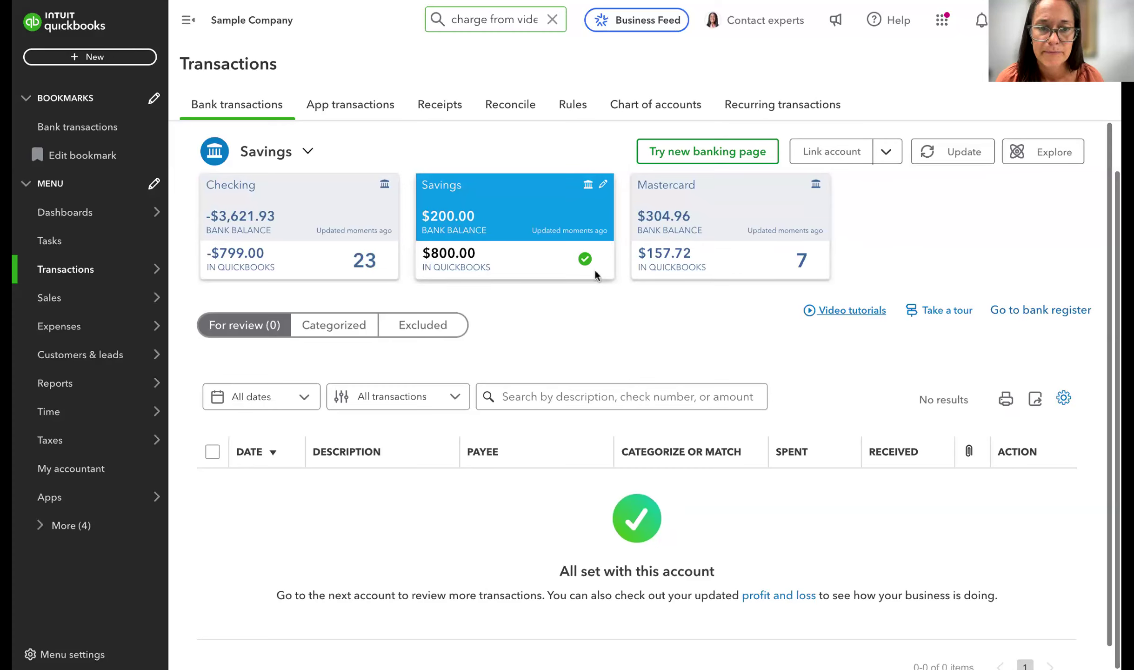
click(665, 262)
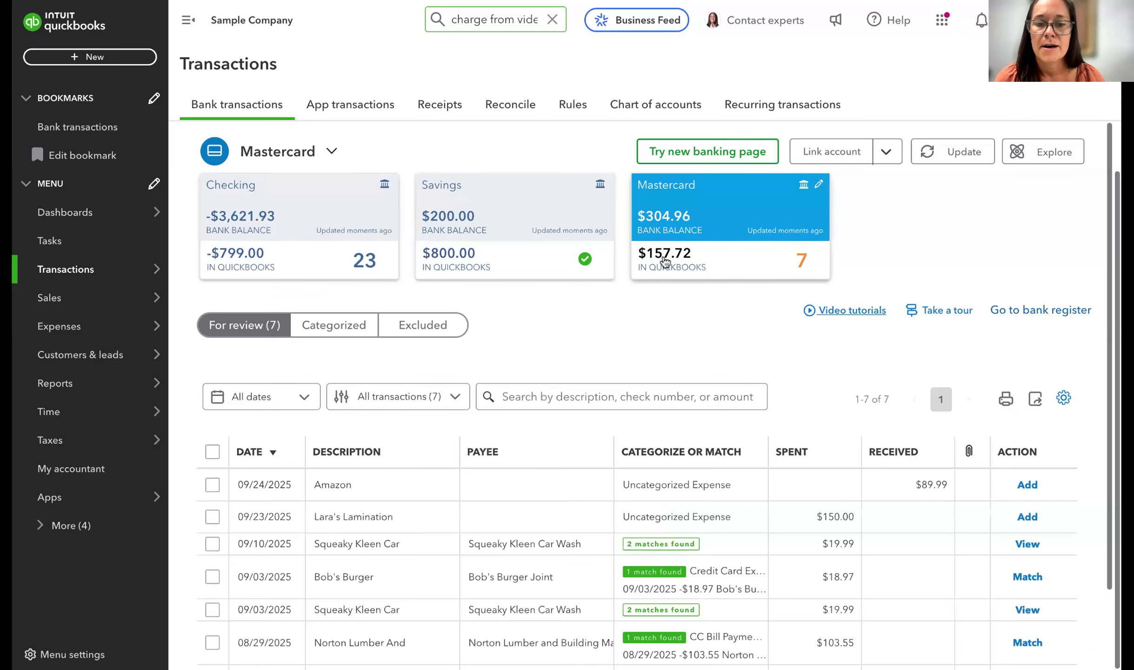
Return from Mastercard to the Checking account and expand the $75.00 Books by Bessie transaction dated 08/27/2025
scroll(664, 262, down, 2)
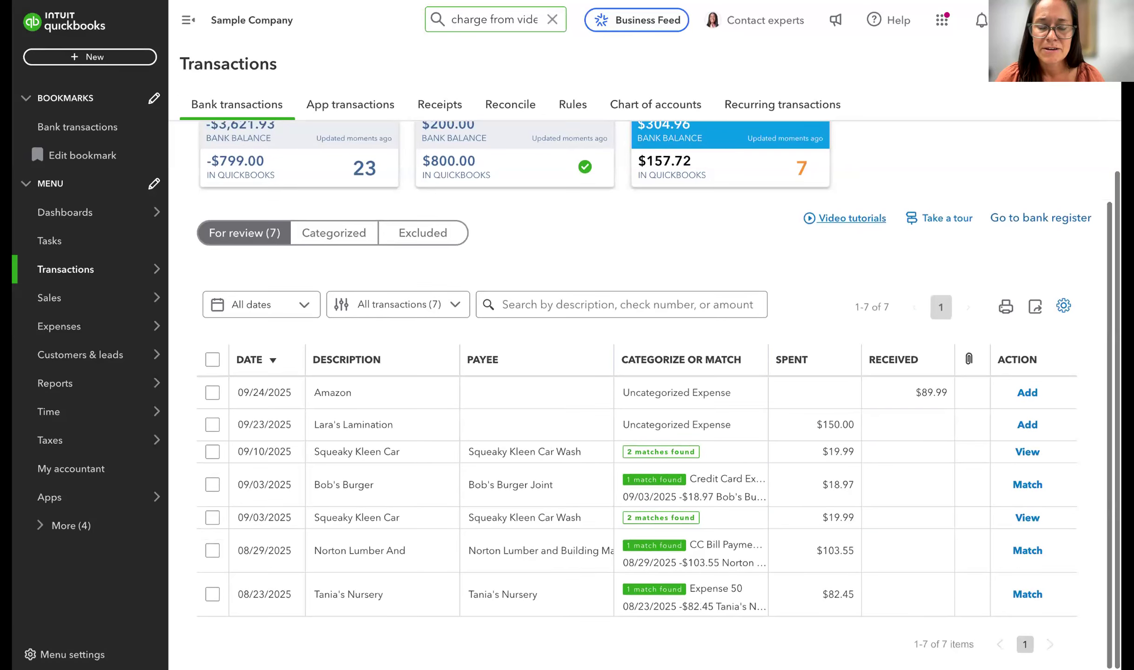
scroll(534, 234, up, 2)
click(328, 223)
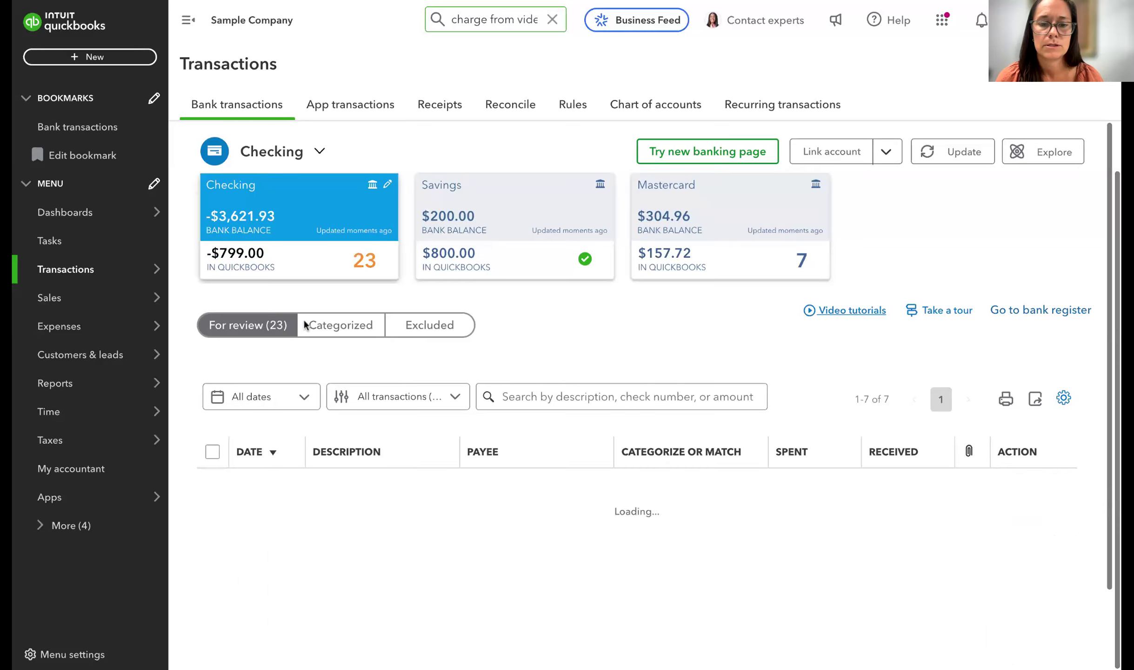
scroll(370, 475, down, 4)
scroll(371, 479, down, 4)
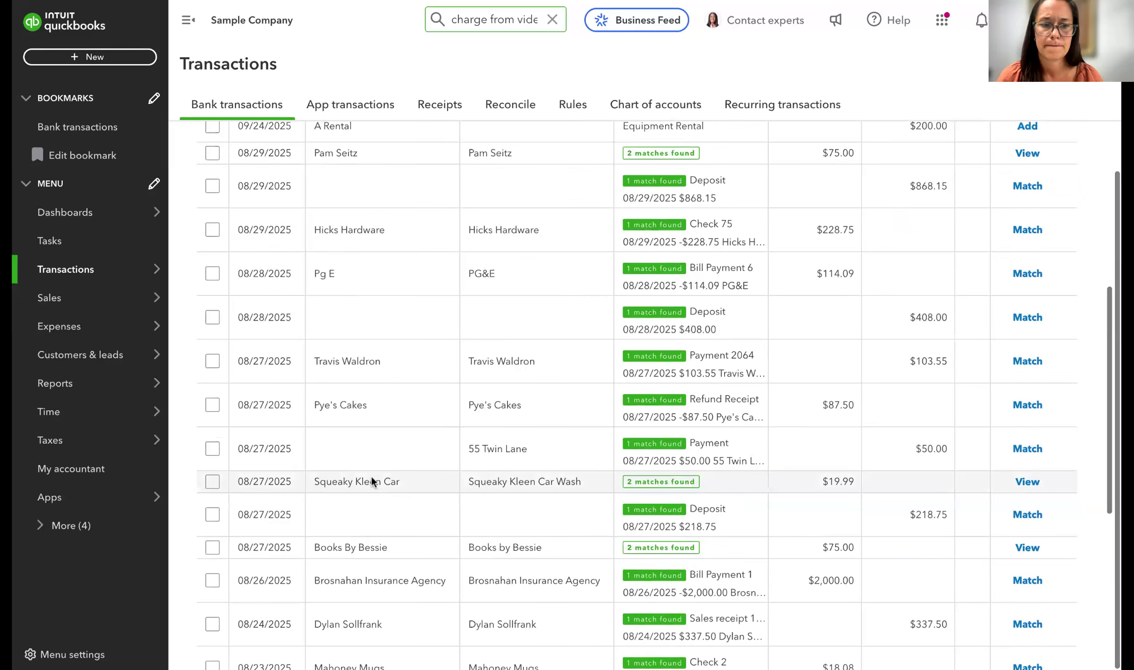
scroll(372, 479, down, 1)
click(380, 523)
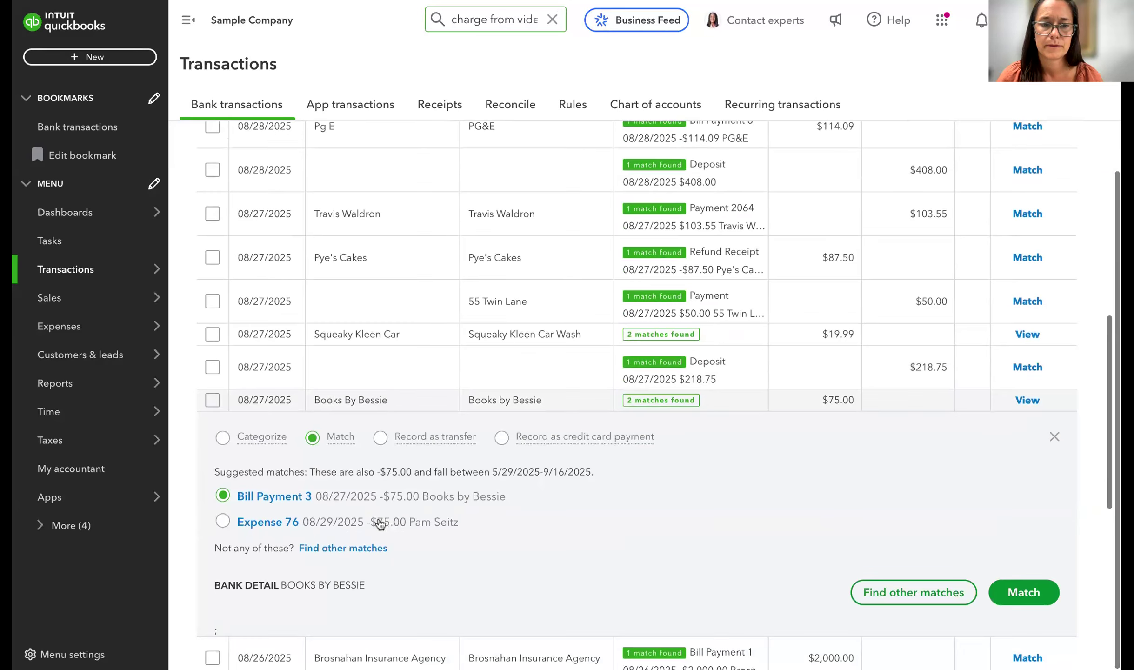
Look over the Checking transactions awaiting review and the list of record types that can be created manually
scroll(673, 493, up, 10)
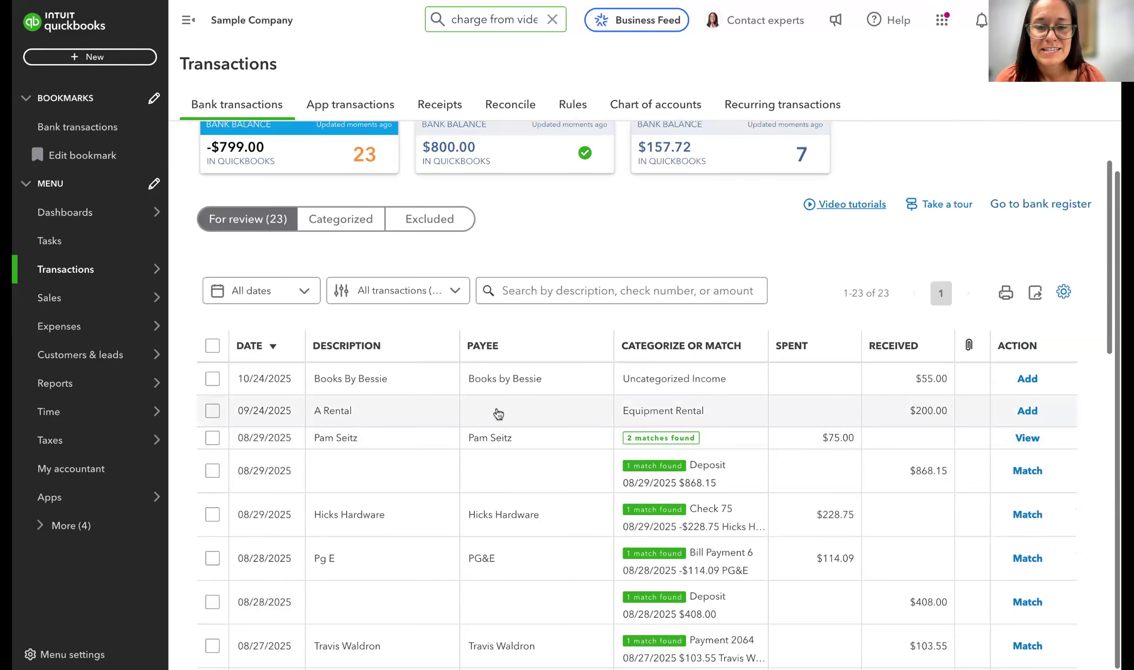
scroll(484, 553, down, 10)
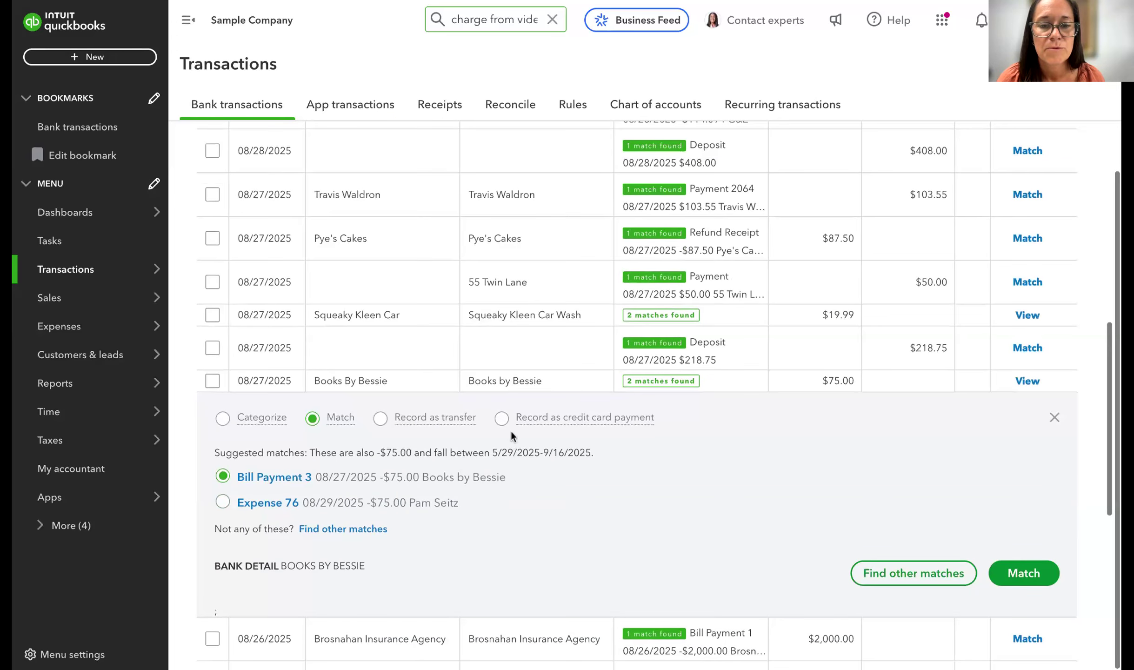
scroll(653, 475, down, 1)
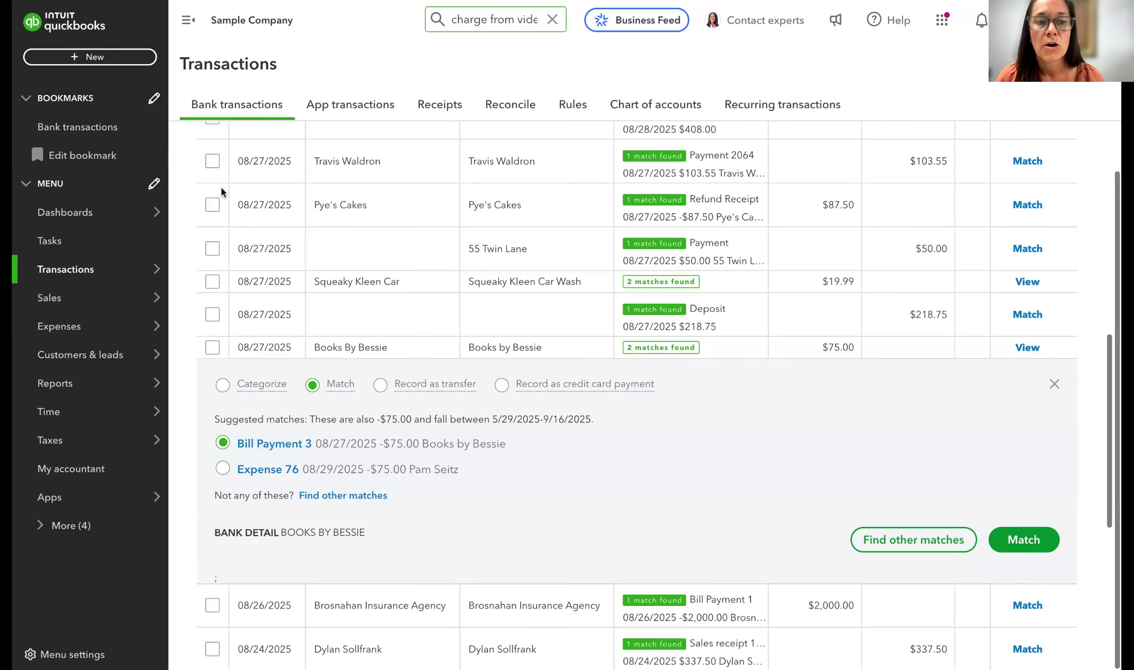
scroll(419, 245, up, 5)
scroll(419, 245, up, 3)
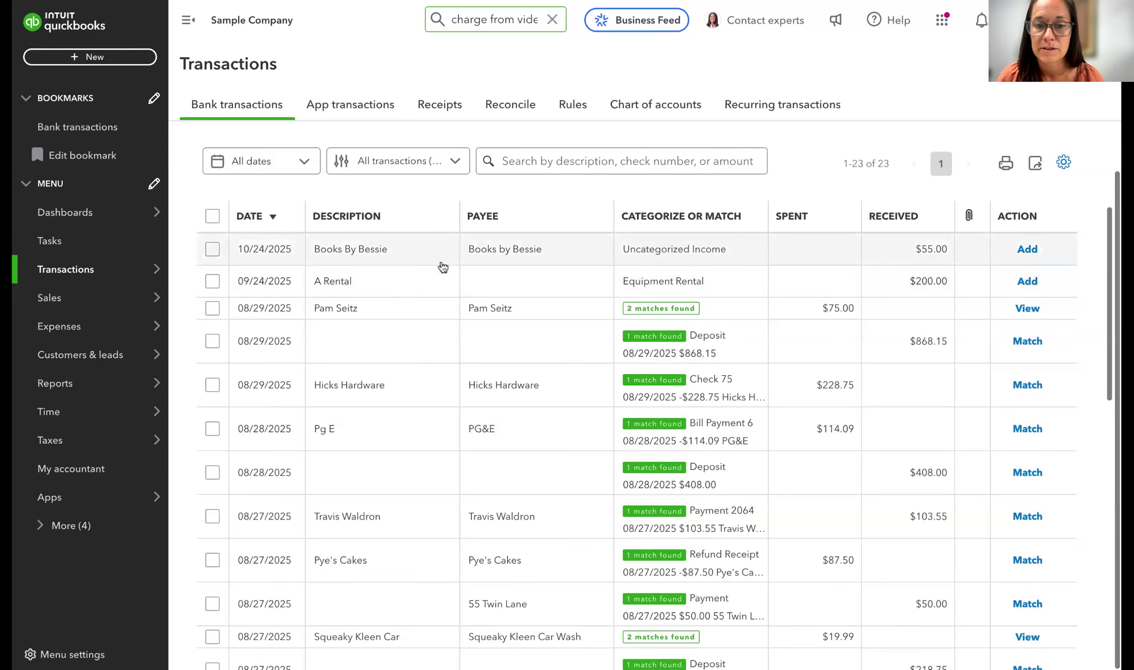
scroll(577, 433, down, 1)
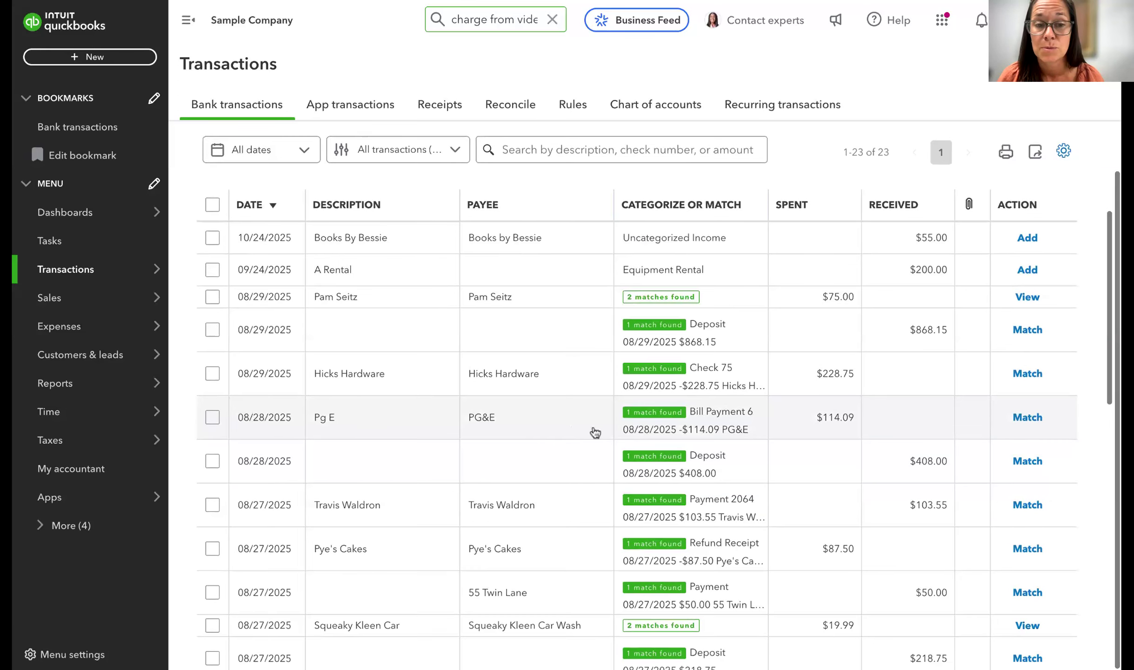
click(117, 59)
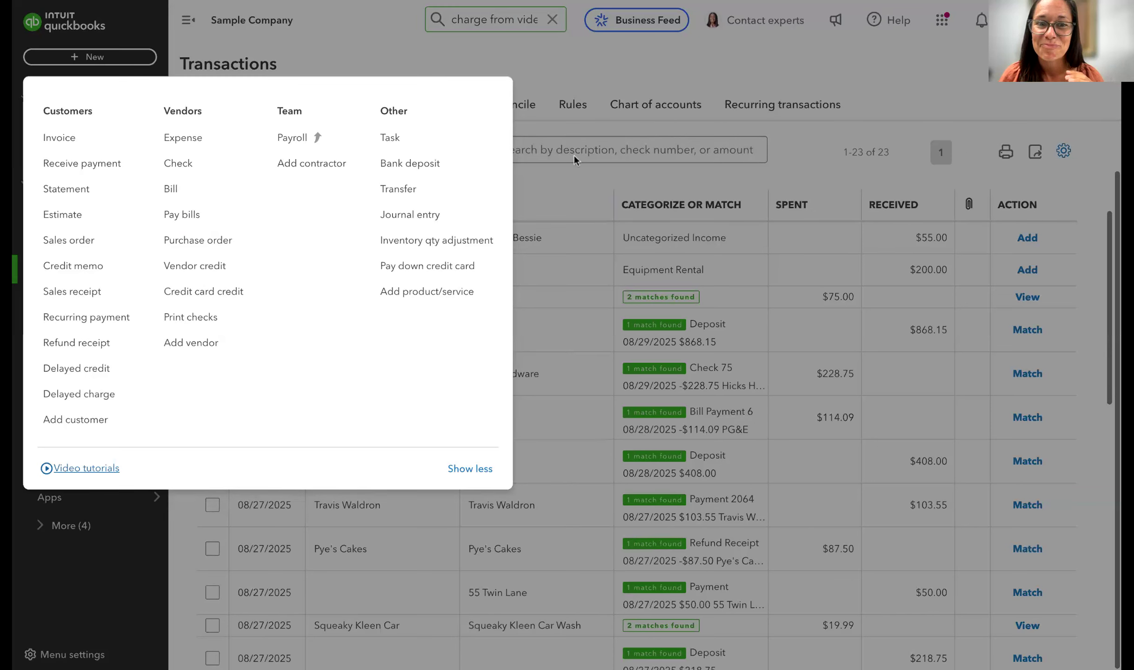
click(603, 184)
Examine the bank detail, amount and suggested matches of the $75.00 Books by Bessie transaction
scroll(604, 185, down, 5)
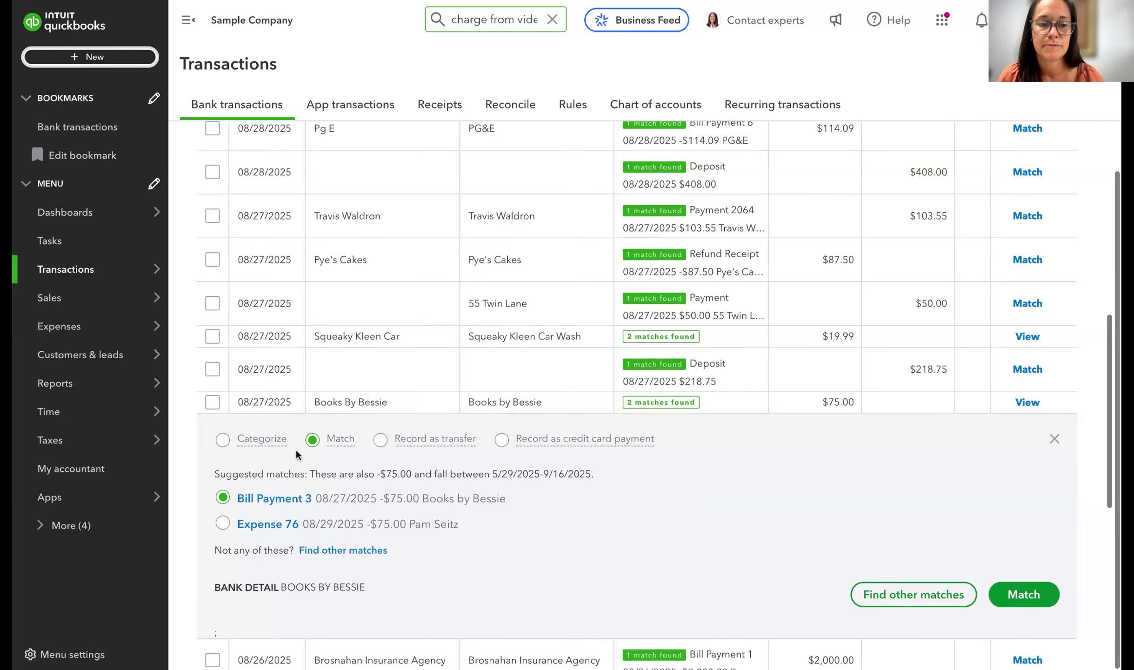
drag(281, 587, 380, 589)
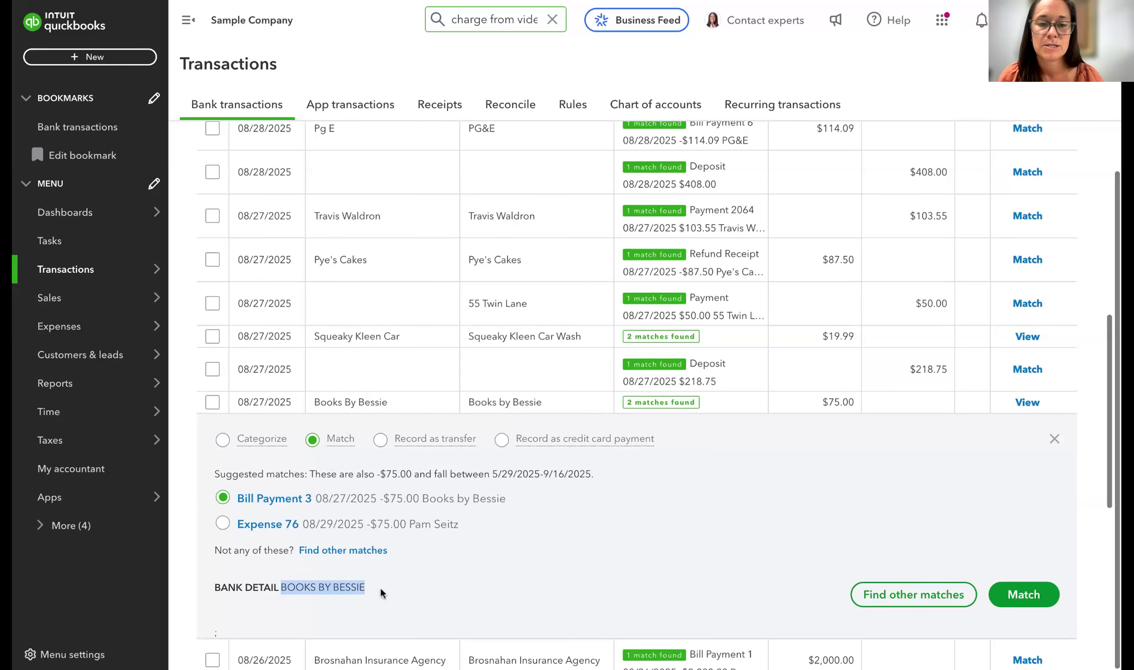
scroll(356, 569, down, 1)
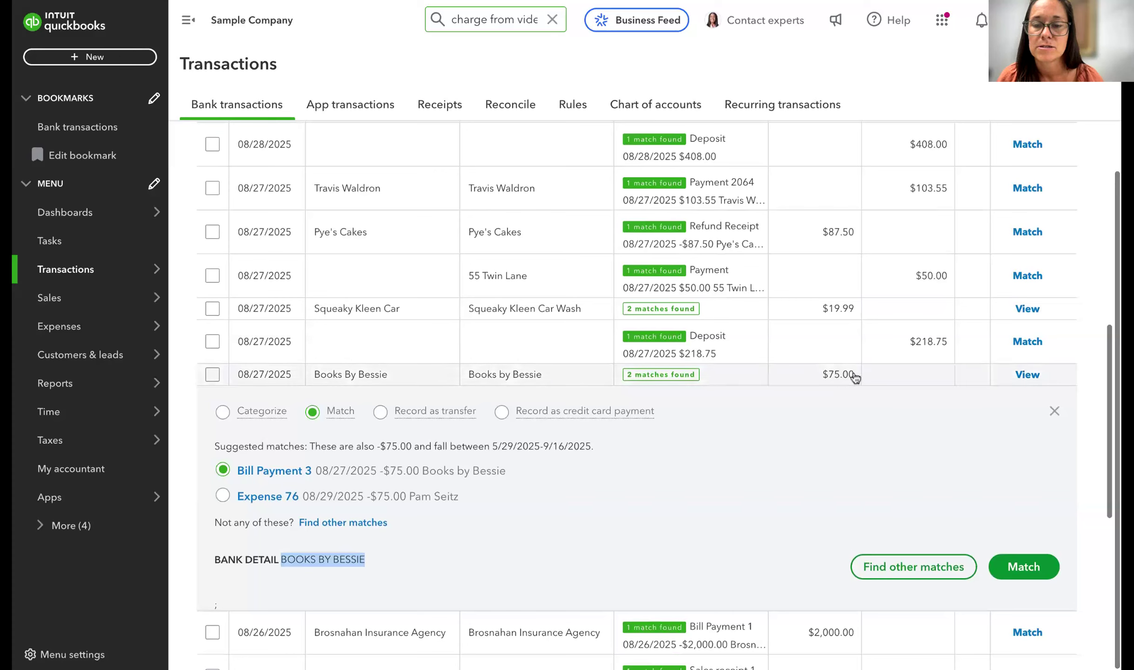
click(659, 538)
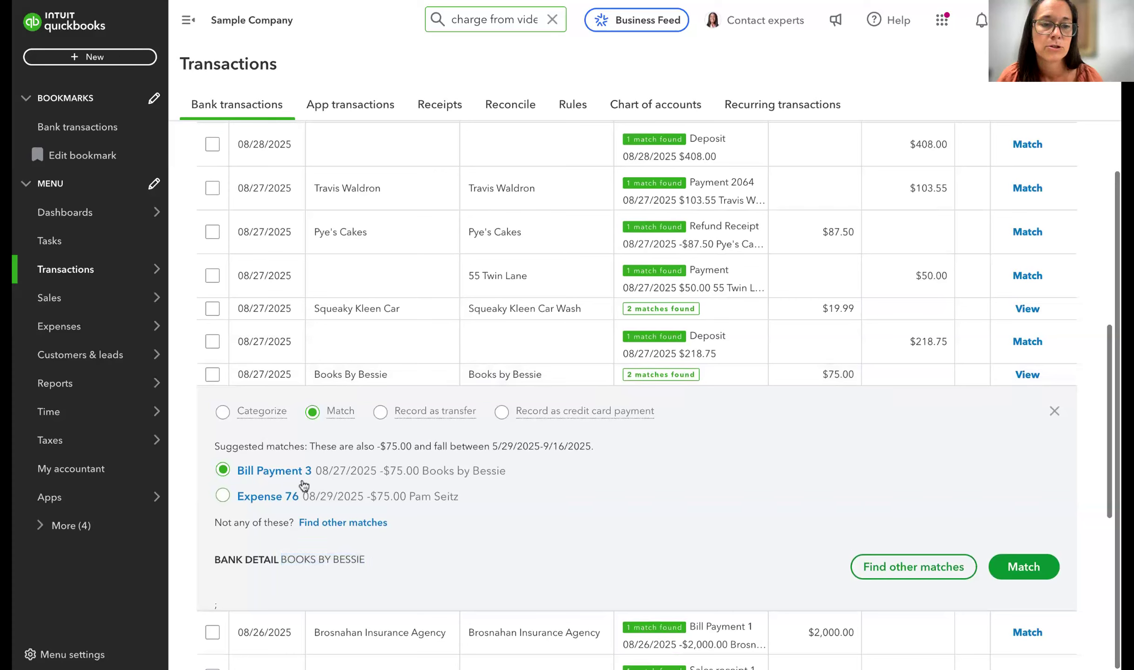
Switch the Books by Bessie transaction to Categorize, search its accounts for "continued education", and start a new account
click(223, 412)
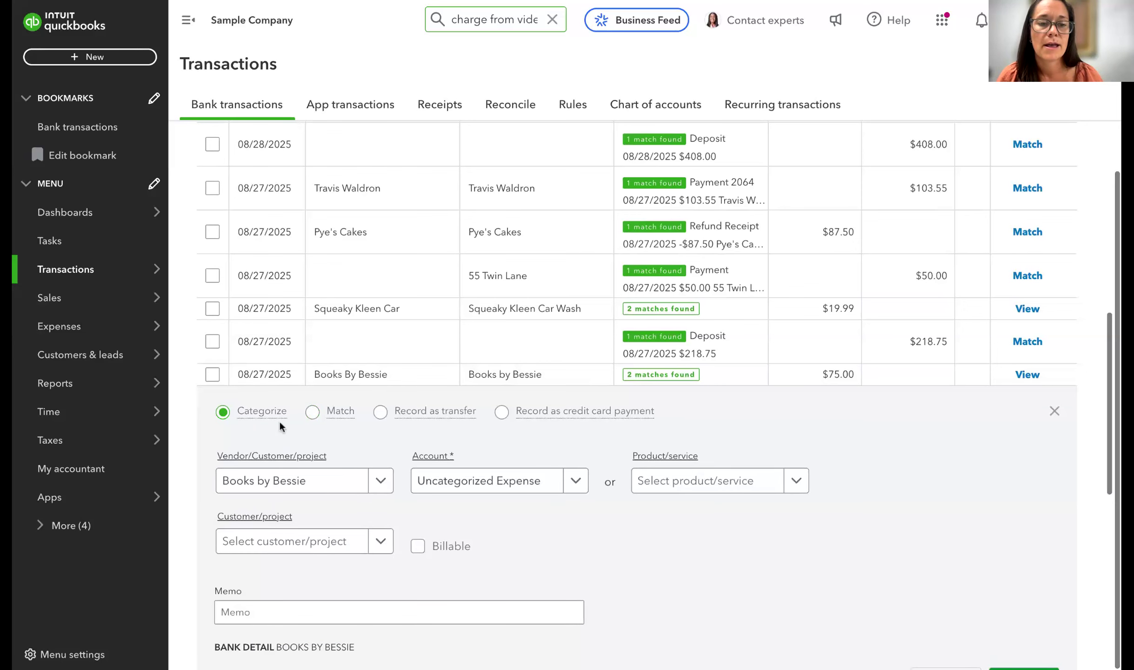
scroll(281, 421, down, 1)
click(495, 455)
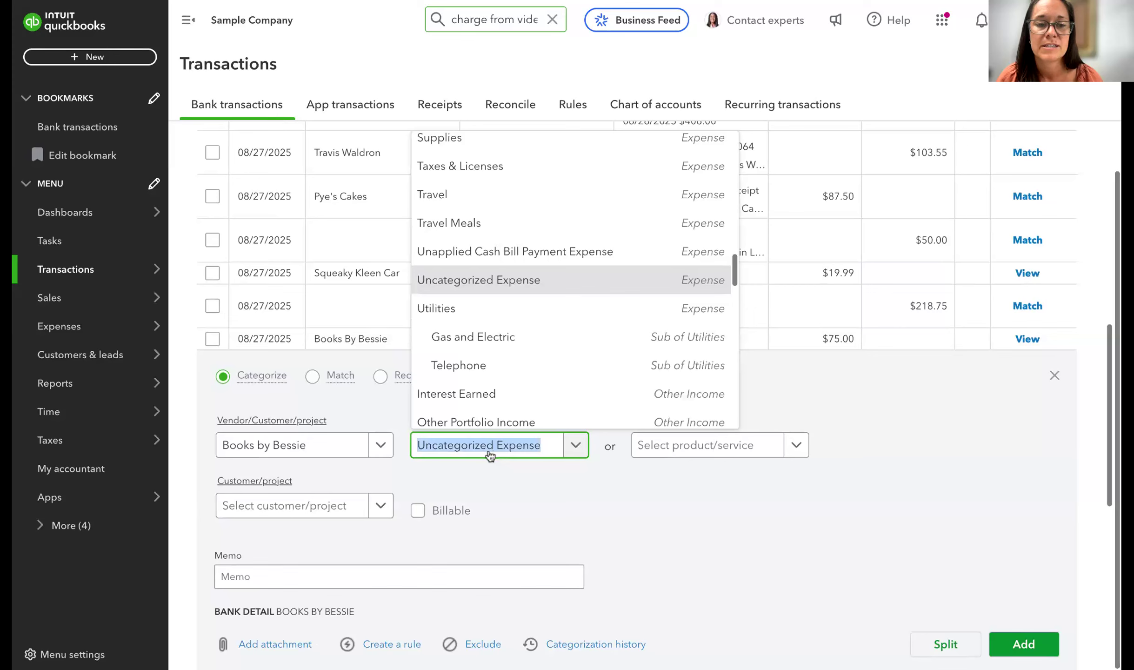
text(continued)
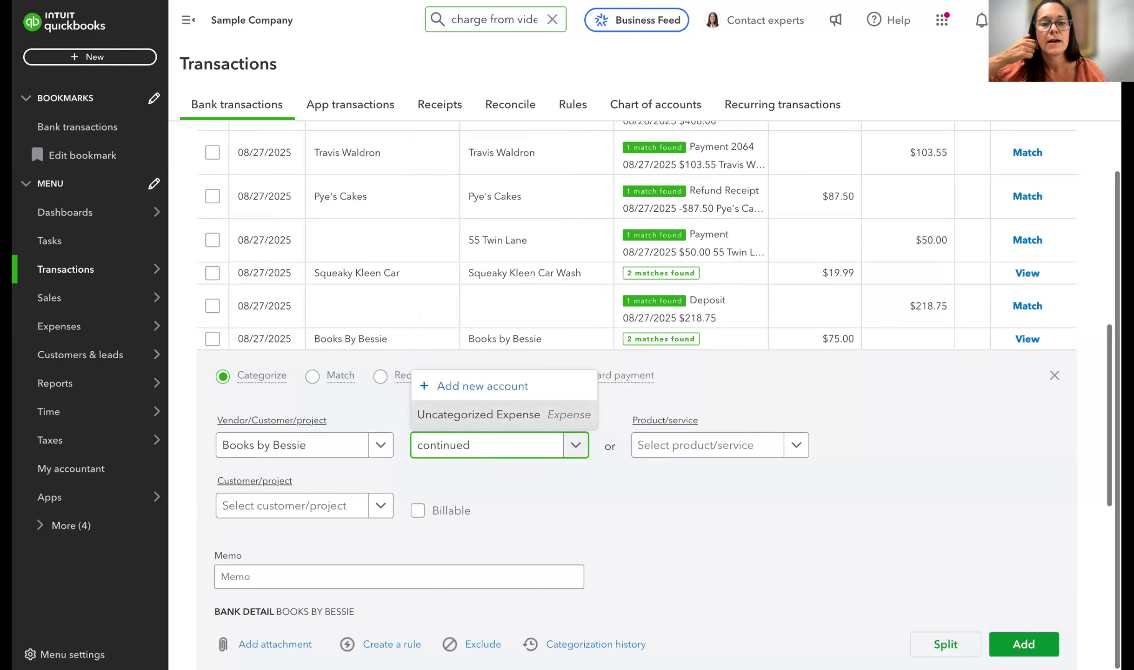
text( education)
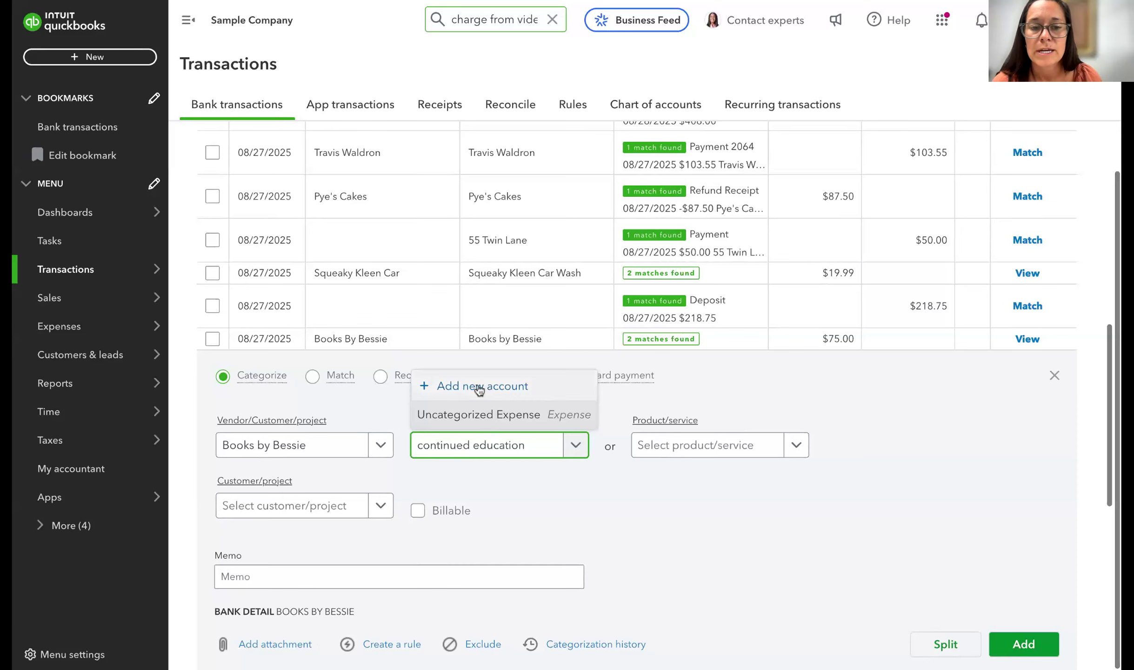
click(451, 387)
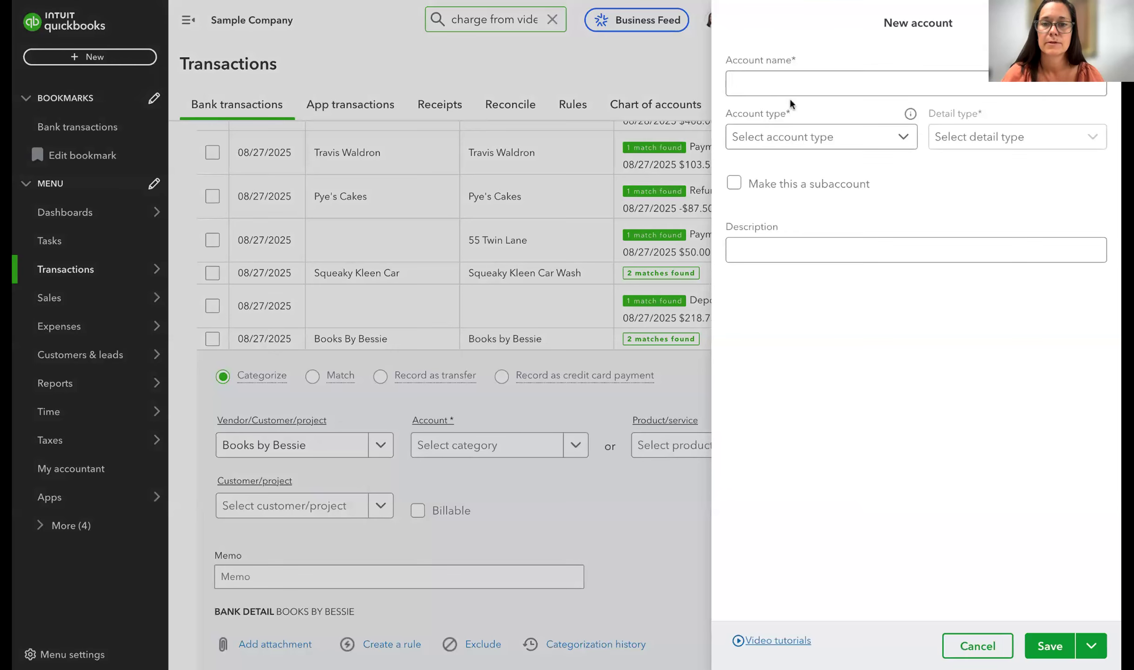
Name the new account Continued Education, with account type Expenses and detail type Office/General Administrative Expenses
click(790, 86)
text(Continued Education)
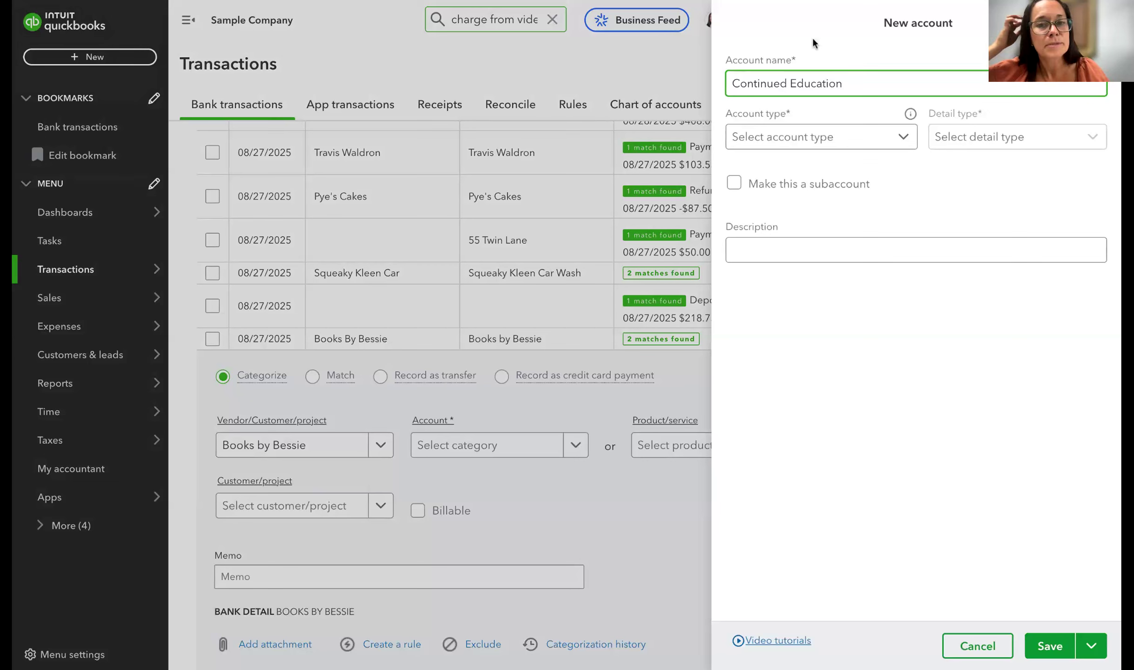
click(803, 138)
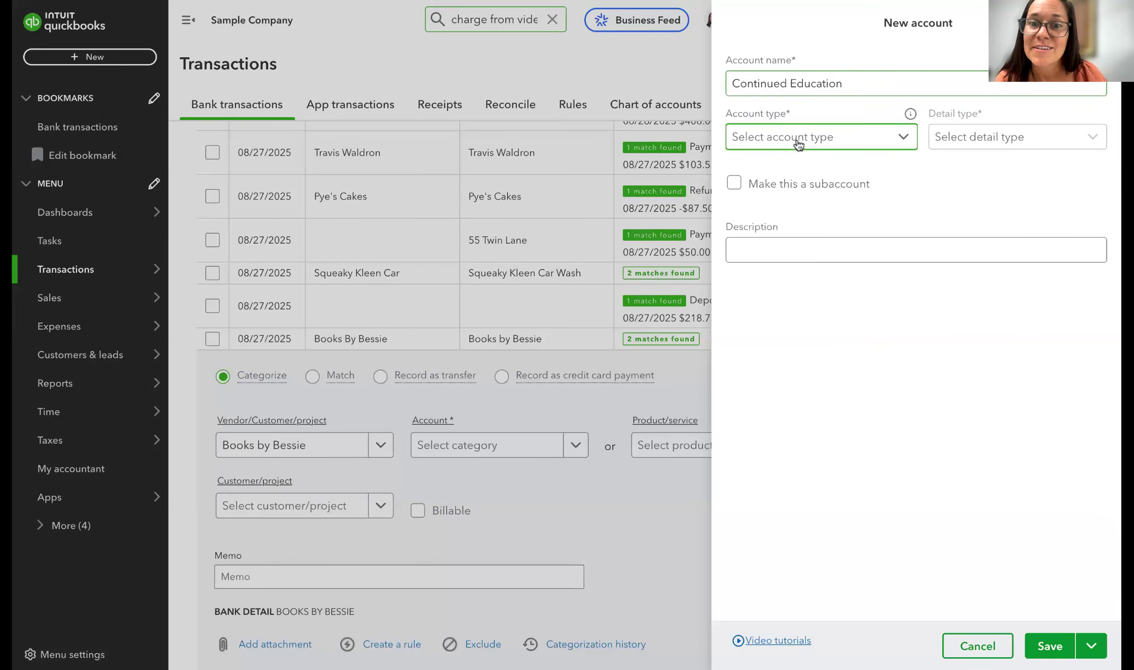
click(810, 171)
click(1007, 142)
scroll(1026, 239, down, 5)
scroll(1028, 240, down, 2)
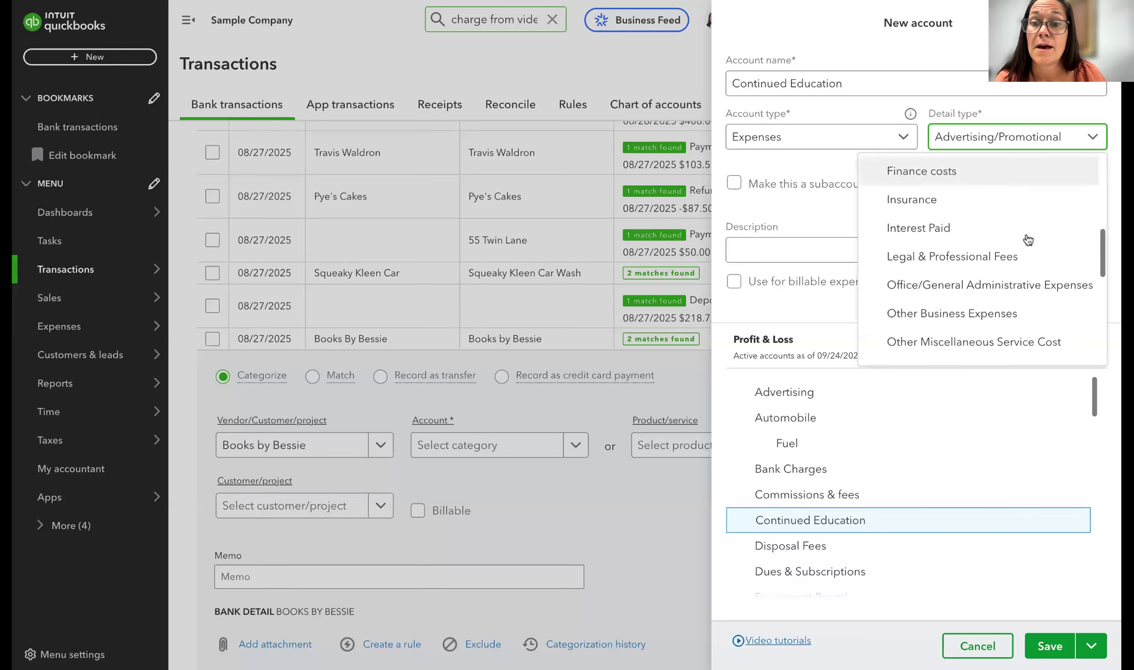
click(991, 281)
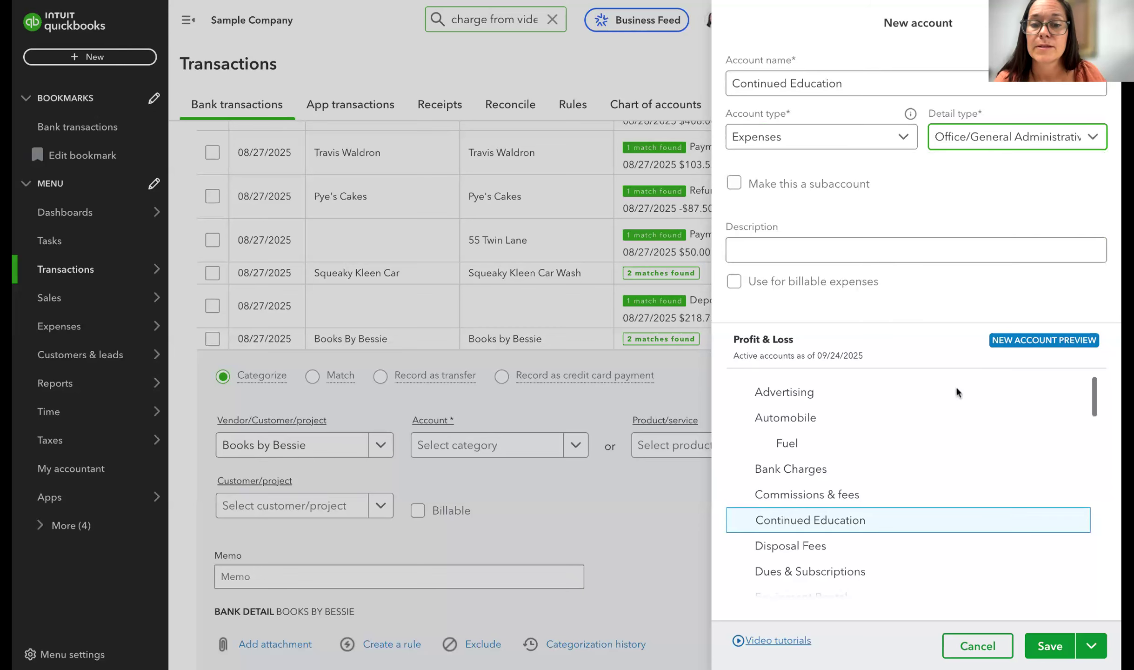
Review the Profit & Loss preview of expense accounts and save the Continued Education account for the transaction
scroll(933, 464, down, 1)
scroll(934, 467, down, 3)
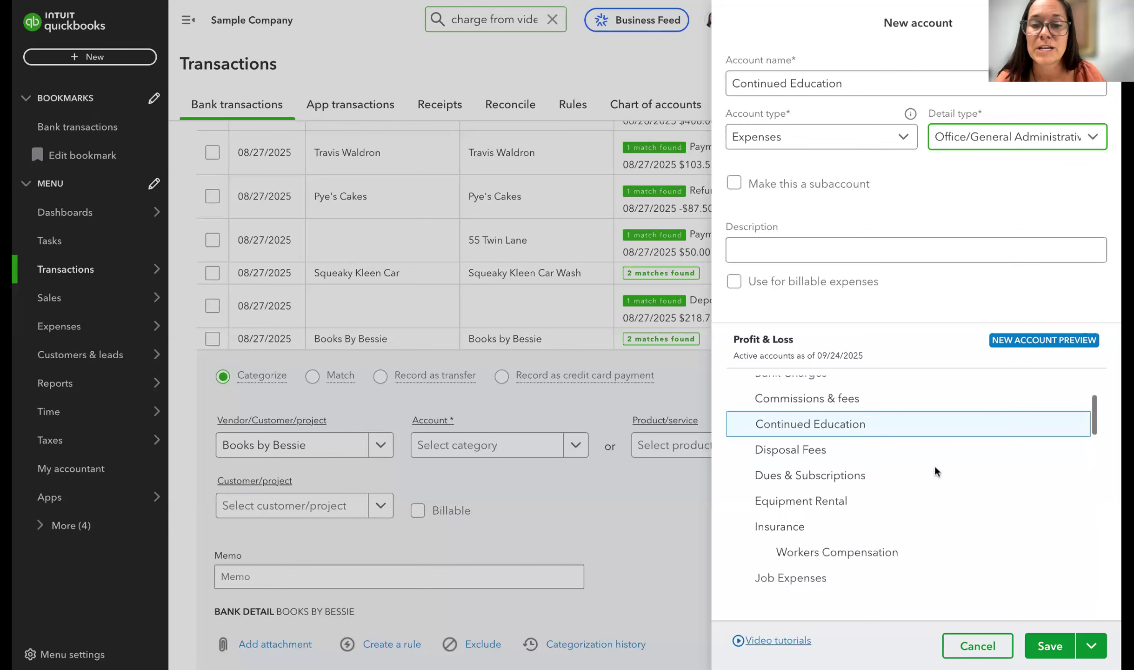
scroll(867, 466, down, 4)
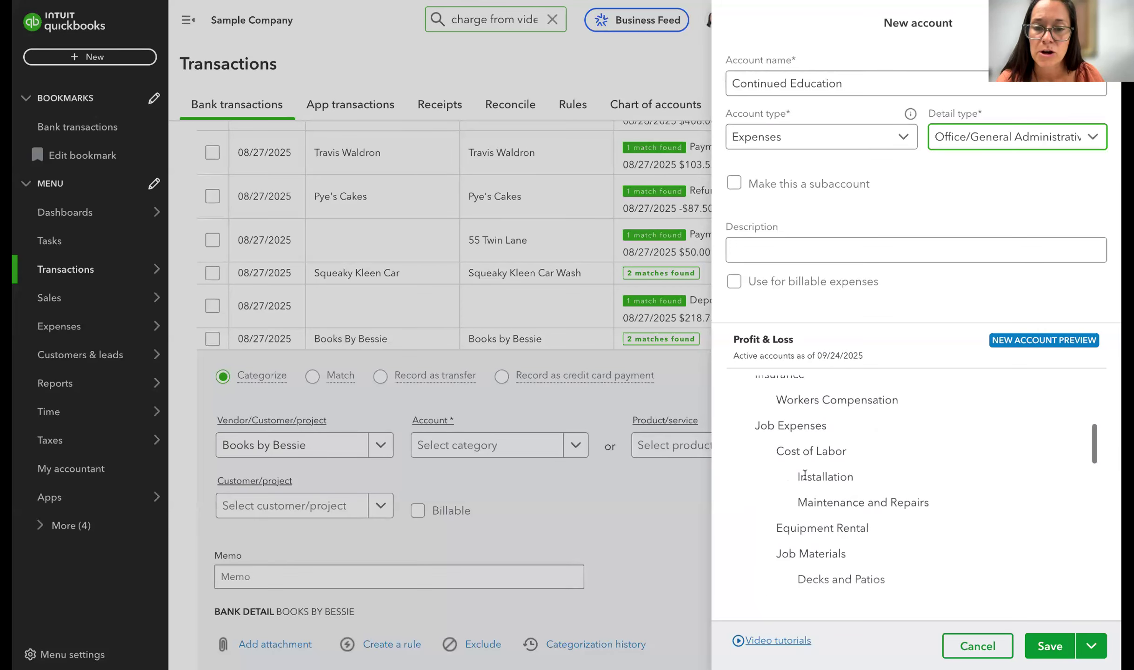
scroll(789, 438, down, 10)
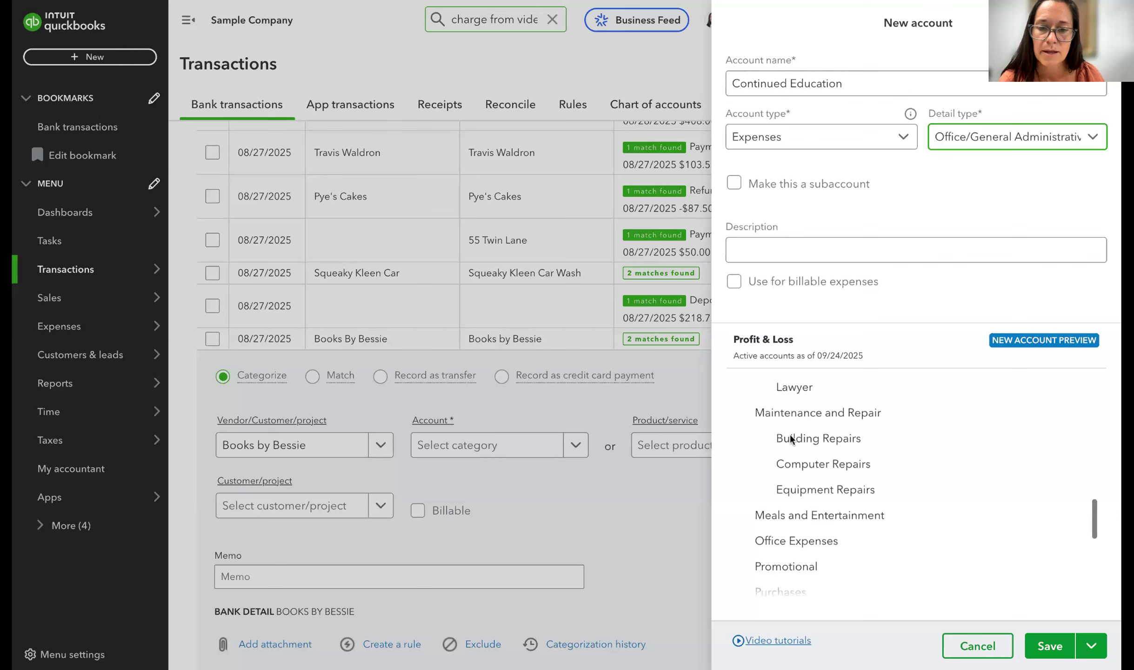
scroll(851, 484, down, 2)
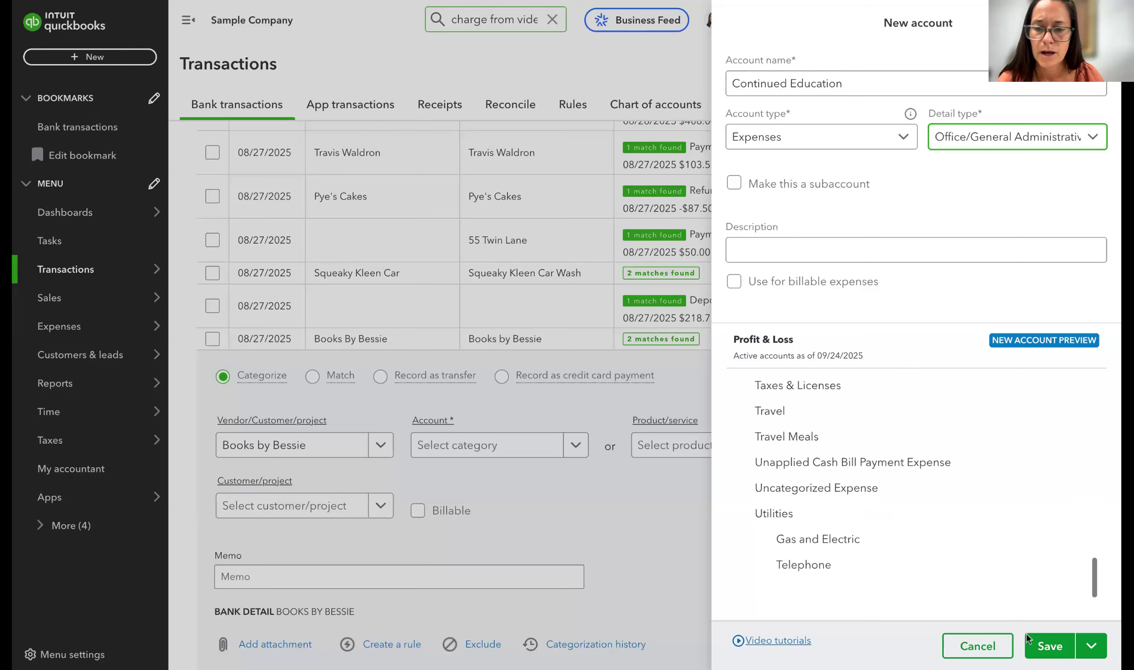
click(1041, 649)
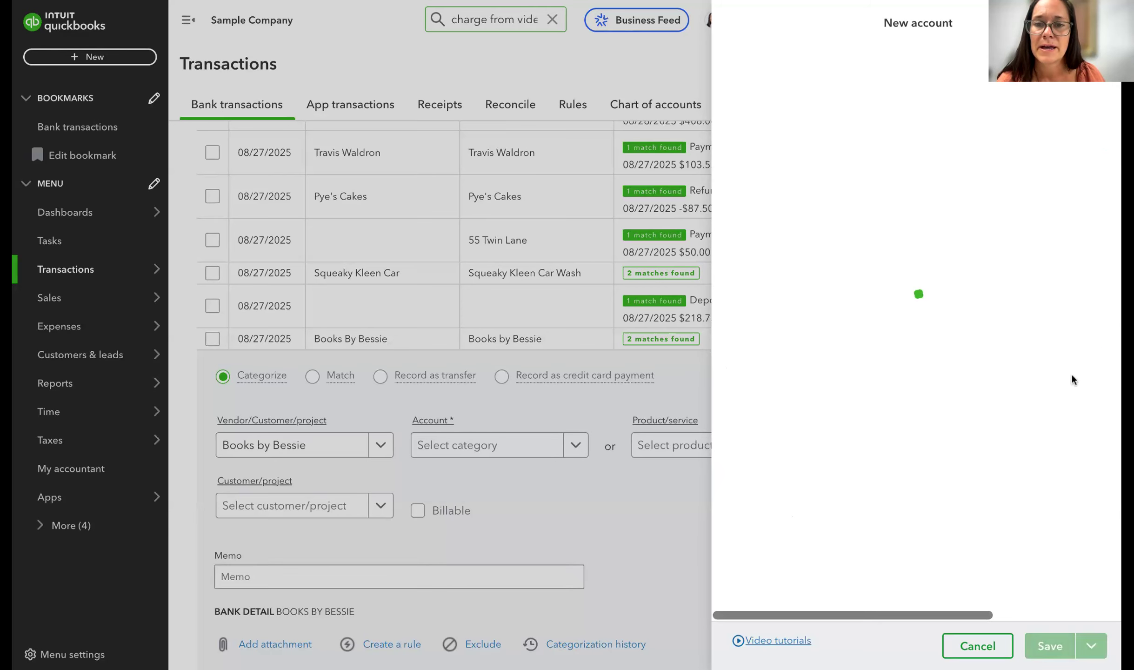
scroll(410, 441, down, 1)
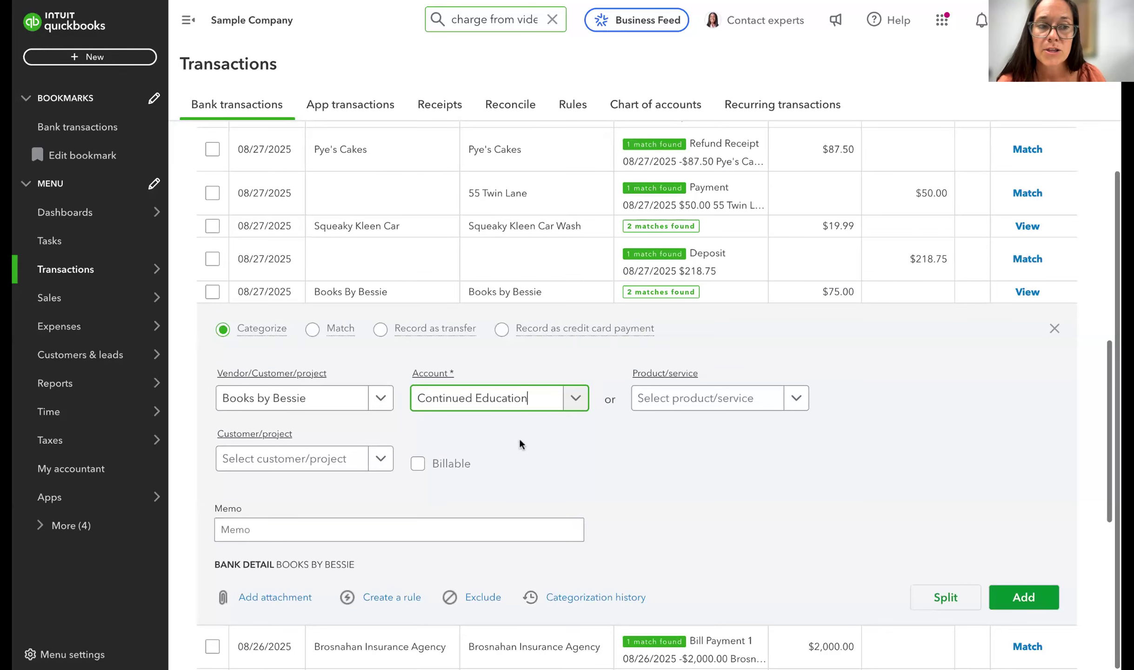
mouse_move(105, 262)
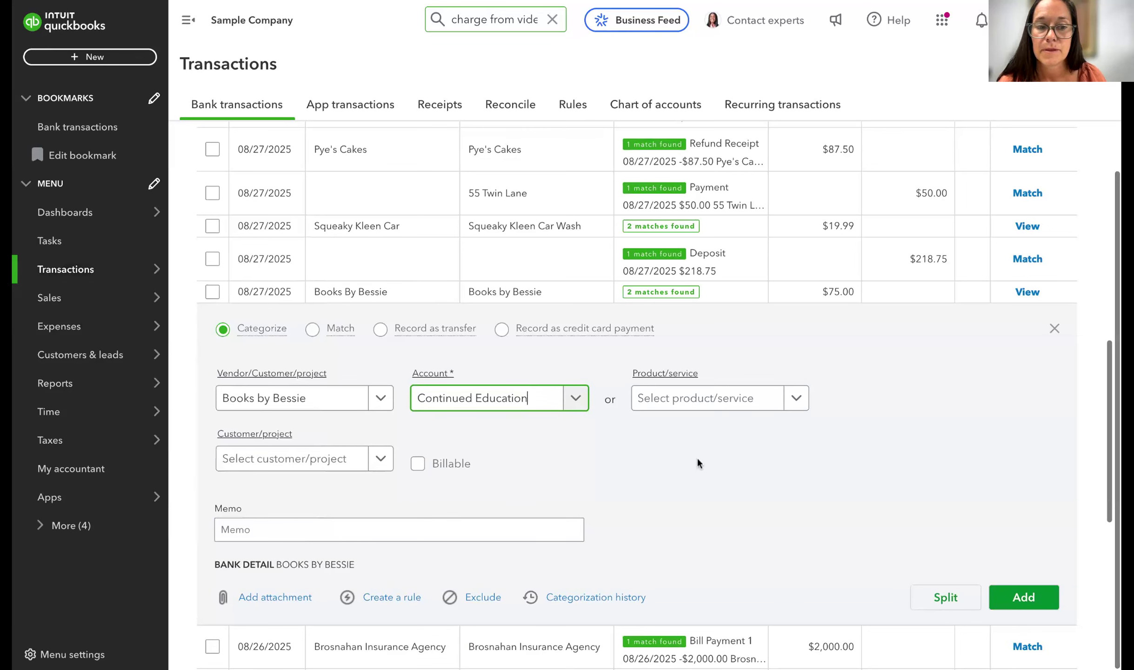
Enter the memo "Book on how to build a deck" for the Books by Bessie transaction
click(455, 528)
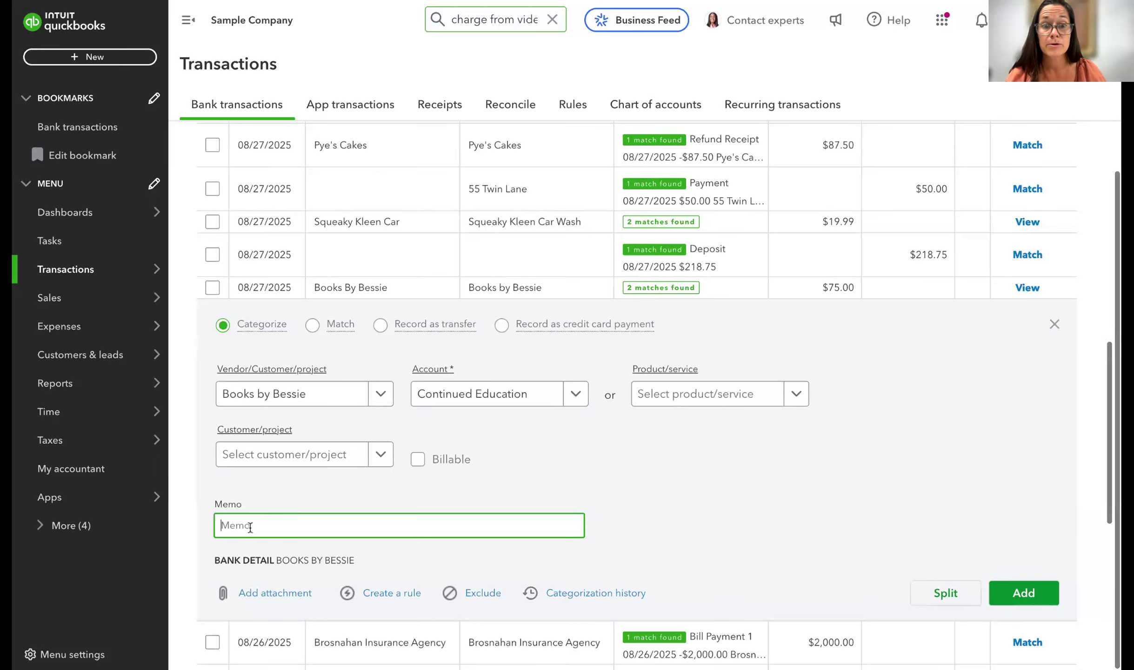
text(Book o)
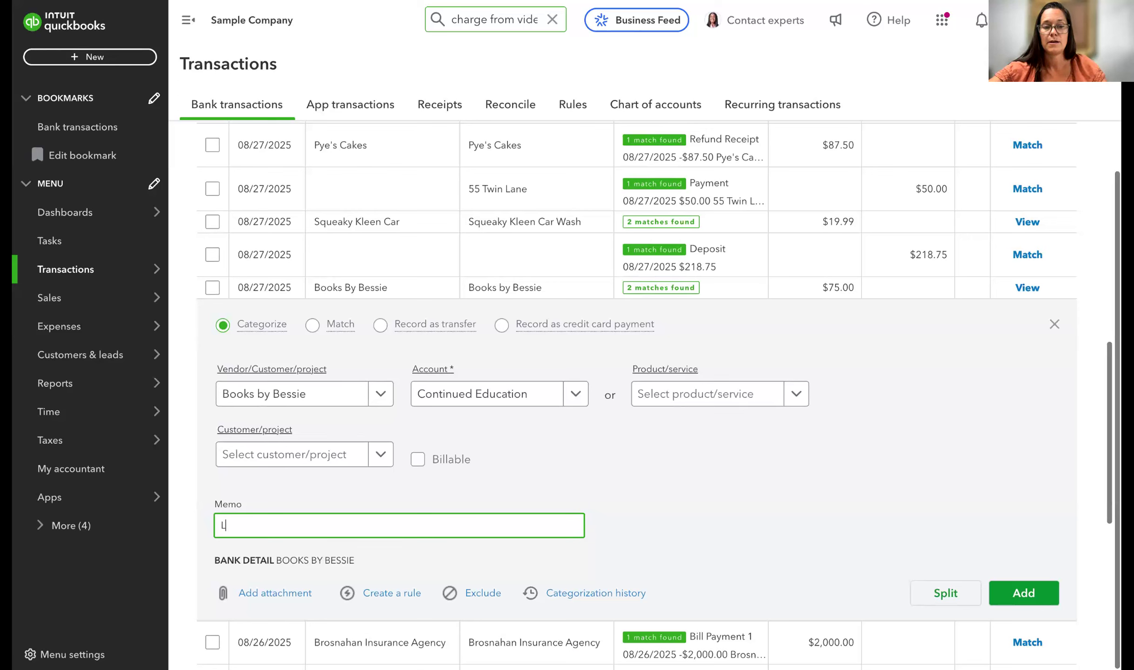
text(n how to )
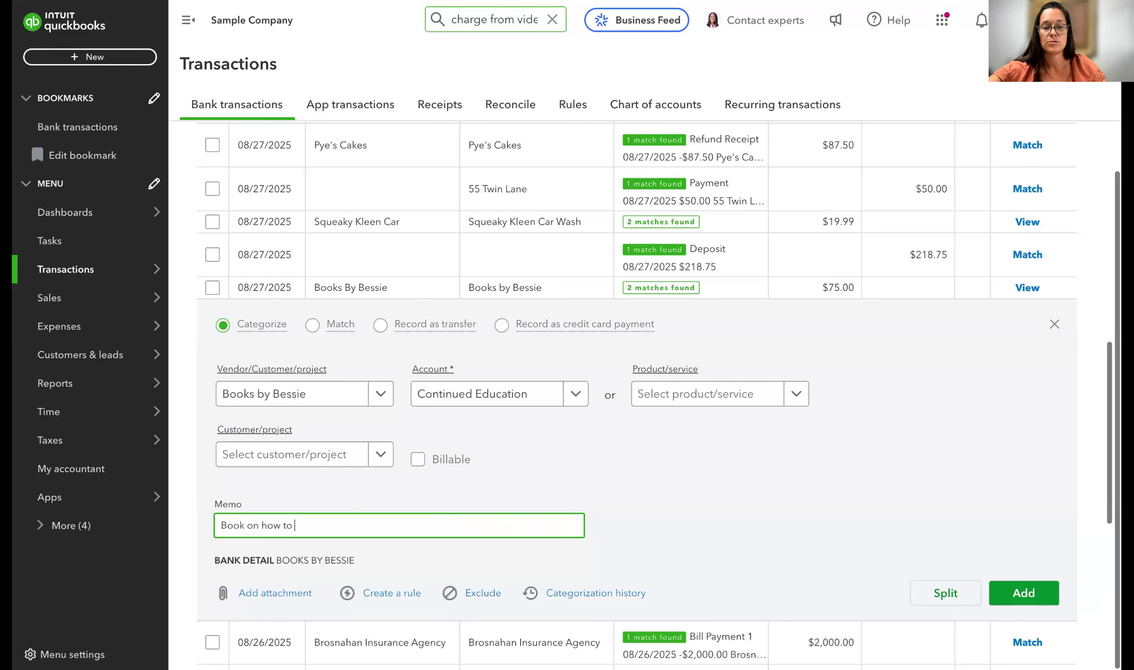
text(build a )
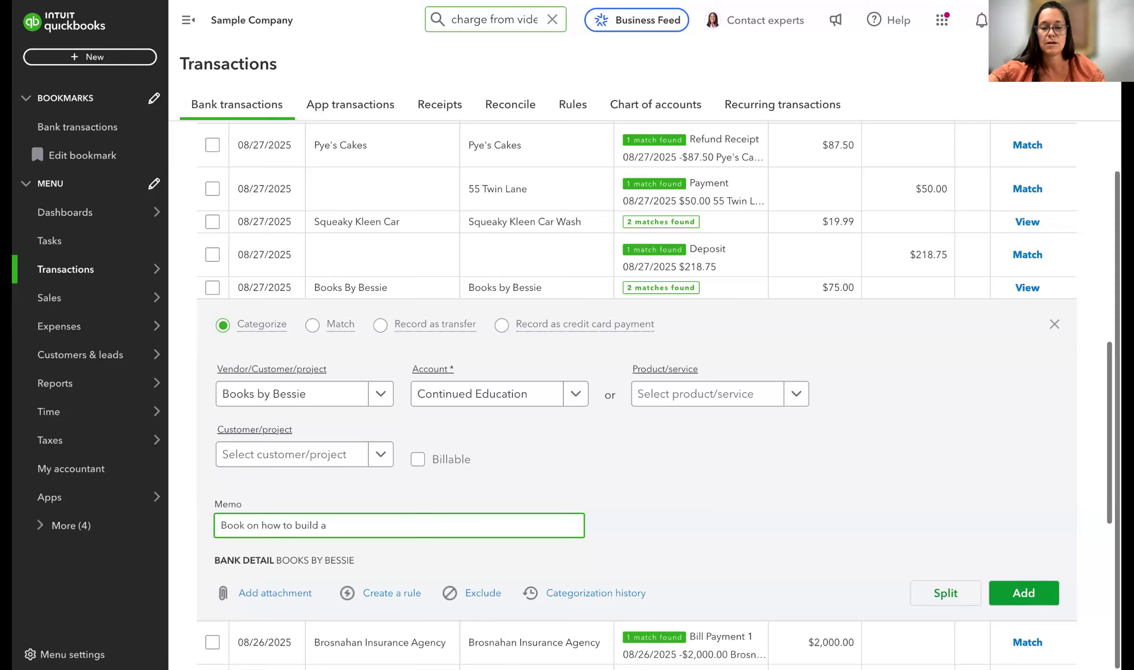
text(deck)
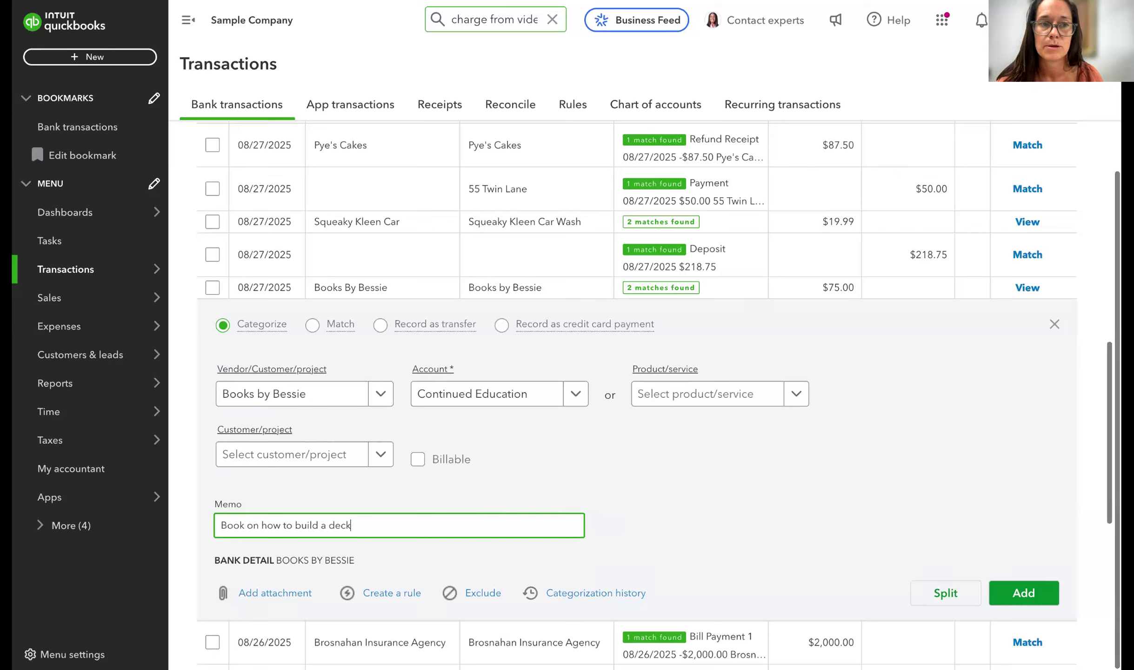
Add the categorized Books by Bessie transaction to the books and look over the remaining checking transactions
click(1018, 595)
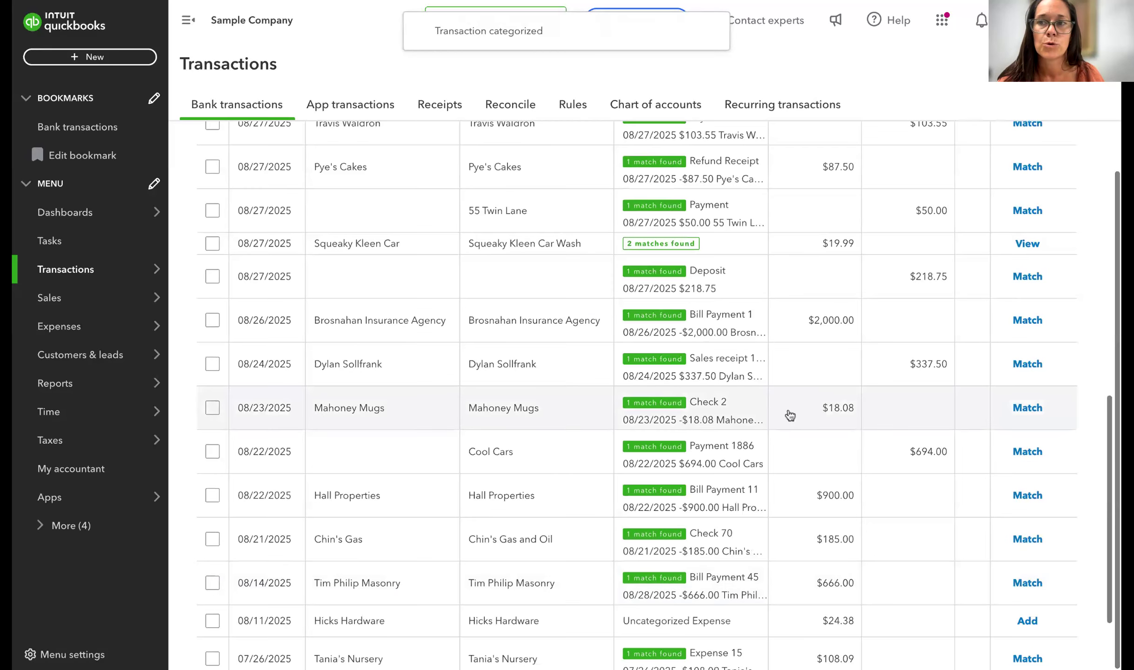
scroll(670, 442, down, 3)
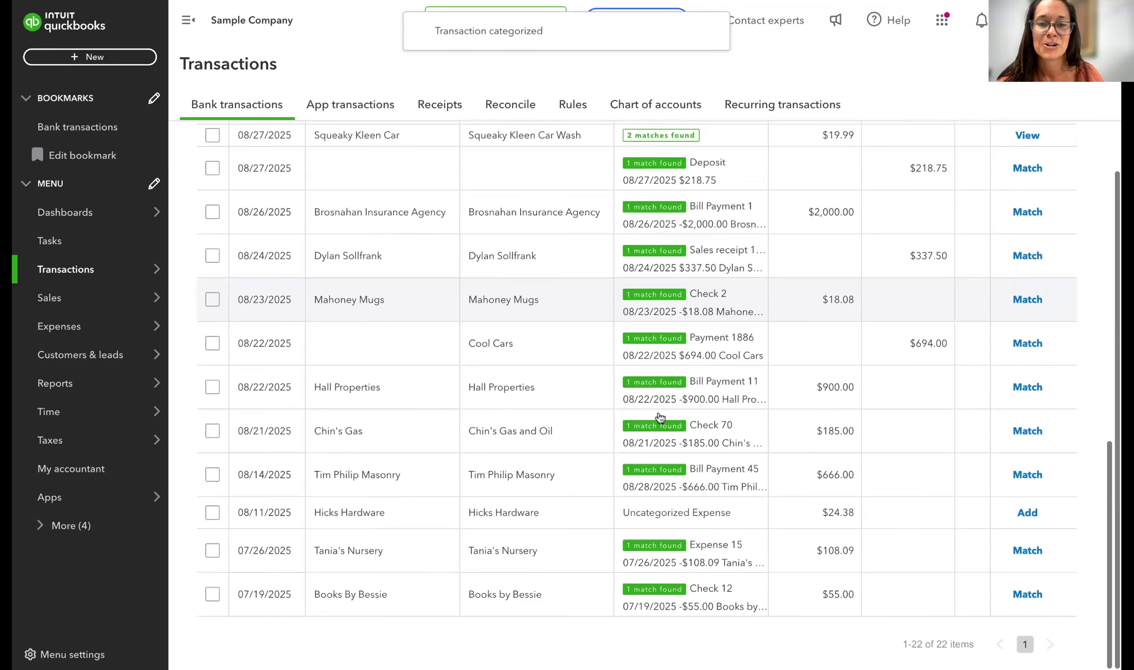
scroll(560, 253, up, 10)
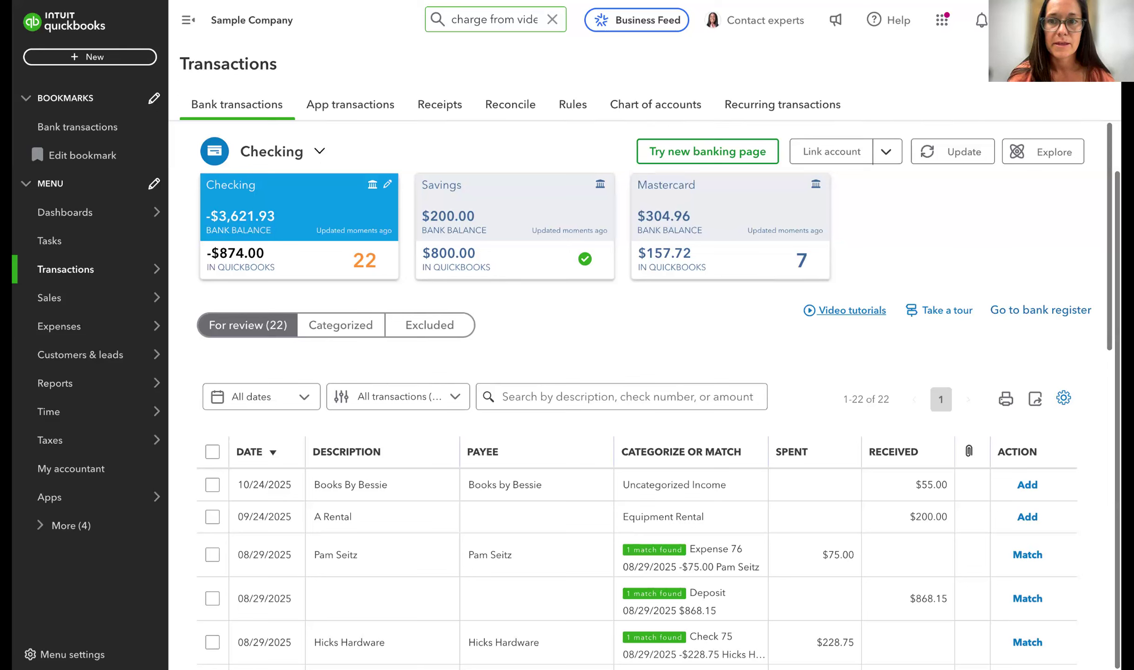
Open the Import data tool and start an import with Bank Data as the record type
click(1020, 20)
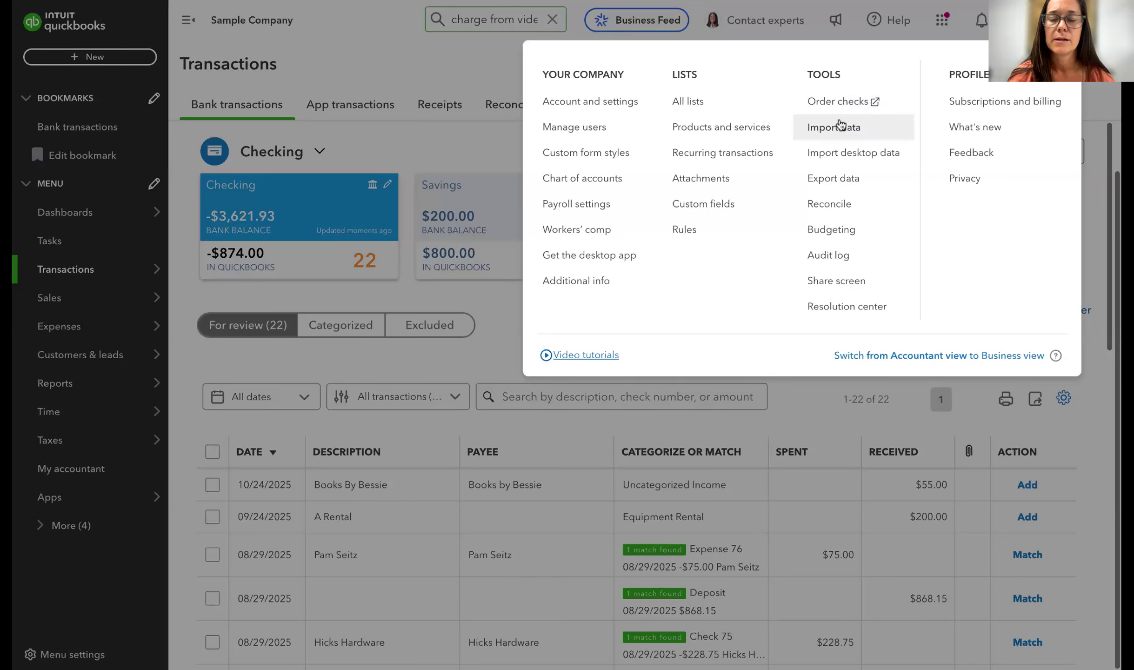
click(833, 132)
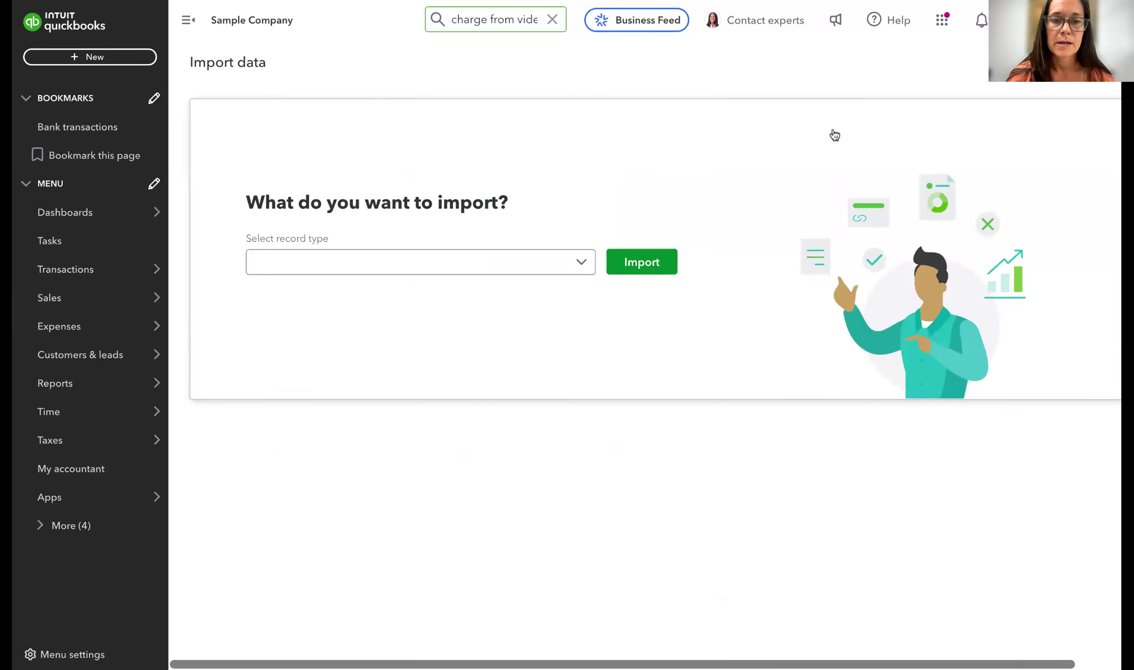
click(539, 268)
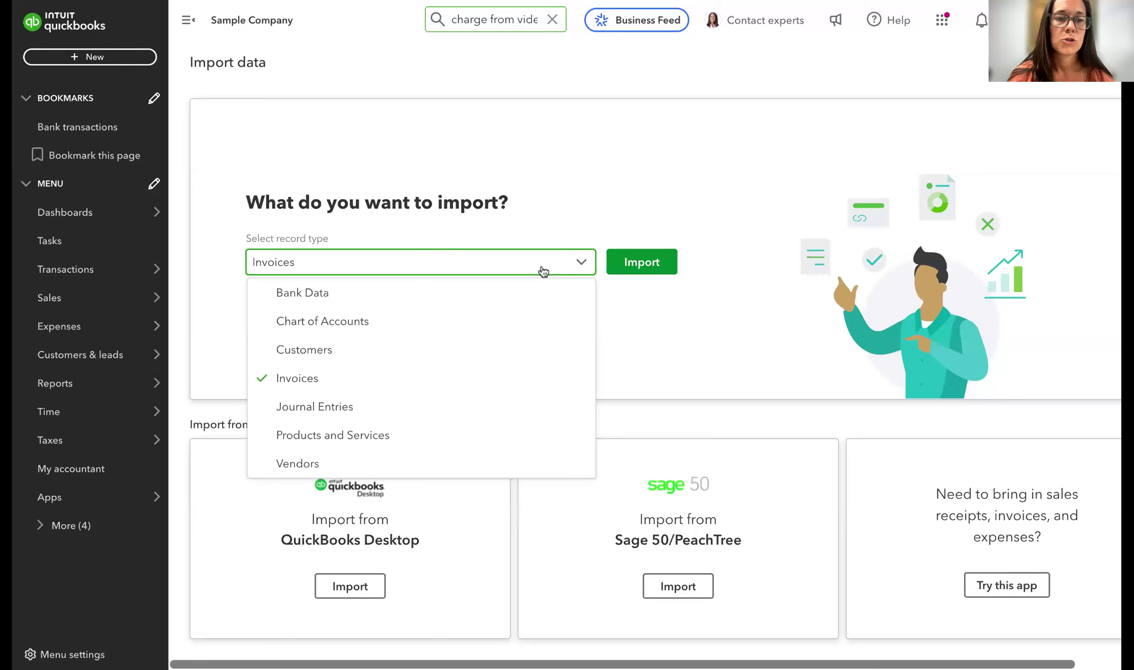
click(523, 292)
click(645, 262)
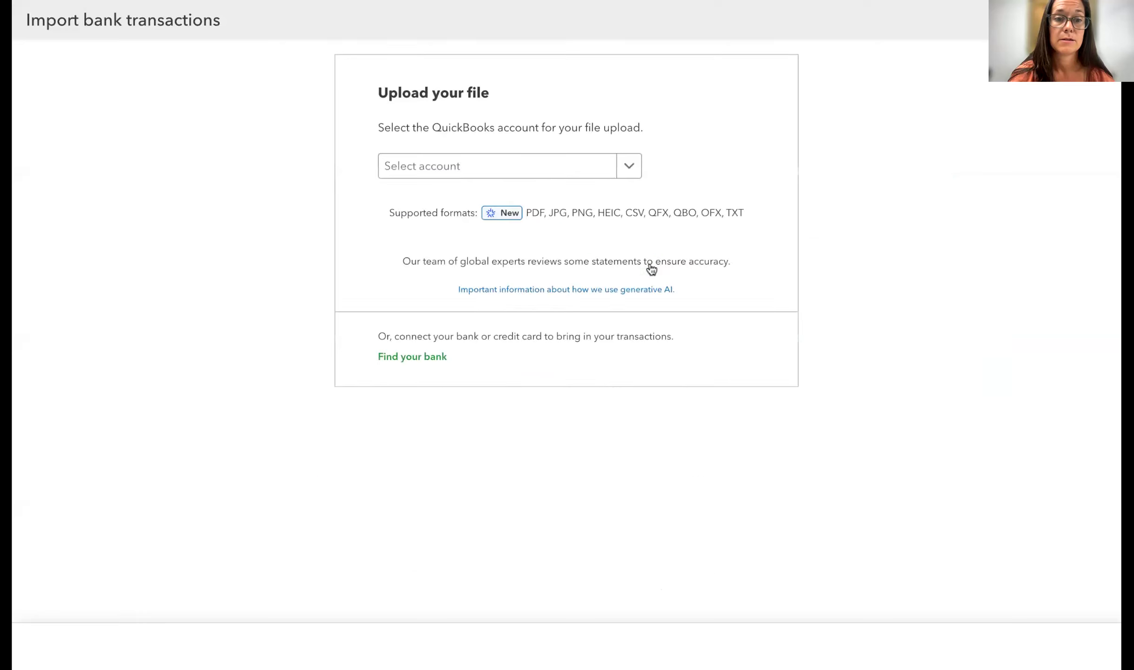
Select Checking as the account for the bank file upload, open the device file chooser, and leave the import without uploading
click(589, 167)
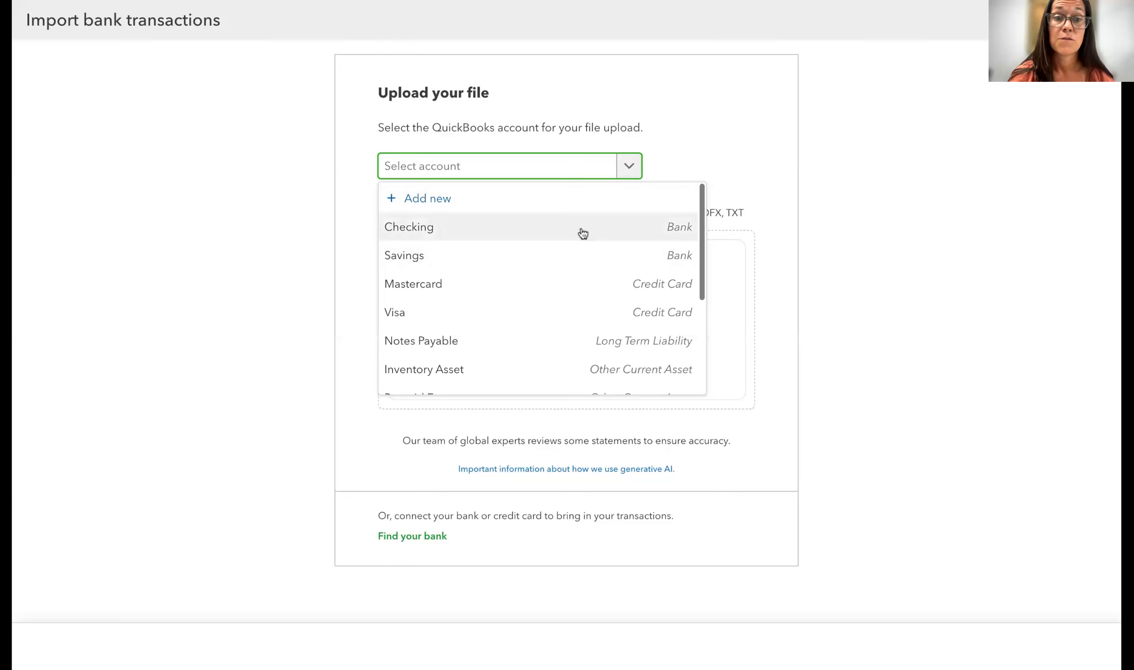
click(562, 234)
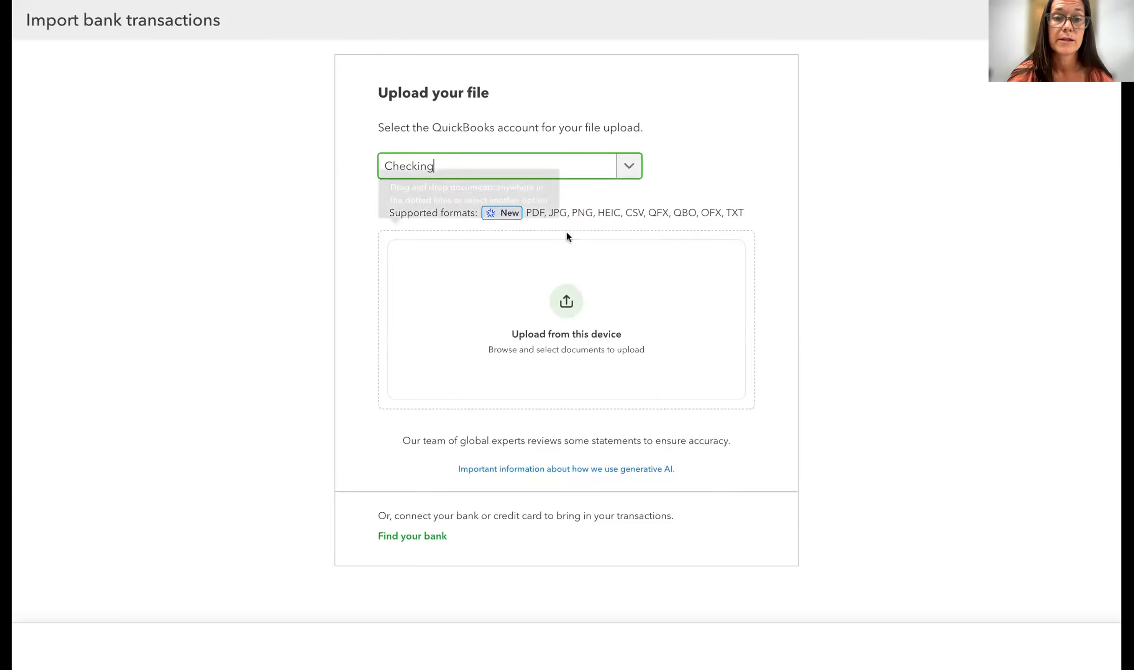
click(562, 304)
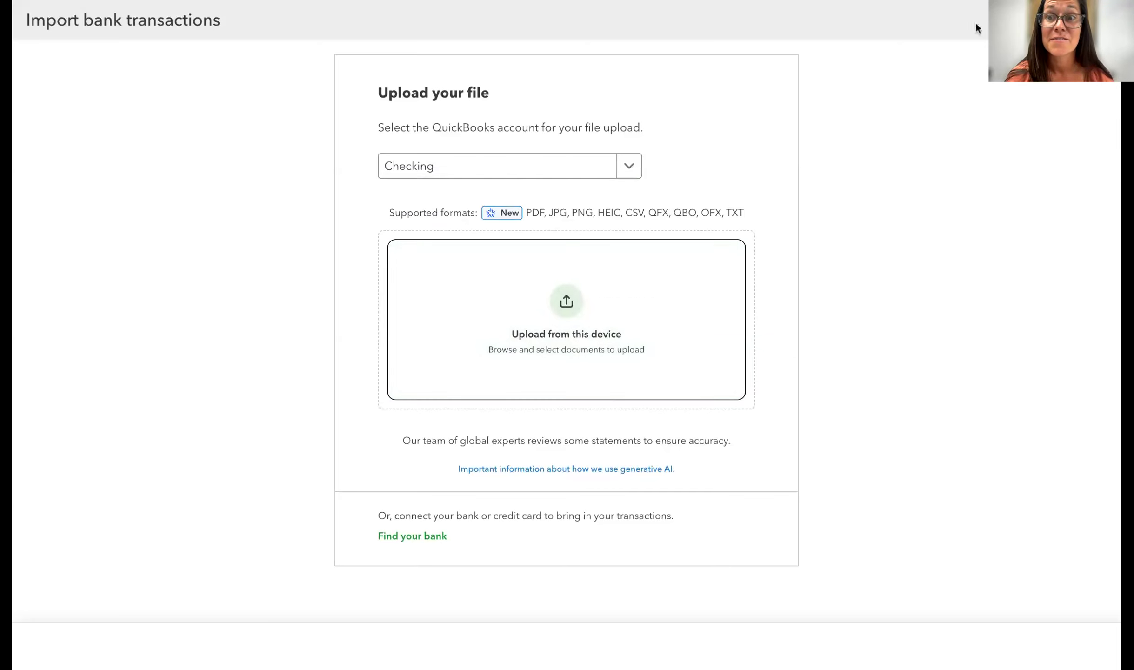
drag(1121, 513, 1089, 513)
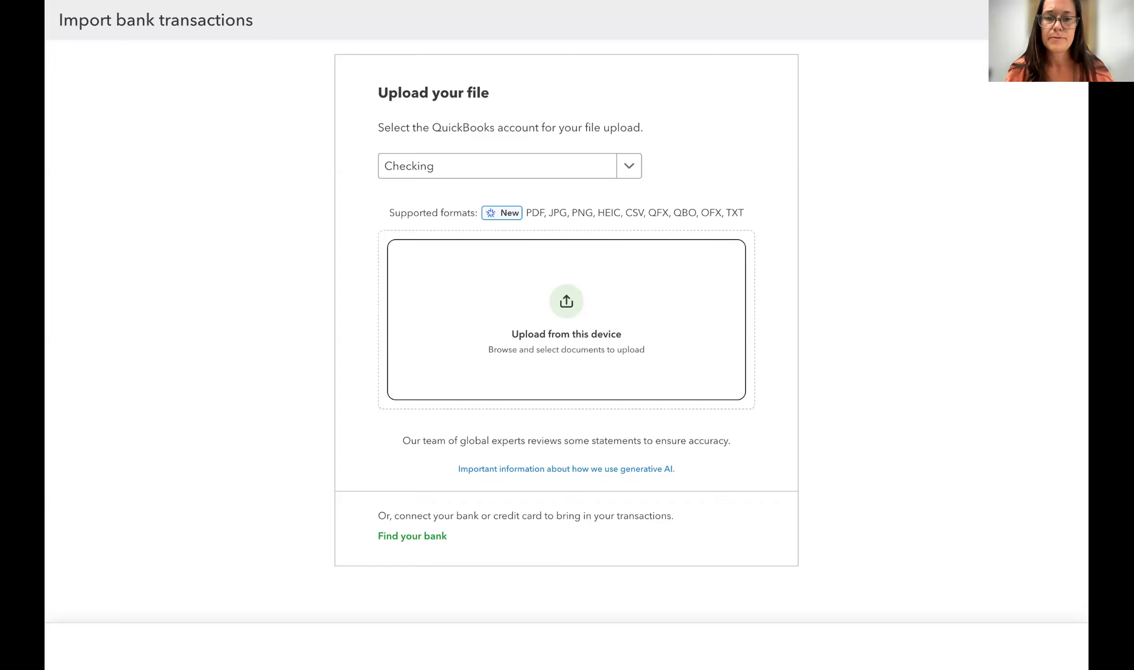
click(1068, 20)
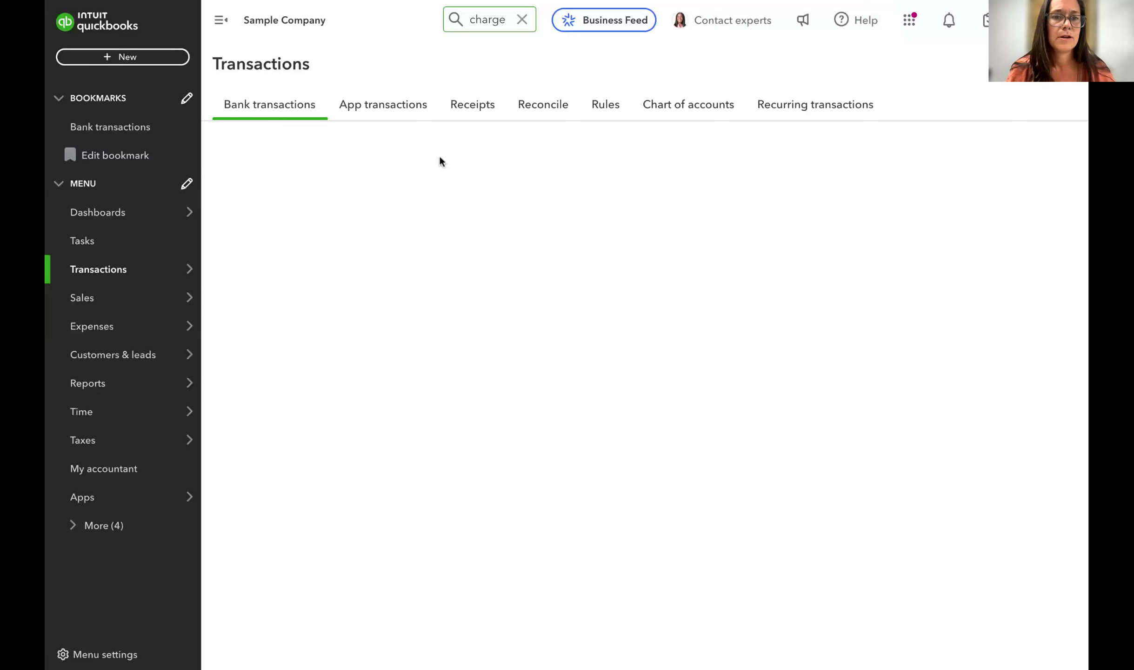
Open the Receipts page, dismiss the AI-powered receipt creation pop-up, and examine the autofill area and the receipts review table
click(469, 108)
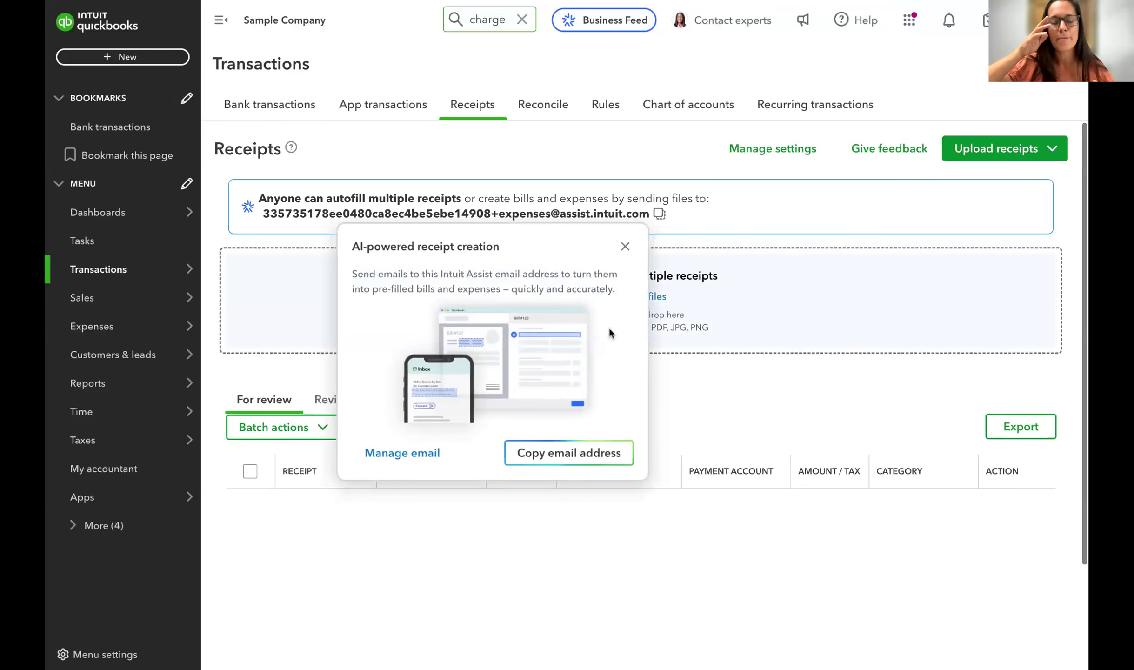
click(624, 247)
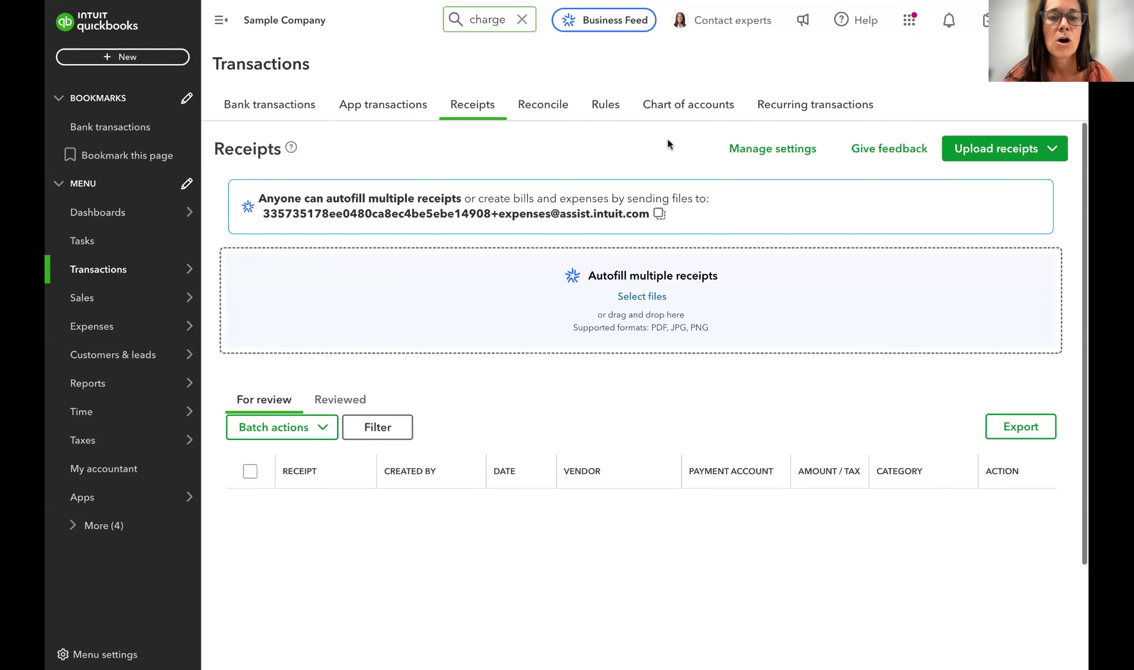
scroll(555, 451, down, 1)
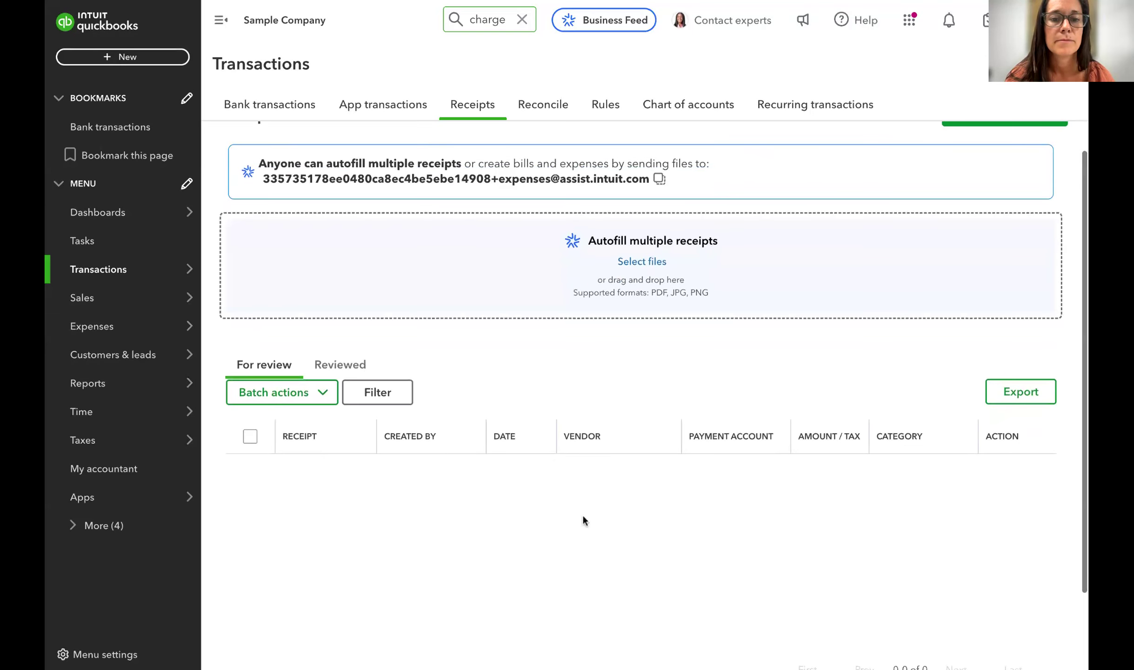
scroll(463, 498, down, 1)
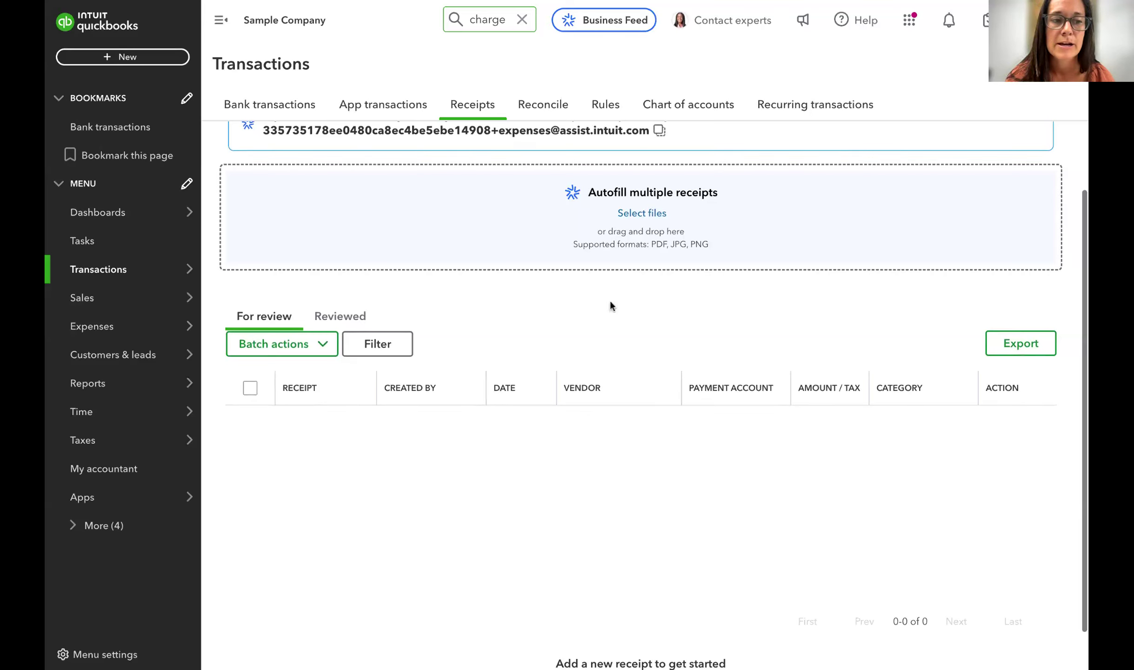
mouse_move(136, 277)
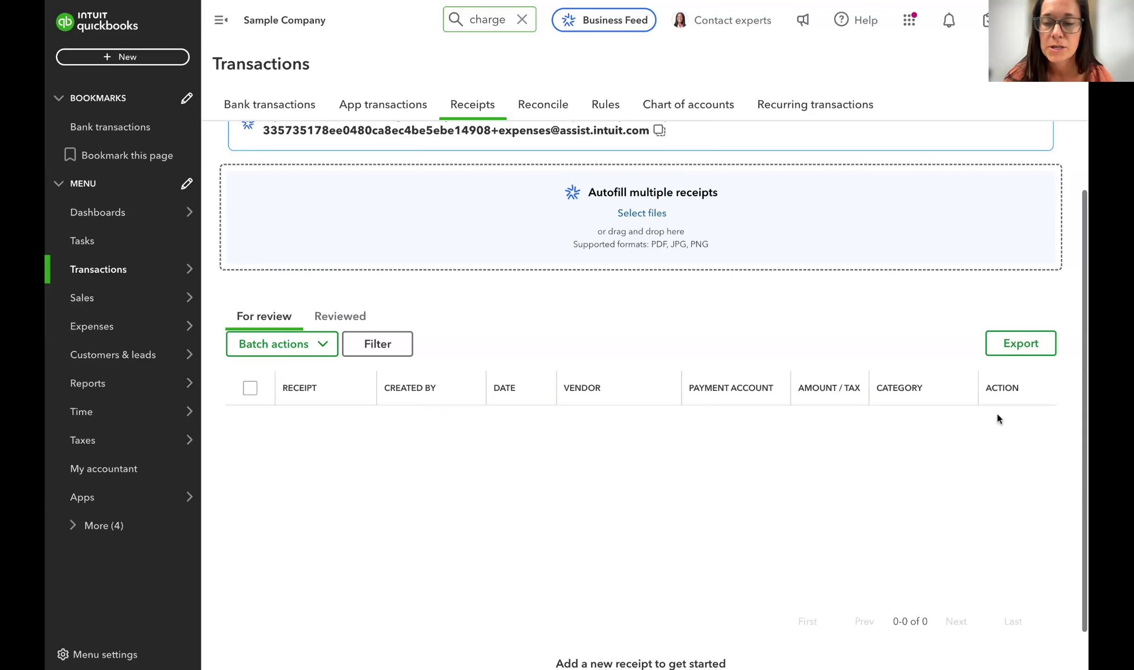
scroll(627, 416, up, 1)
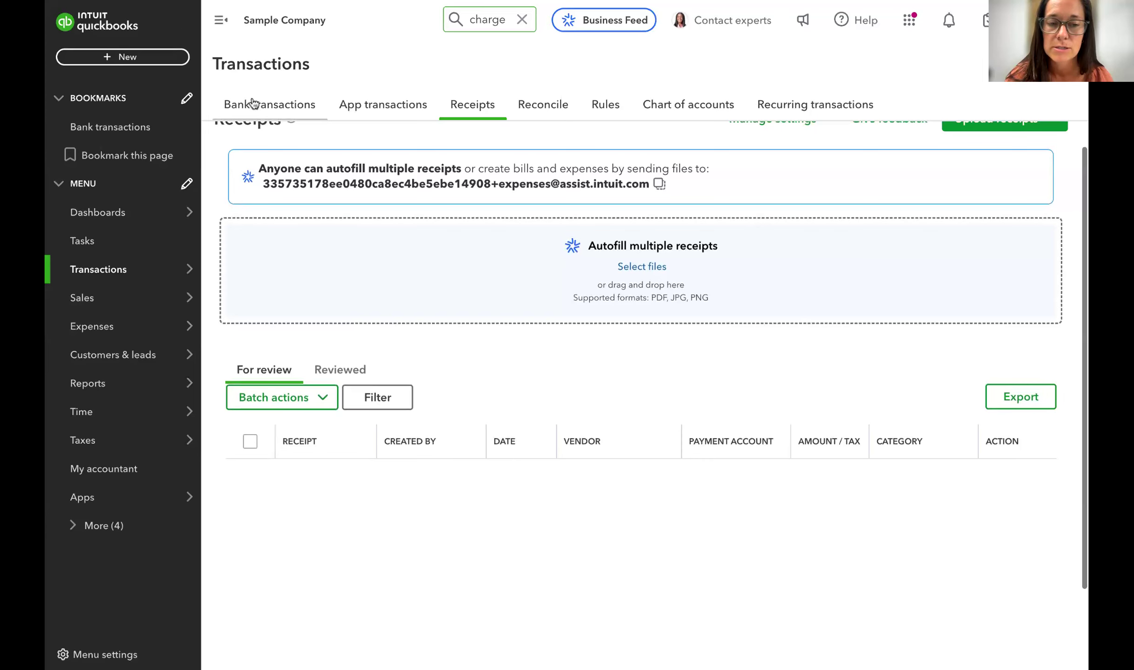
scroll(790, 415, up, 1)
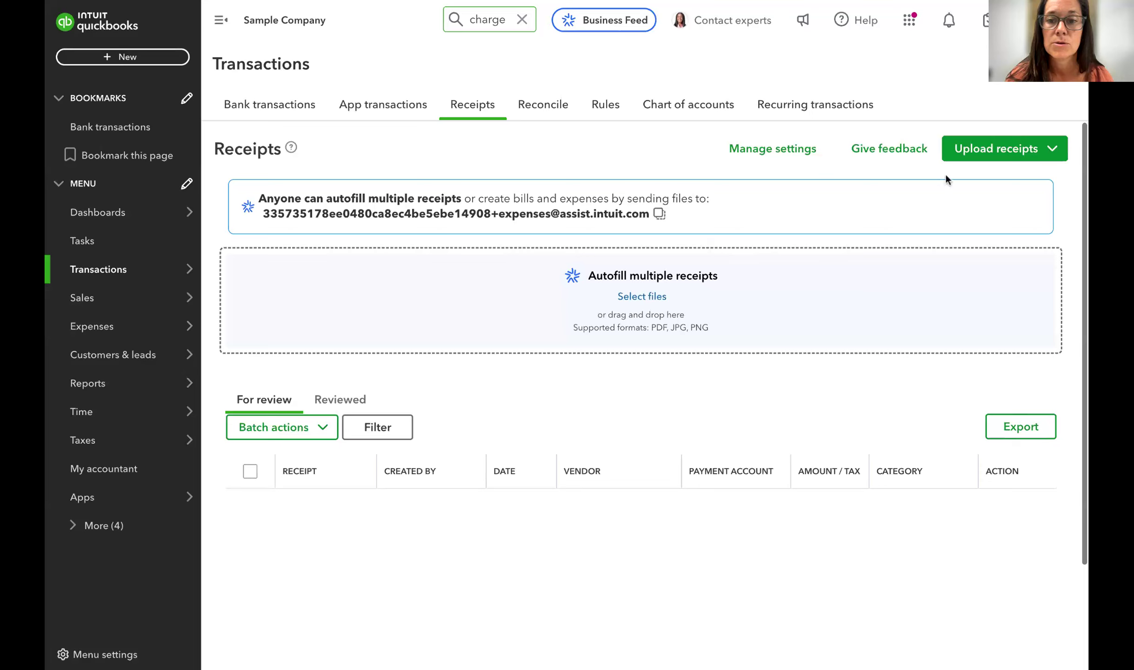
View the available receipt upload options, close them, and look over the rest of the Receipts page
click(999, 158)
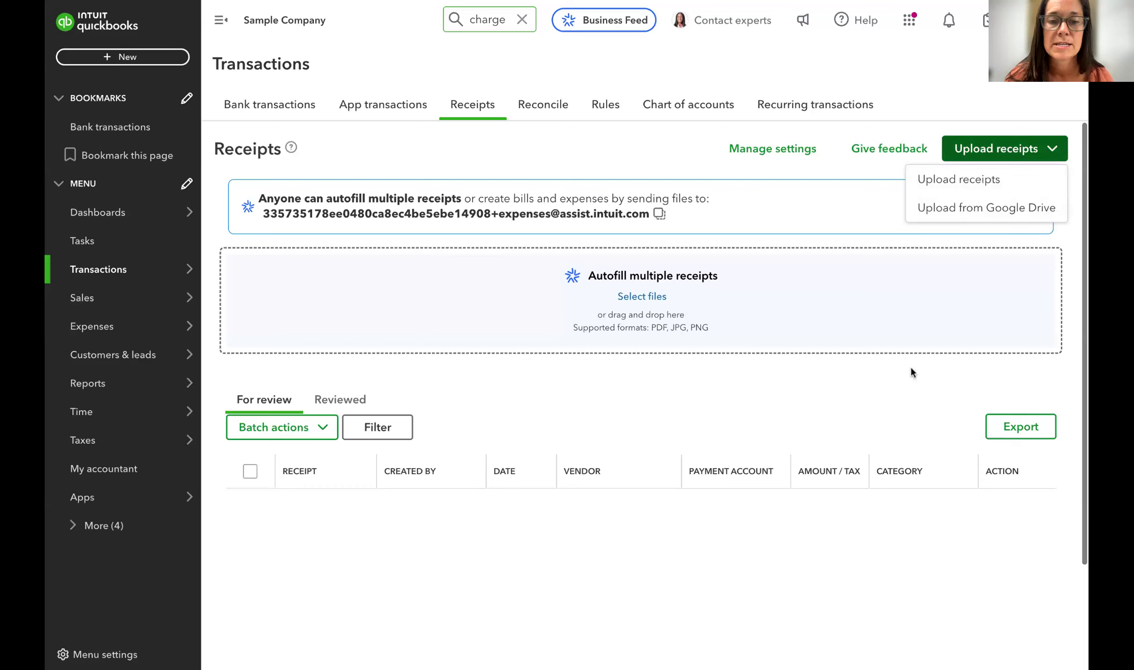
click(699, 394)
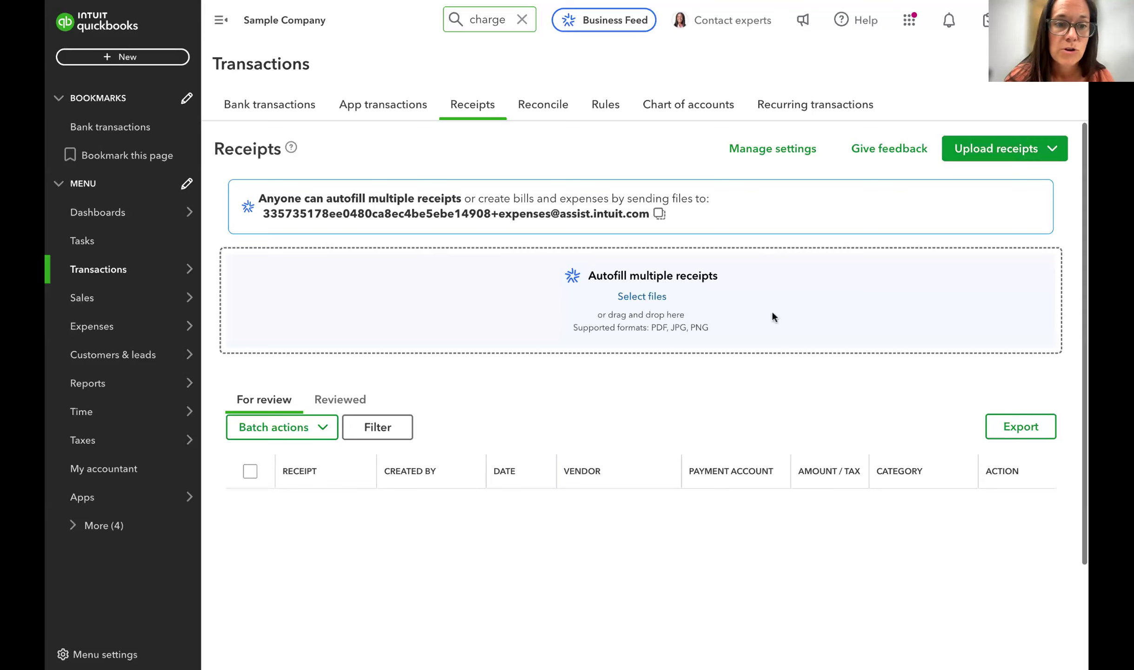
scroll(818, 471, down, 1)
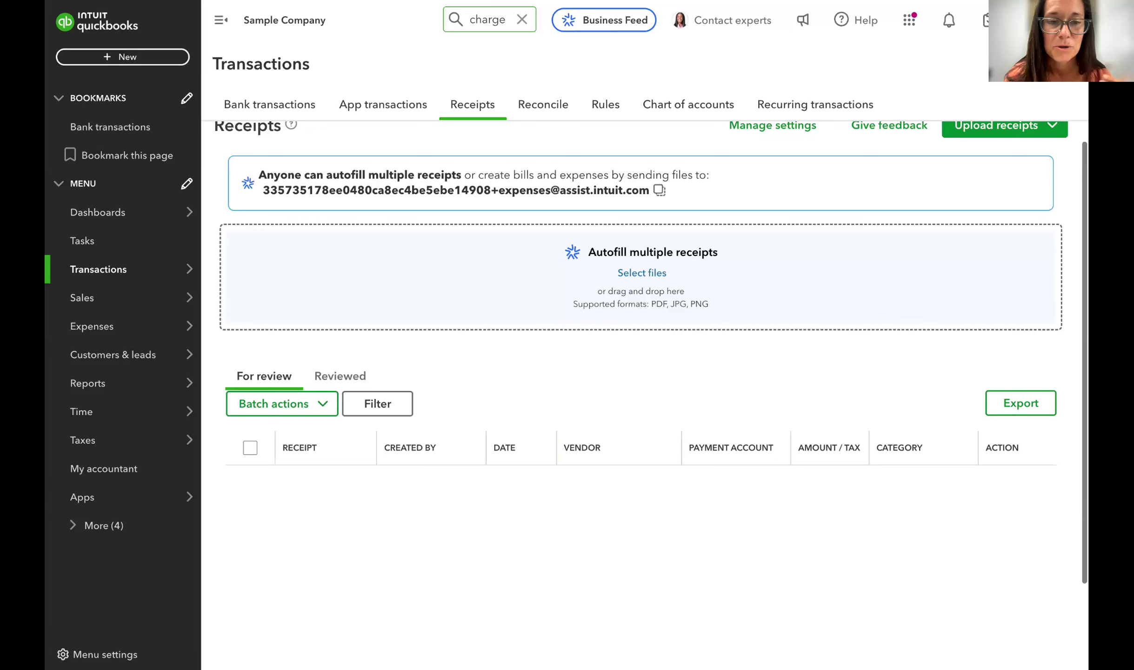
scroll(768, 405, down, 2)
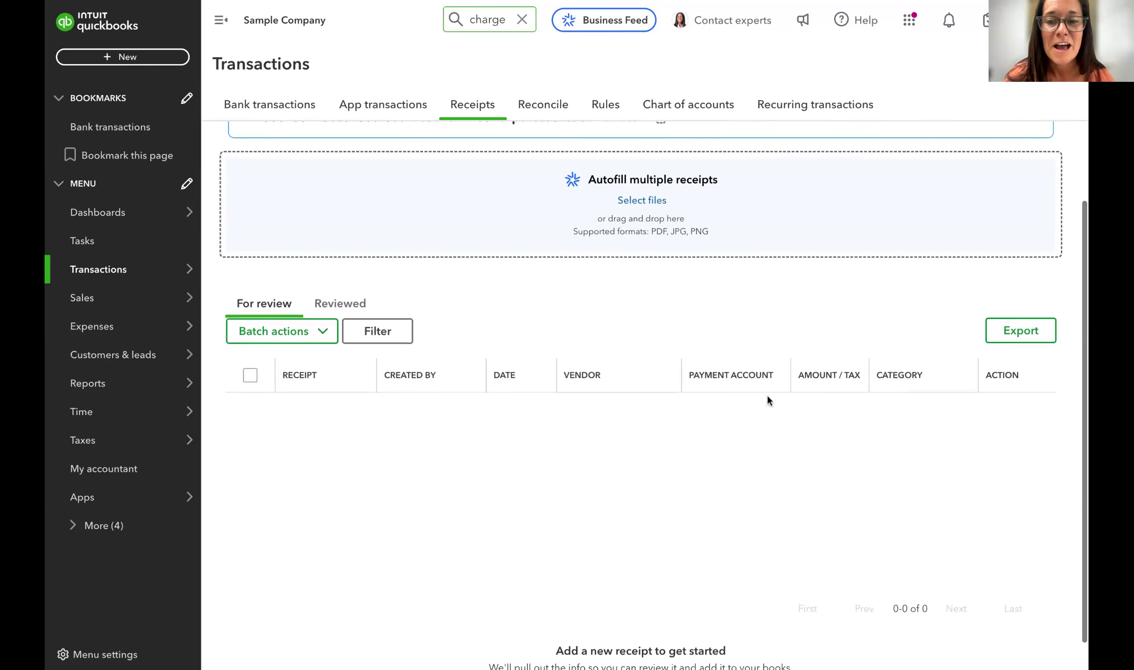
scroll(767, 406, up, 1)
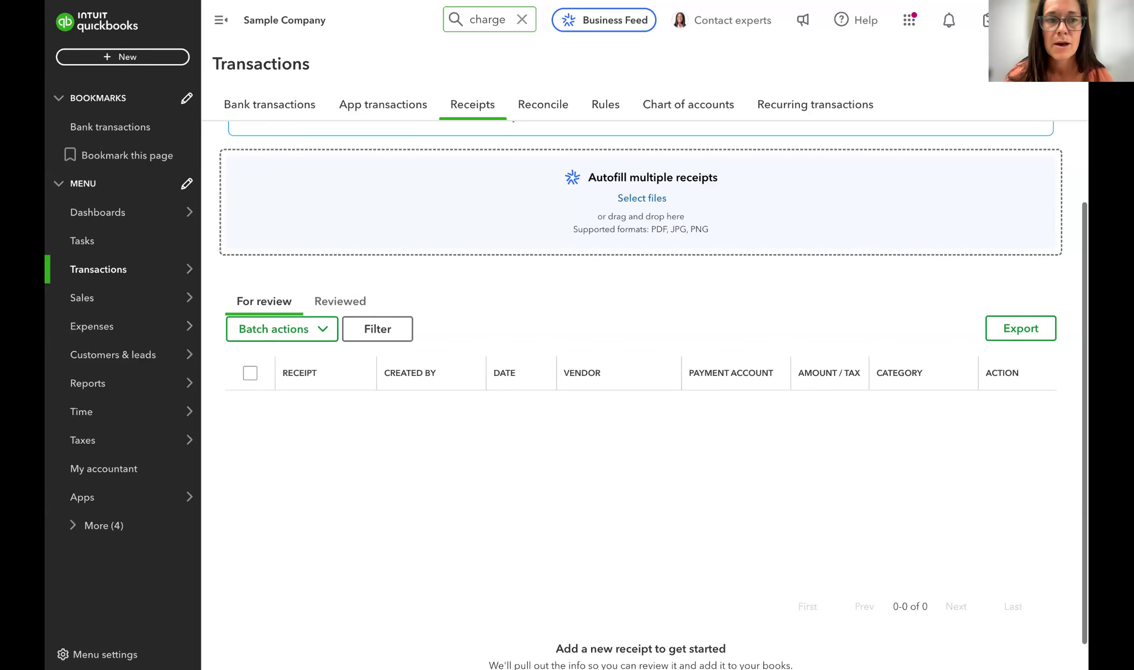
scroll(633, 335, up, 3)
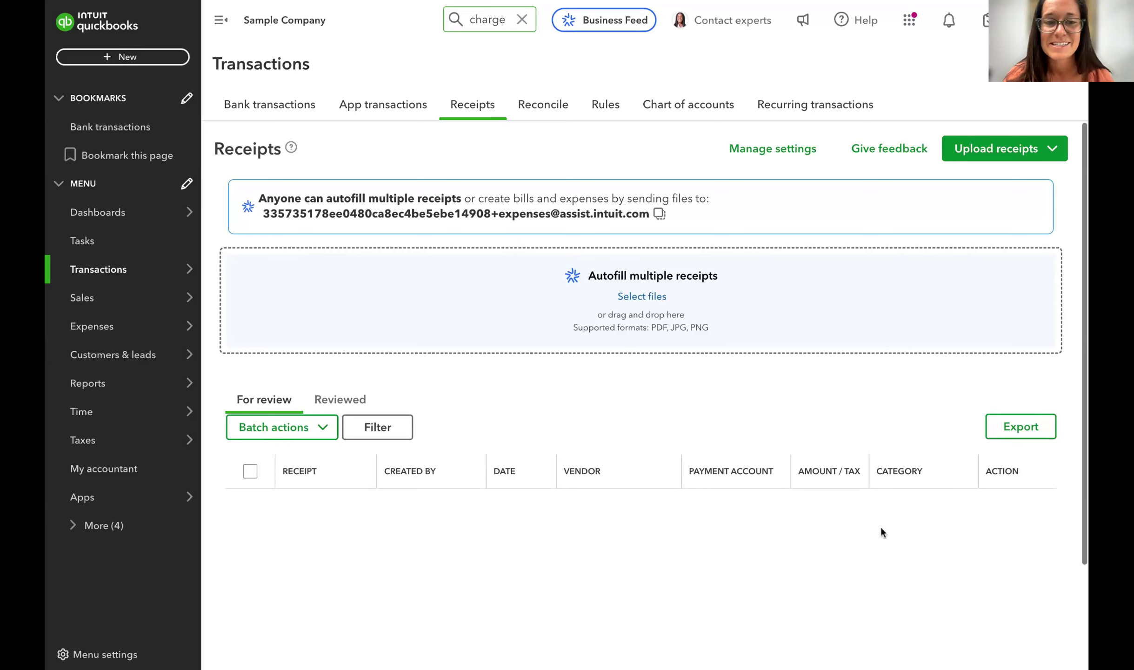
scroll(740, 572, down, 3)
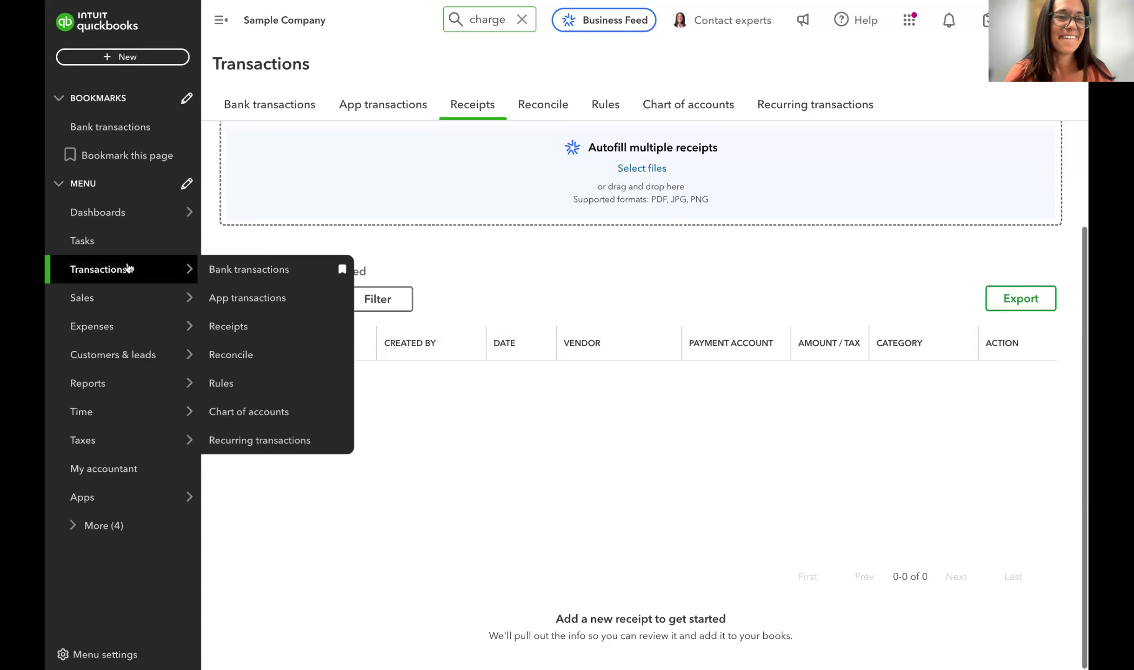
Undo the two categorized A Rental bank transactions dated 09/24/2025 and 09/01/2025, and return to the transactions for review
click(270, 104)
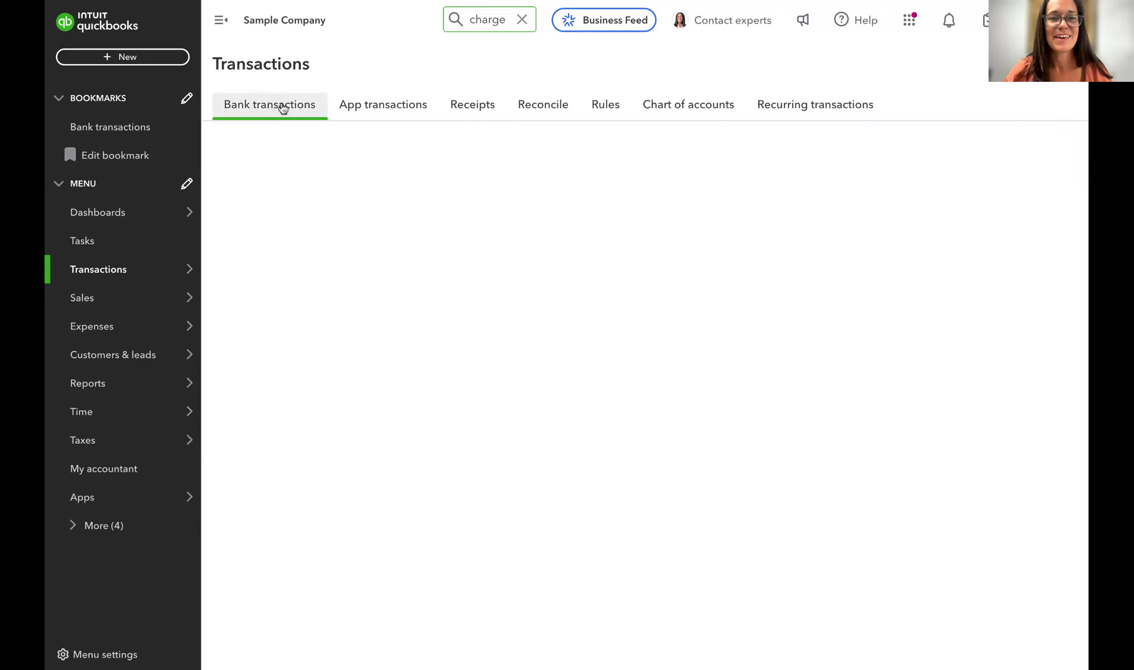
scroll(561, 286, down, 6)
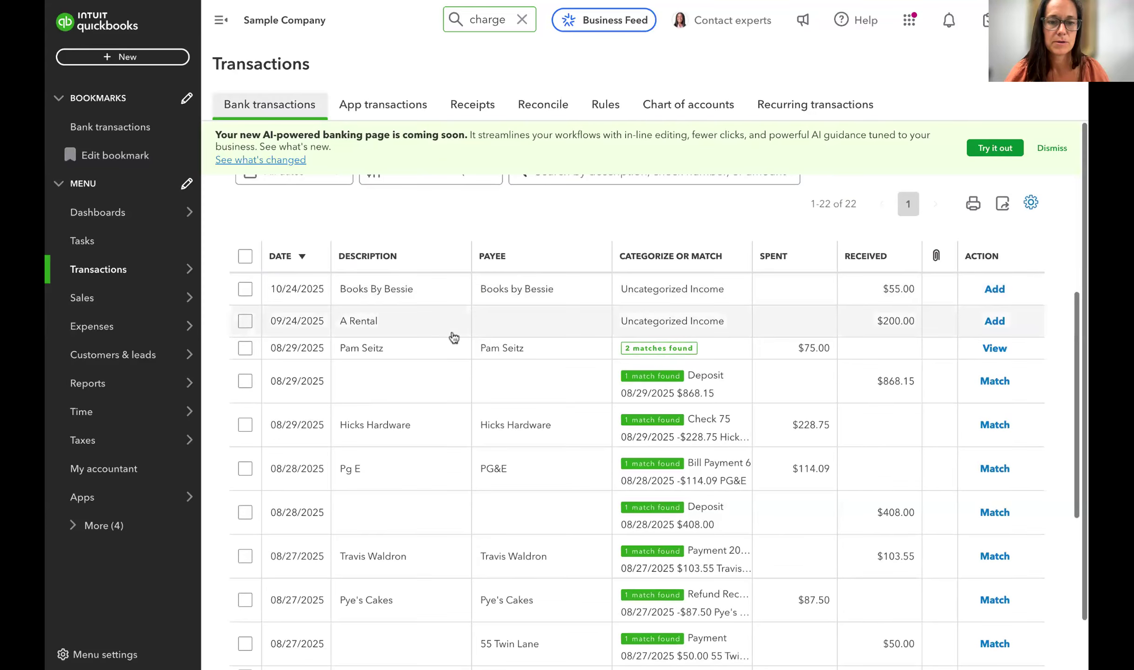
scroll(442, 338, up, 6)
click(379, 384)
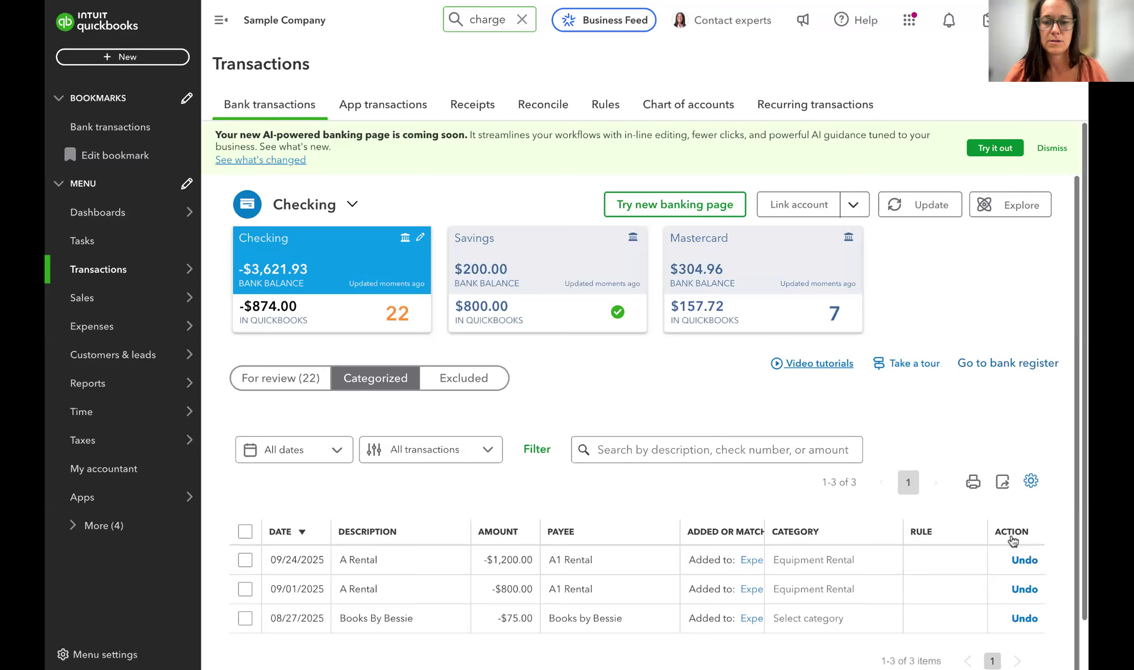
scroll(1014, 540, down, 1)
click(1027, 543)
click(1025, 543)
click(292, 359)
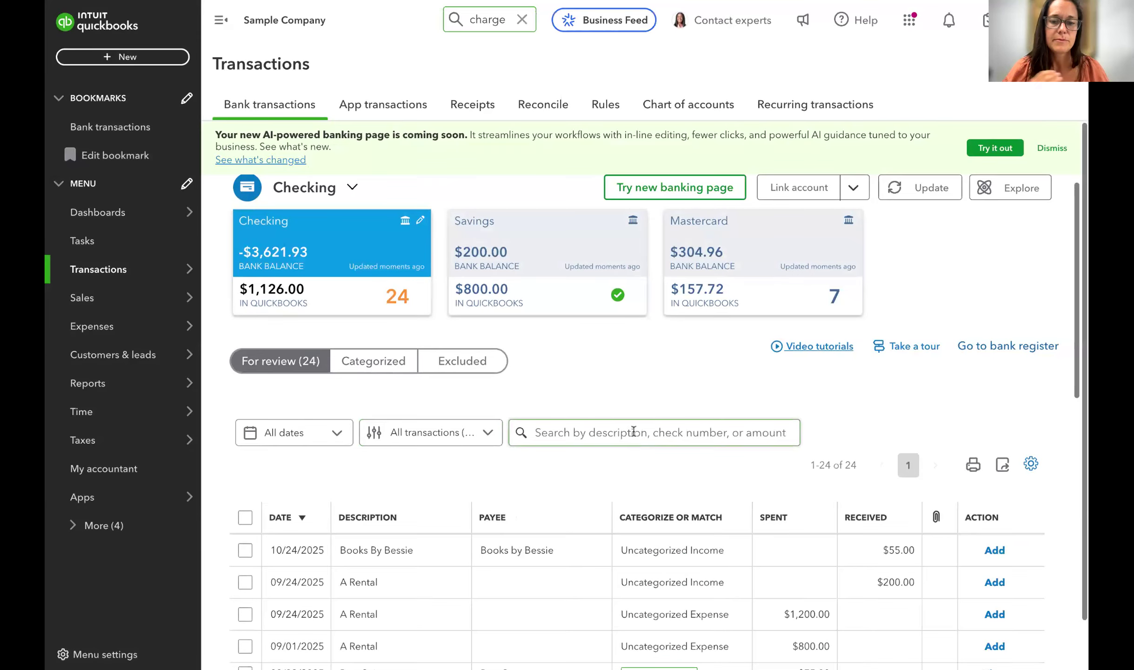
Expand the $1,200.00 A Rental transaction and set its account to the Equipment Rental expense account
scroll(633, 430, down, 4)
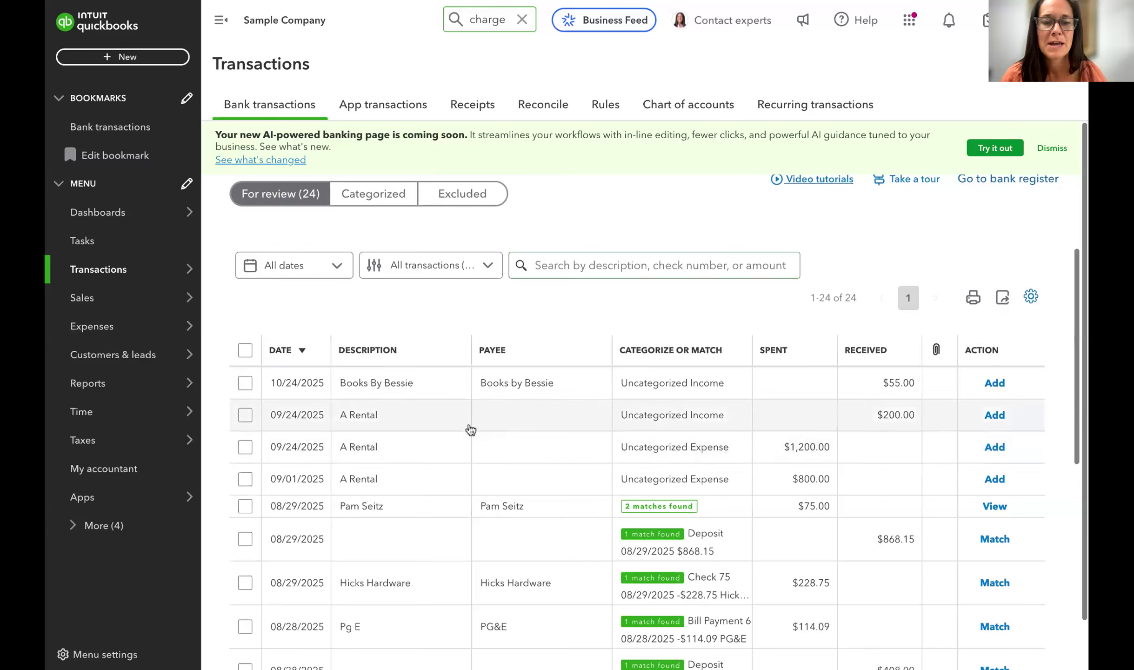
click(421, 457)
scroll(422, 458, down, 4)
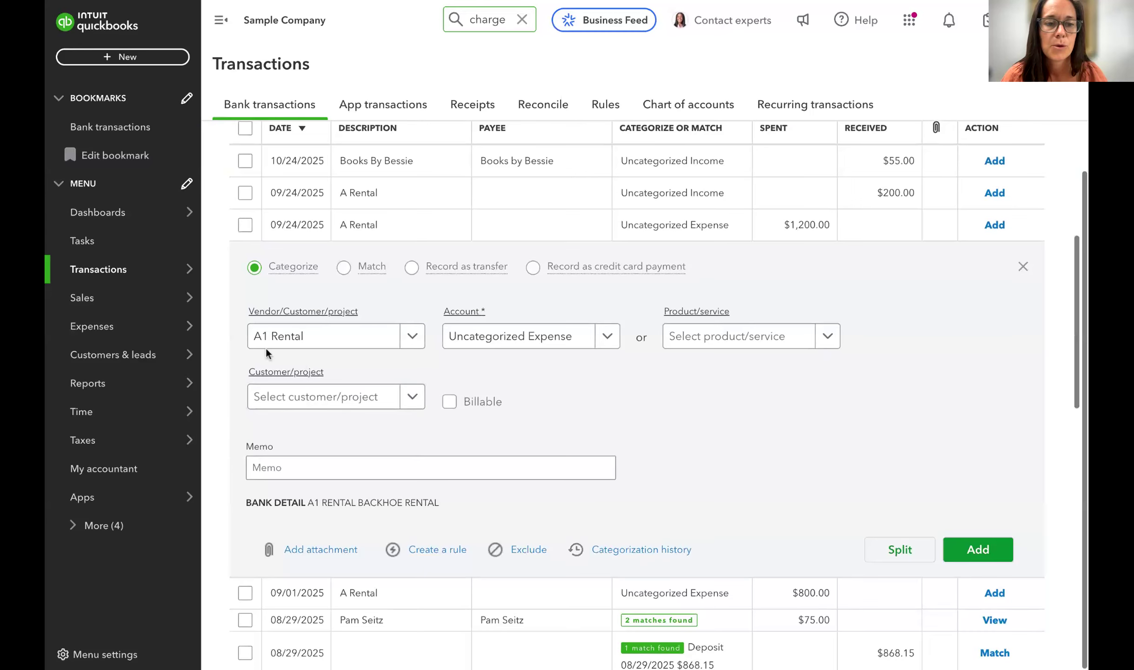
click(475, 337)
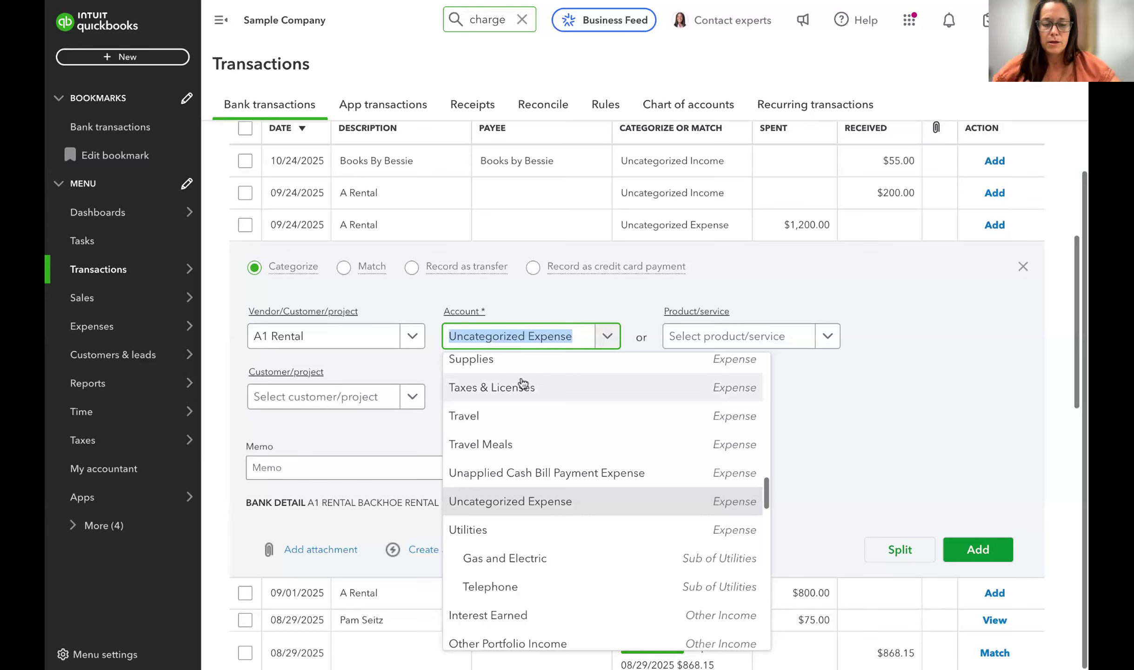
text(equ)
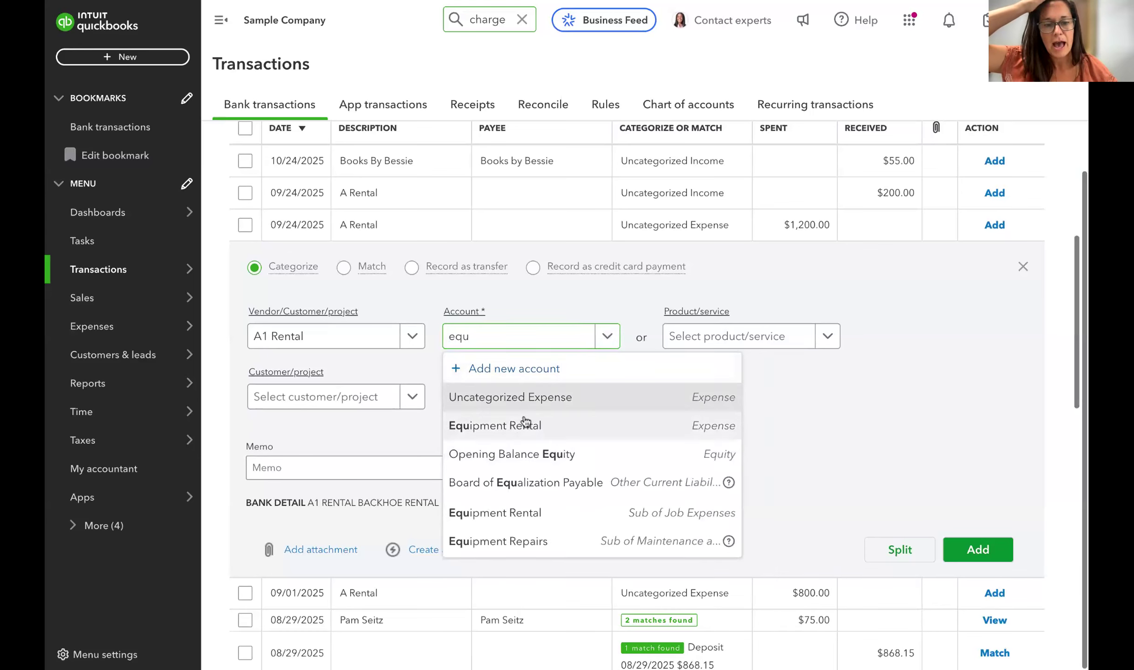
click(525, 423)
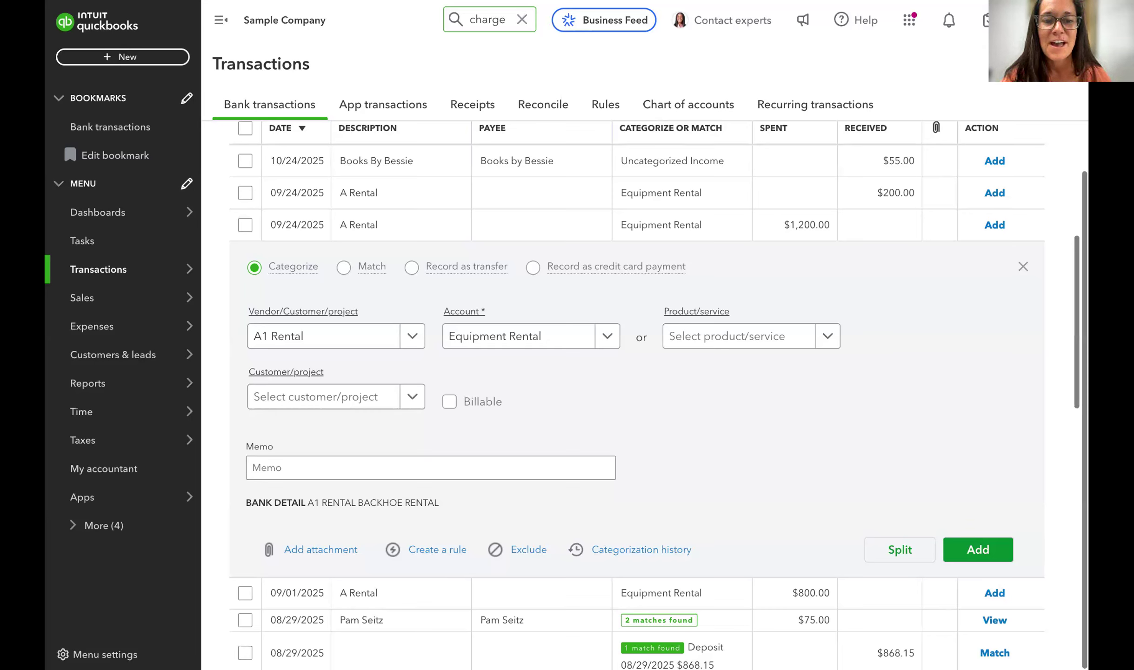
Start a rule from the expanded A Rental transaction, name it A1 Rental, and apply it to money out in all bank accounts
click(437, 550)
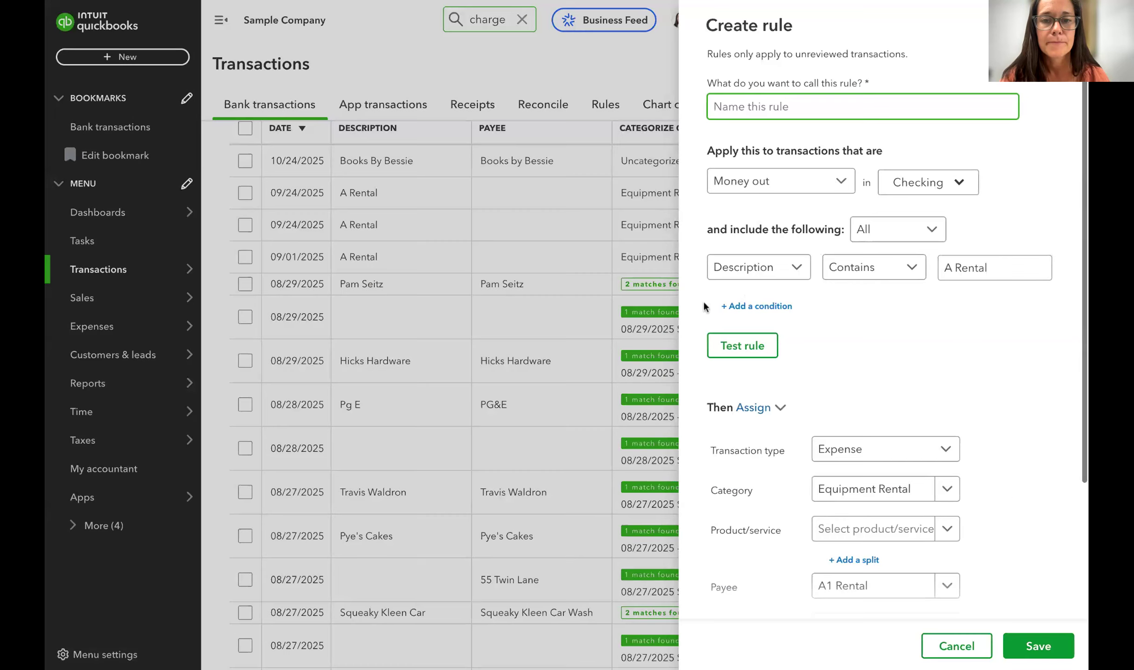
text(A1 )
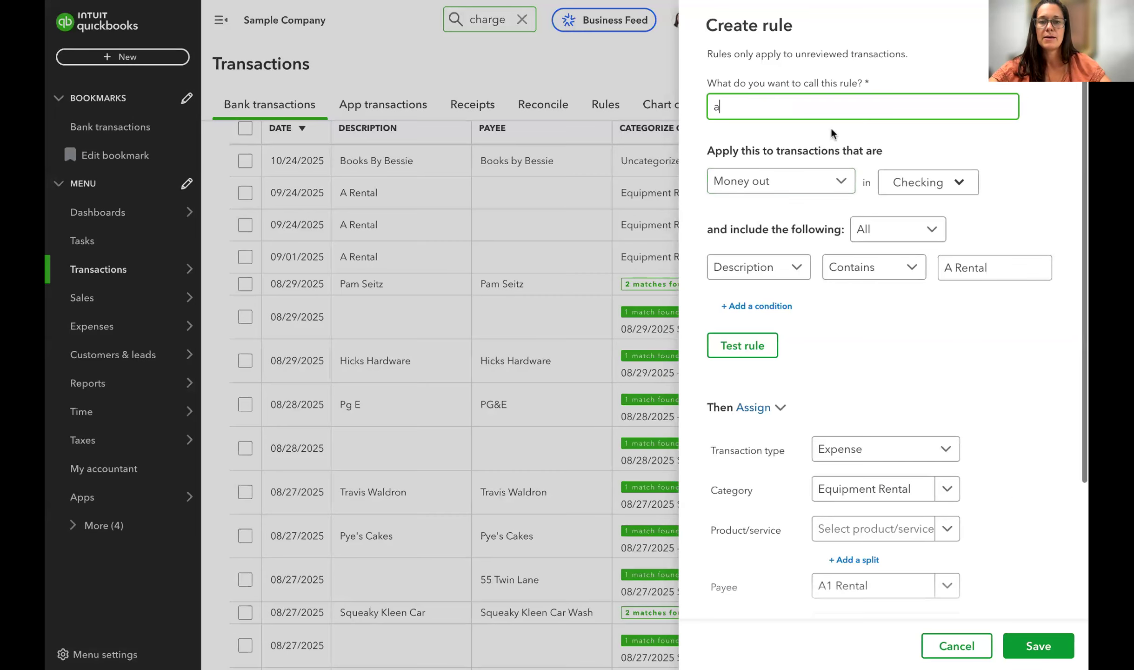
text(Rental)
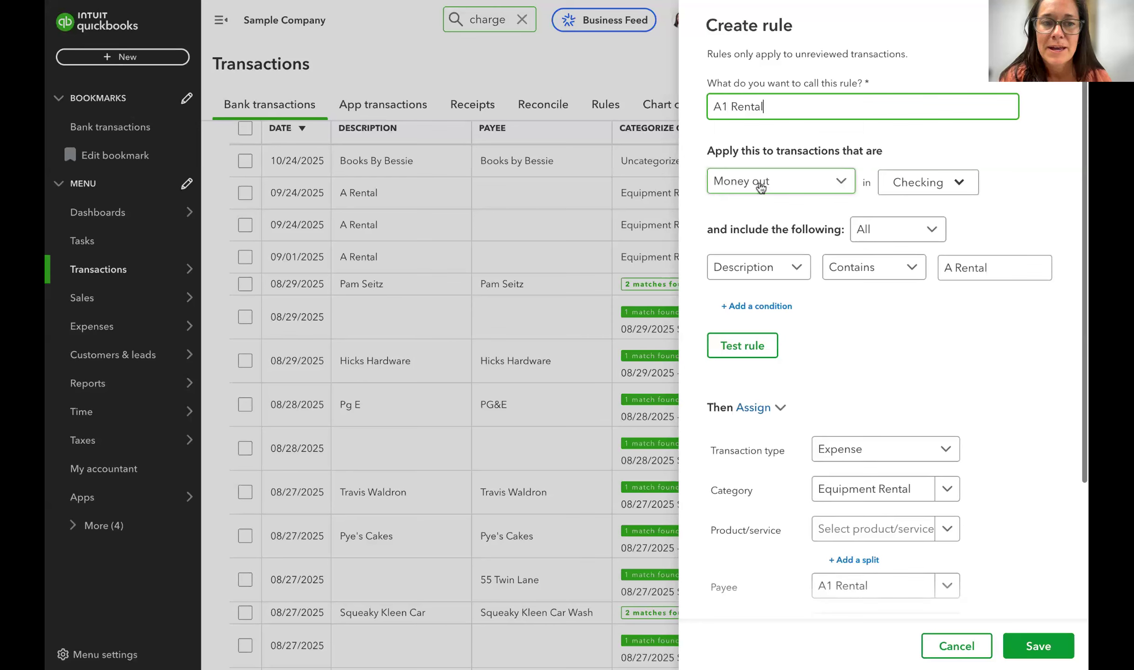
click(914, 188)
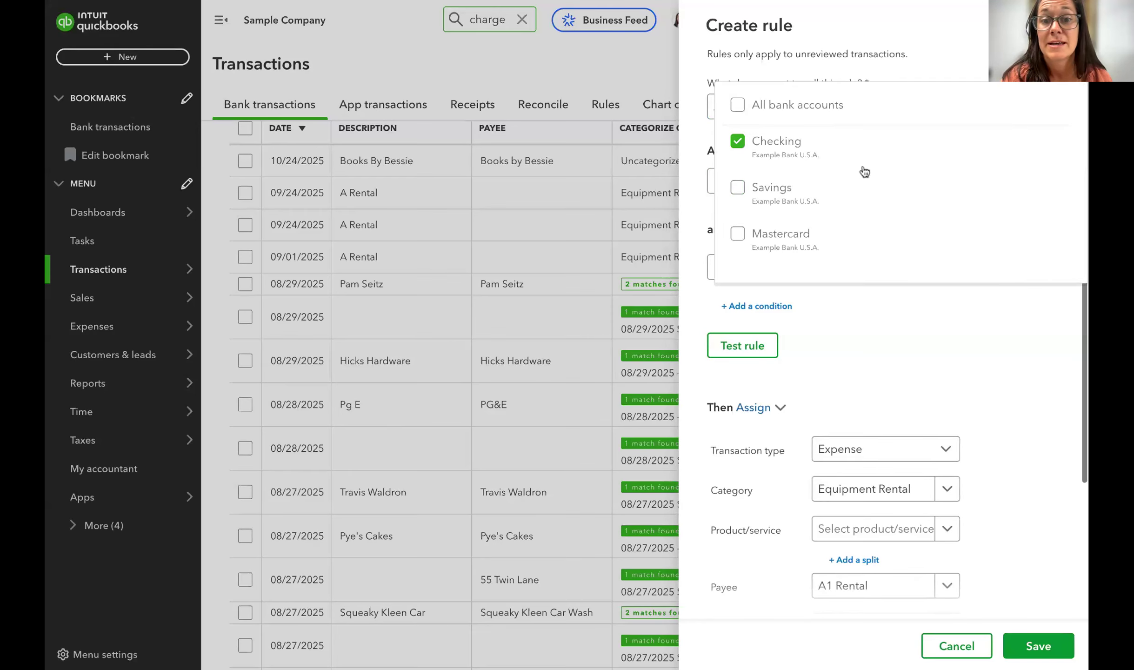
click(739, 106)
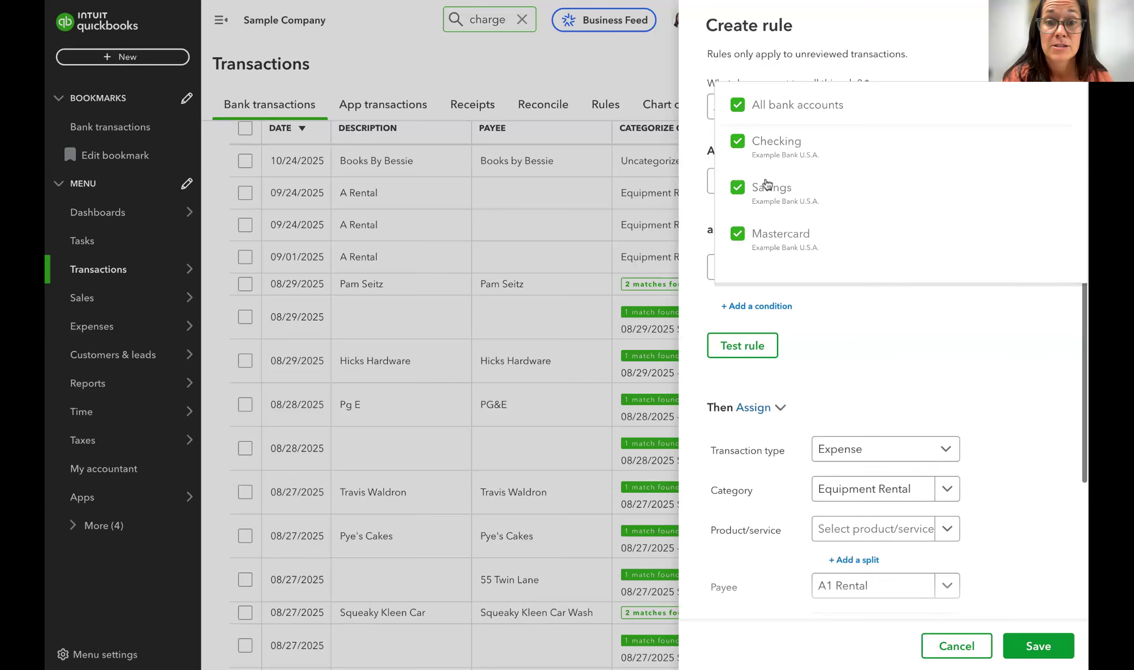
click(1016, 361)
click(883, 104)
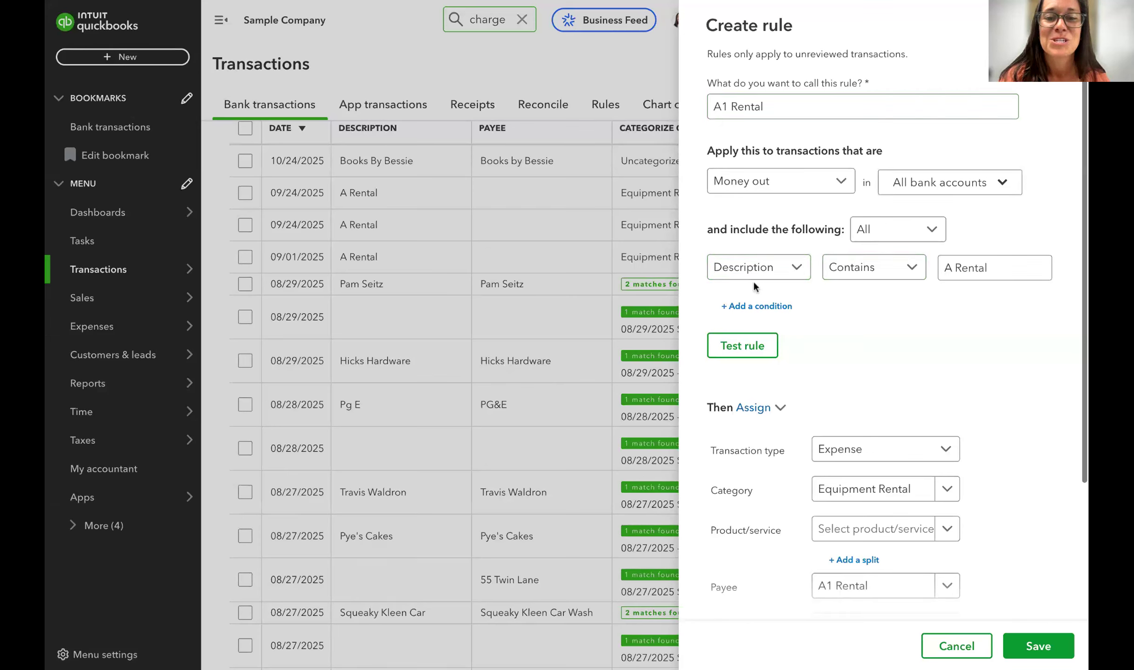
Check the rule's Description contains A Rental condition and its assignments, turn Auto-add off, and save the rule
click(989, 270)
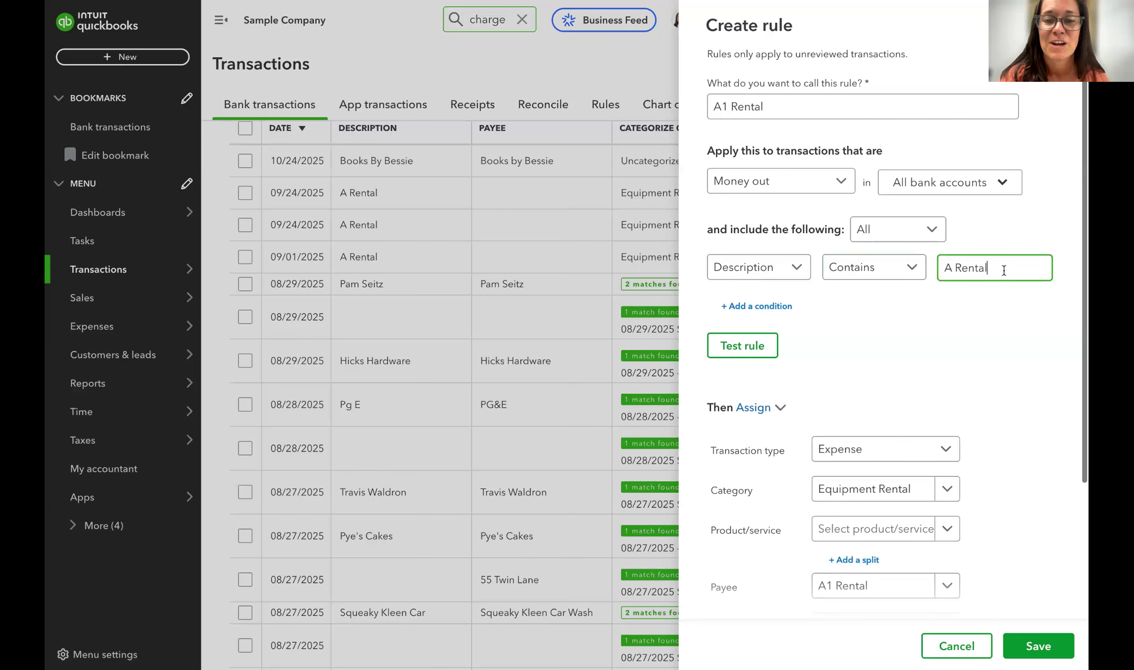
scroll(996, 337, down, 4)
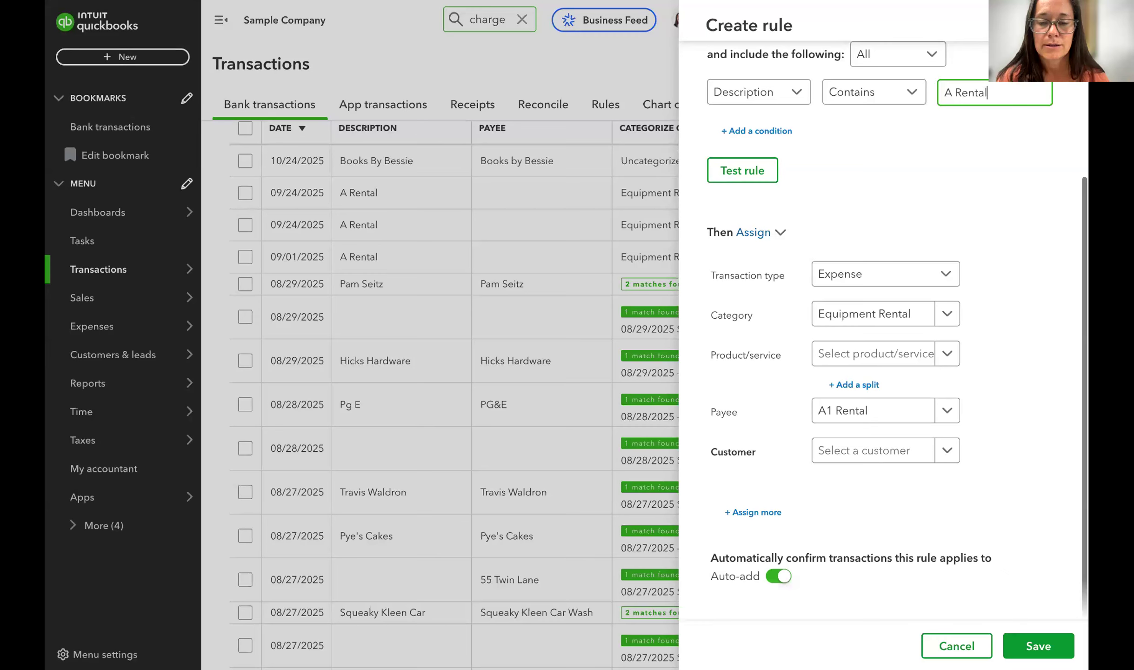
click(777, 577)
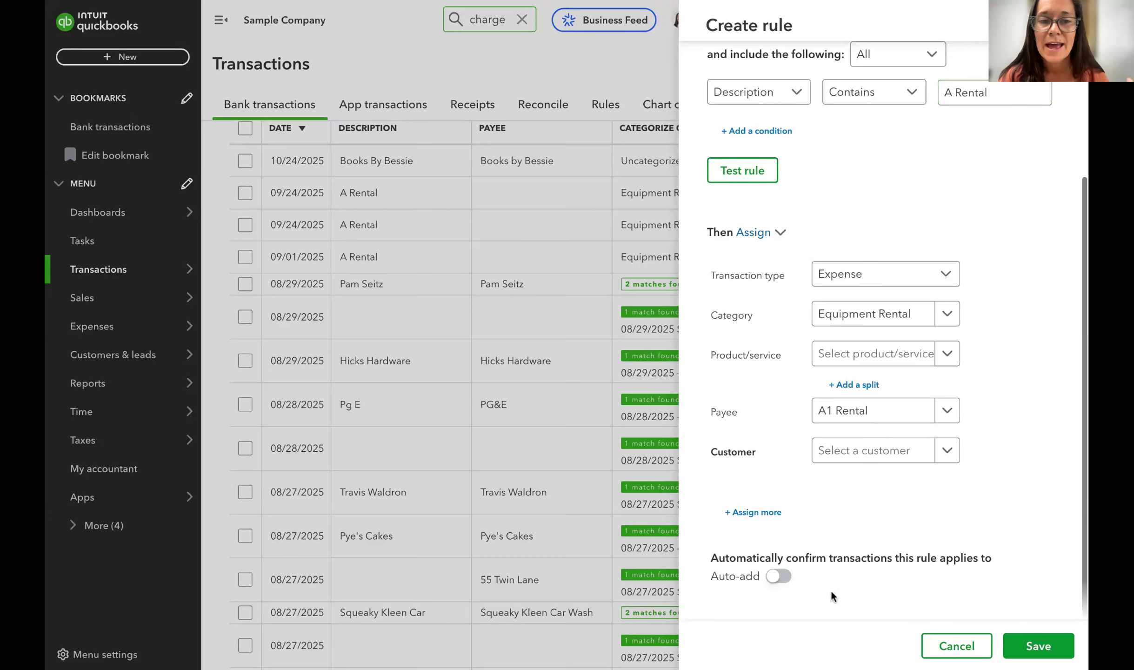
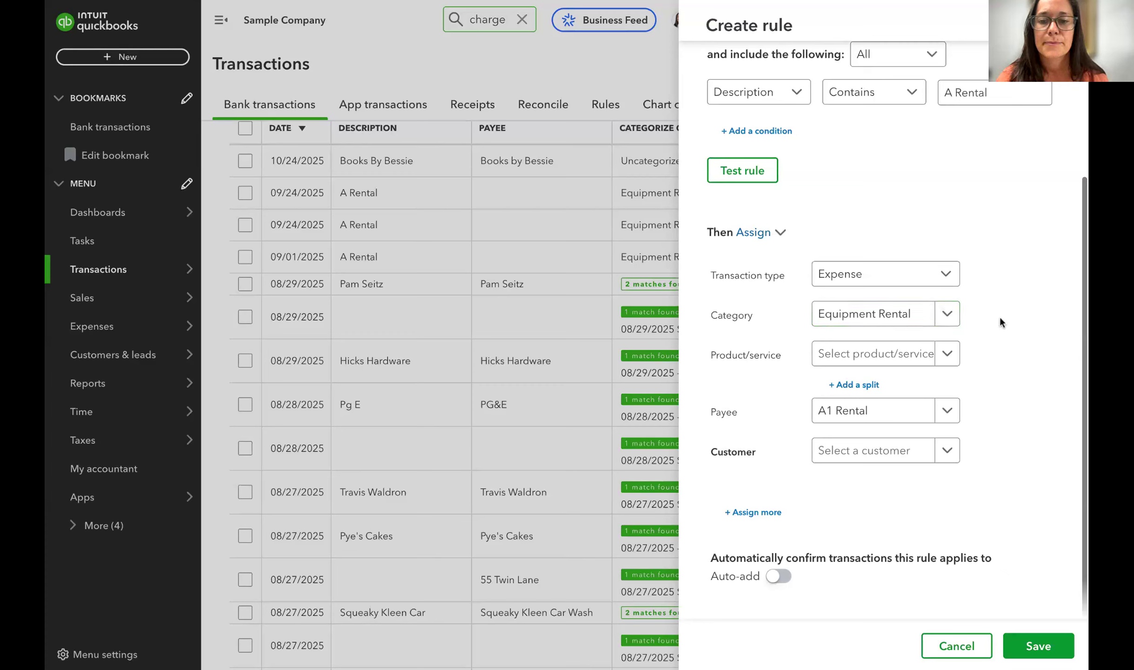
click(779, 580)
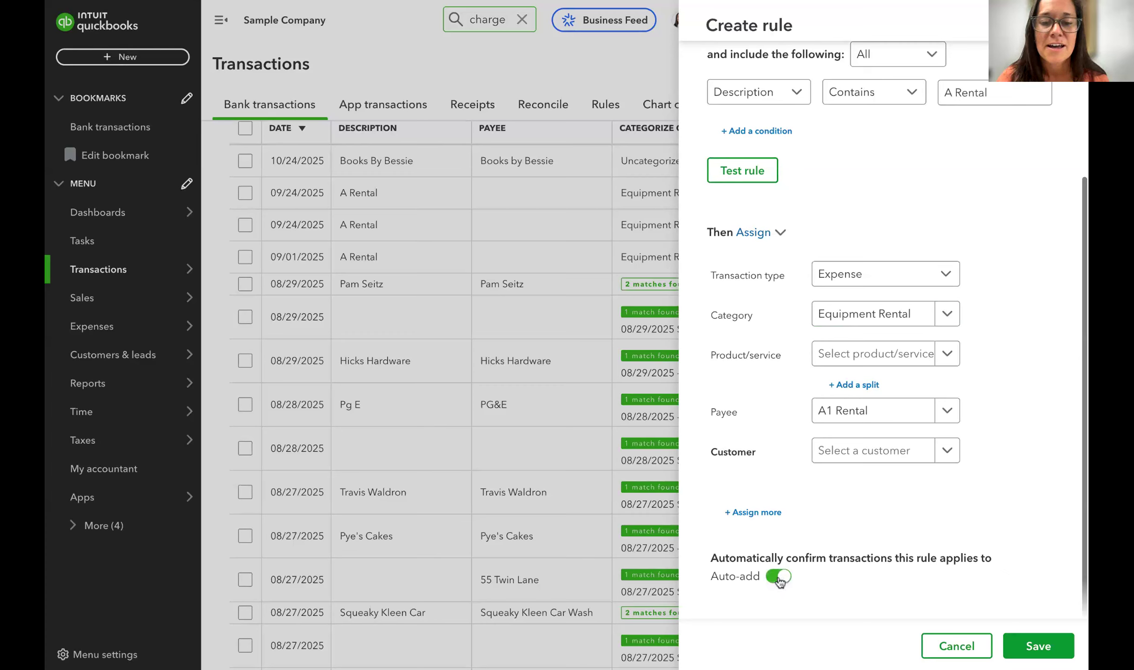
click(780, 579)
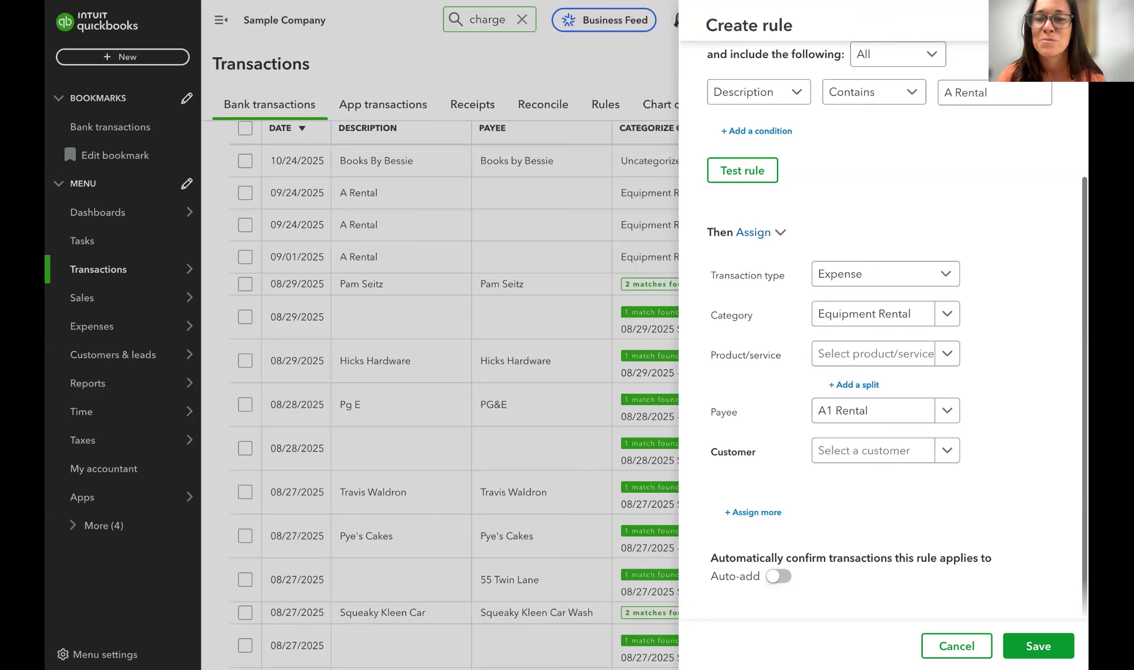
click(1048, 650)
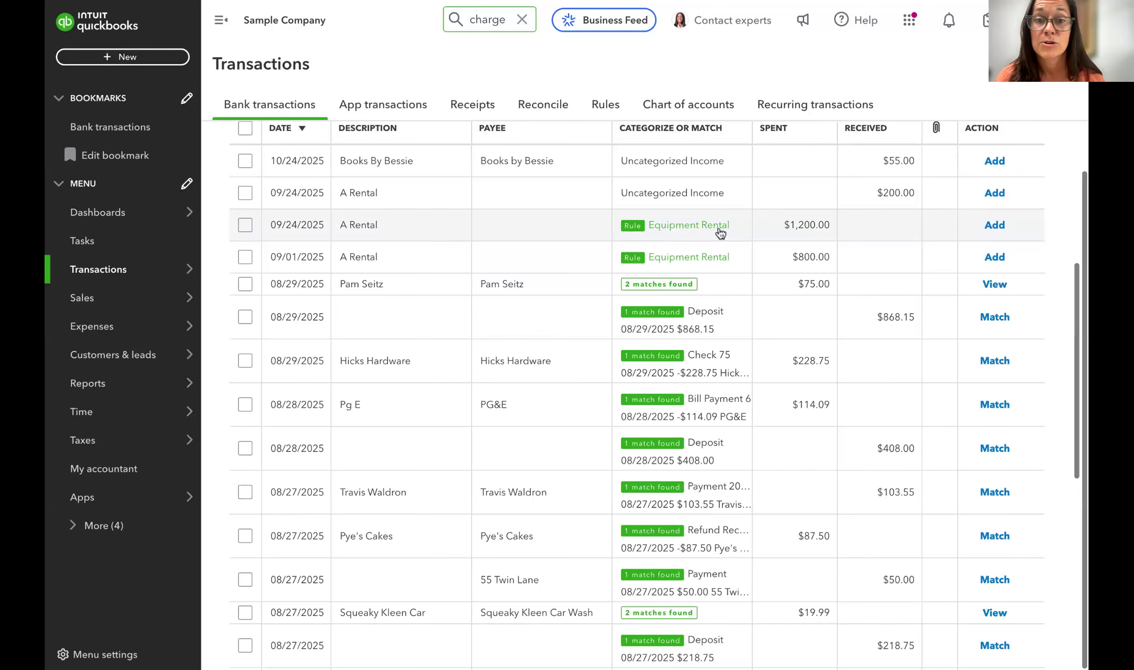
Add the $1,200.00 and $800.00 A Rental transactions with the rule's Equipment Rental category
click(999, 225)
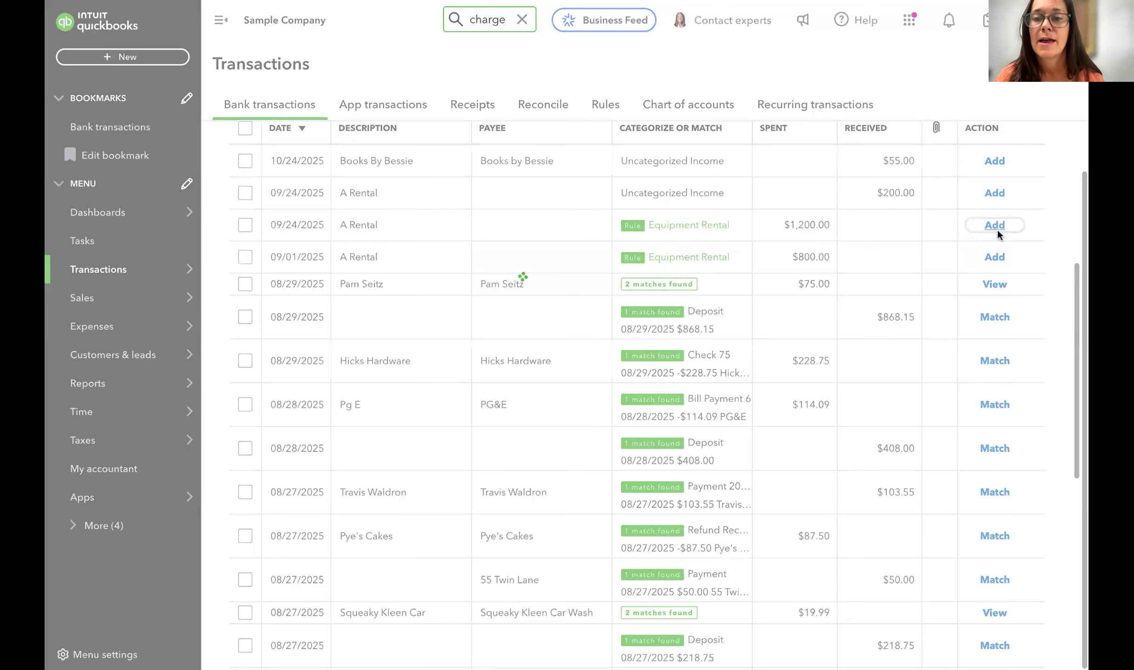
click(997, 228)
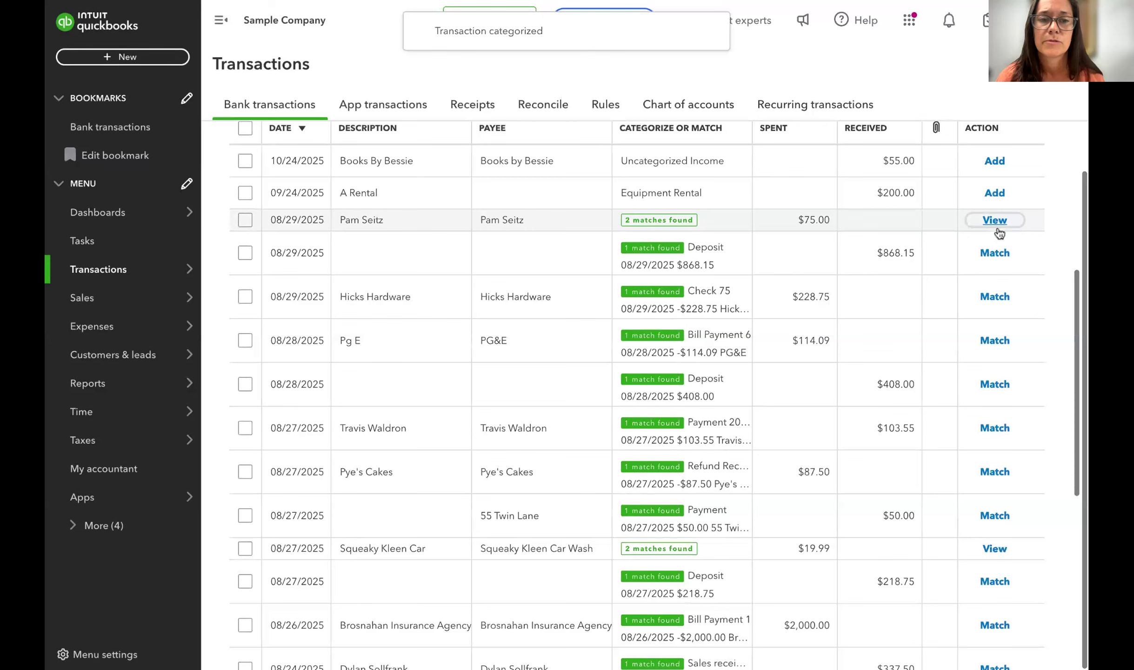
scroll(800, 249, up, 1)
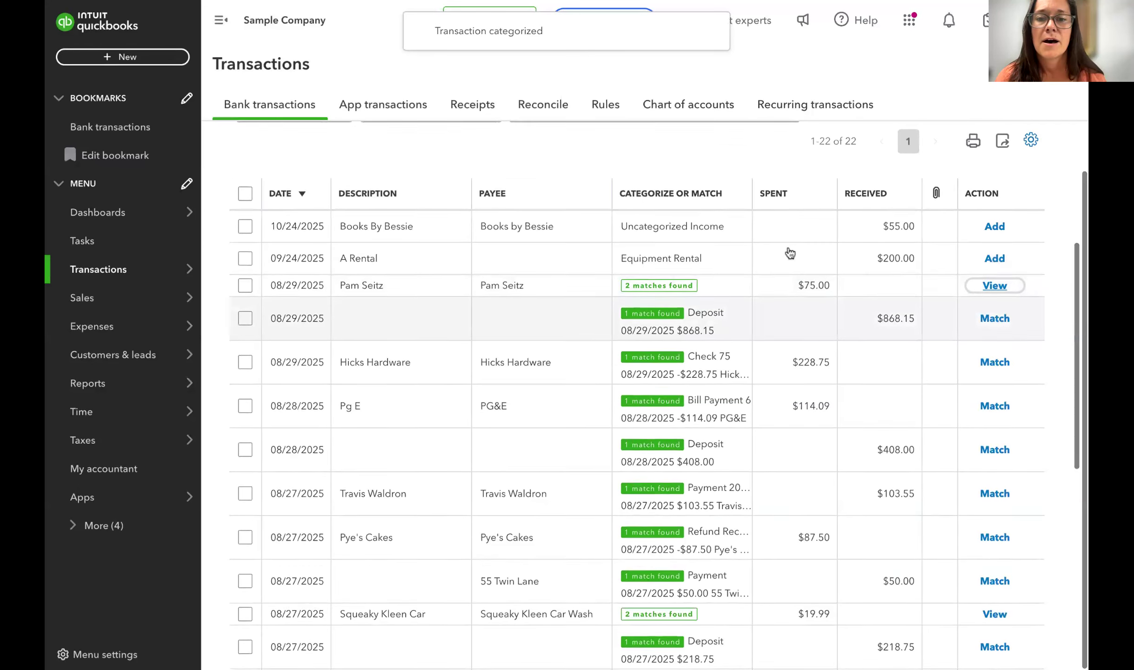
scroll(789, 253, down, 1)
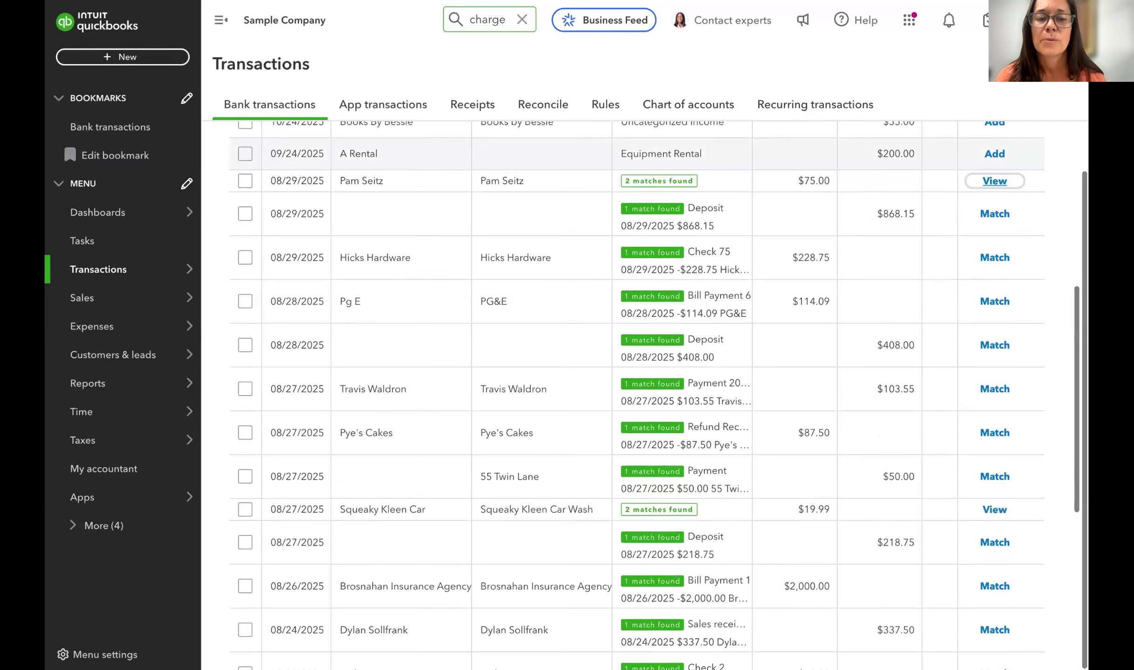
Examine the Checking account's balances and its transactions for review, including their suggested categories and matches
scroll(789, 246, up, 6)
scroll(789, 247, down, 3)
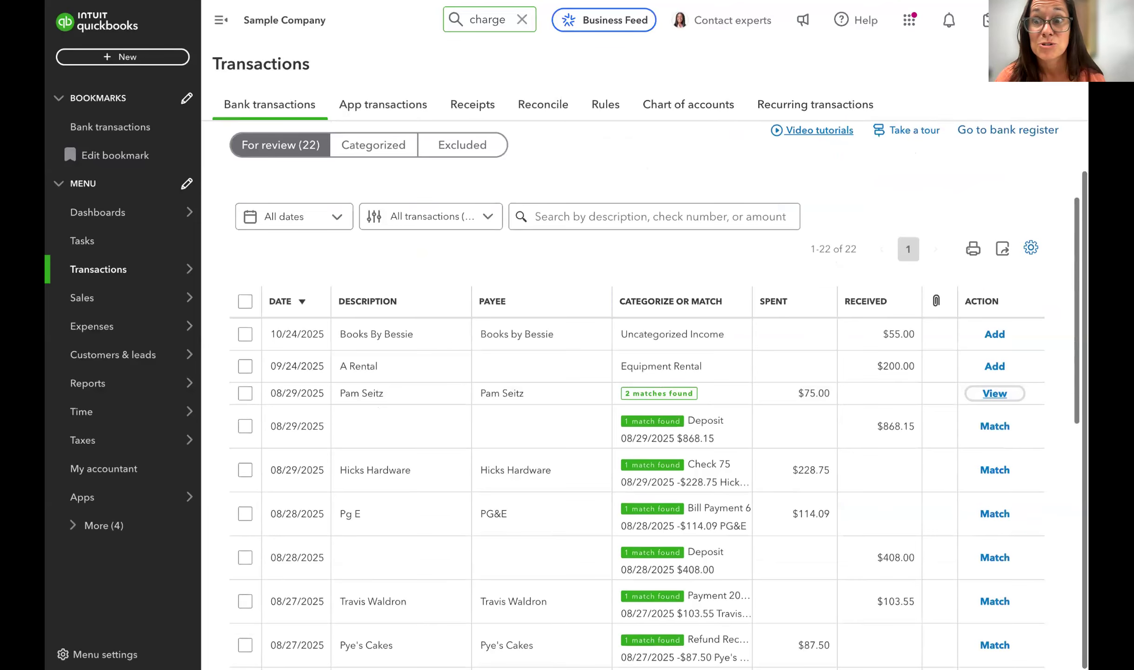
scroll(789, 246, down, 1)
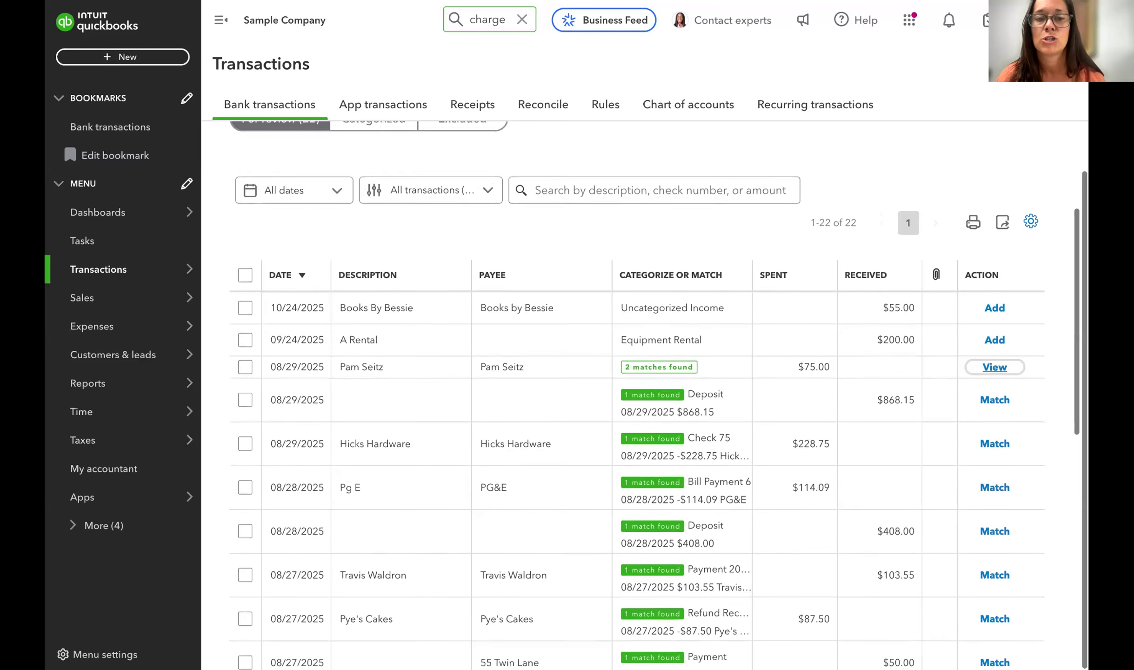
scroll(789, 247, down, 1)
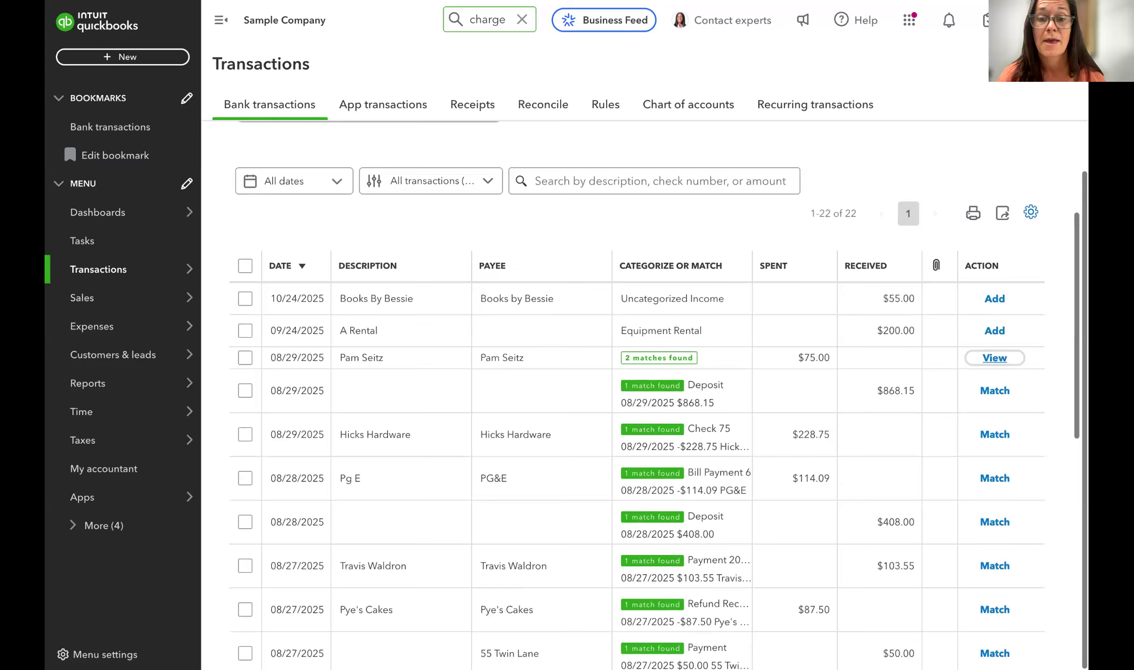
scroll(655, 396, down, 5)
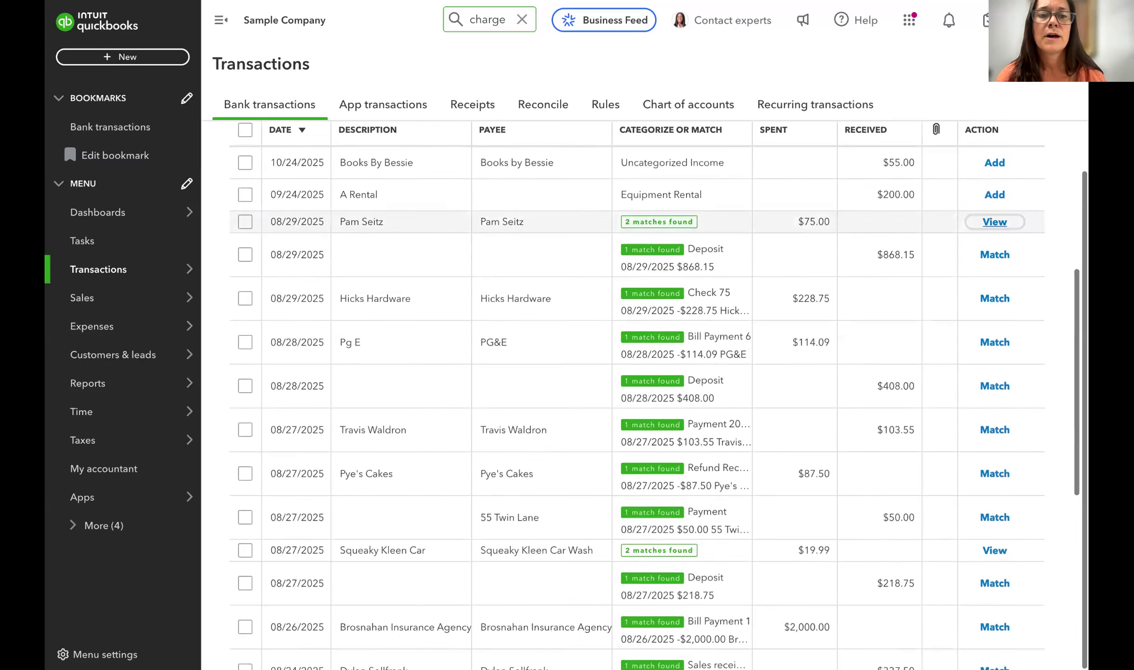
scroll(655, 396, down, 2)
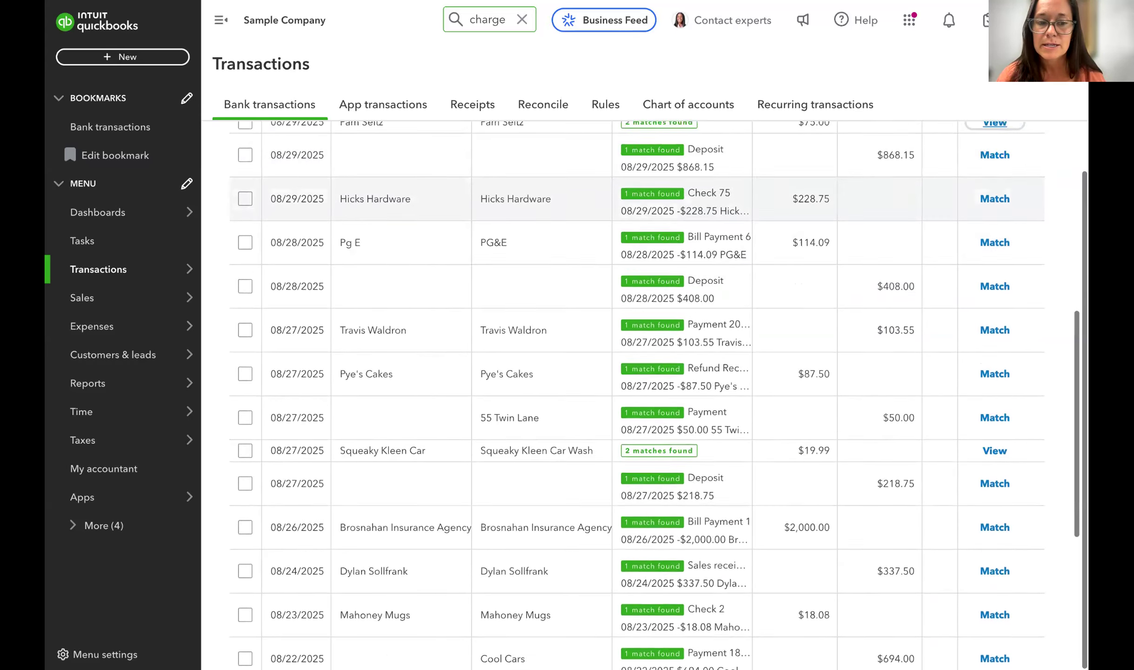
scroll(654, 263, down, 1)
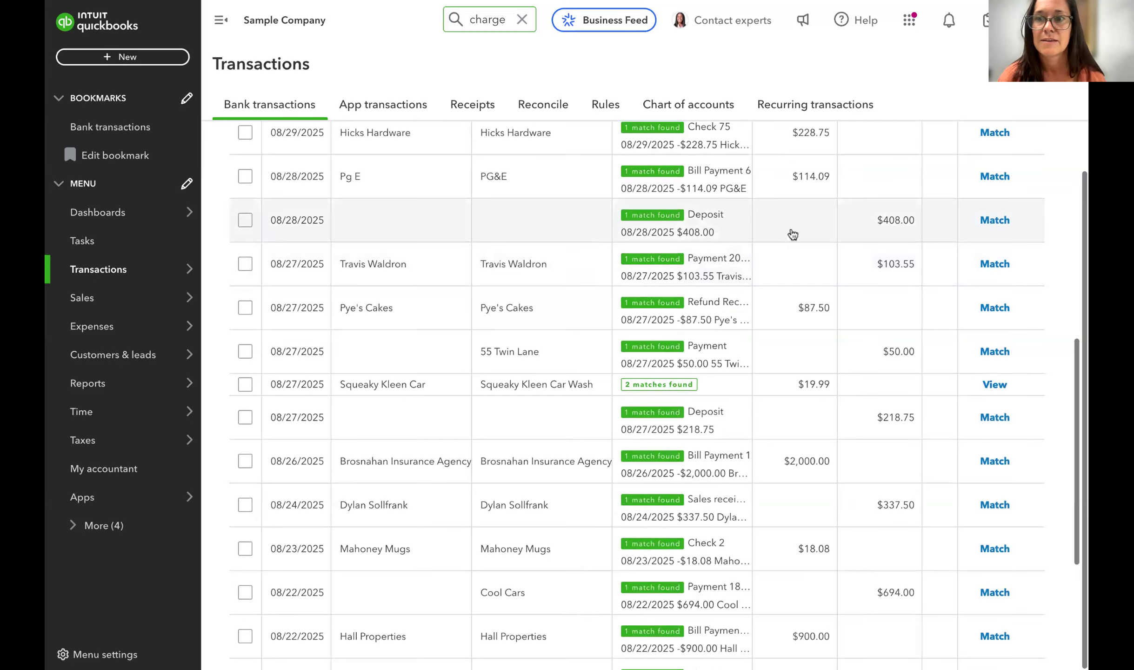
scroll(790, 233, up, 2)
scroll(793, 233, up, 1)
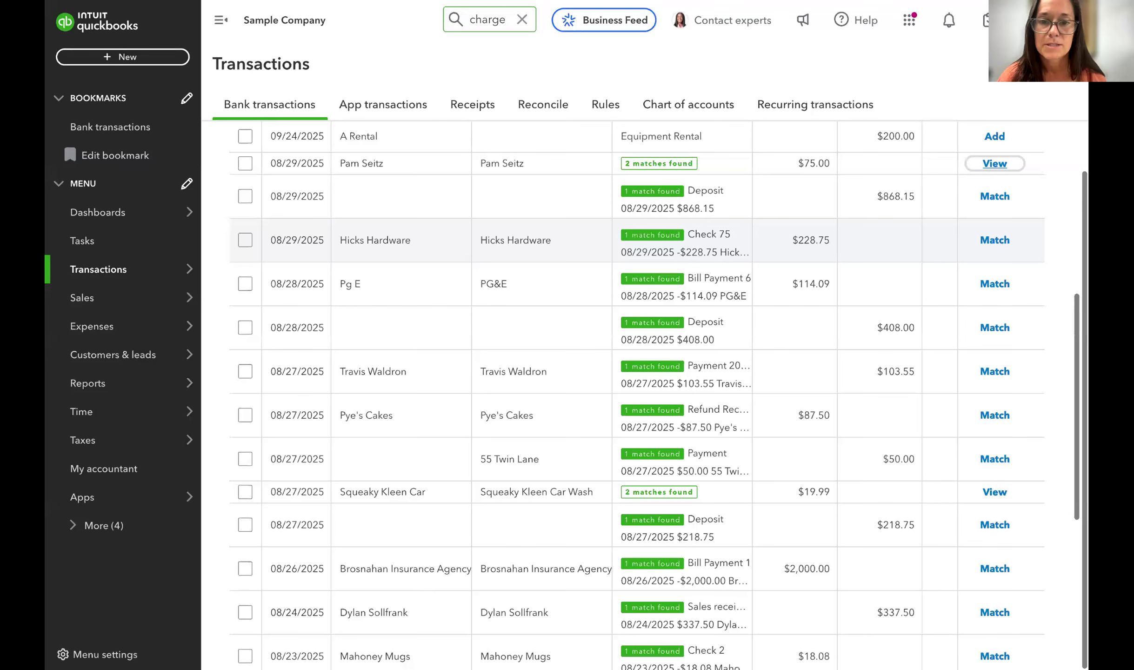
scroll(654, 395, down, 7)
scroll(775, 281, up, 15)
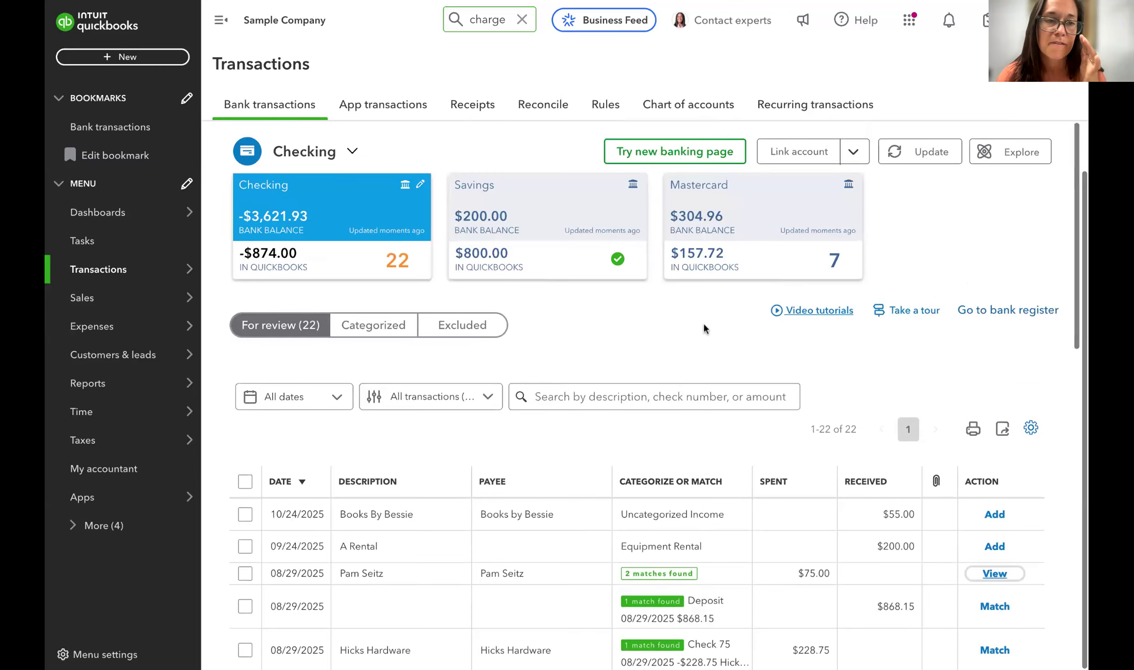
scroll(613, 367, down, 5)
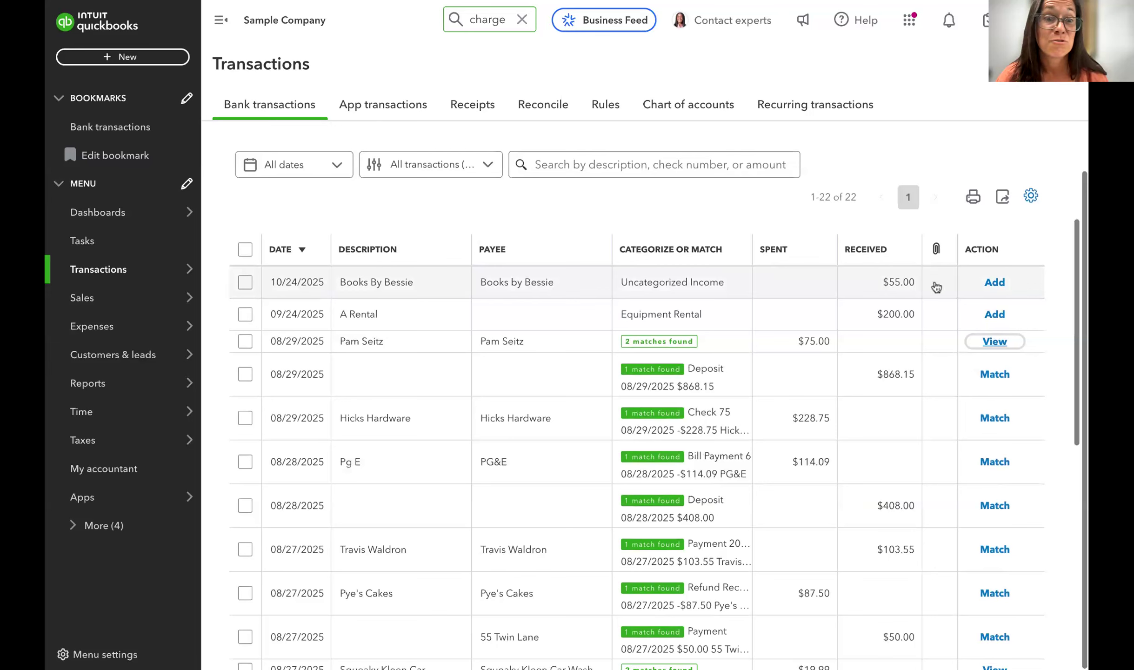
scroll(806, 412, down, 2)
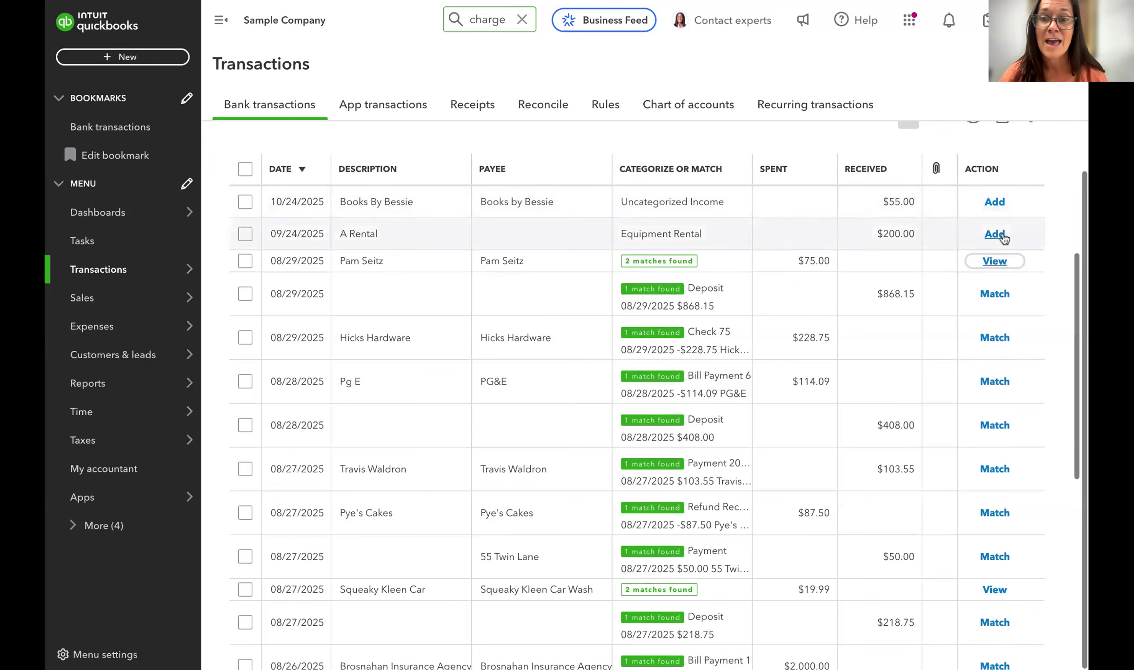
scroll(1005, 476, down, 10)
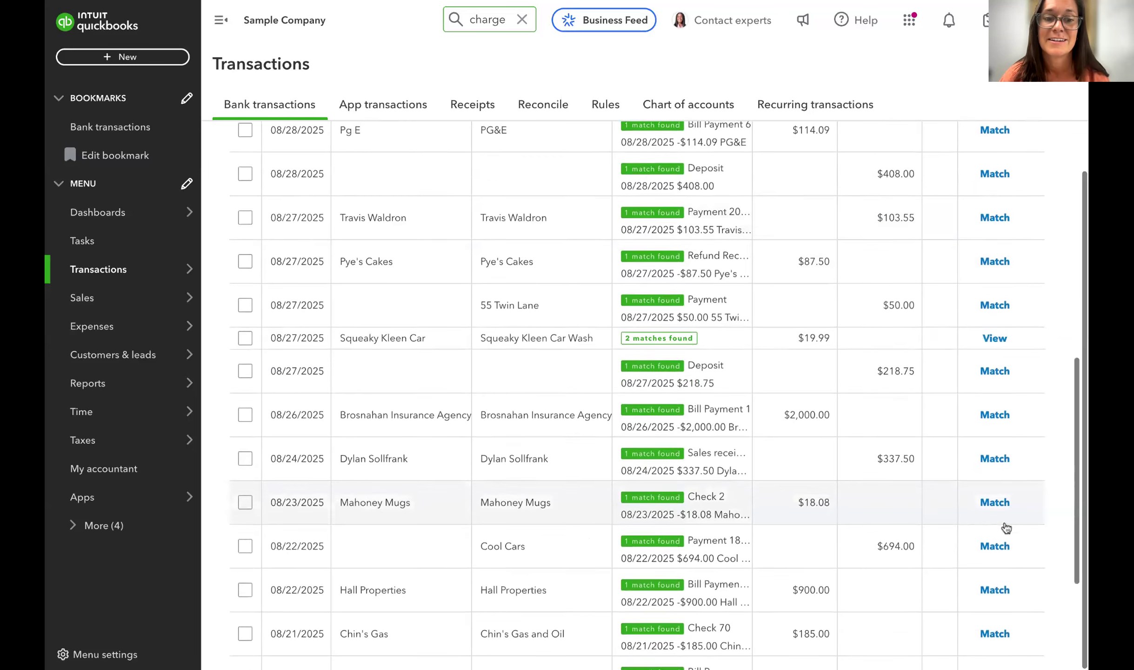
scroll(1006, 528, down, 1)
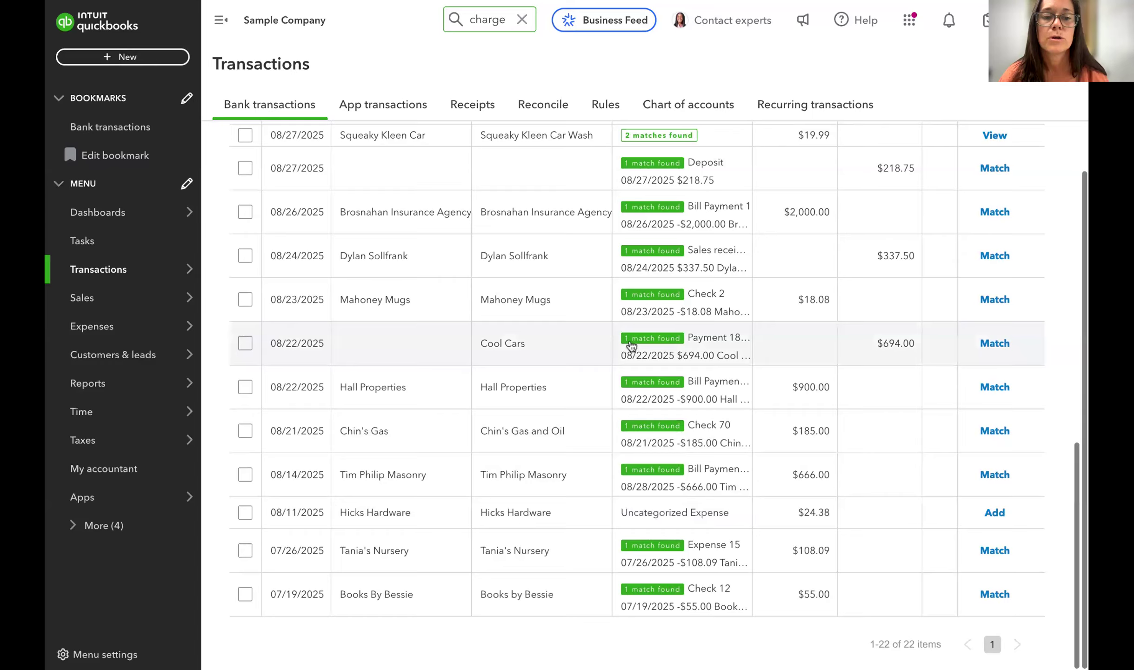
scroll(614, 344, up, 3)
scroll(611, 330, up, 8)
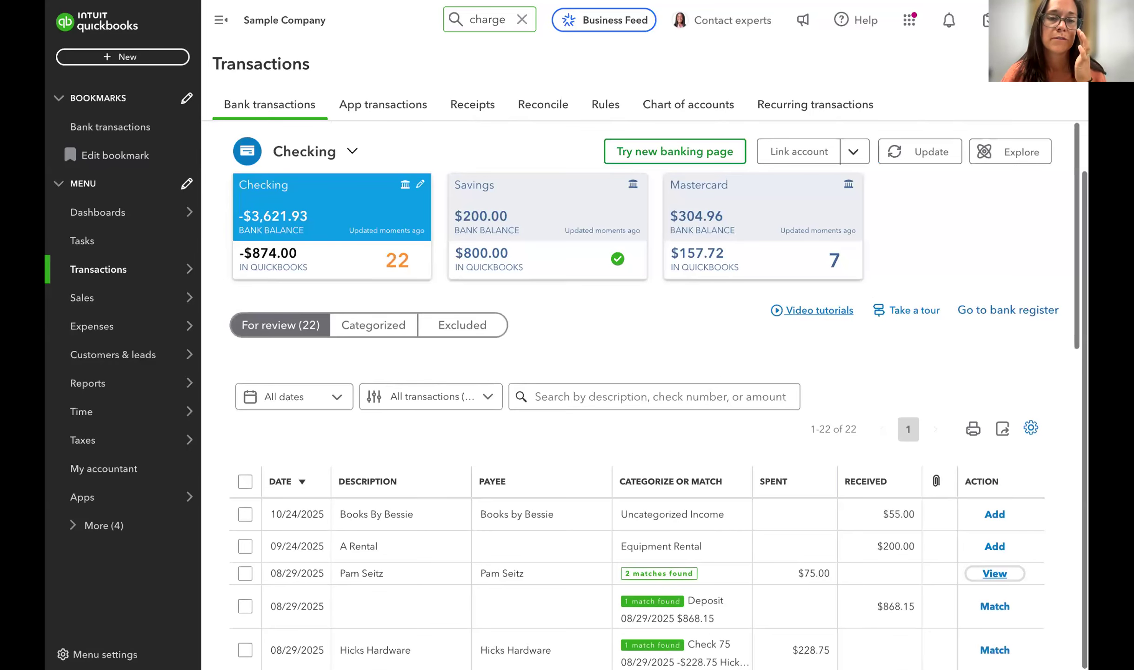
scroll(521, 486, down, 2)
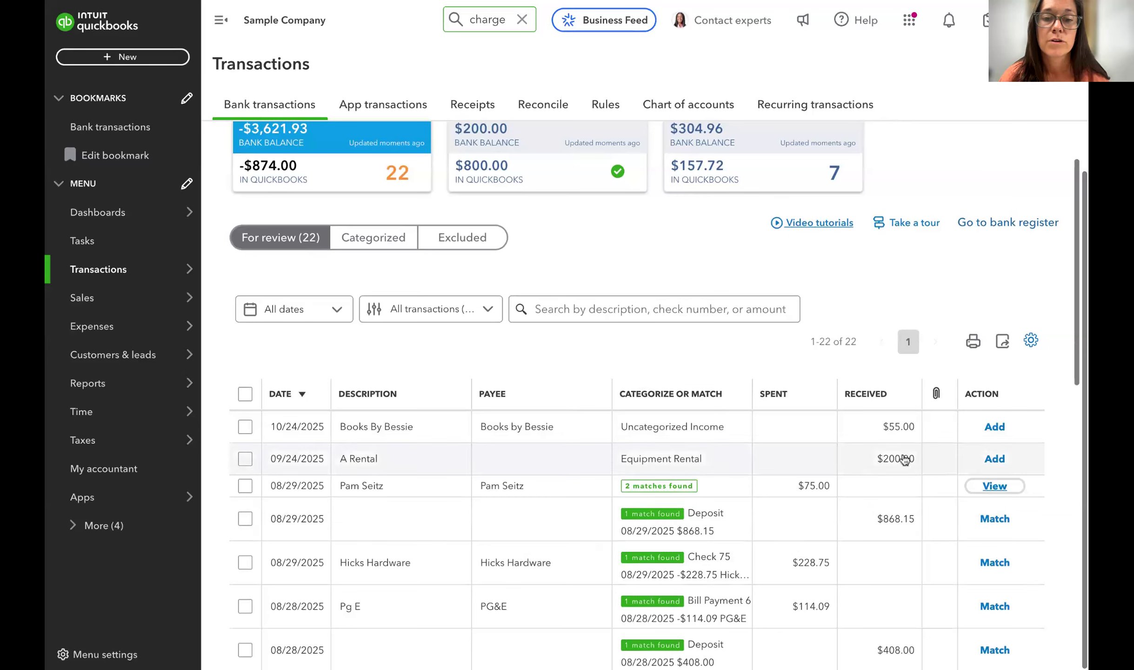
scroll(900, 575, down, 1)
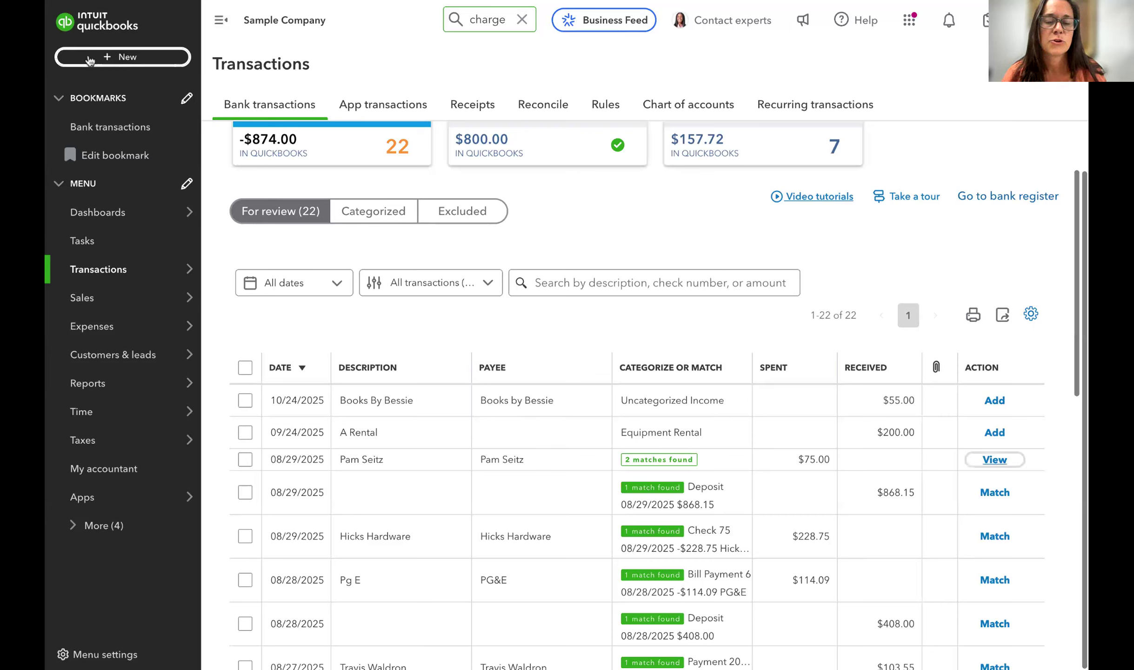
Reopen the Bank transactions page within the Transactions section
mouse_move(72, 271)
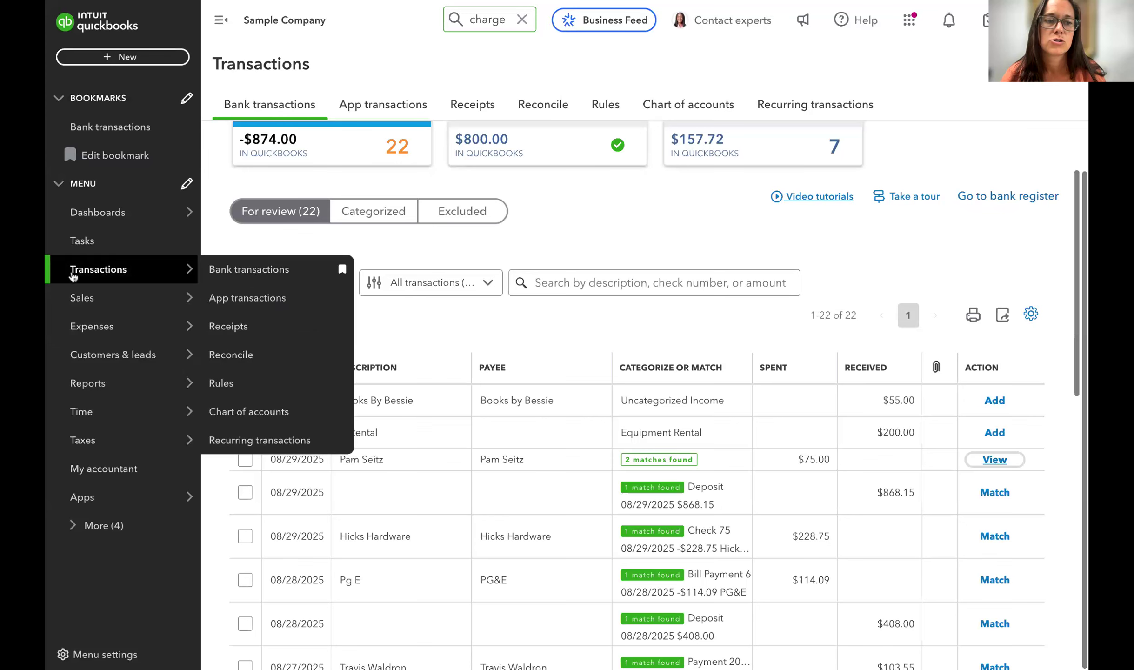
click(250, 274)
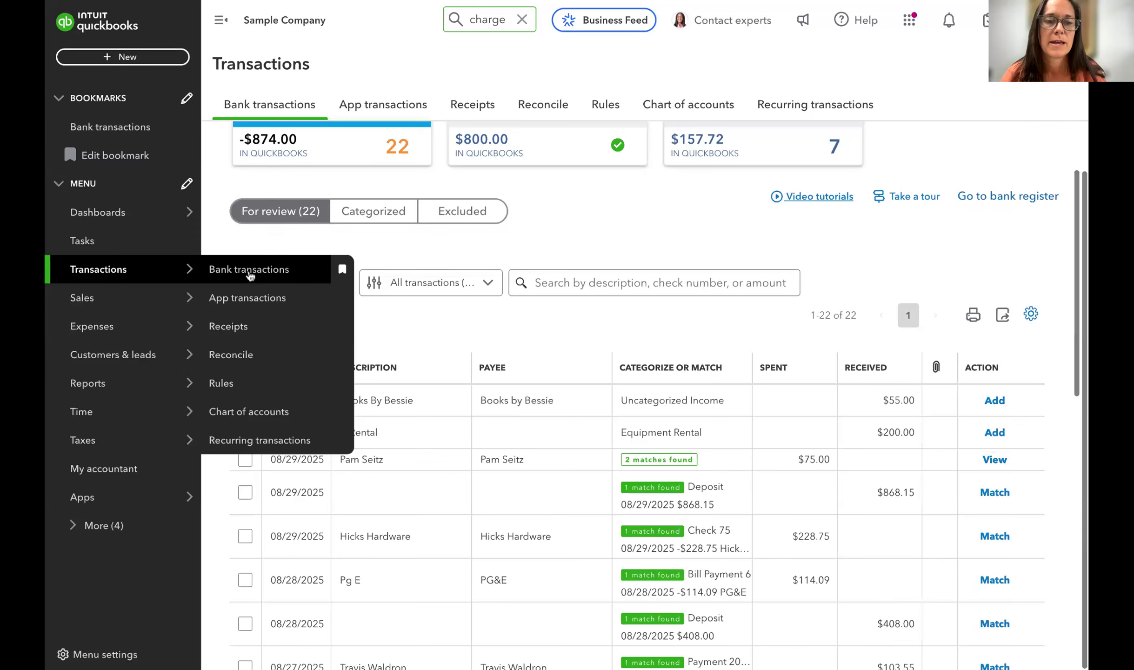
mouse_move(107, 277)
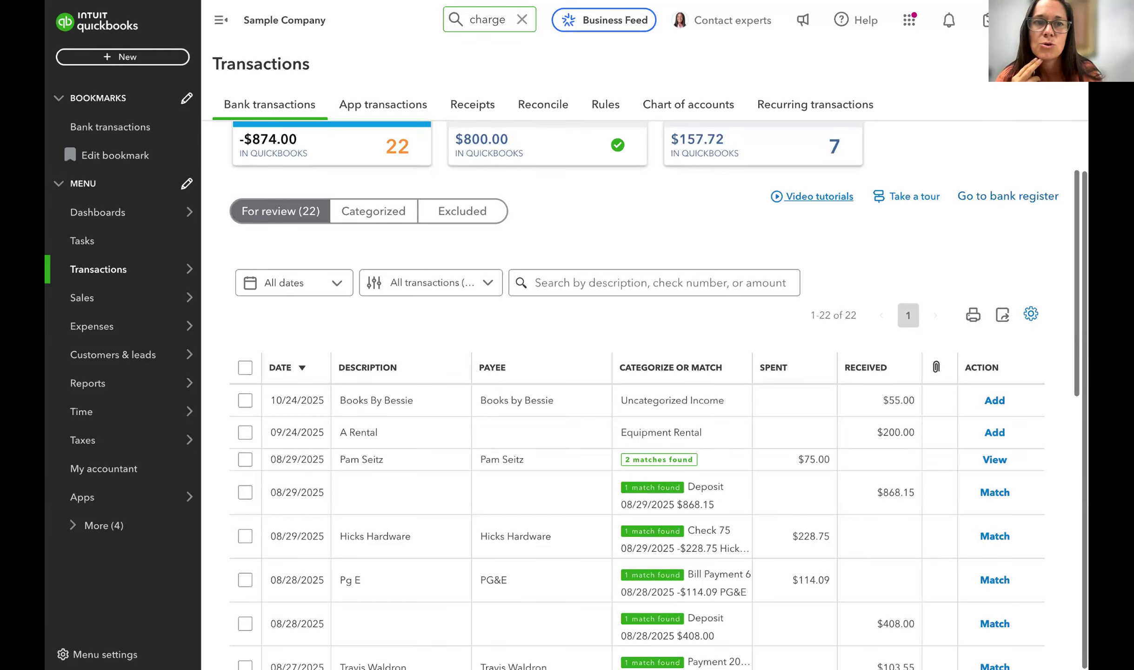
Open the Receipts page and view the available receipt upload options
scroll(721, 227, up, 3)
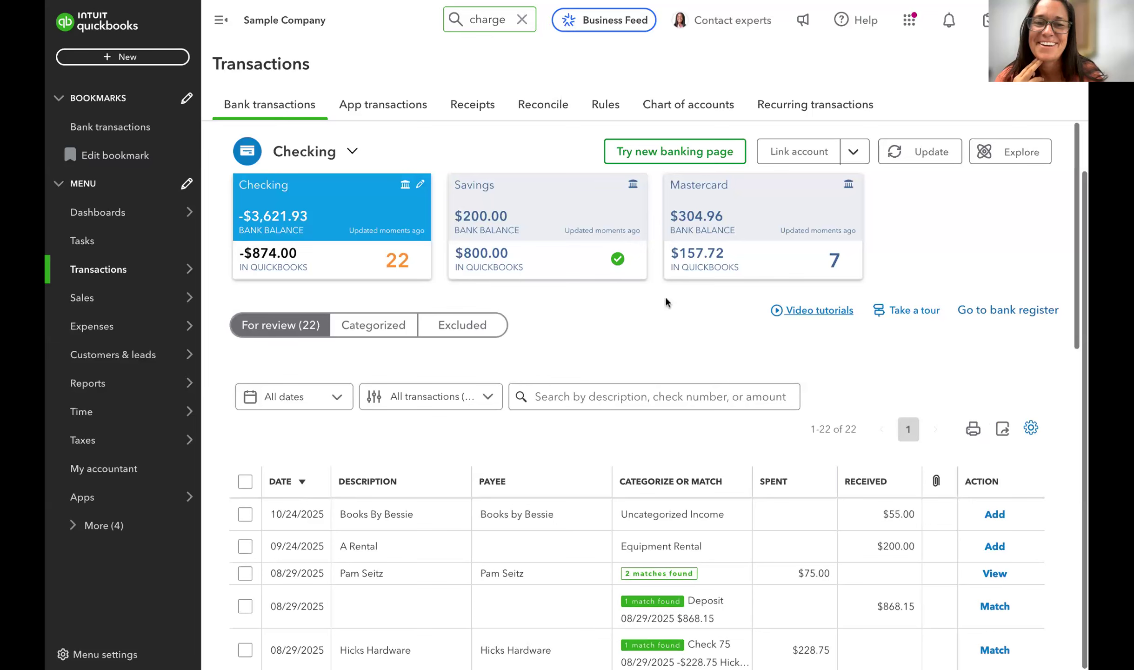
click(466, 102)
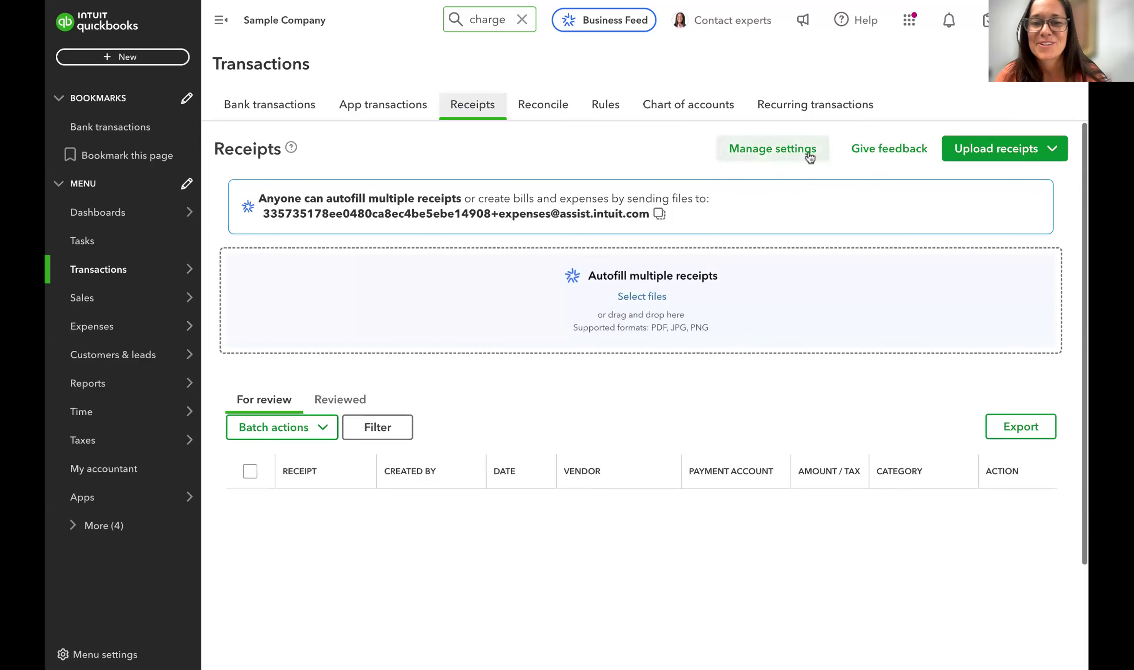
click(1062, 149)
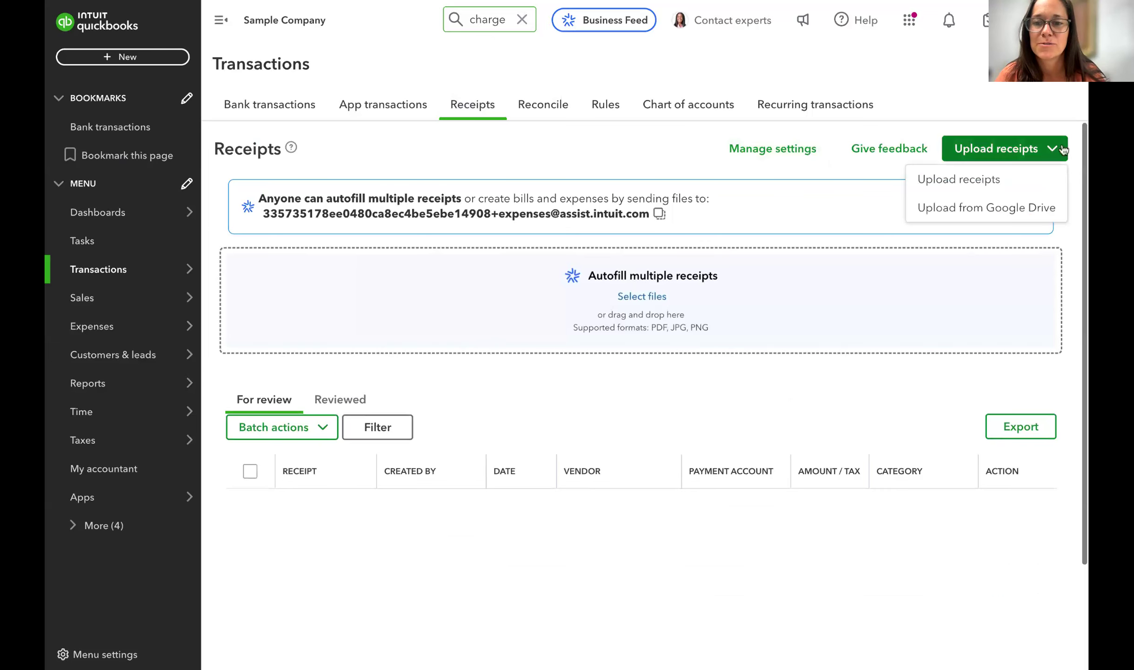
click(1063, 149)
Try to export the list of receipts for review
scroll(887, 373, down, 2)
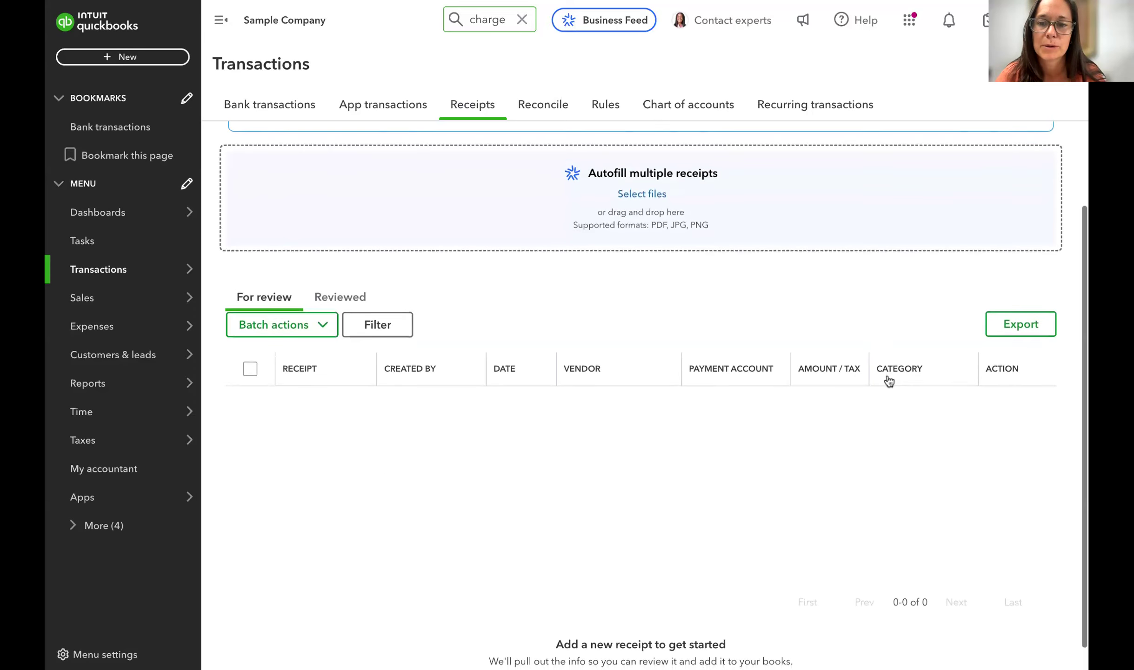
click(1013, 326)
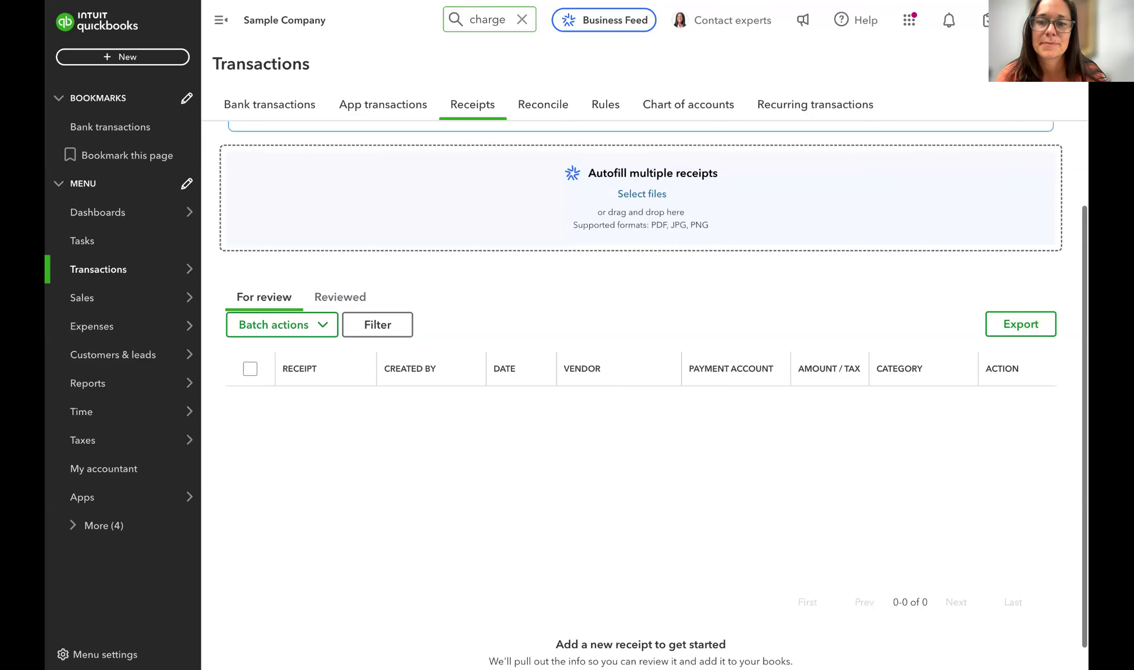
scroll(909, 367, up, 2)
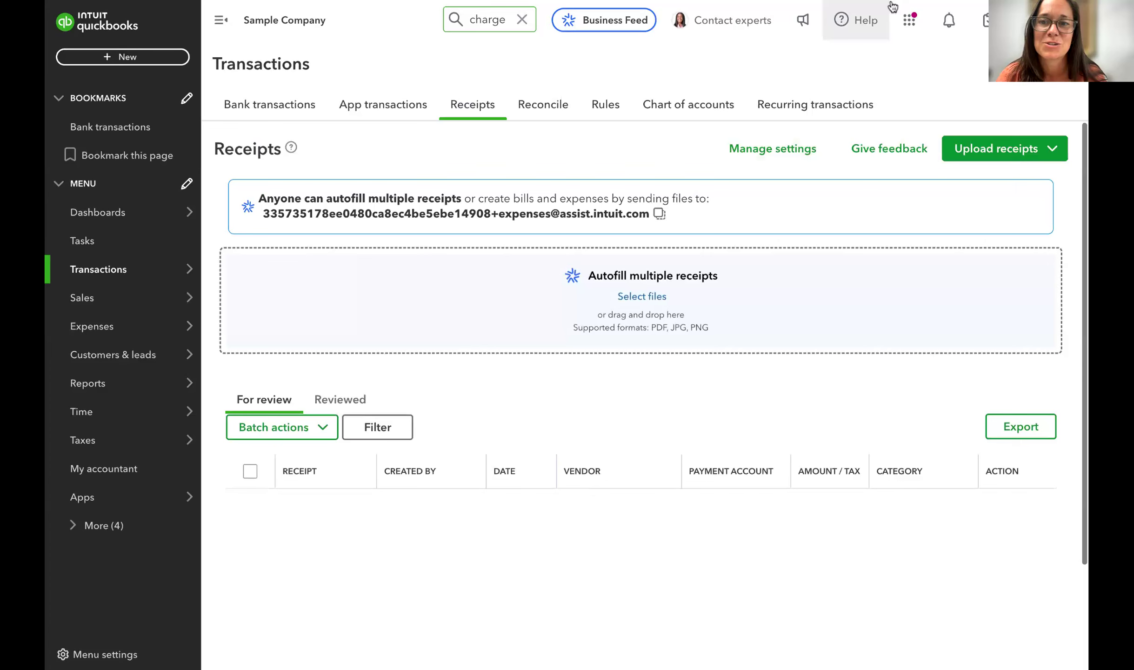
scroll(953, 427, down, 2)
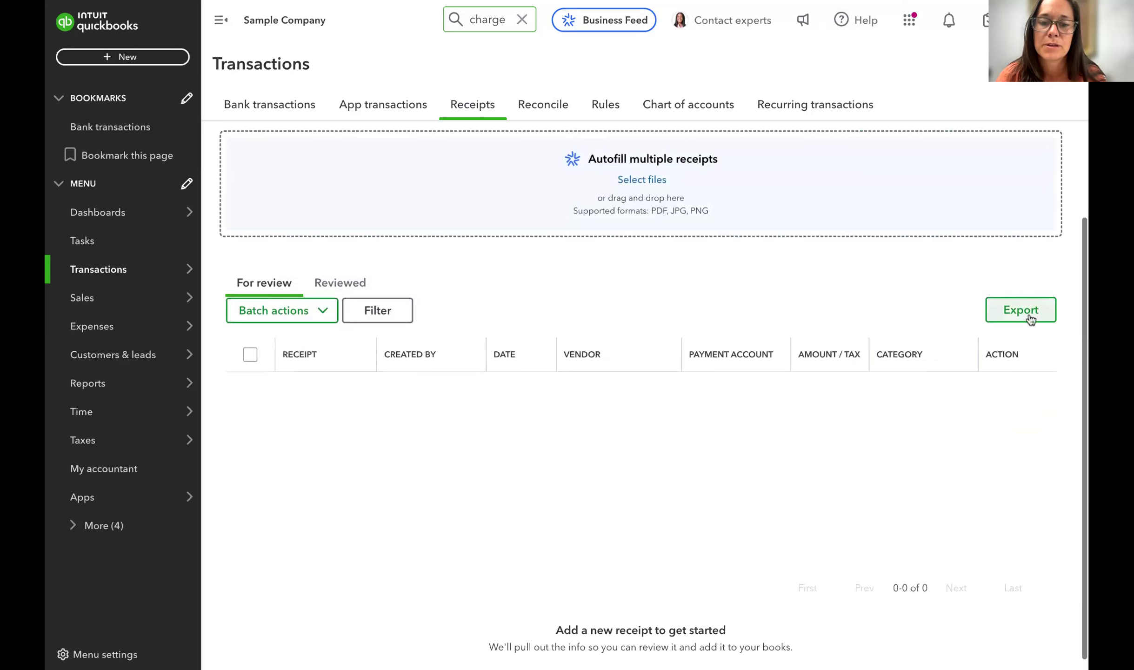
scroll(873, 482, down, 1)
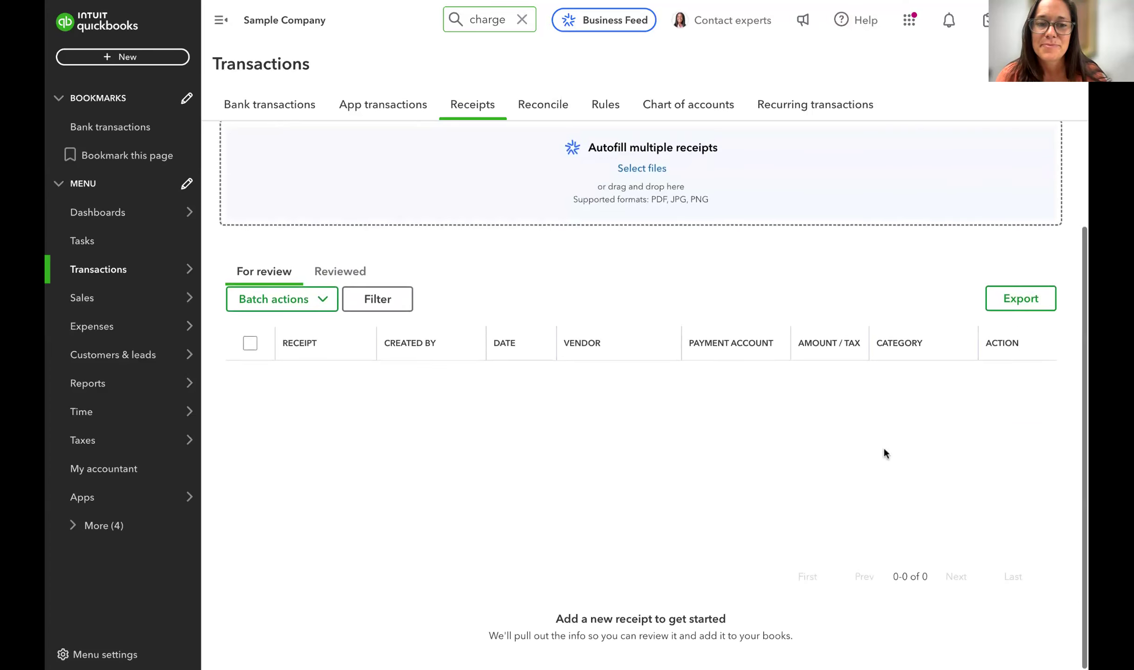
Display the Reviewed receipts list and check the receipt upload sources again
click(344, 275)
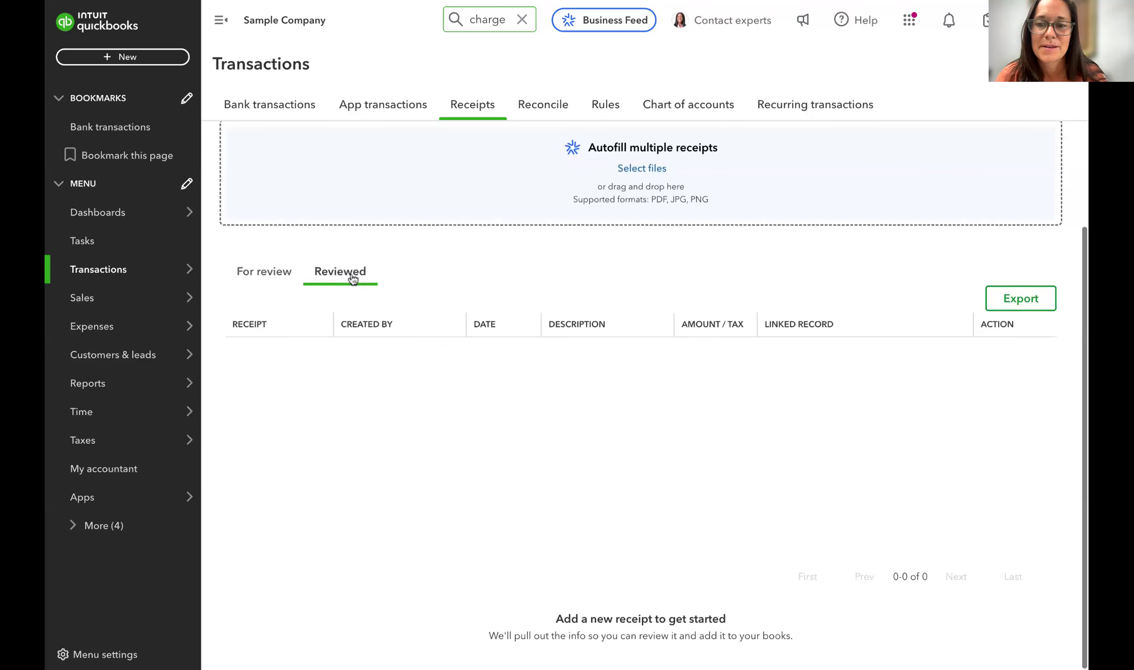
scroll(861, 329, up, 2)
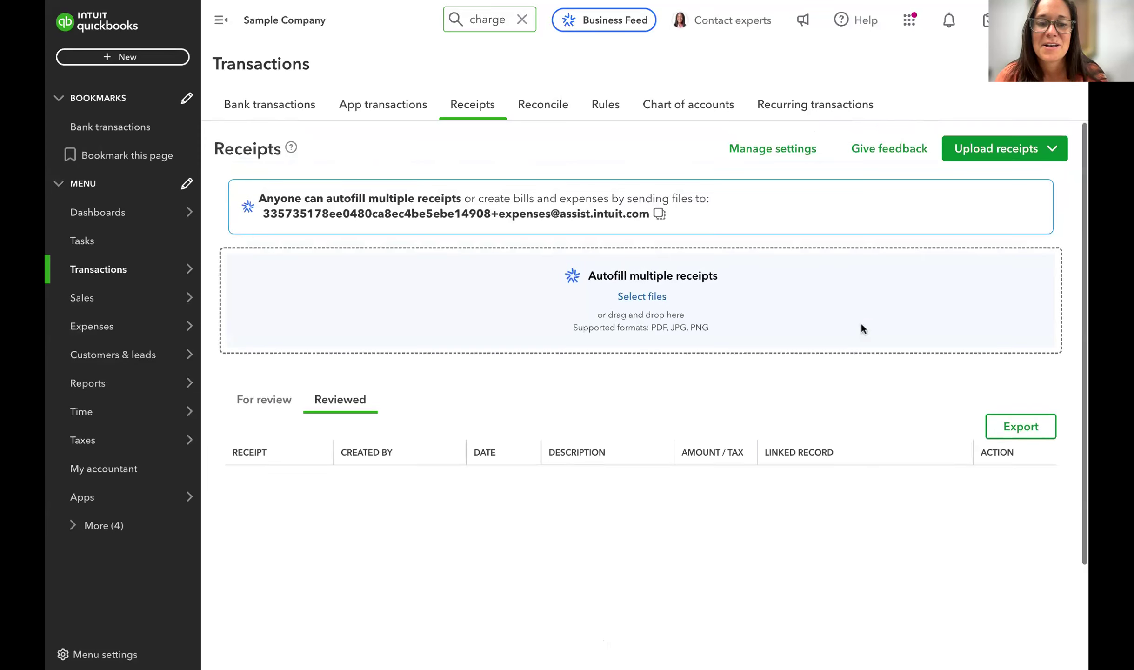
click(1053, 150)
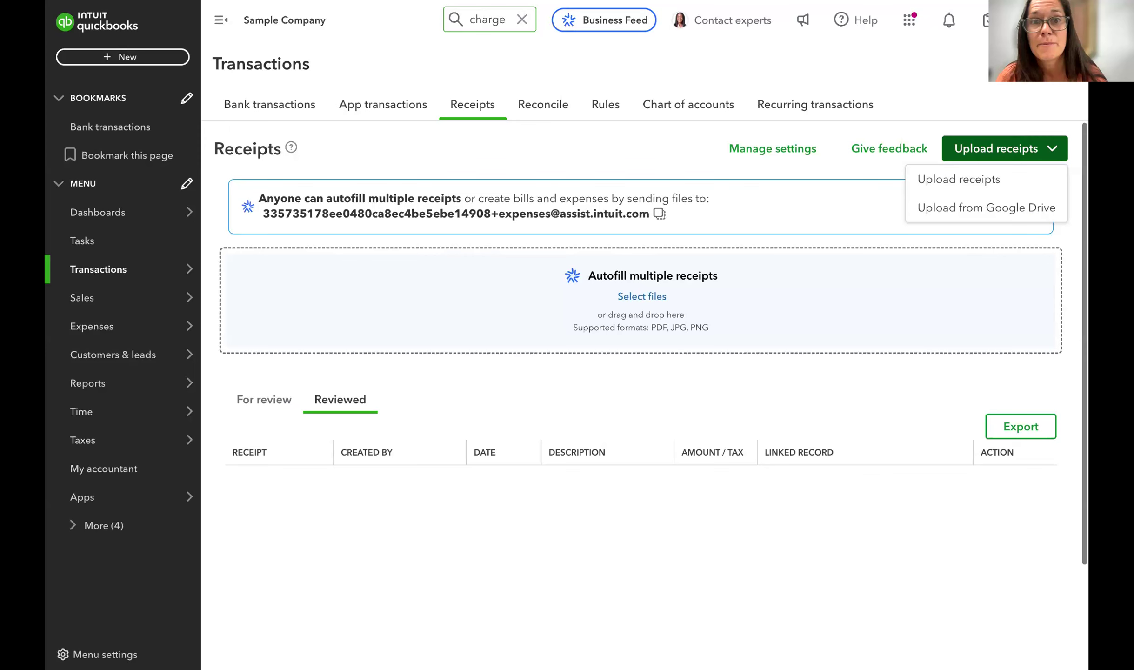
scroll(916, 385, down, 1)
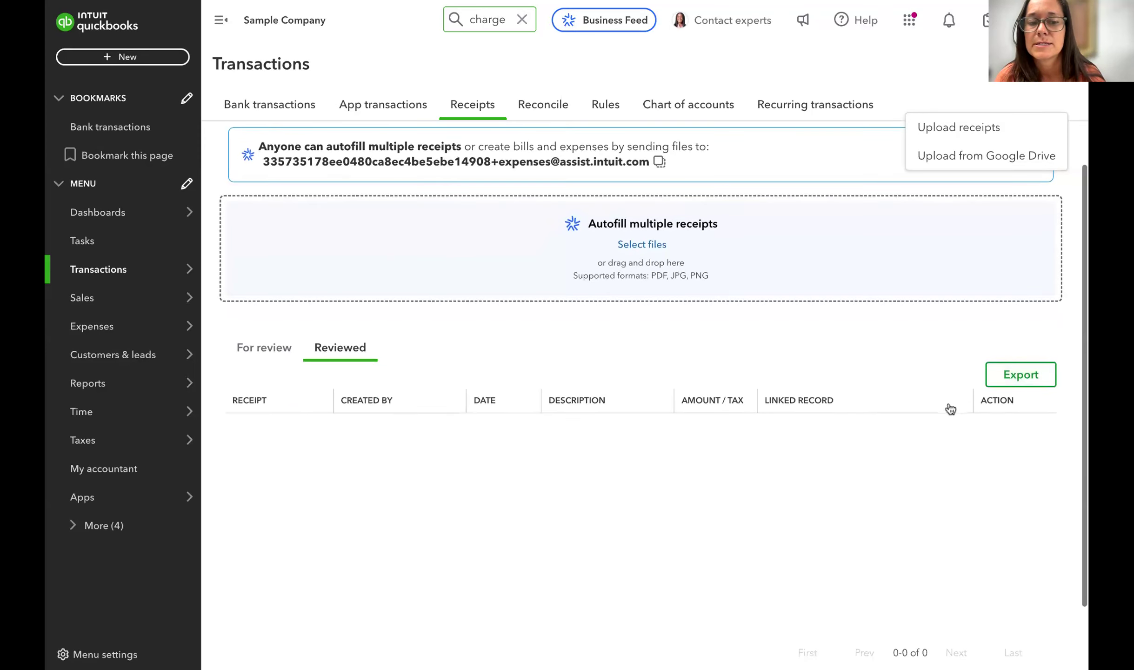
scroll(950, 408, down, 1)
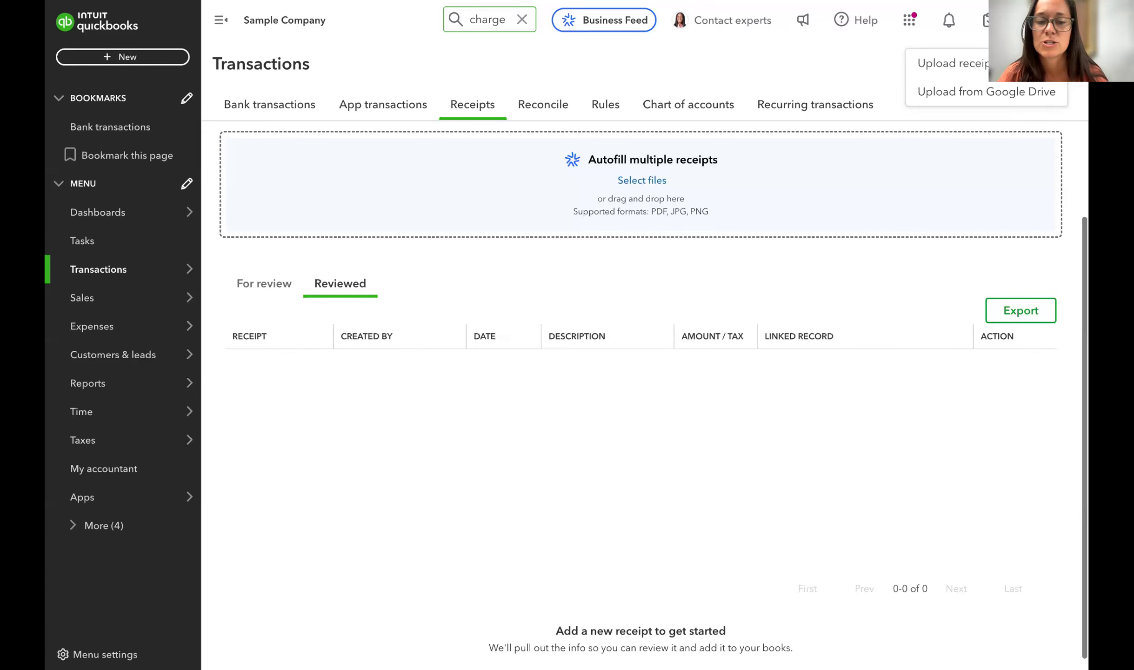
scroll(927, 360, down, 1)
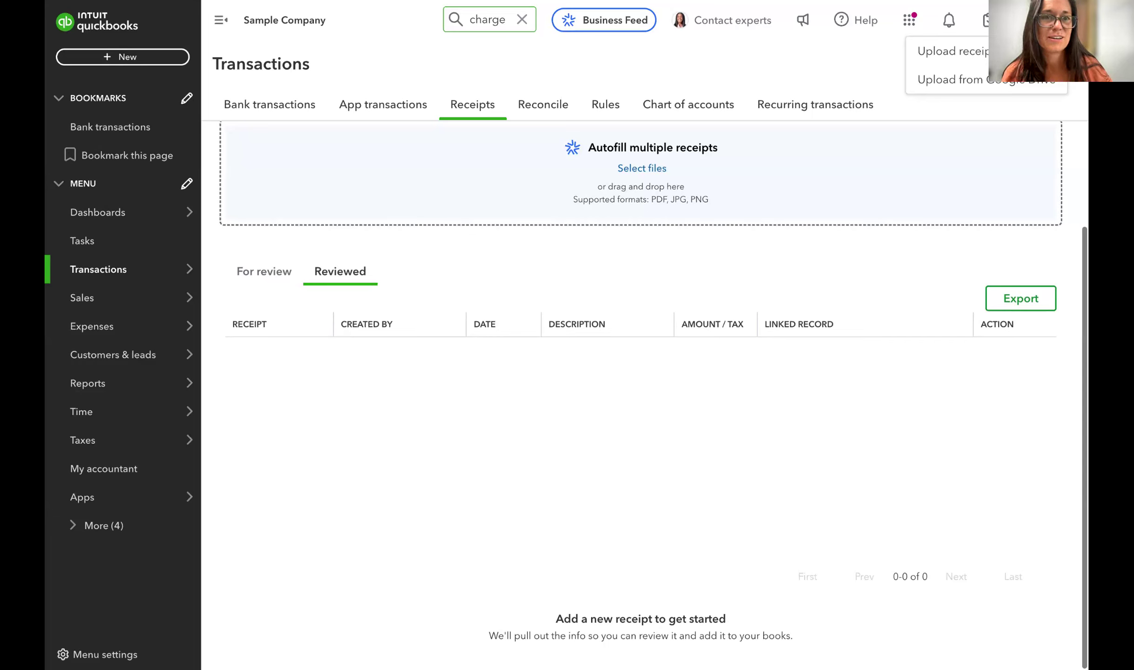
Return to the bank transactions and view the categorization details of the 10/24/2025 Books By Bessie $55.00 deposit
click(274, 106)
scroll(716, 397, down, 5)
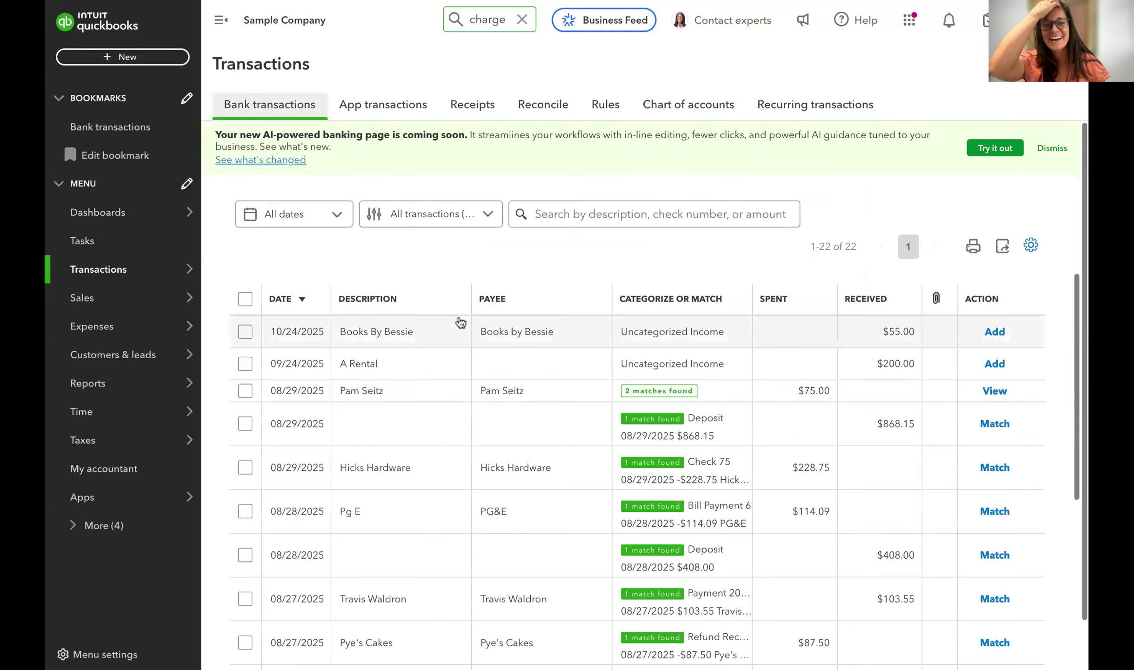
click(432, 332)
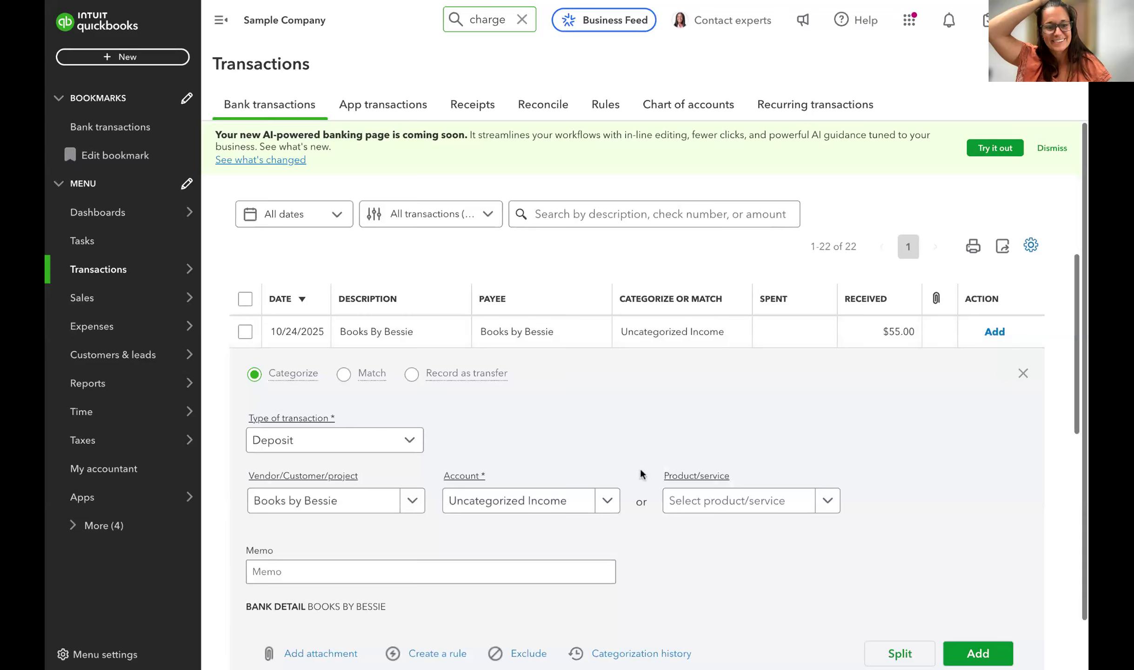
scroll(639, 467, down, 3)
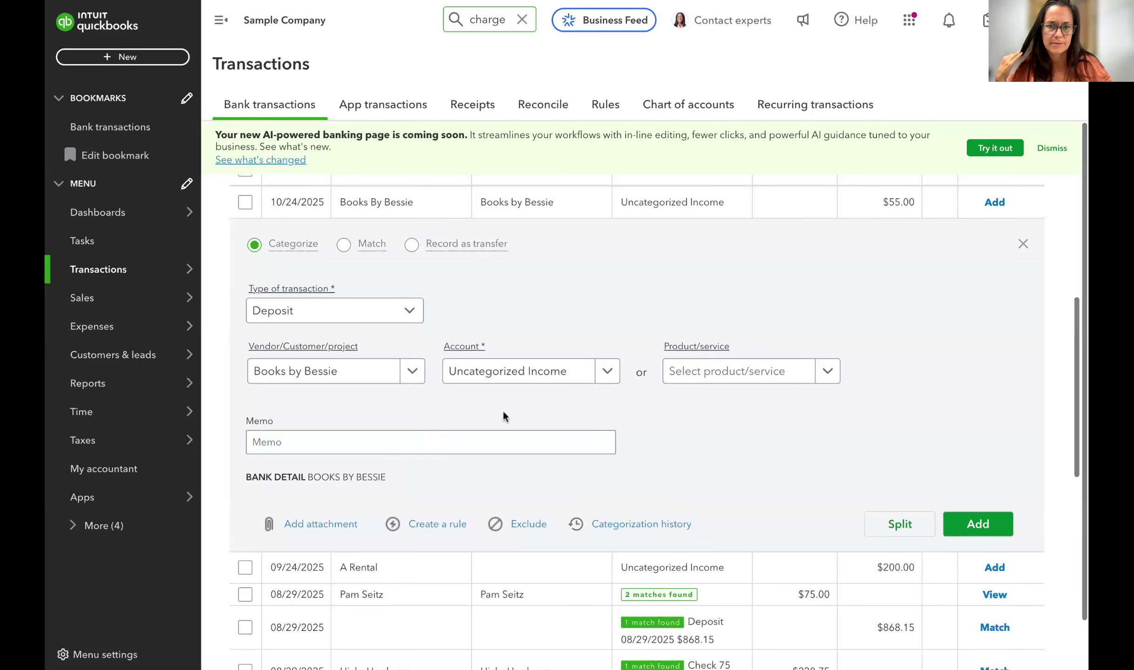
Examine the Categorize fields of the 08/29/2025 $75.00 expense that has two matches, and close its details
click(441, 597)
click(277, 305)
scroll(636, 488, down, 1)
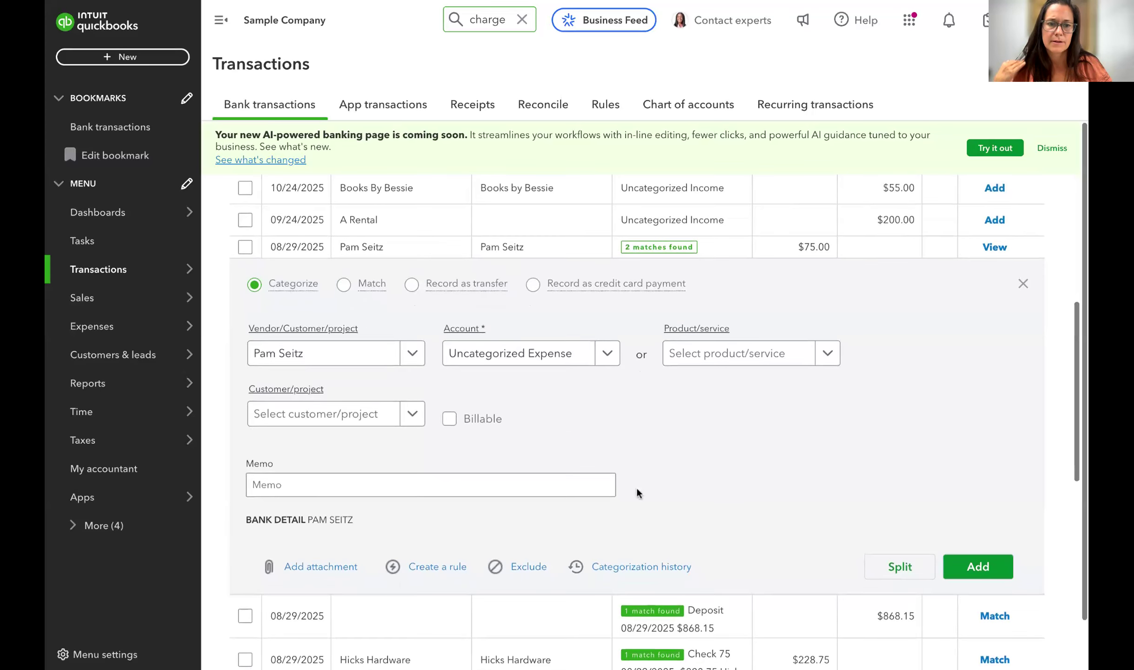
scroll(636, 487, down, 3)
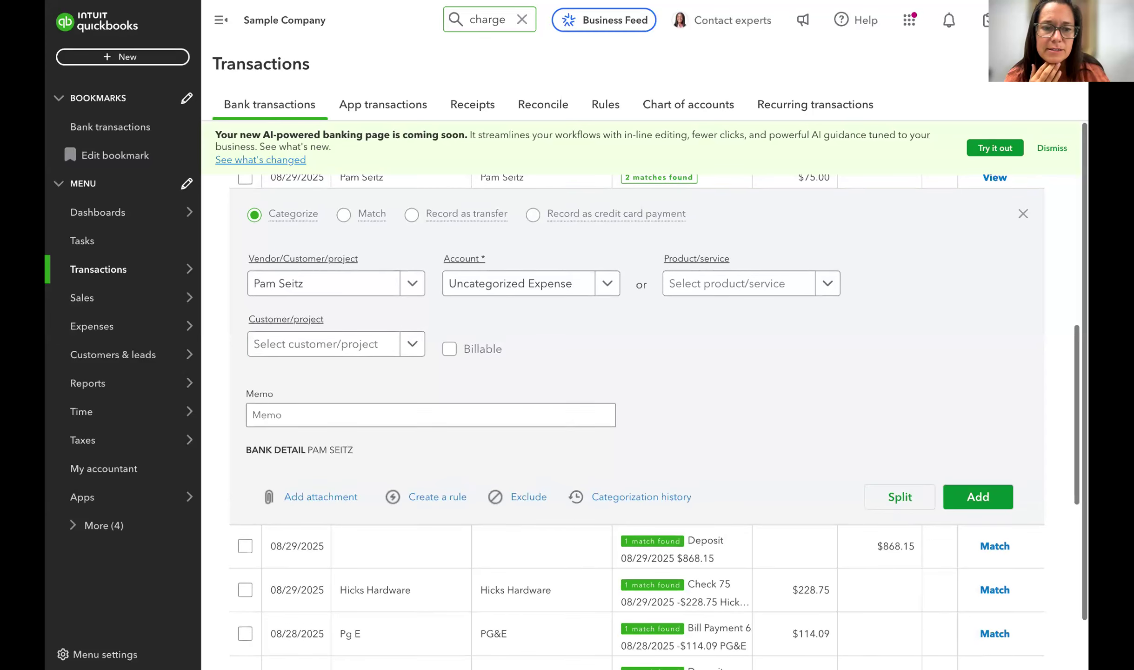
click(1022, 214)
Switch the 08/23/2025 Mahoney Mugs $18.08 transaction from its suggested match to Categorize and examine the vendor, account, billable and attachment options
scroll(507, 456, down, 10)
scroll(509, 458, down, 2)
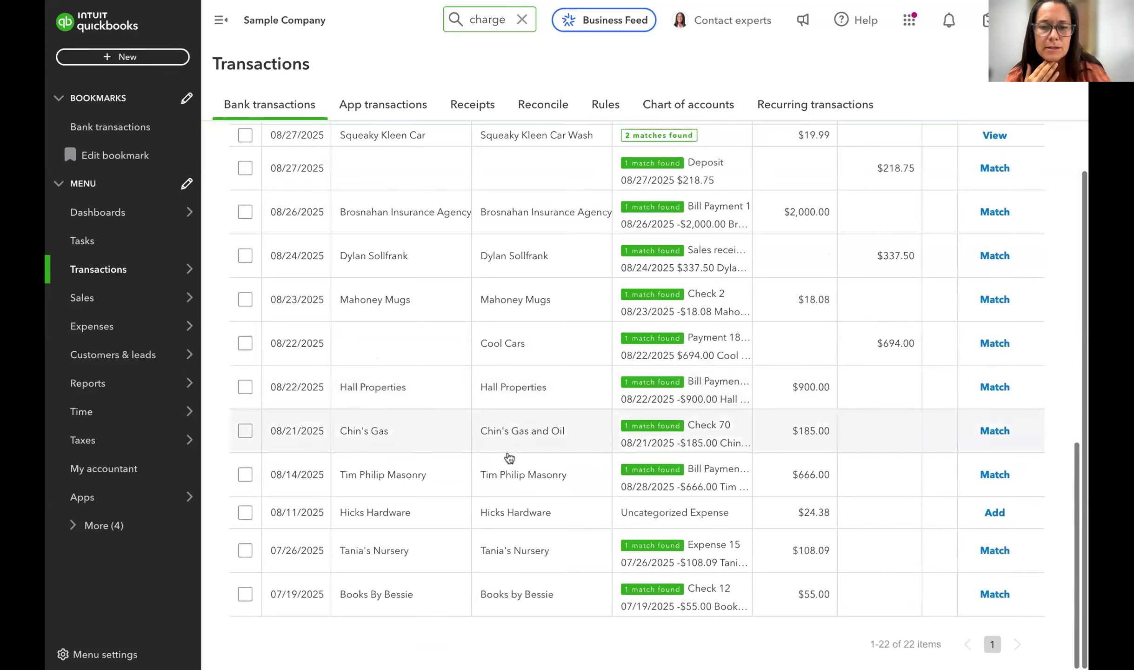
click(498, 298)
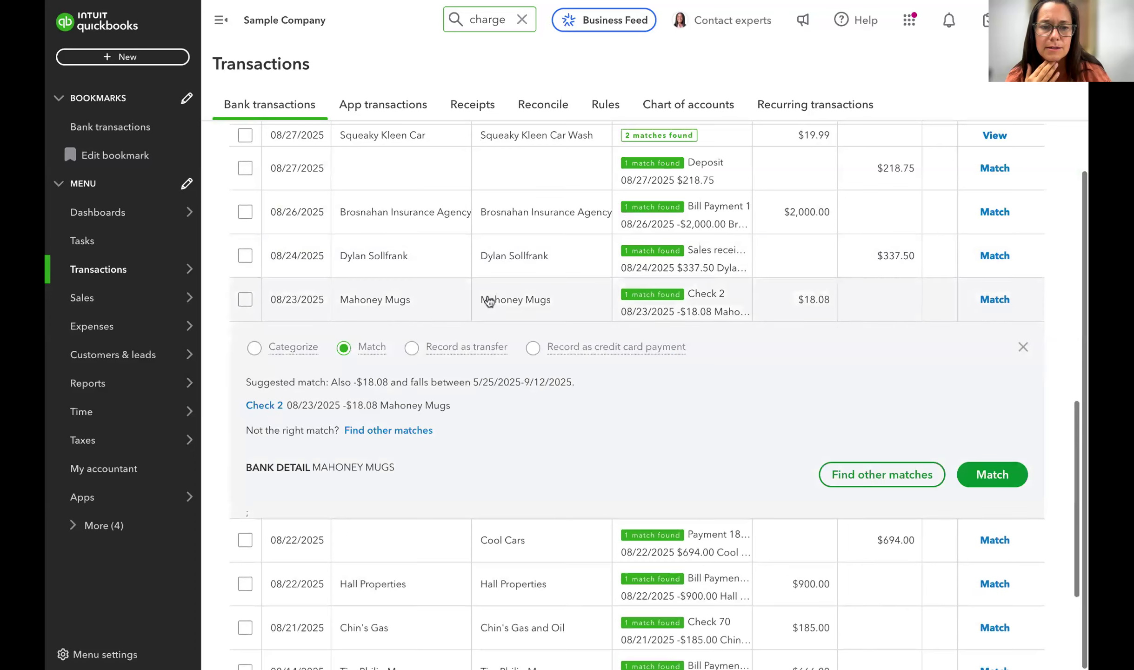
click(273, 350)
scroll(693, 466, down, 2)
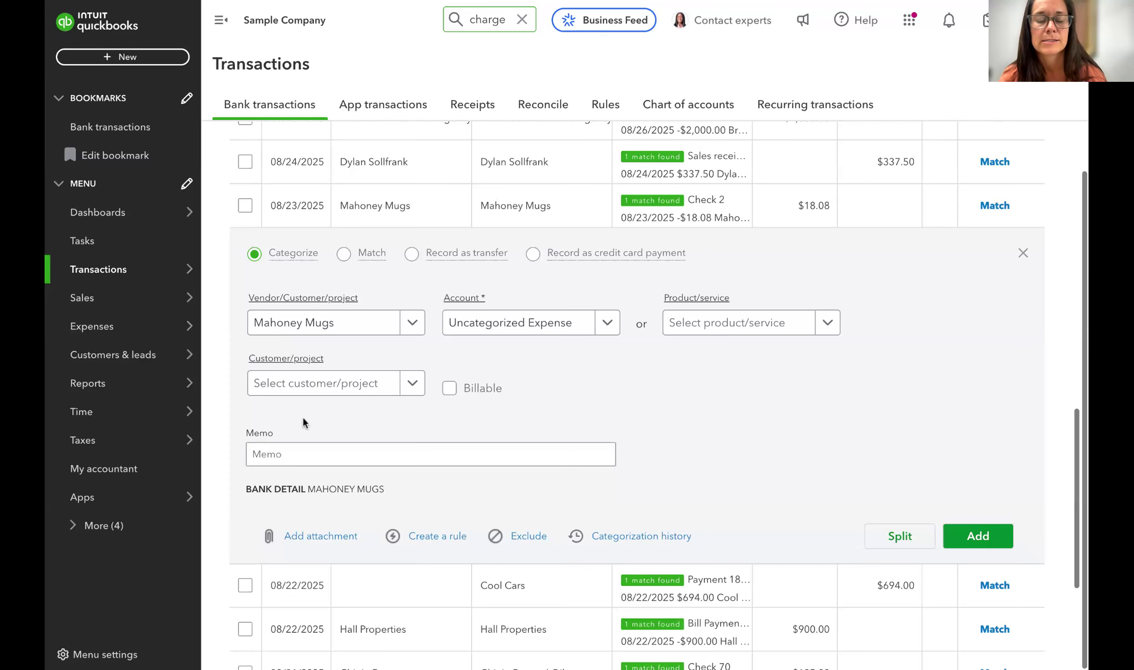
scroll(613, 416, down, 1)
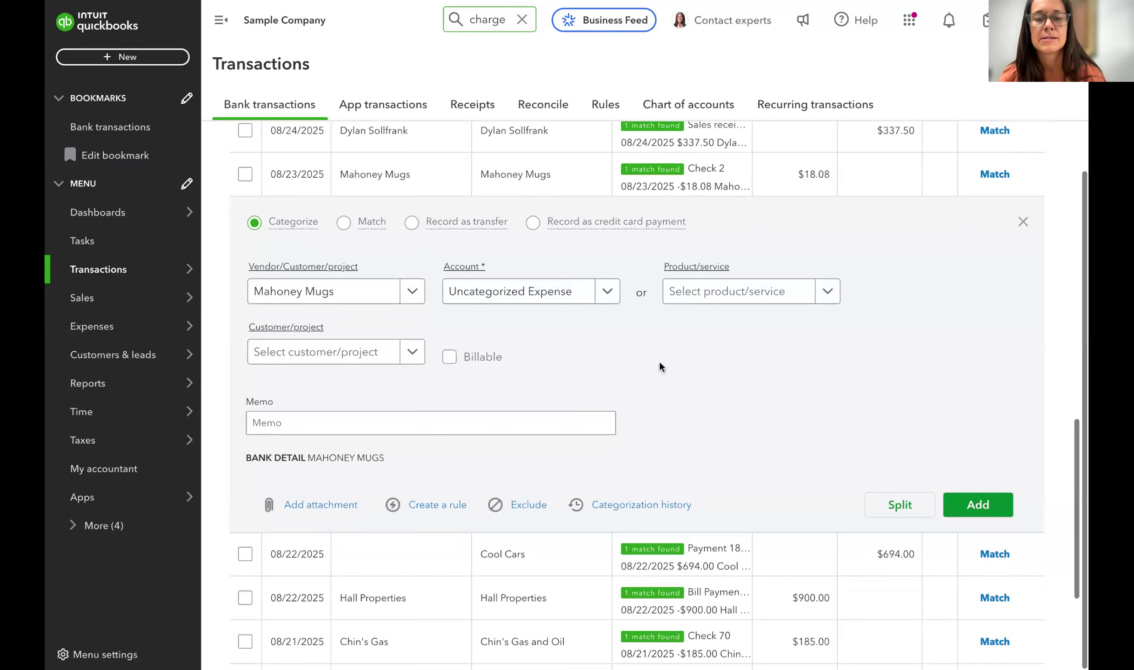
scroll(660, 362, down, 1)
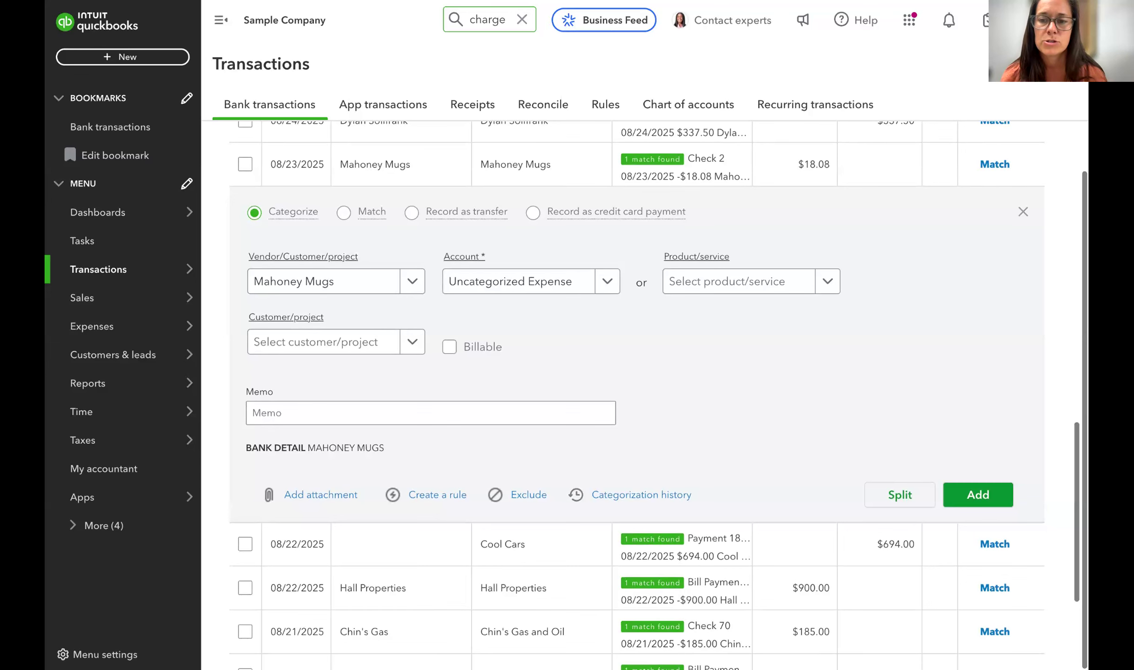
scroll(637, 395, up, 1)
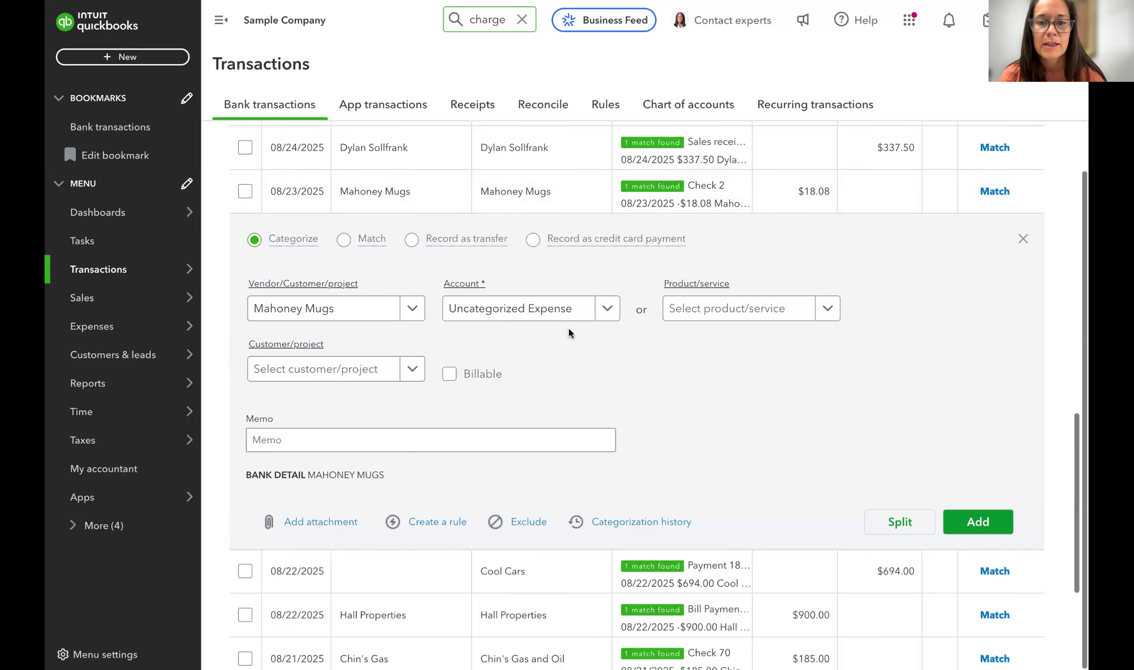
Match the $868.15 deposit, Hicks Hardware $228.75, PG&E $114.09, $408.00 deposit, $103.55 payment and Pye's Cakes $87.50 transactions to their suggested records
scroll(664, 247, up, 15)
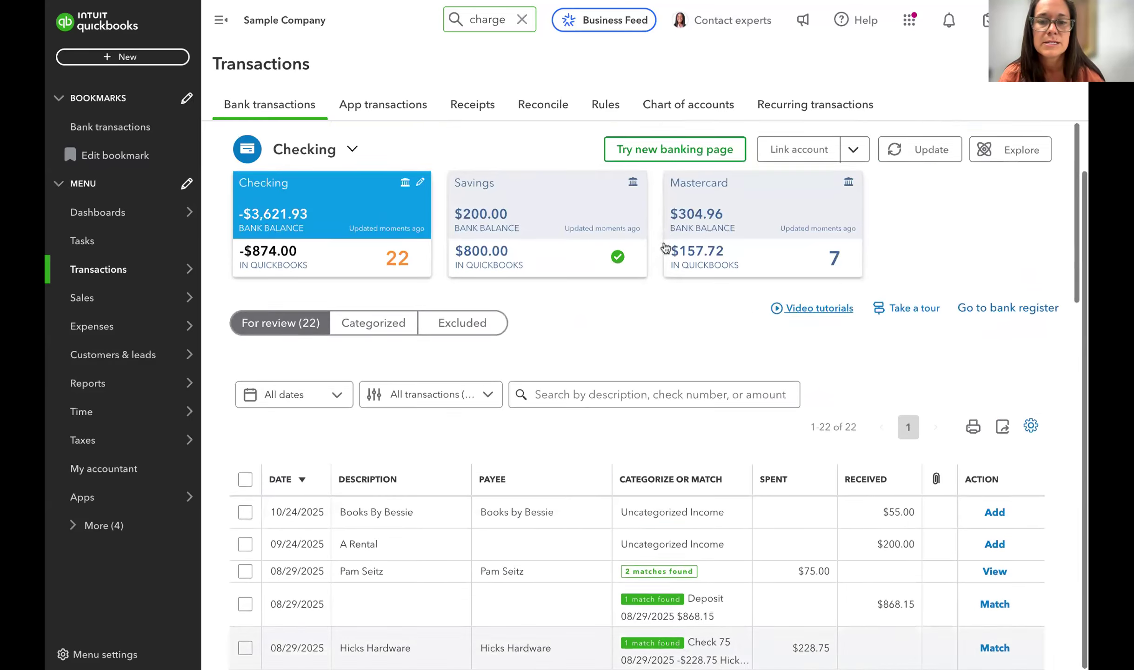
scroll(679, 326, down, 3)
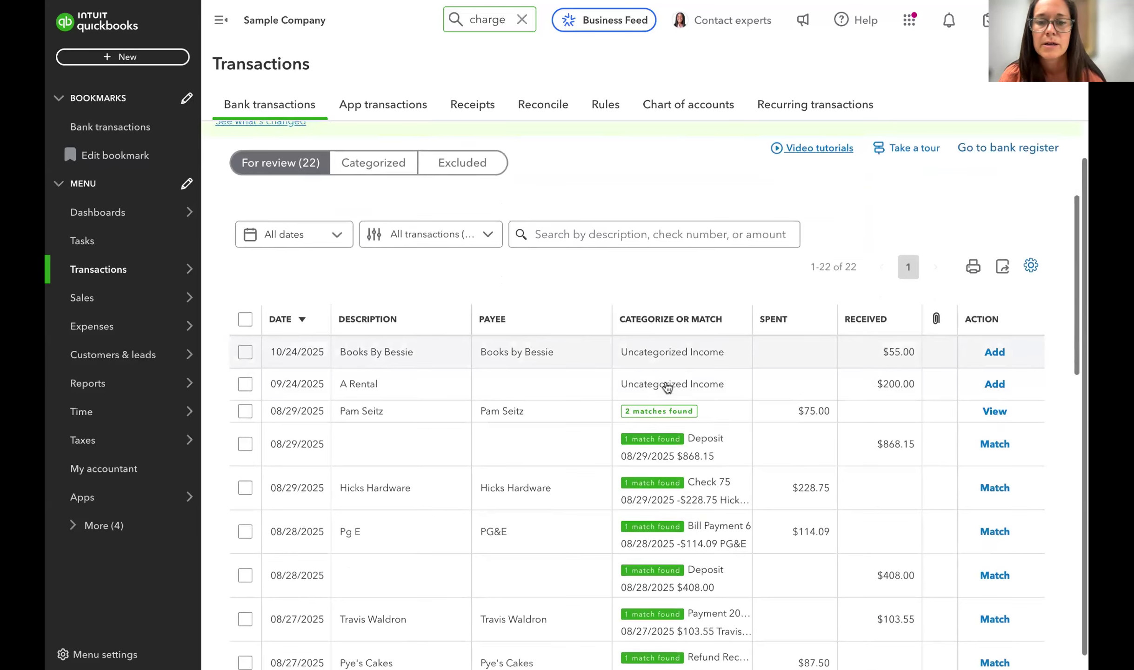
scroll(739, 373, down, 4)
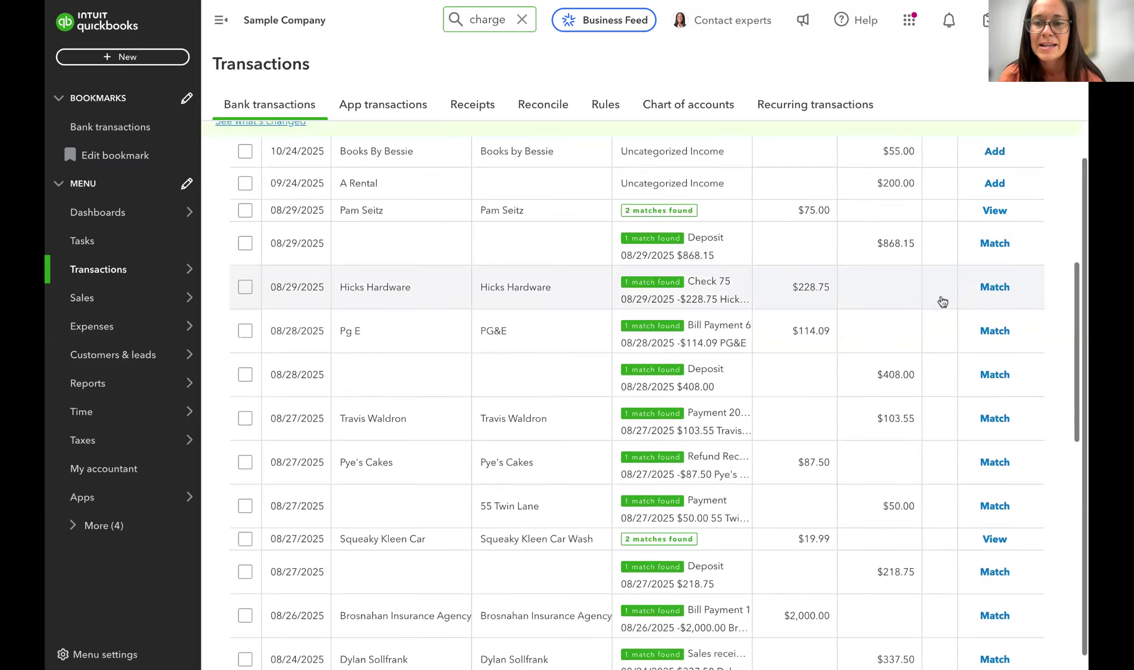
click(996, 251)
click(996, 251)
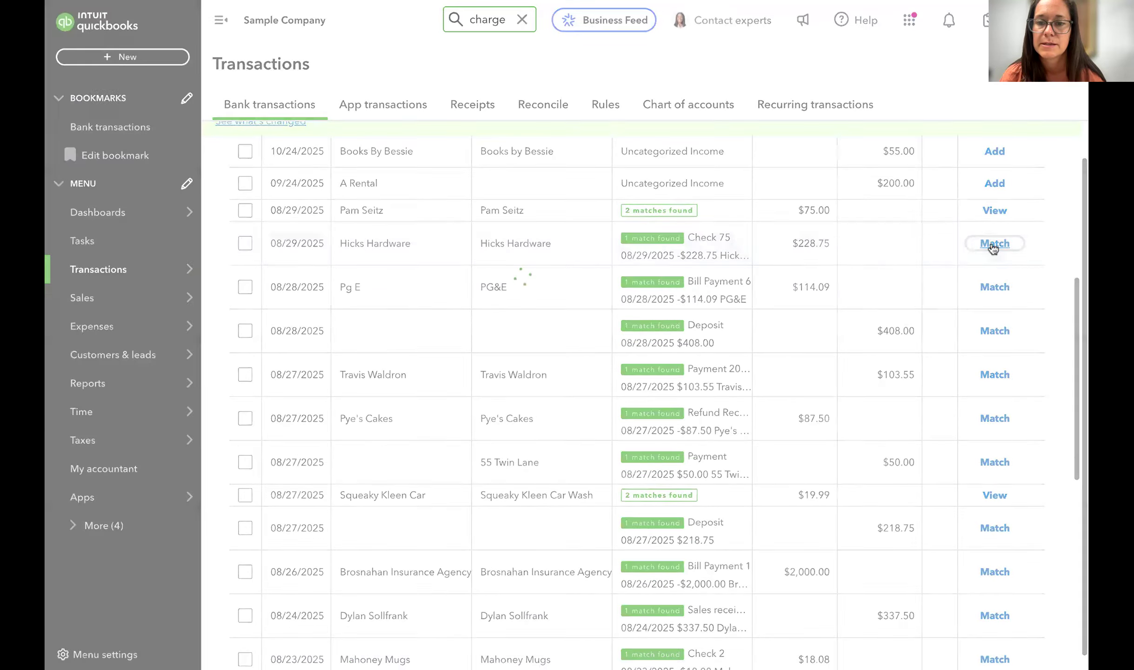
click(996, 249)
click(996, 251)
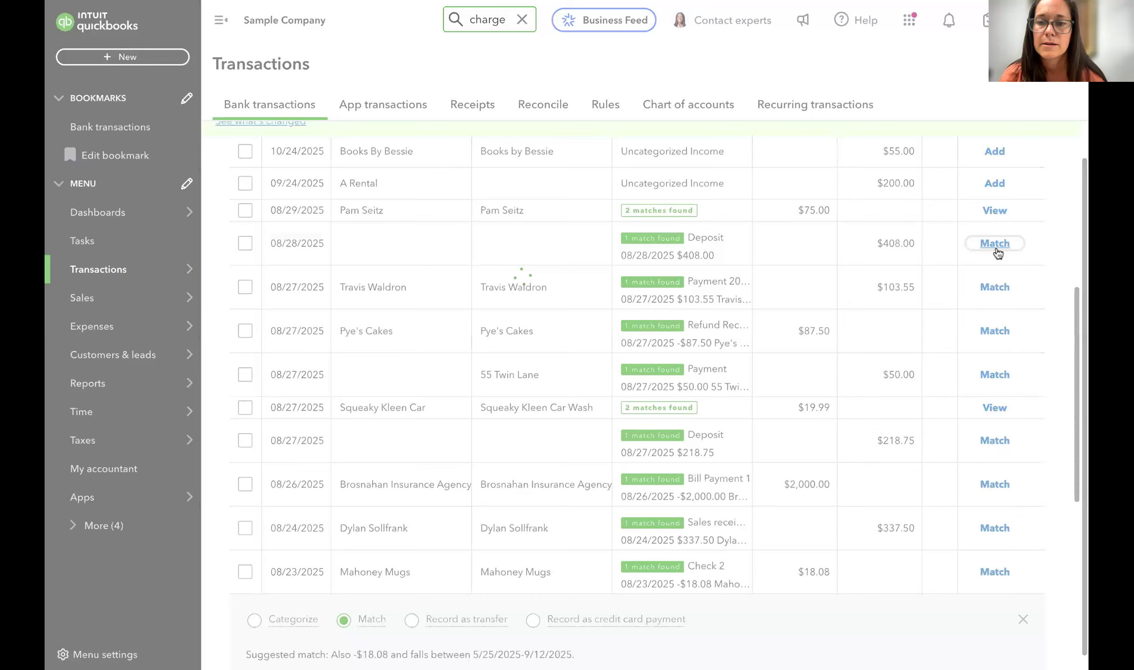
click(996, 252)
click(996, 251)
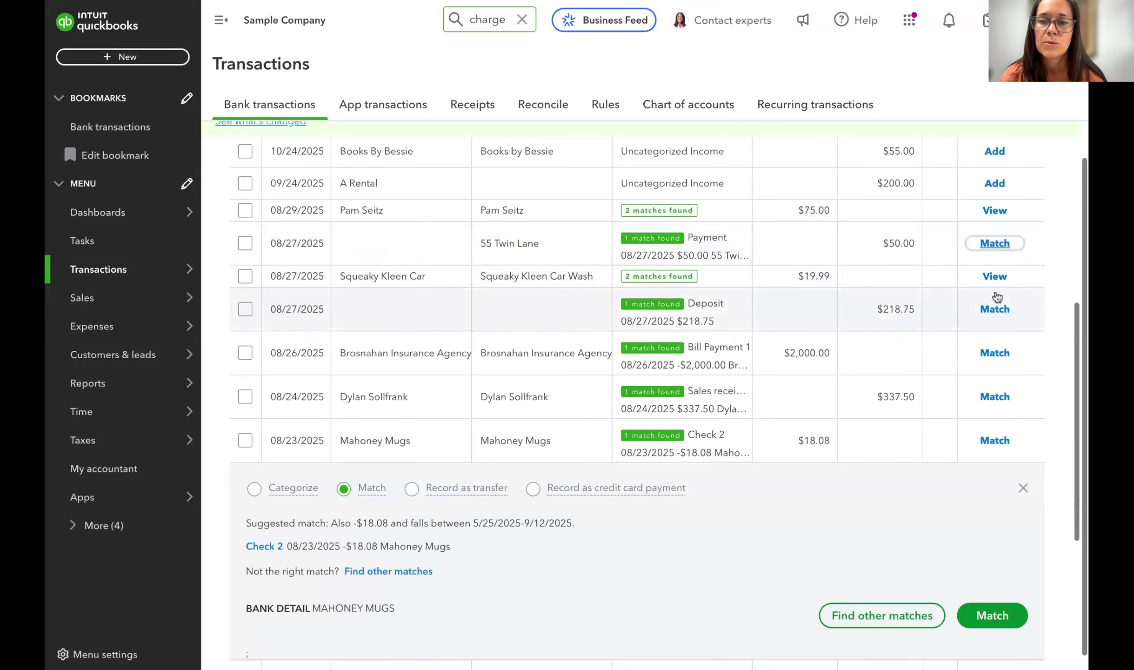
Match the 55 Twin Lane $50.00 payment, $218.75 deposit, Brosnahan Insurance Agency $2,000.00 bill payment and $337.50 sales receipt
click(994, 251)
click(996, 266)
click(995, 266)
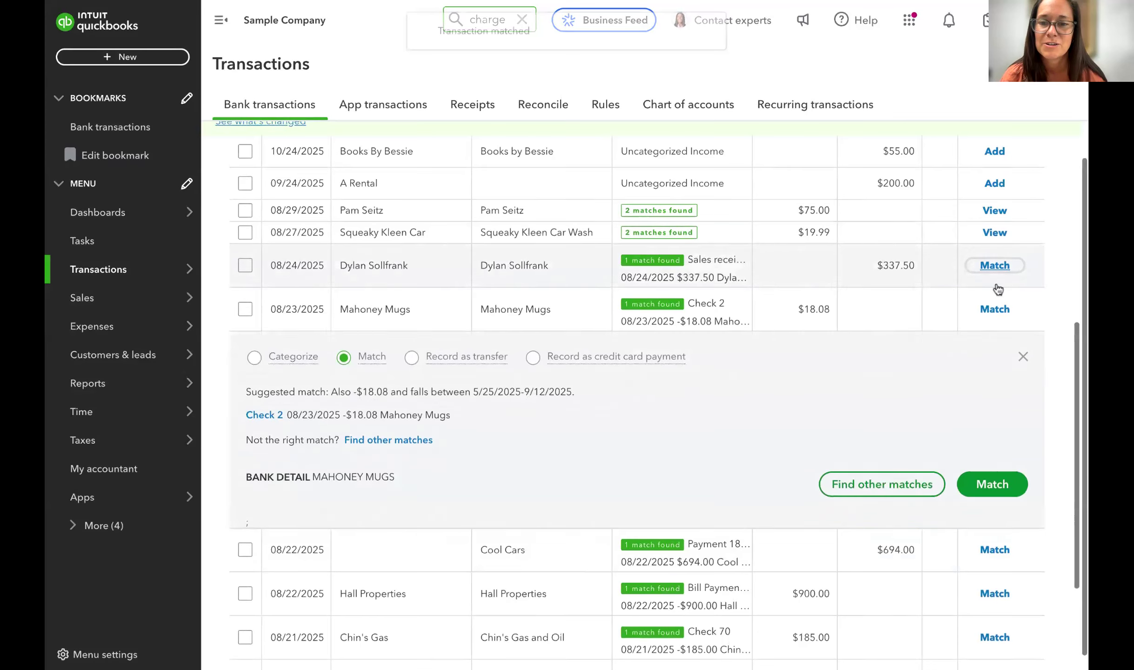
click(1000, 282)
click(996, 266)
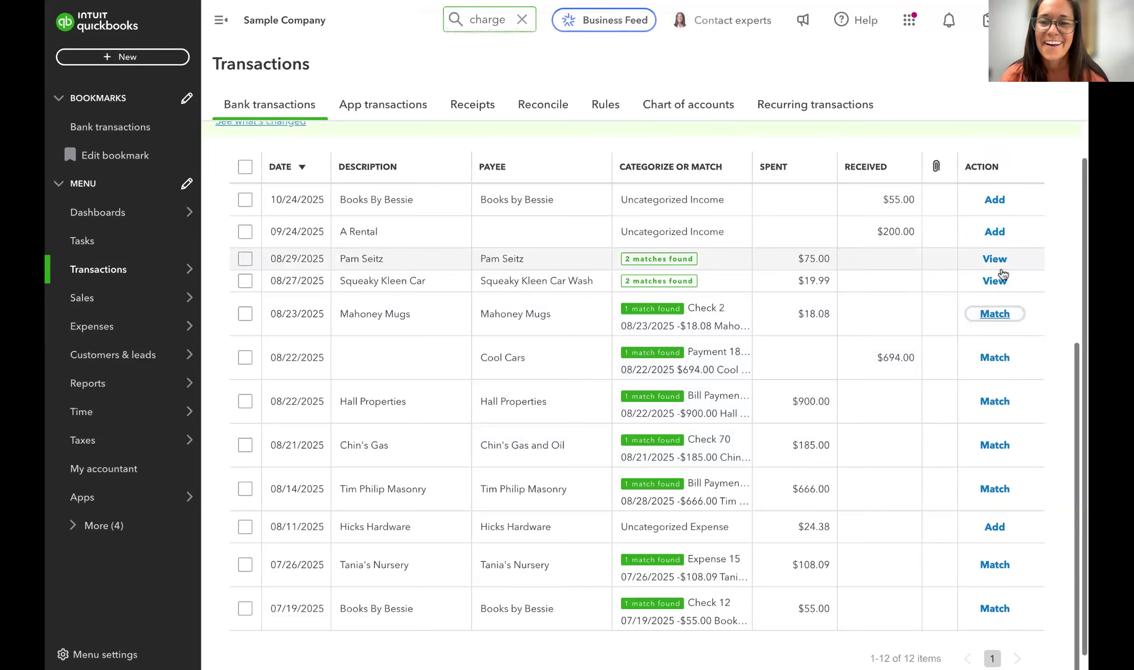
Match the Cool Cars $694.00, Mahoney Mugs $18.08, Hall Properties $900.00 and Chin's Gas $185.00 transactions to their suggested records
click(995, 358)
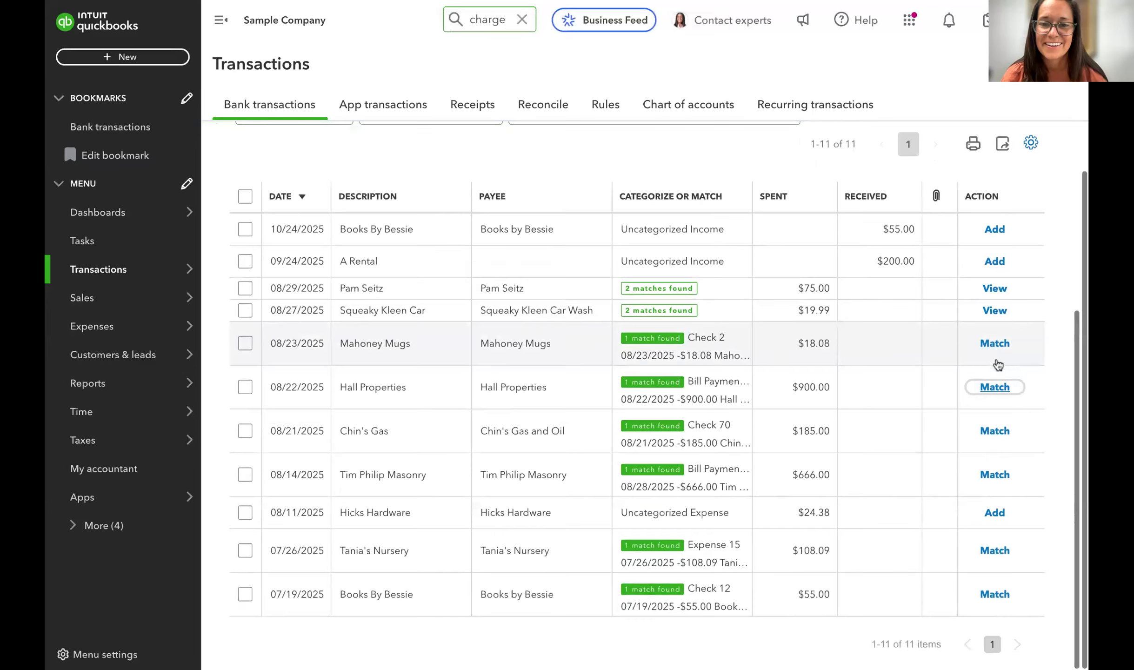
click(993, 344)
click(994, 388)
click(995, 431)
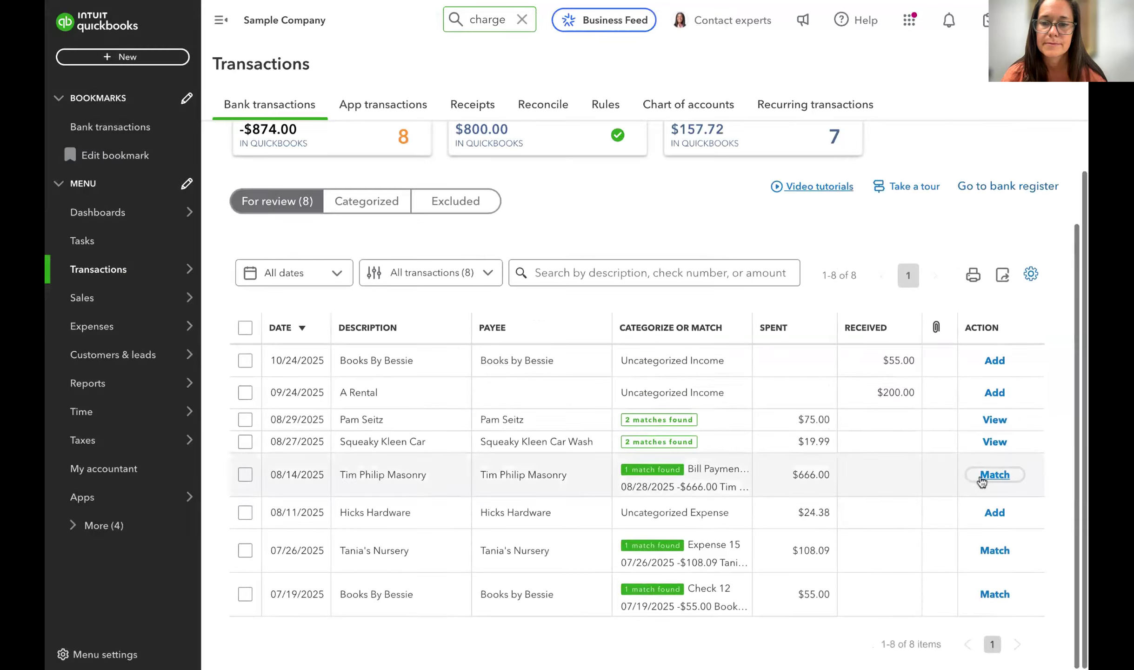
Match the Tim Philip Masonry $666.00 transaction, and accept the Tania's Nursery $108.09 and Books By Bessie $55.00 matches as a batch
click(985, 516)
click(983, 546)
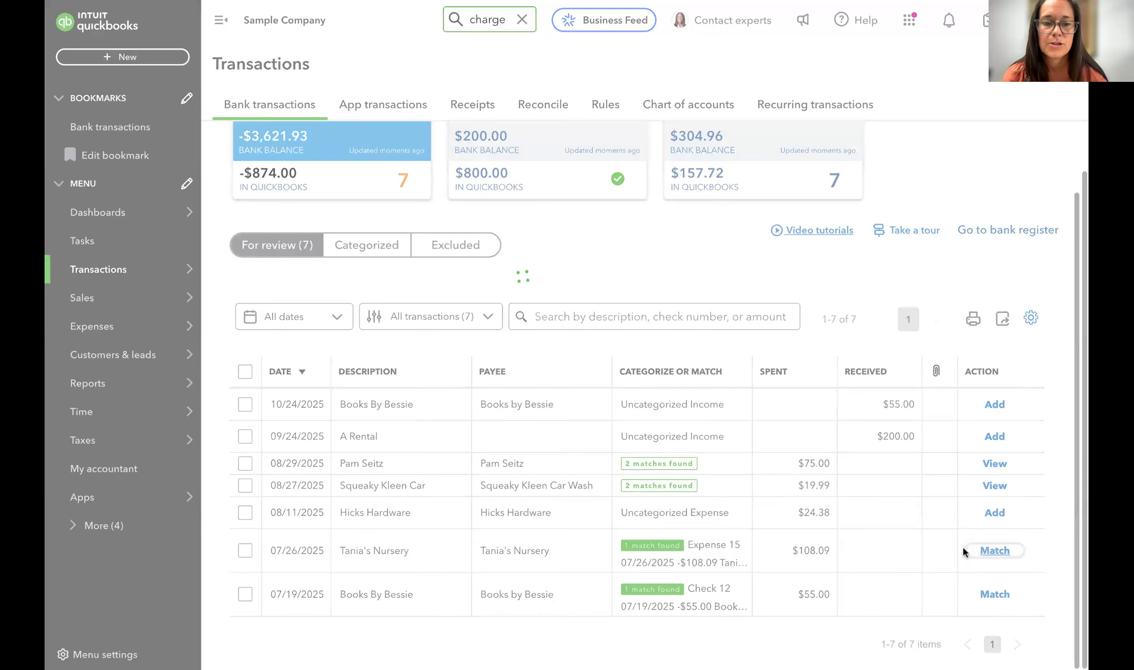
scroll(514, 579, down, 1)
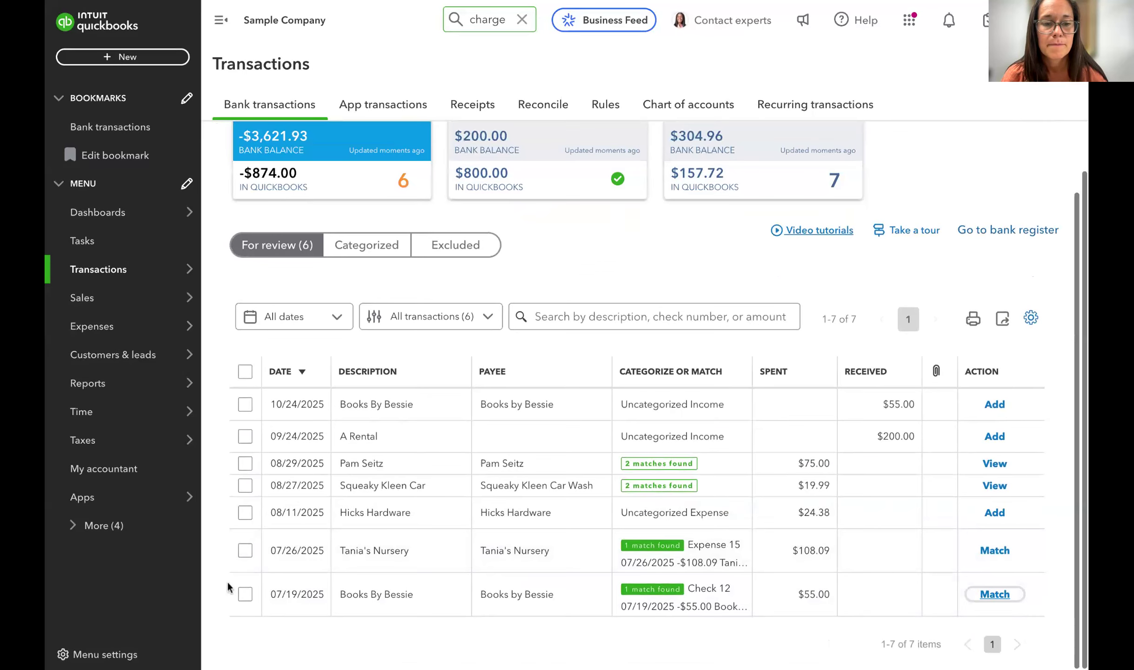
click(245, 594)
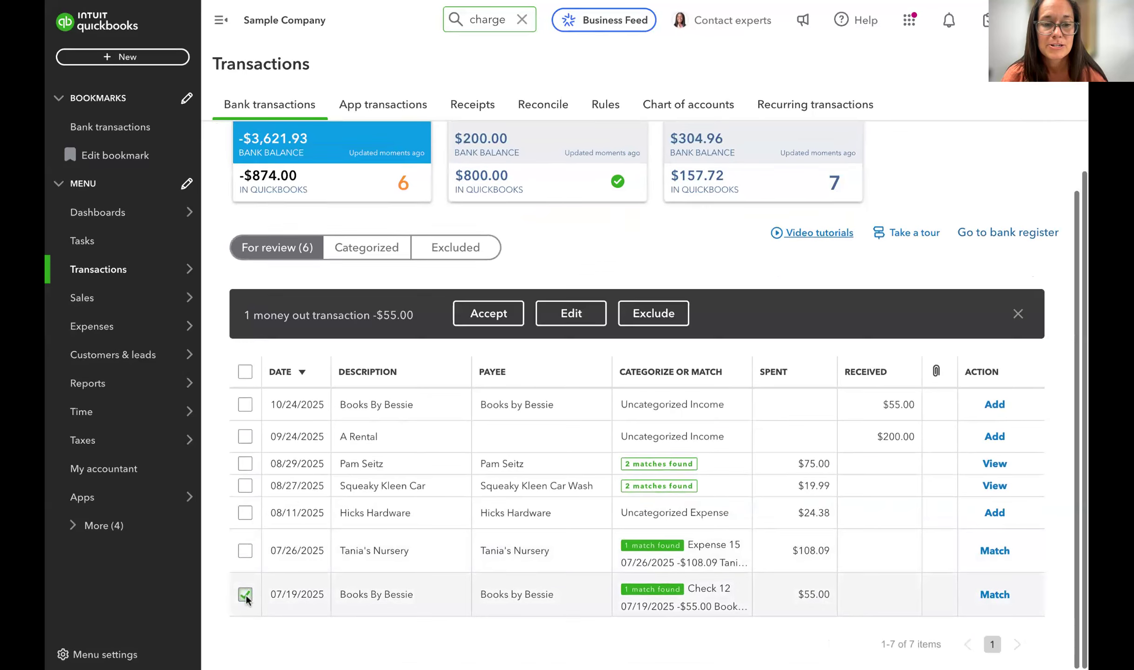
click(245, 552)
click(488, 313)
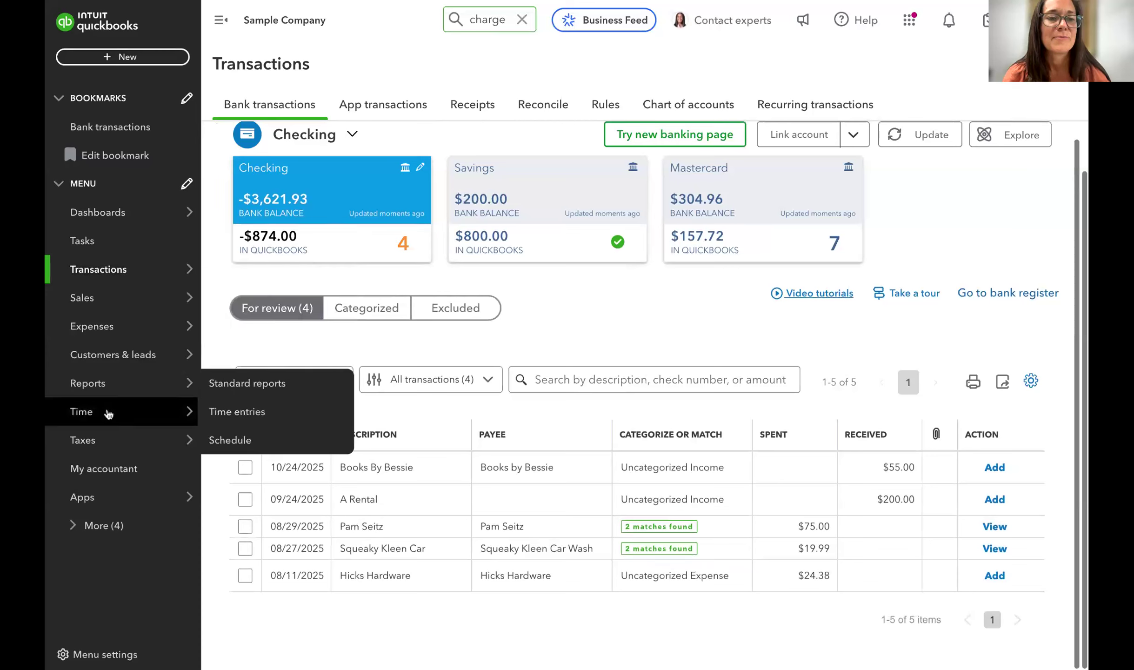
Open the standard reports and look through the report categories, from Favorites and Business overview to For my accountant and Payroll
mouse_move(127, 385)
click(243, 383)
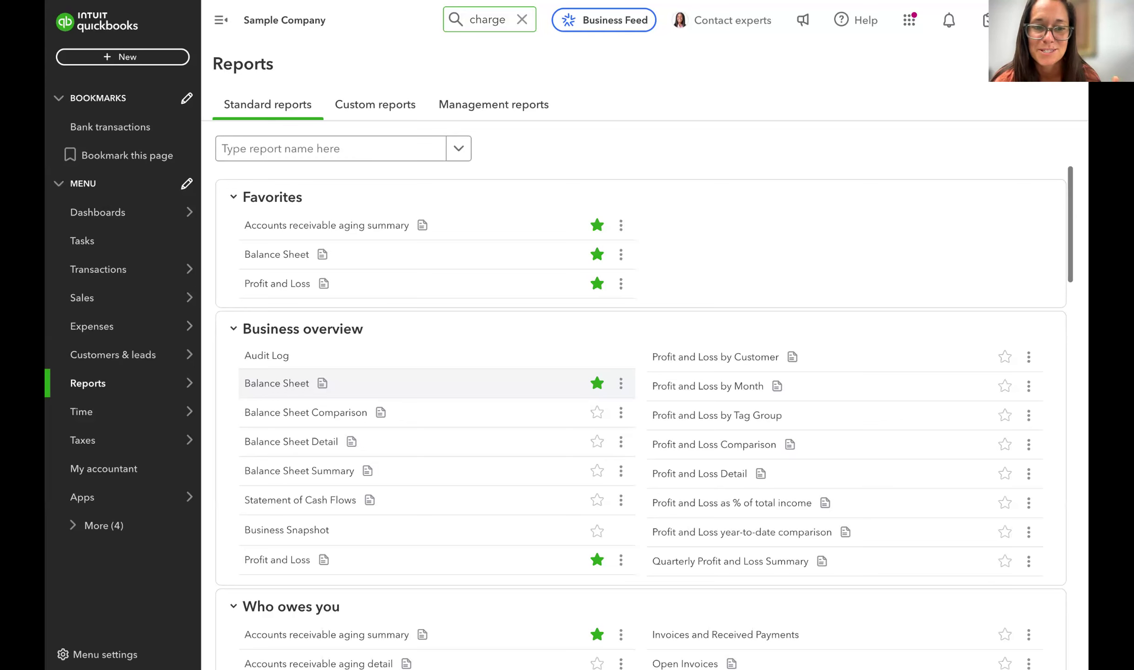
scroll(702, 308, down, 4)
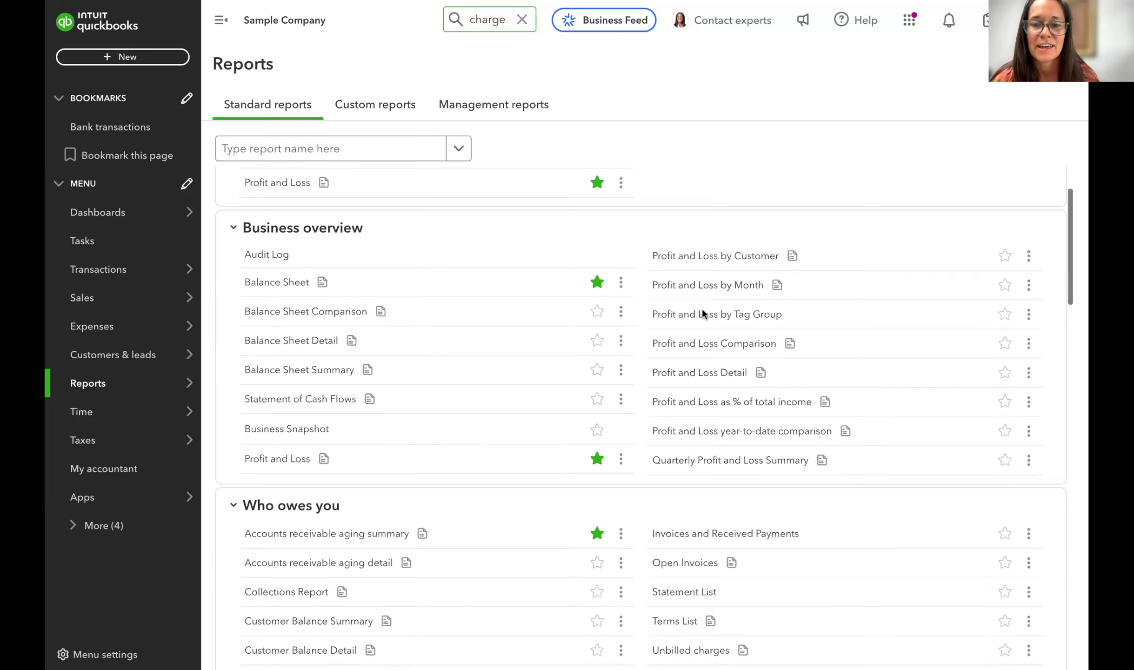
scroll(702, 307, down, 20)
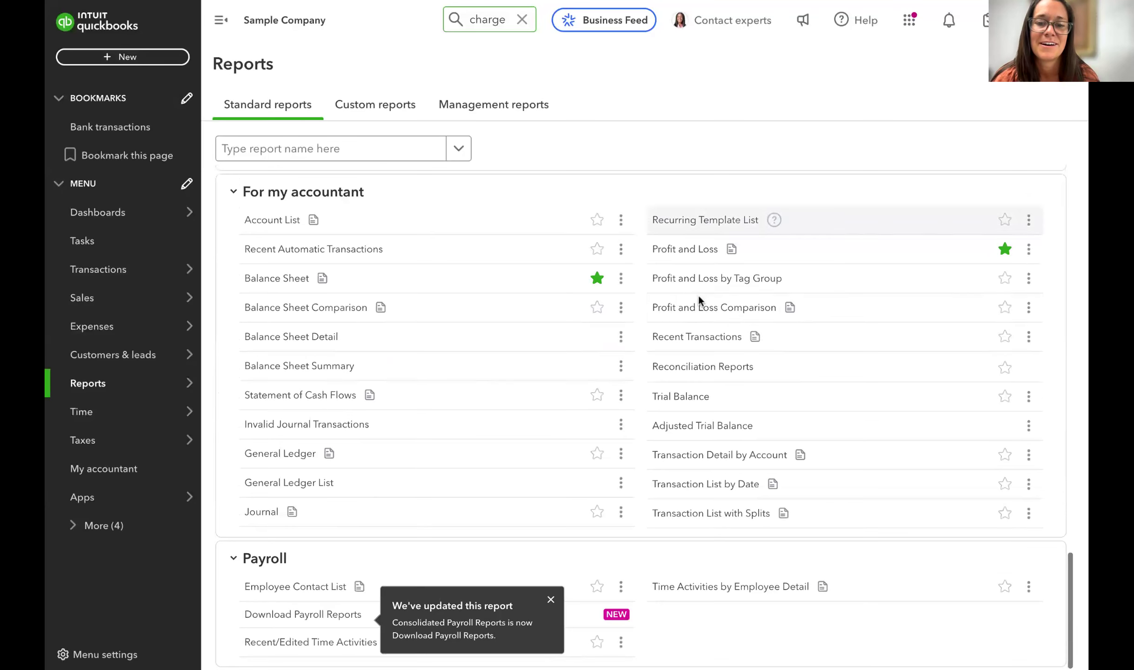
scroll(702, 307, up, 20)
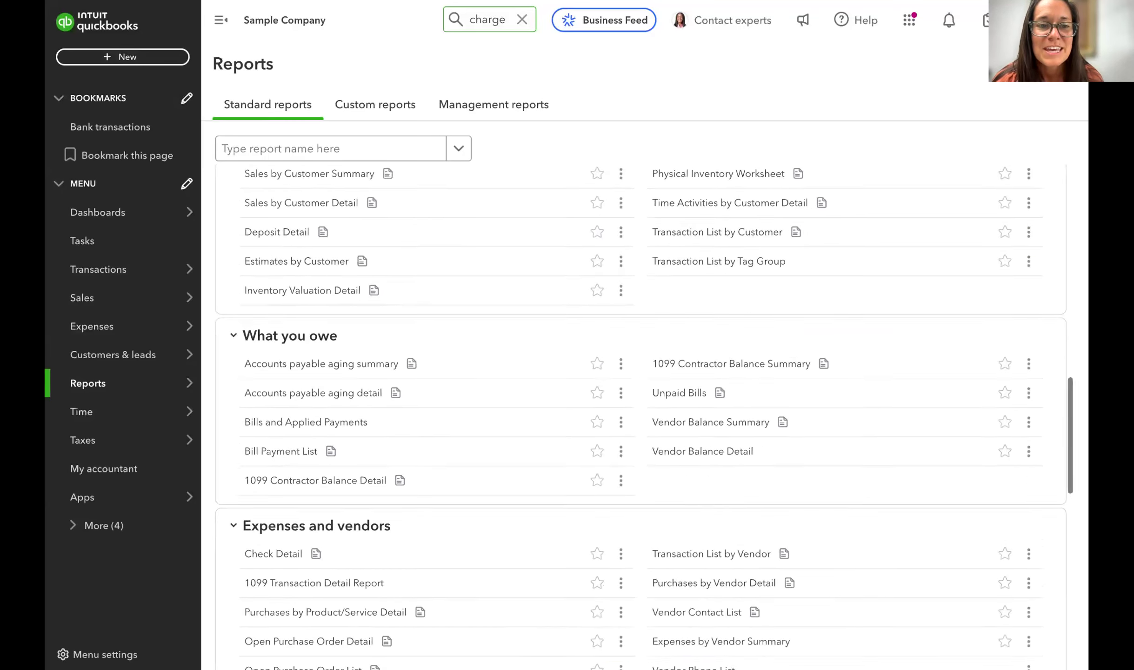
scroll(723, 537, down, 10)
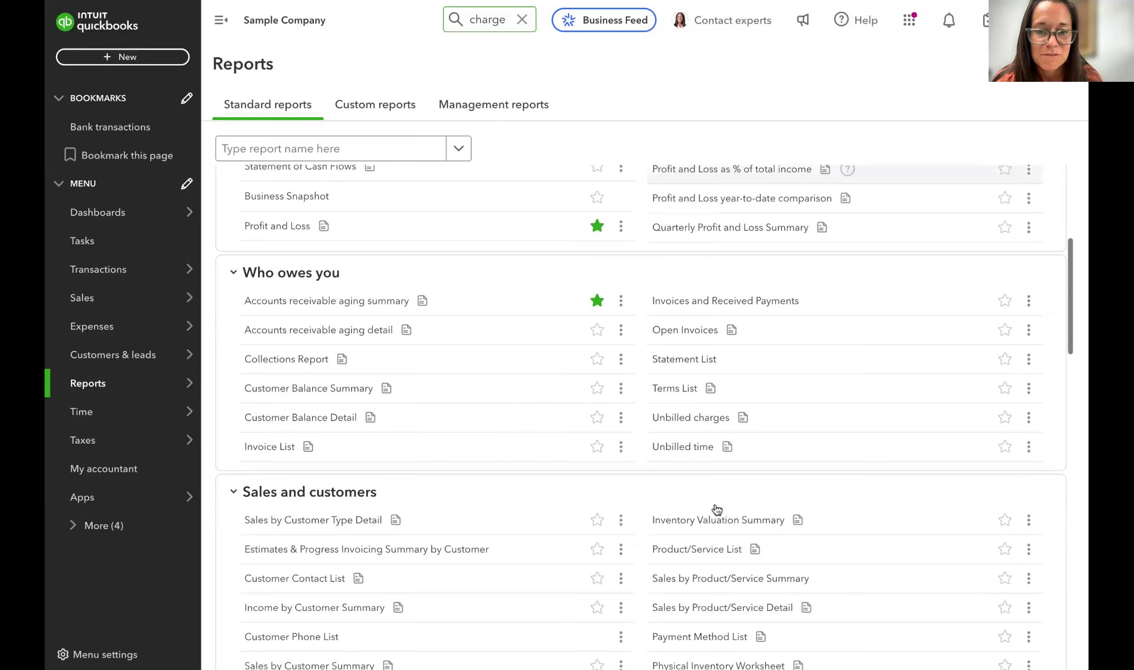
scroll(718, 521, up, 9)
scroll(717, 511, up, 1)
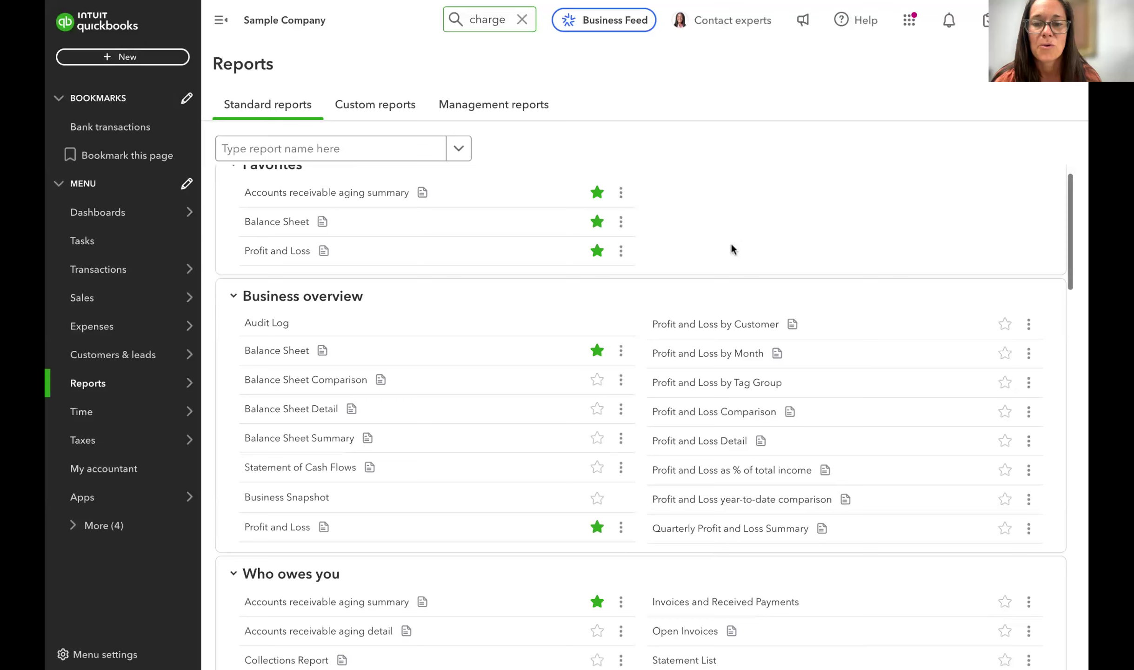
scroll(731, 242, up, 3)
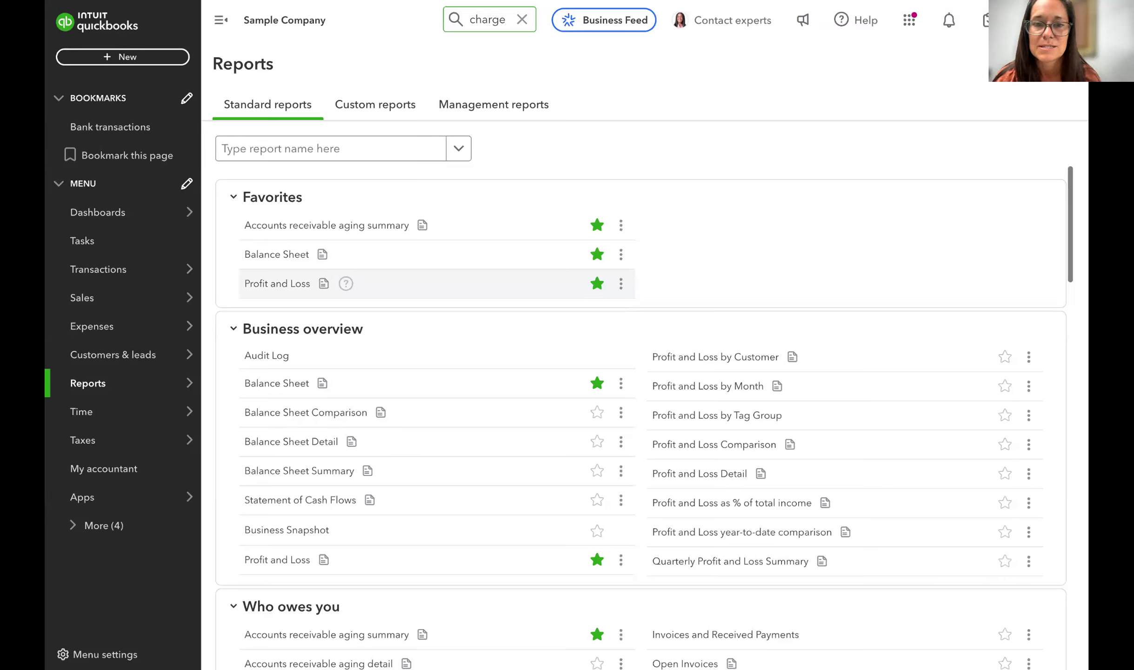
Open the Profit and Loss report, dismiss its insights, and examine the income, cost of goods sold and expense sections
click(281, 289)
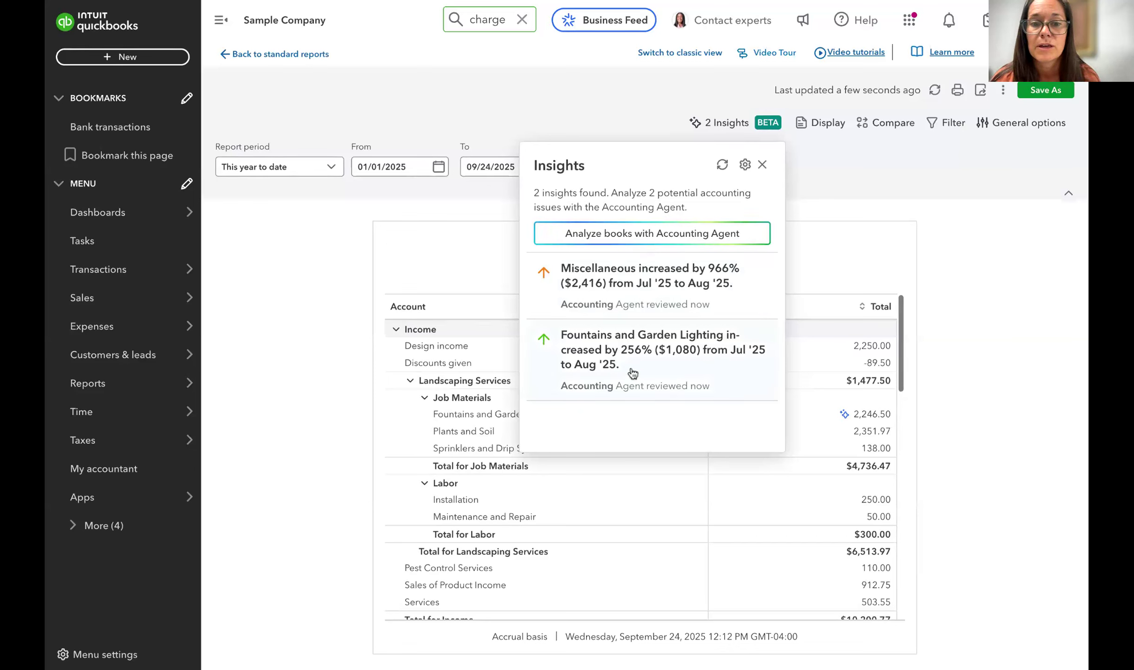
click(762, 165)
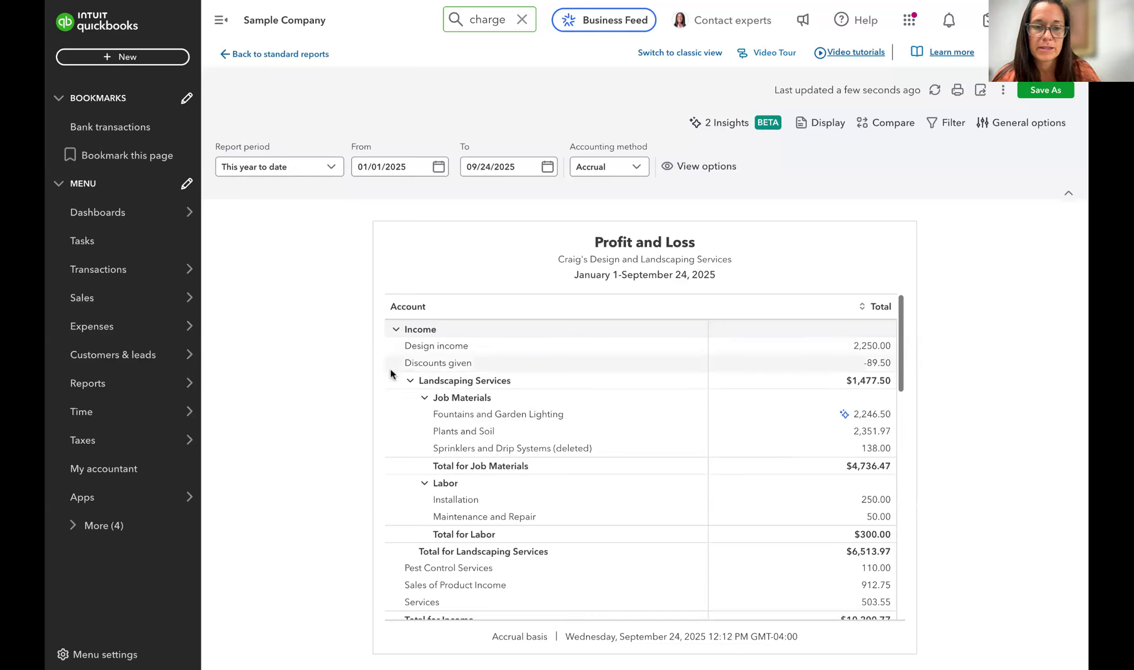
scroll(400, 581, down, 3)
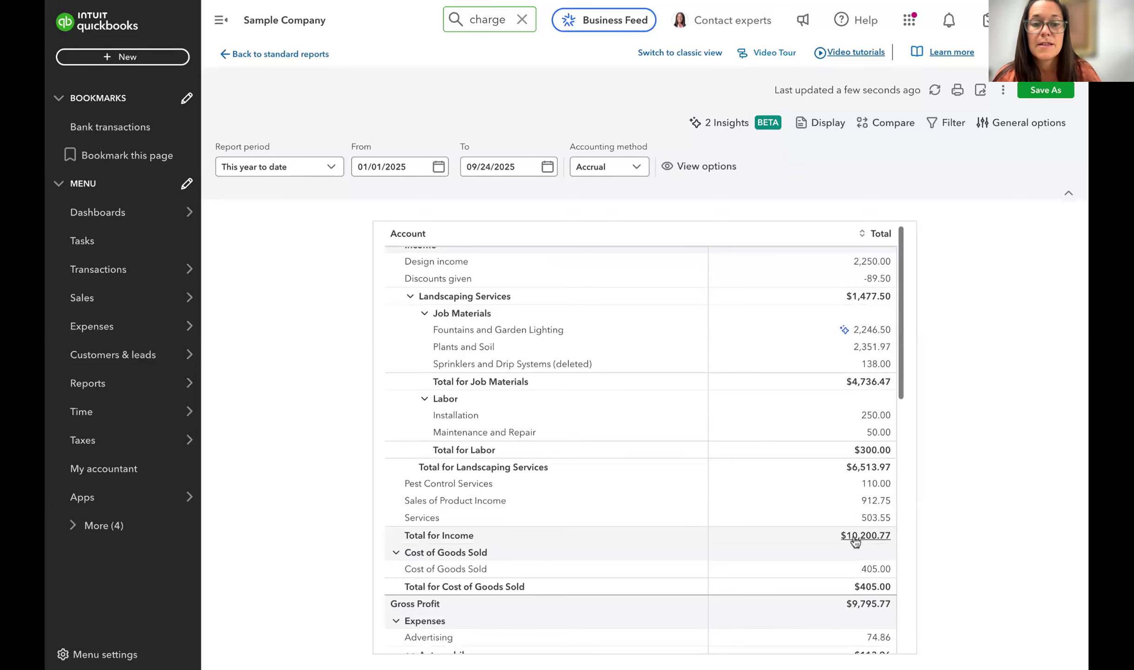
scroll(855, 541, down, 1)
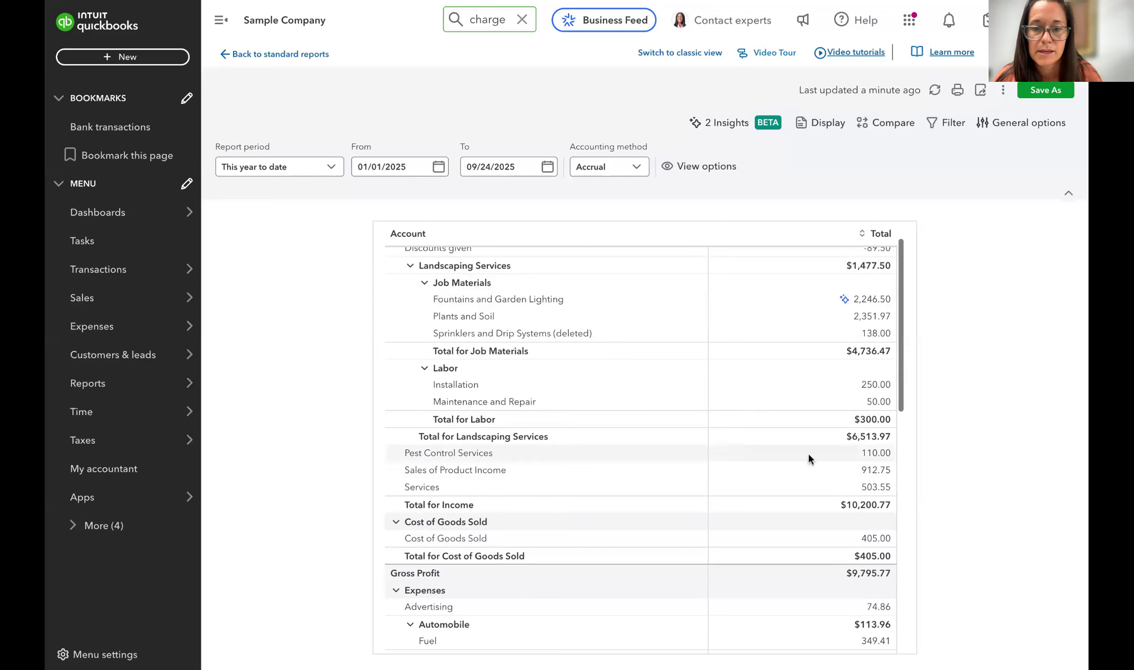
scroll(823, 507, down, 5)
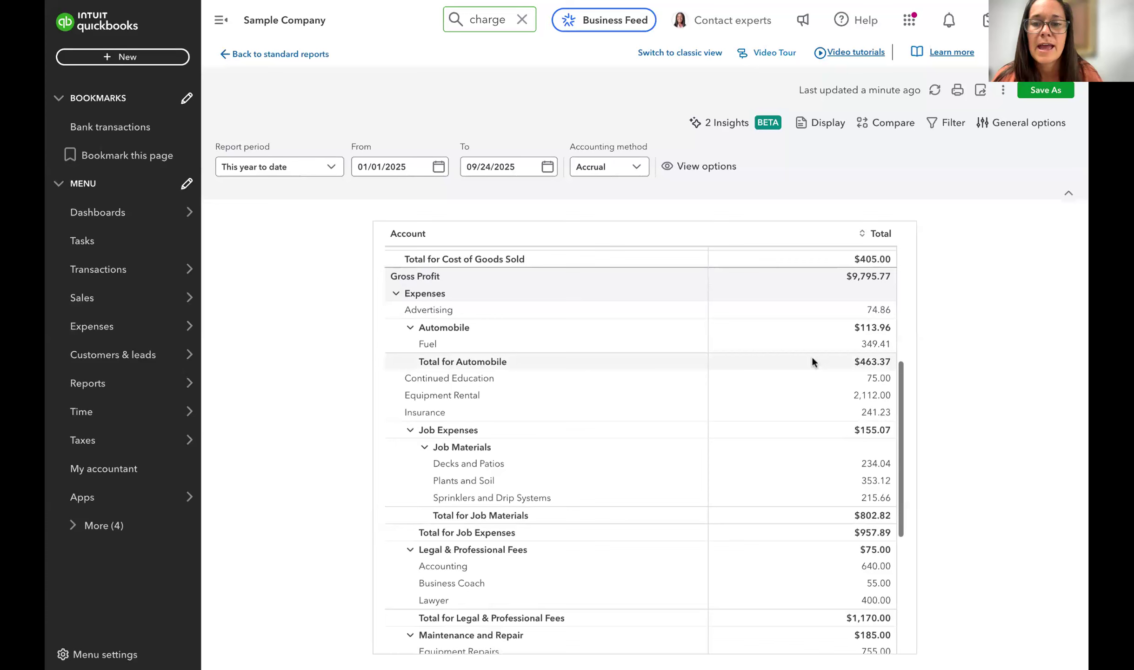
scroll(819, 534, down, 6)
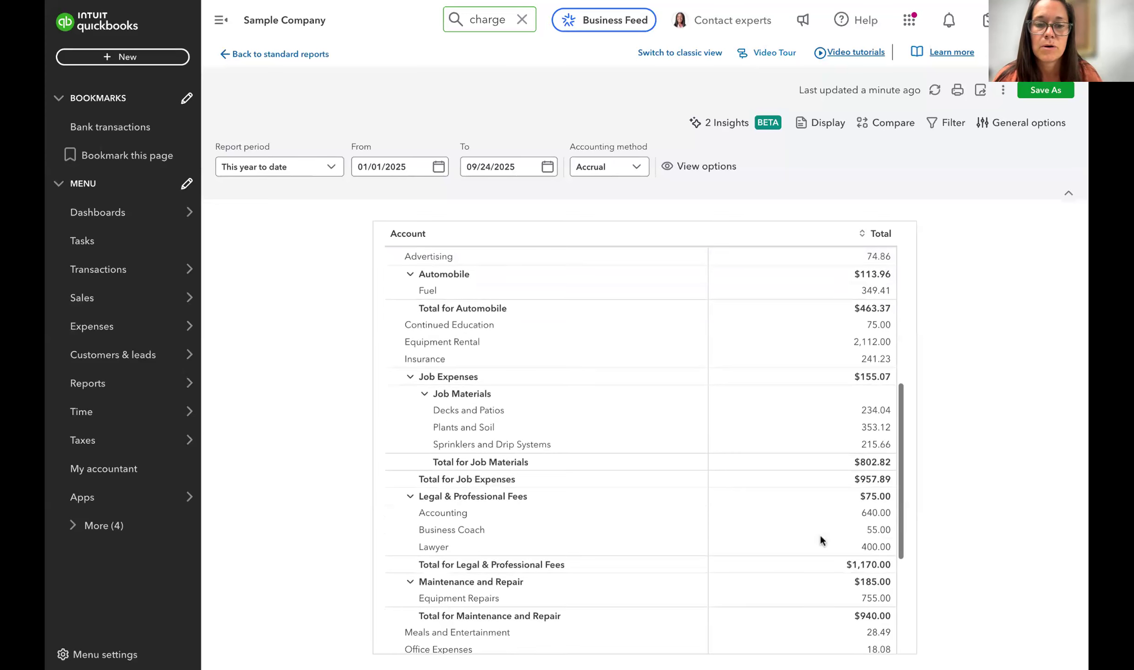